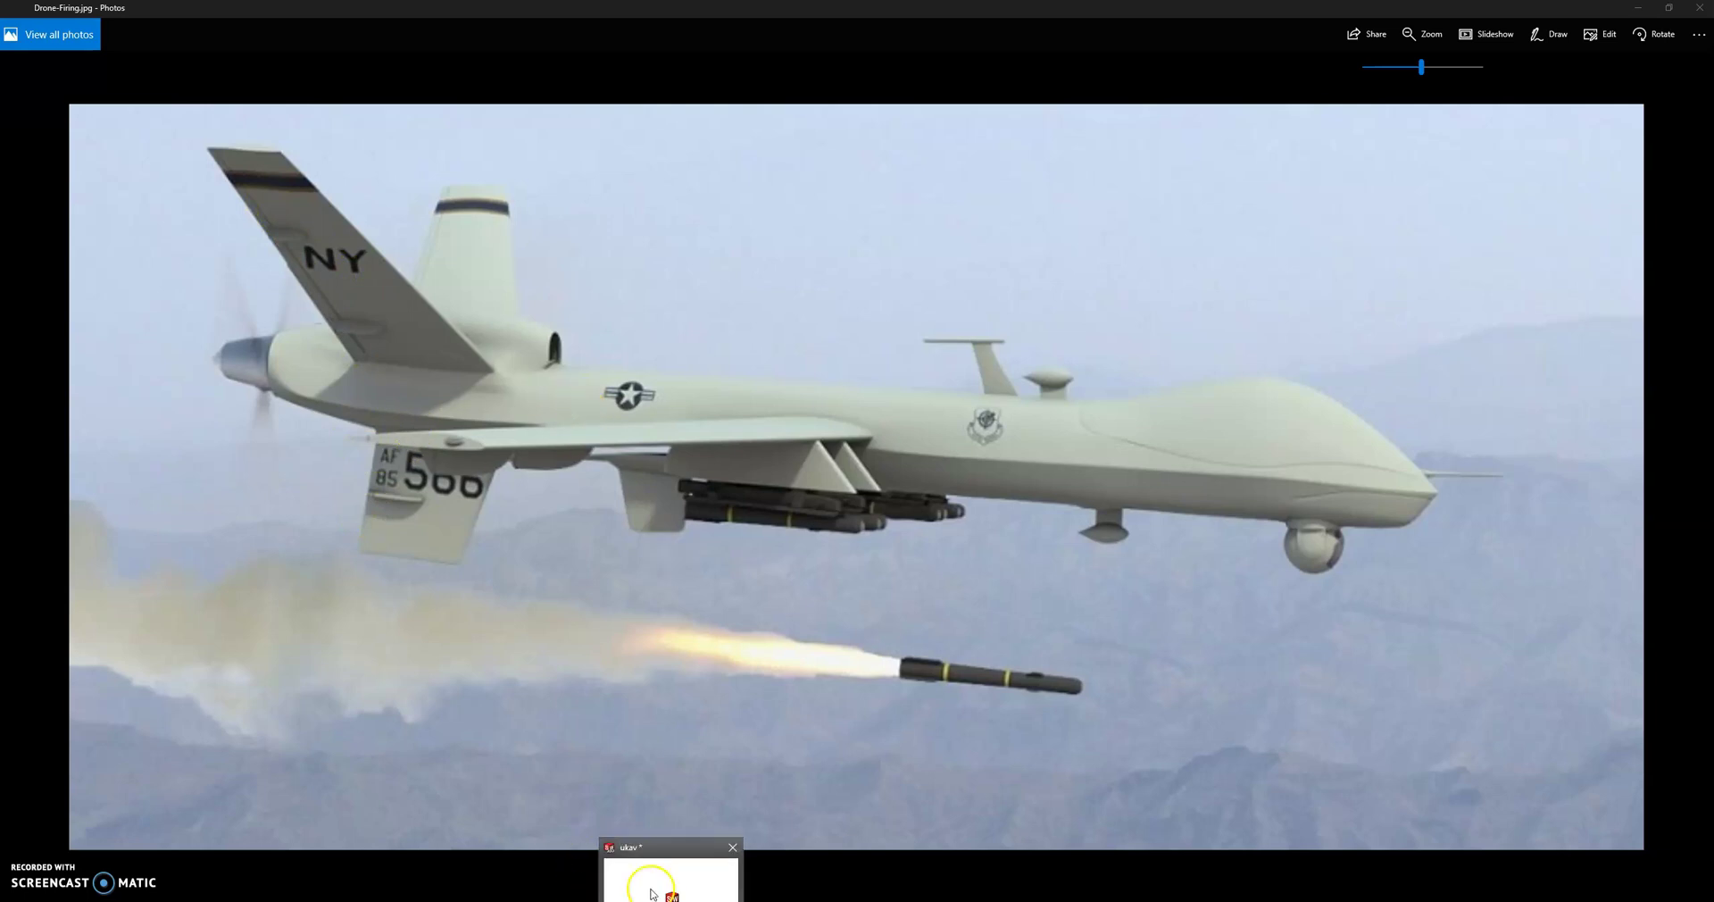
Switch to the drone model in SOLIDWORKS and activate Display State-2 to hide the planes and reference images.
{"action": "left_click", "coordinate": [652, 892]}
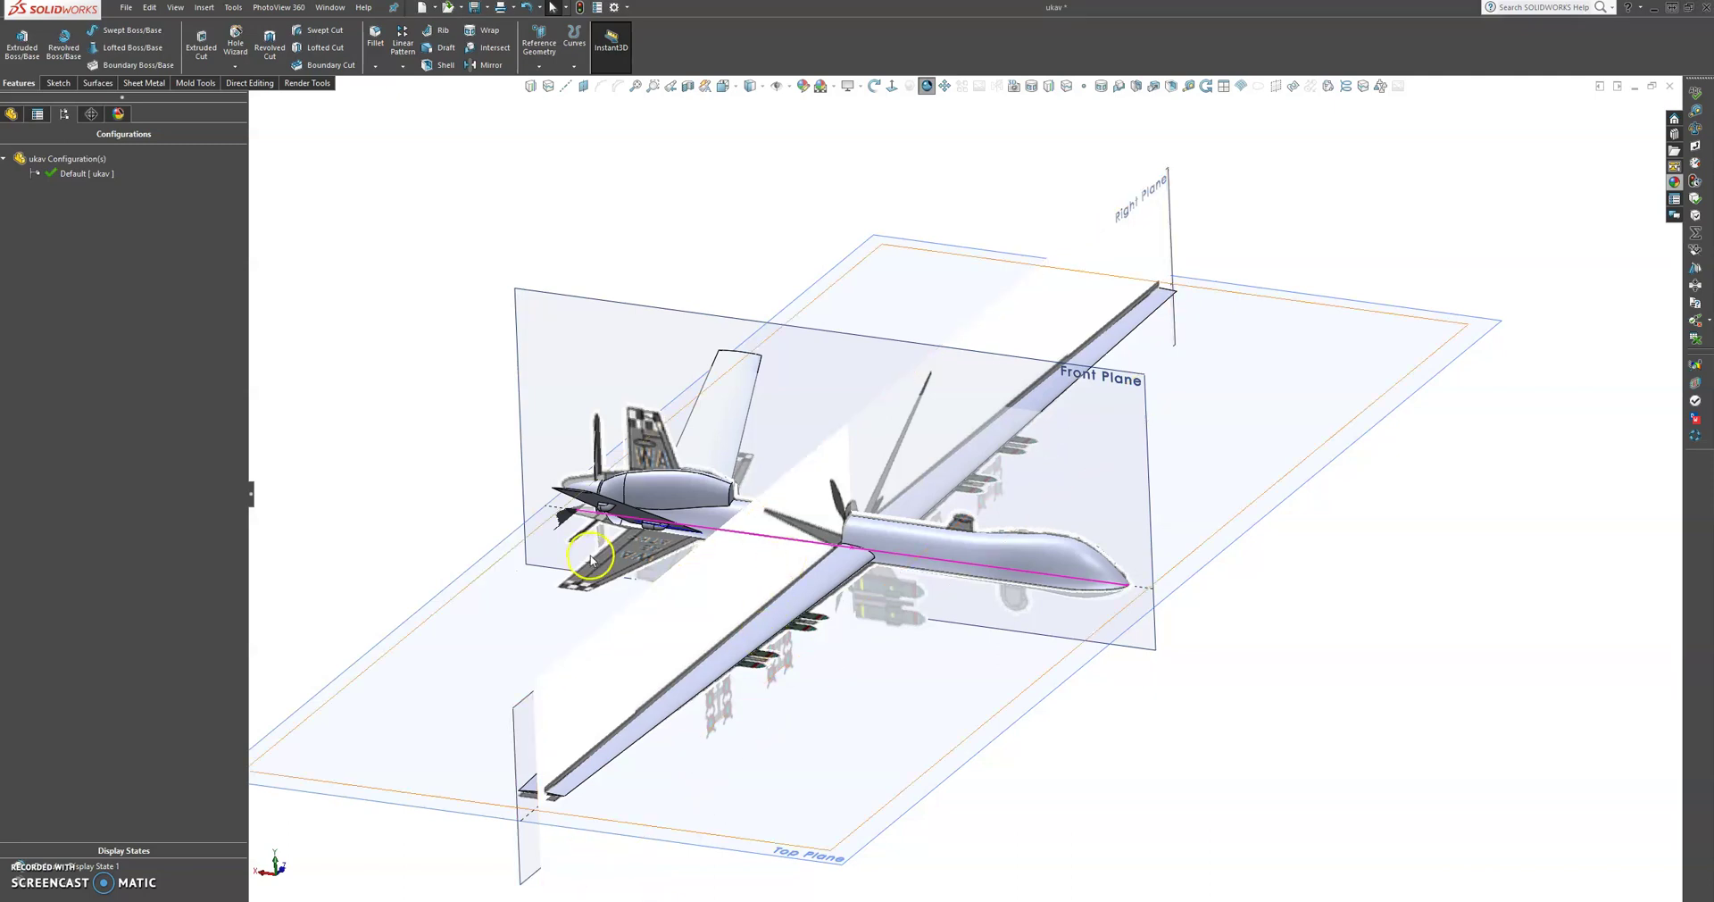
{"action": "scroll", "coordinate": [658, 497], "scroll_direction": "down", "scroll_amount": 3}
{"action": "middle_click_drag", "start_coordinate": [912, 453], "coordinate": [600, 410]}
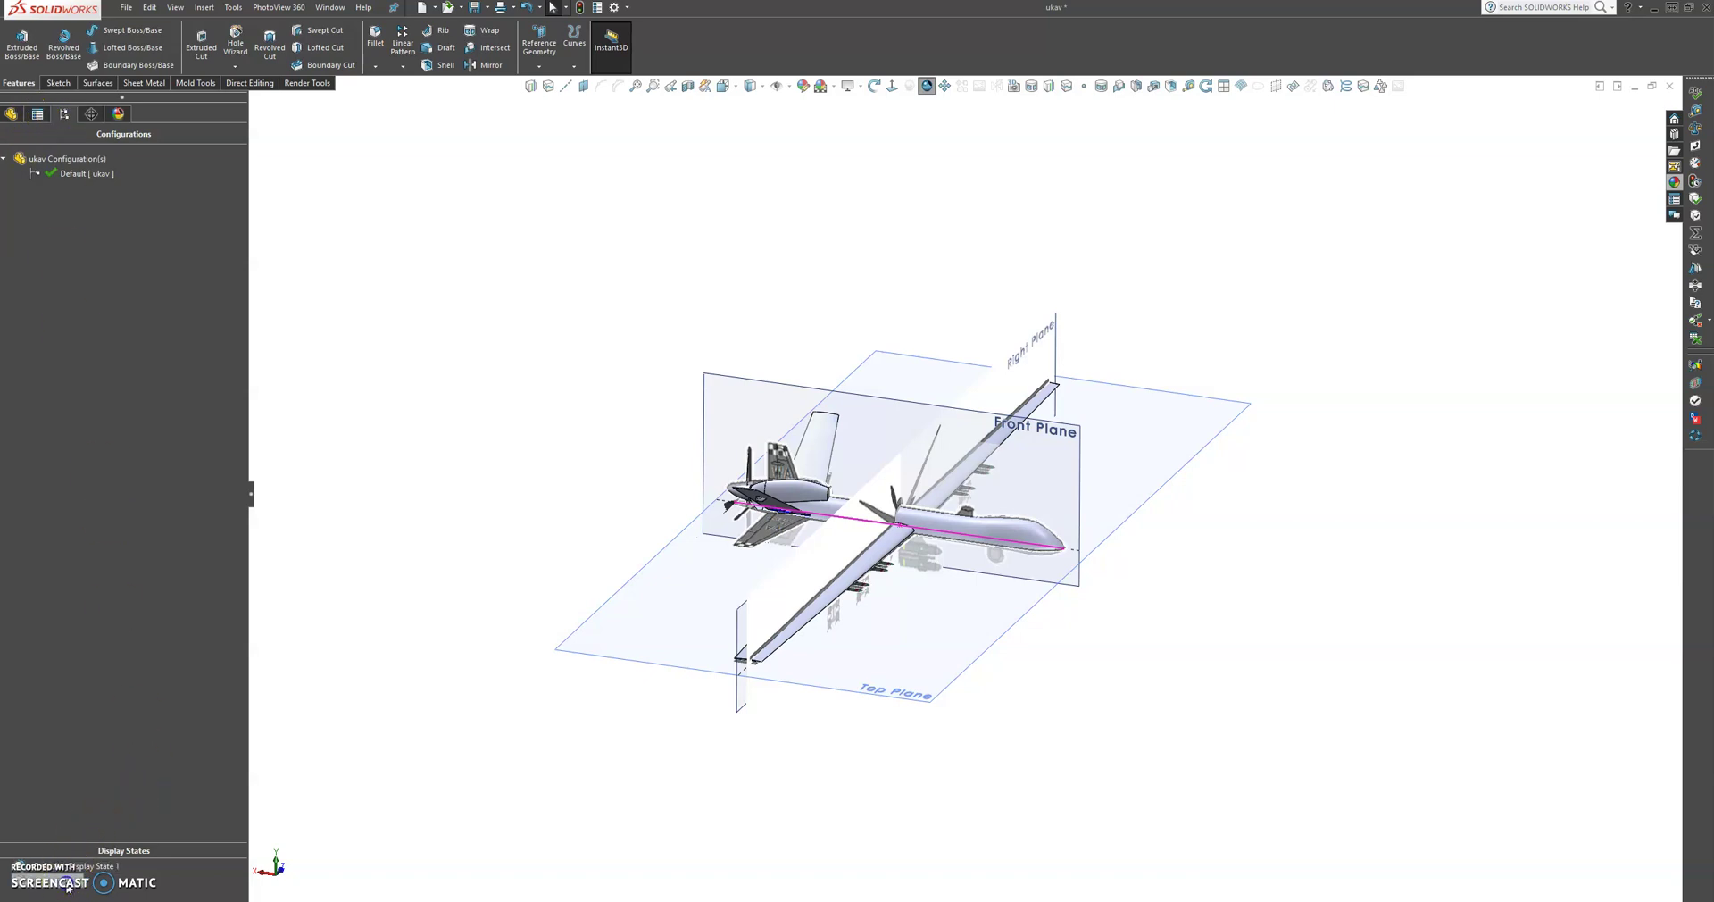
{"action": "double_click", "coordinate": [89, 866]}
{"action": "key", "text": "f"}
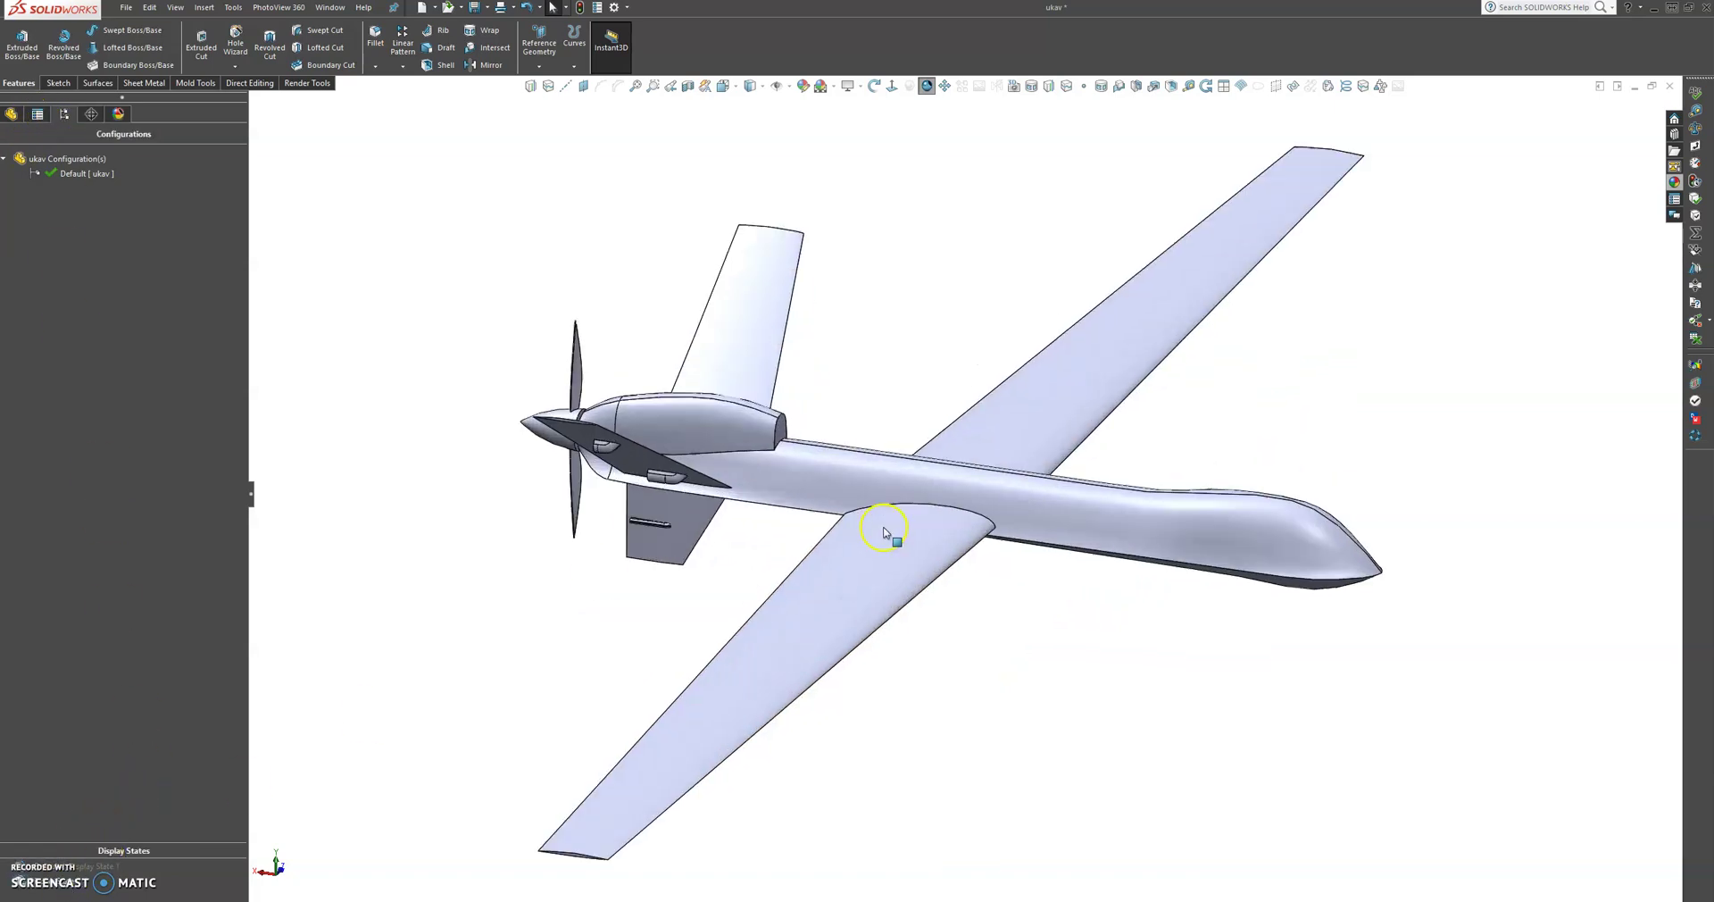
{"action": "middle_click_drag", "start_coordinate": [1022, 562], "coordinate": [964, 604]}
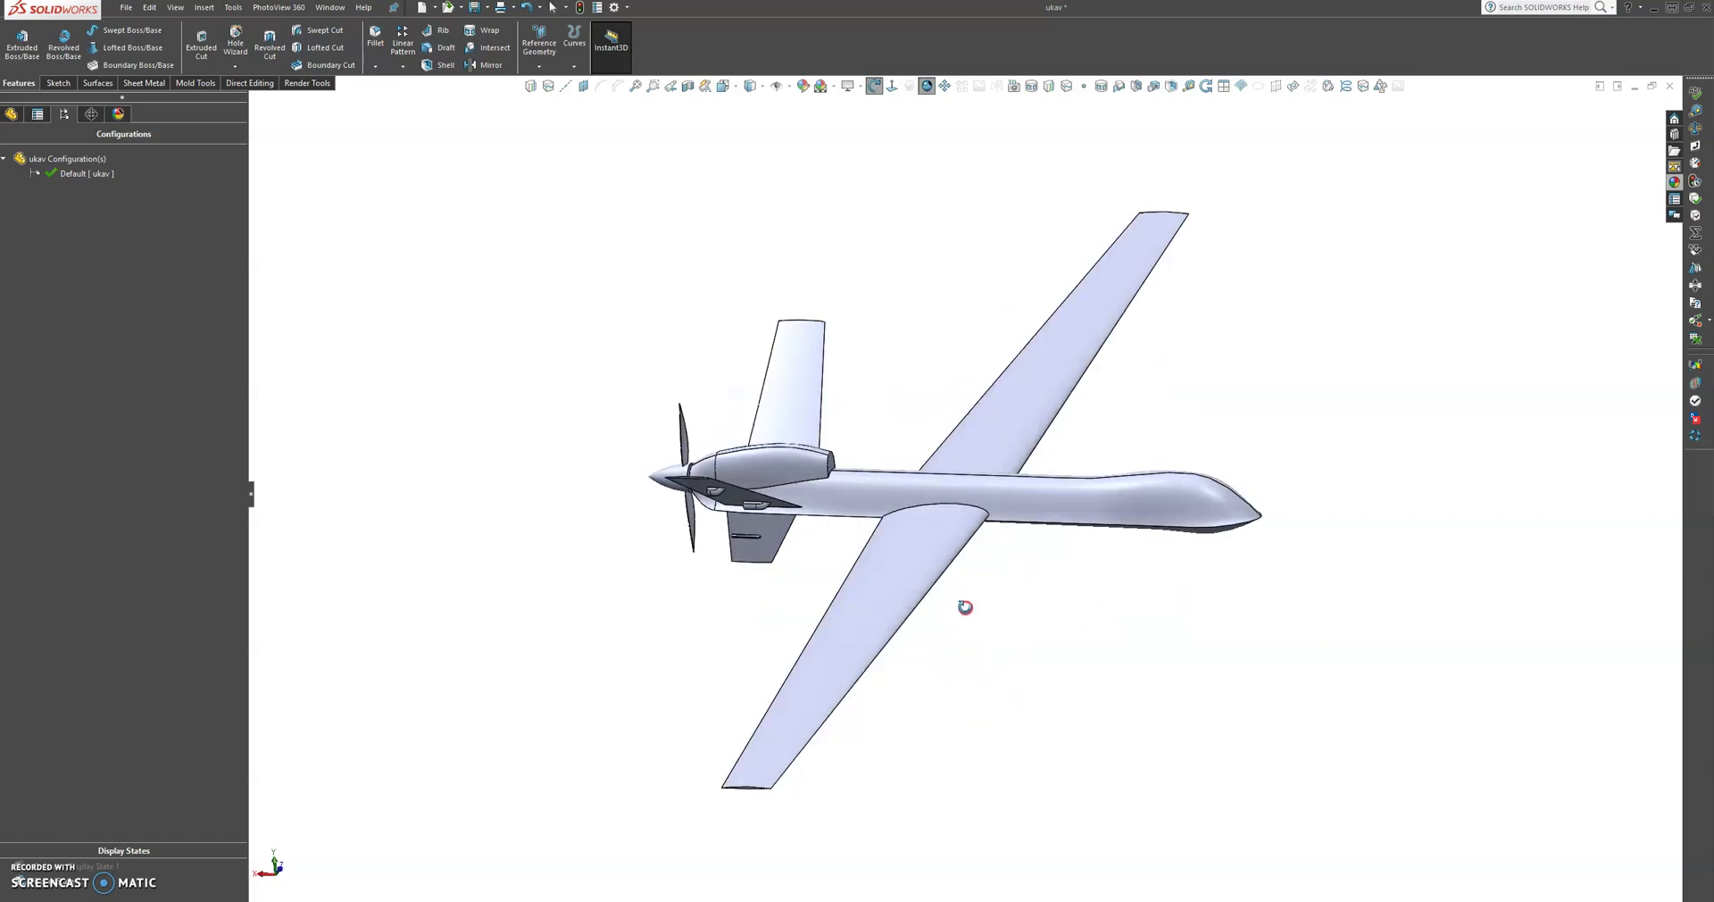
Open a new sketch on the Top Plane of the drone model.
{"action": "left_click", "coordinate": [11, 114]}
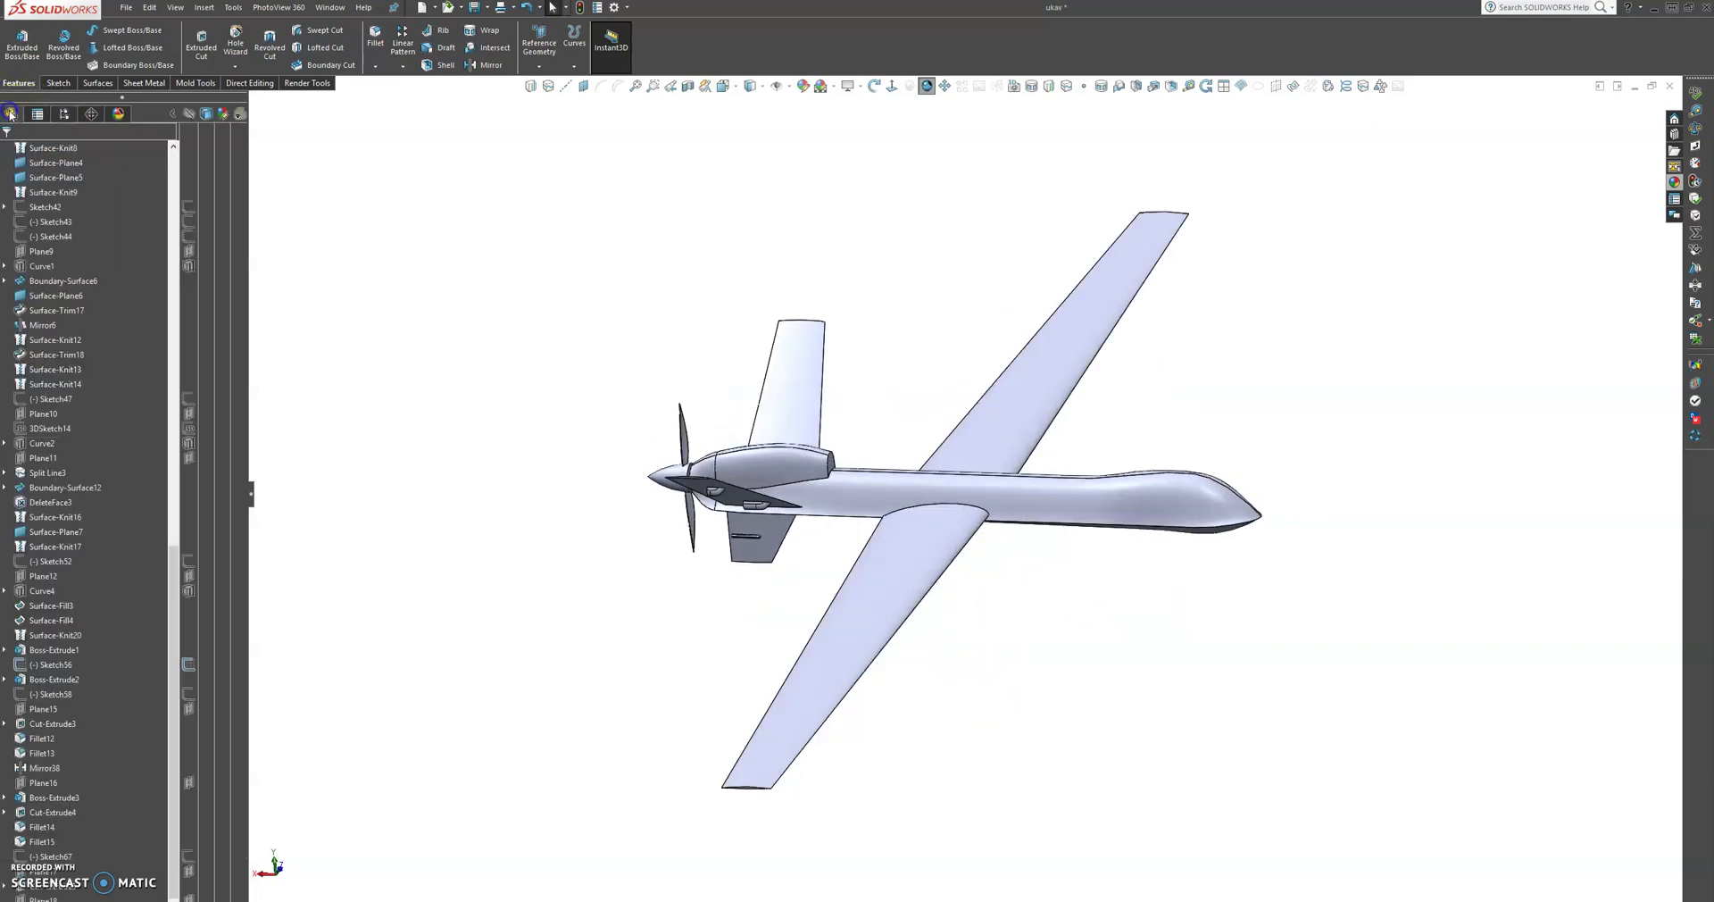
{"action": "scroll", "coordinate": [74, 235], "scroll_direction": "down", "scroll_amount": 5}
{"action": "scroll", "coordinate": [75, 235], "scroll_direction": "up", "scroll_amount": 5}
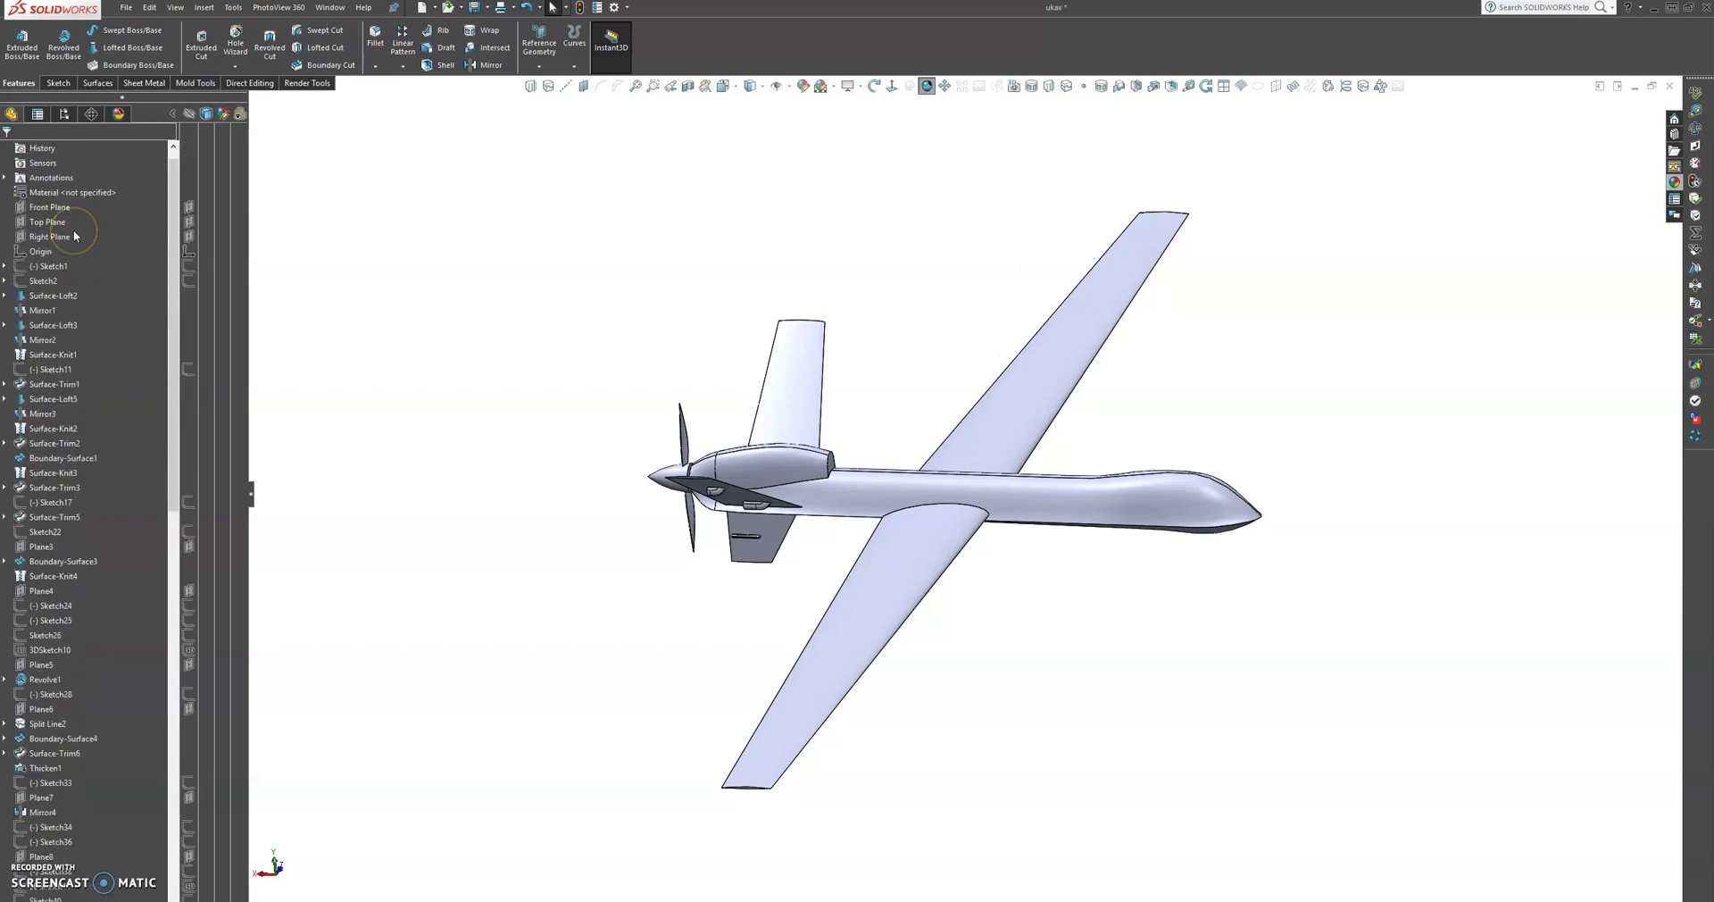
{"action": "left_click", "coordinate": [59, 239]}
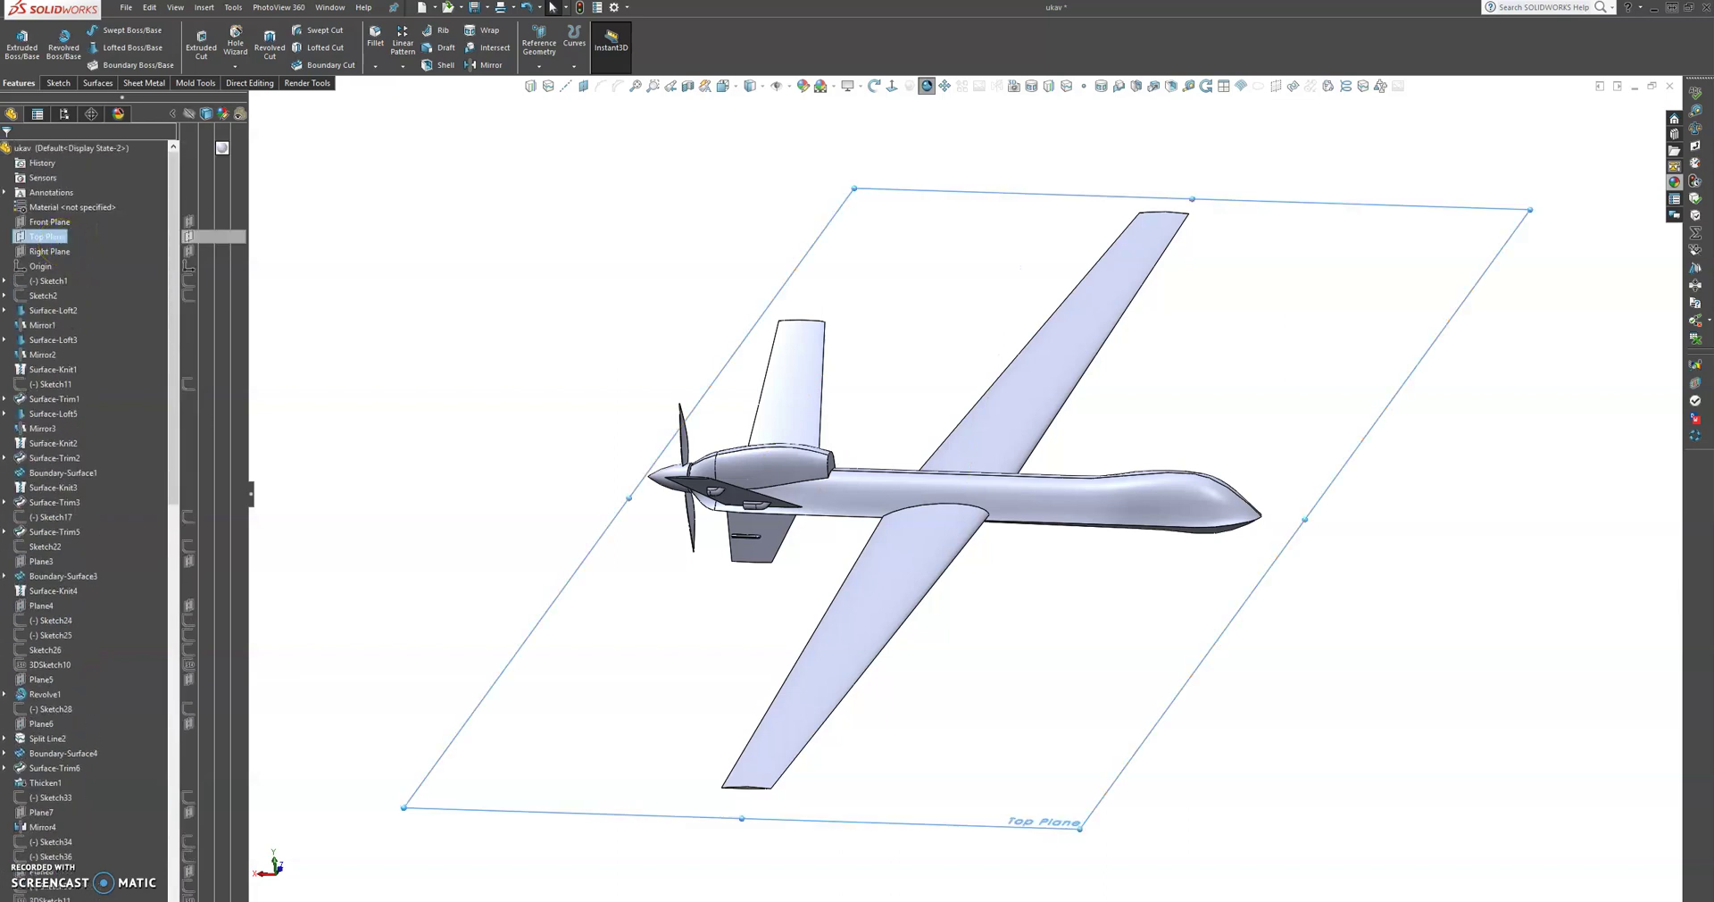
{"action": "left_click", "coordinate": [75, 216]}
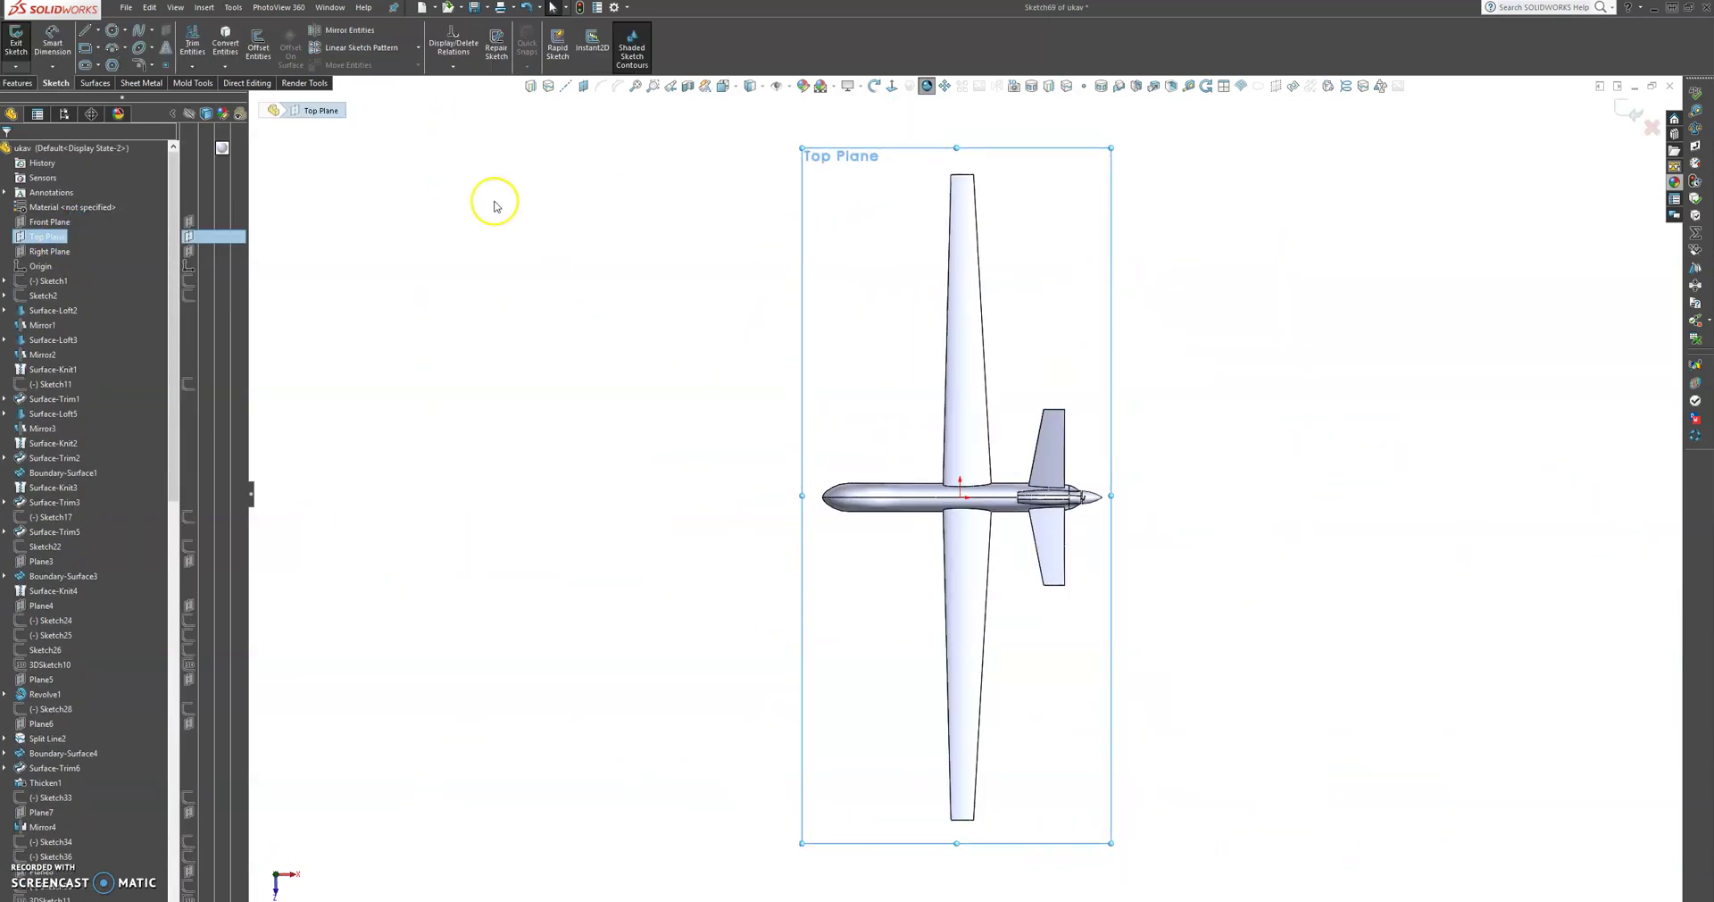
{"action": "scroll", "coordinate": [933, 248], "scroll_direction": "up", "scroll_amount": 2}
{"action": "scroll", "coordinate": [1007, 357], "scroll_direction": "down", "scroll_amount": 3}
{"action": "scroll", "coordinate": [1007, 357], "scroll_direction": "down", "scroll_amount": 2}
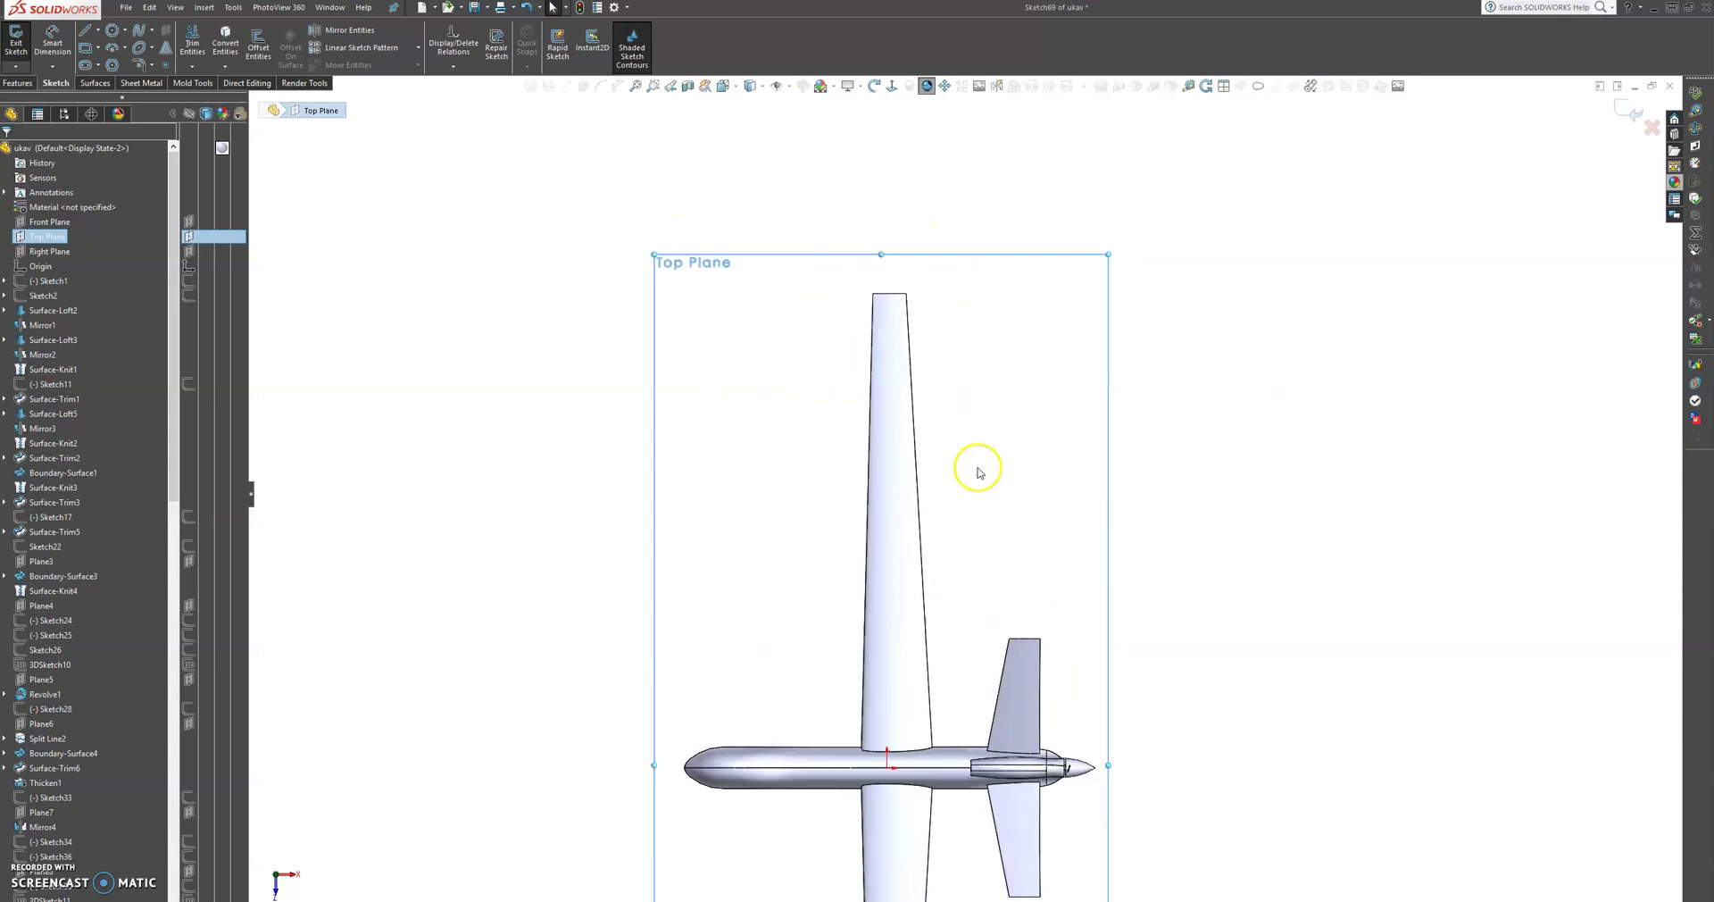
Draw a horizontal centerline behind the propeller tip, in line with the fuselage axis.
{"action": "left_click", "coordinate": [88, 30]}
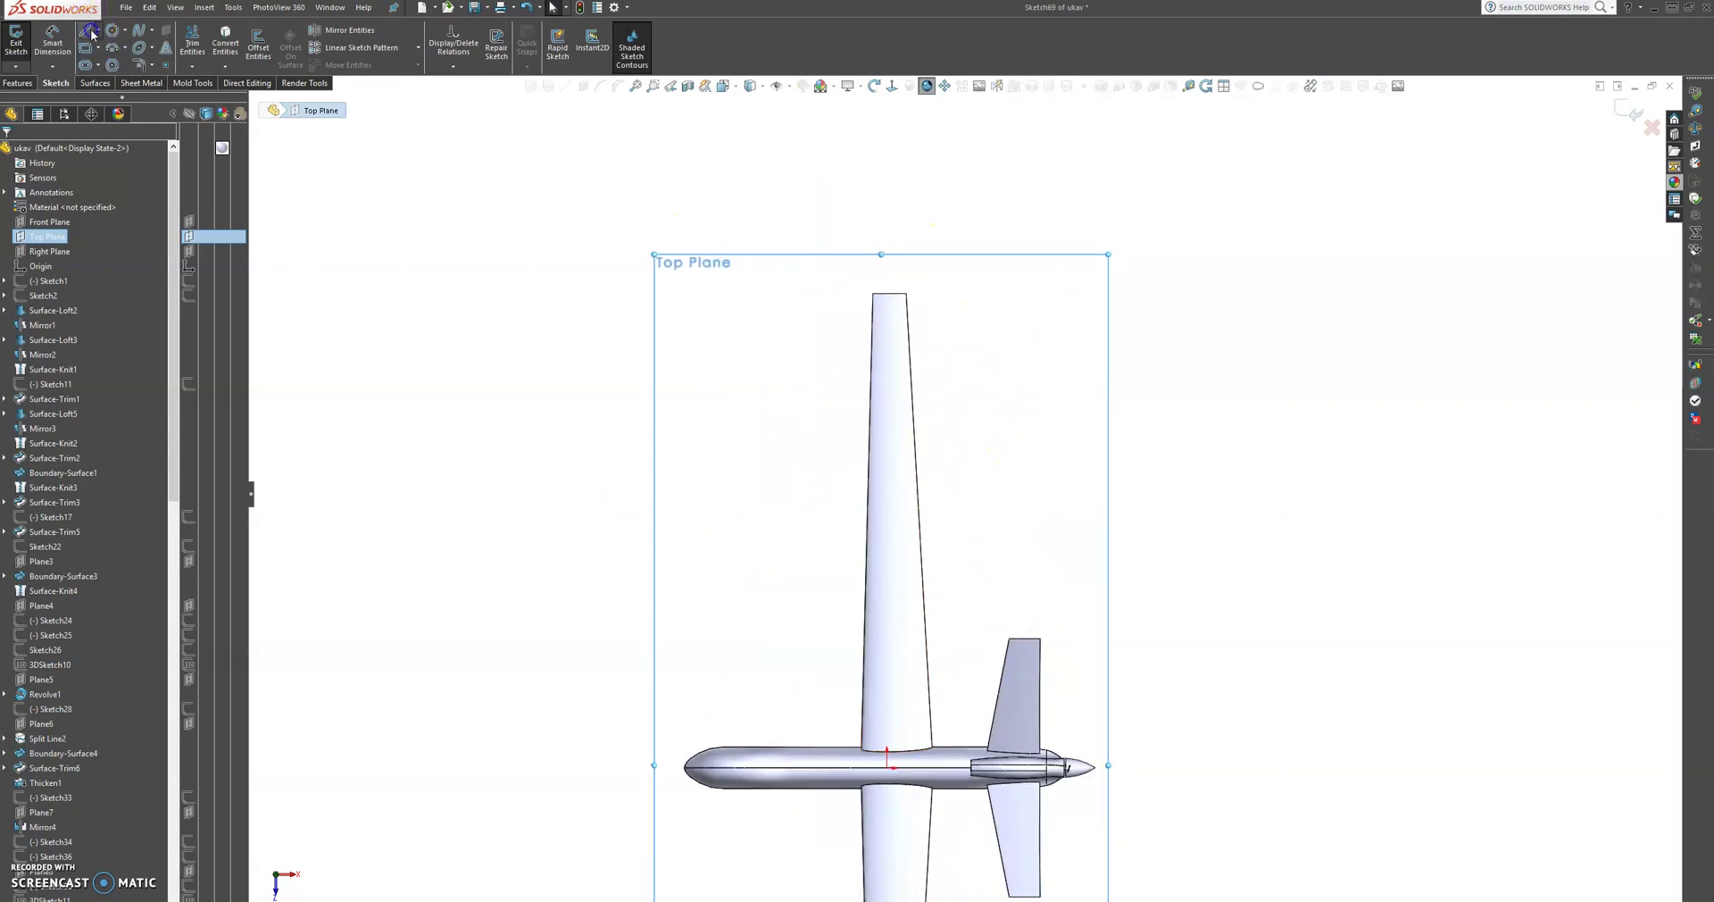
{"action": "left_click", "coordinate": [99, 31]}
{"action": "left_click", "coordinate": [105, 65]}
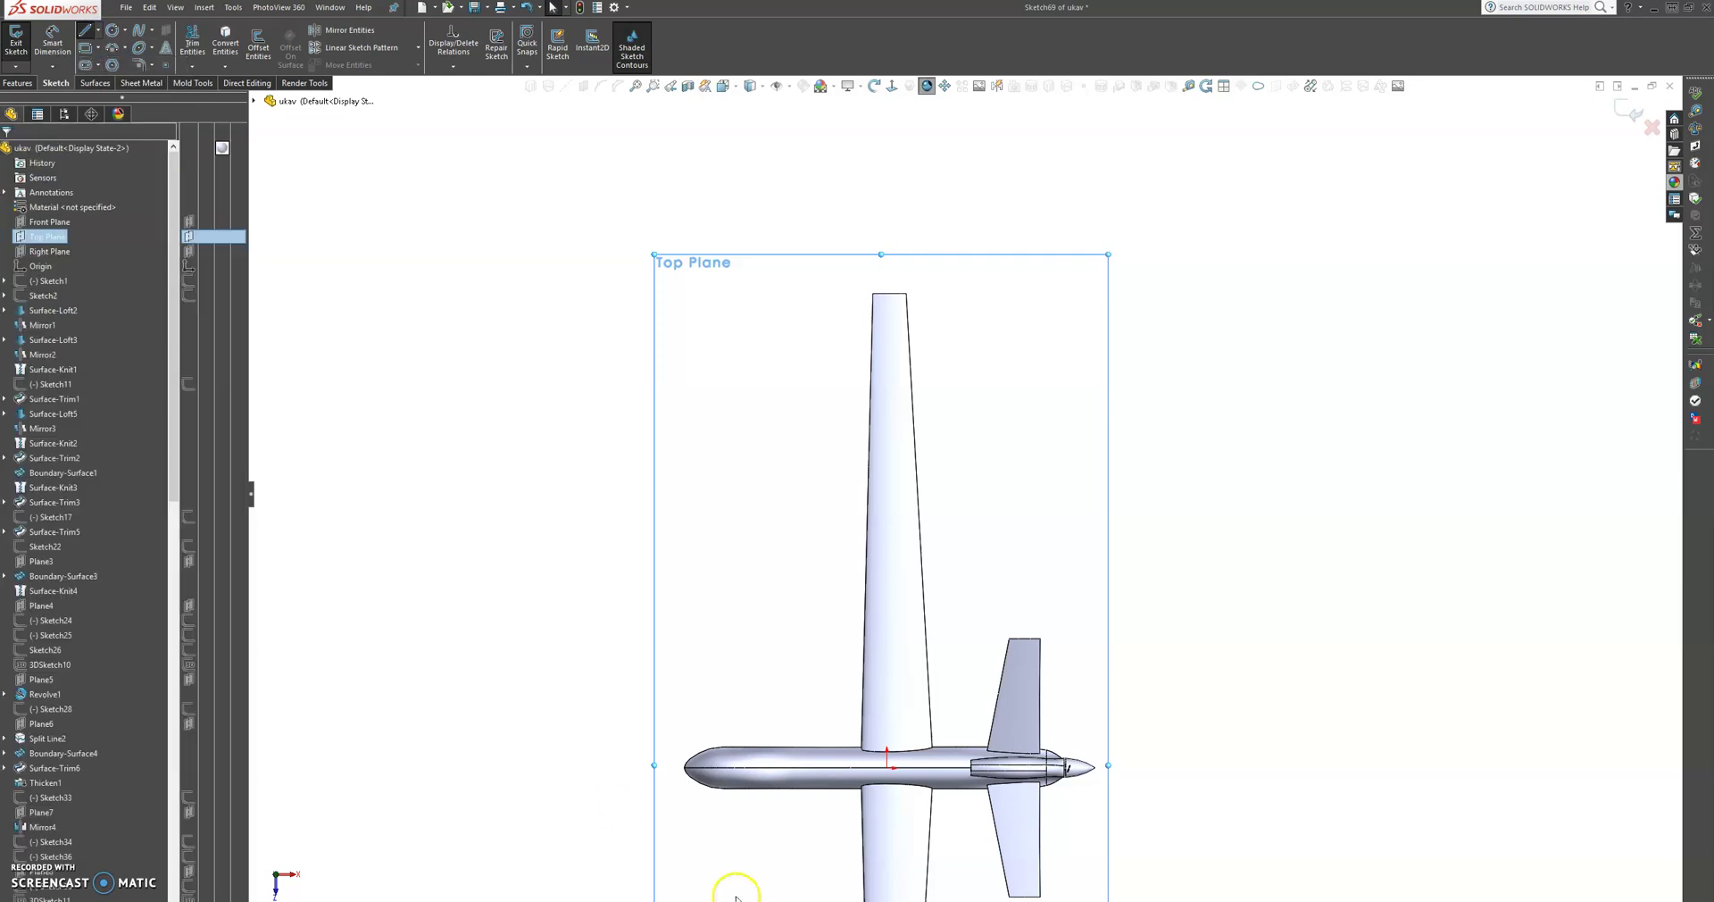
{"action": "left_click", "coordinate": [1170, 767]}
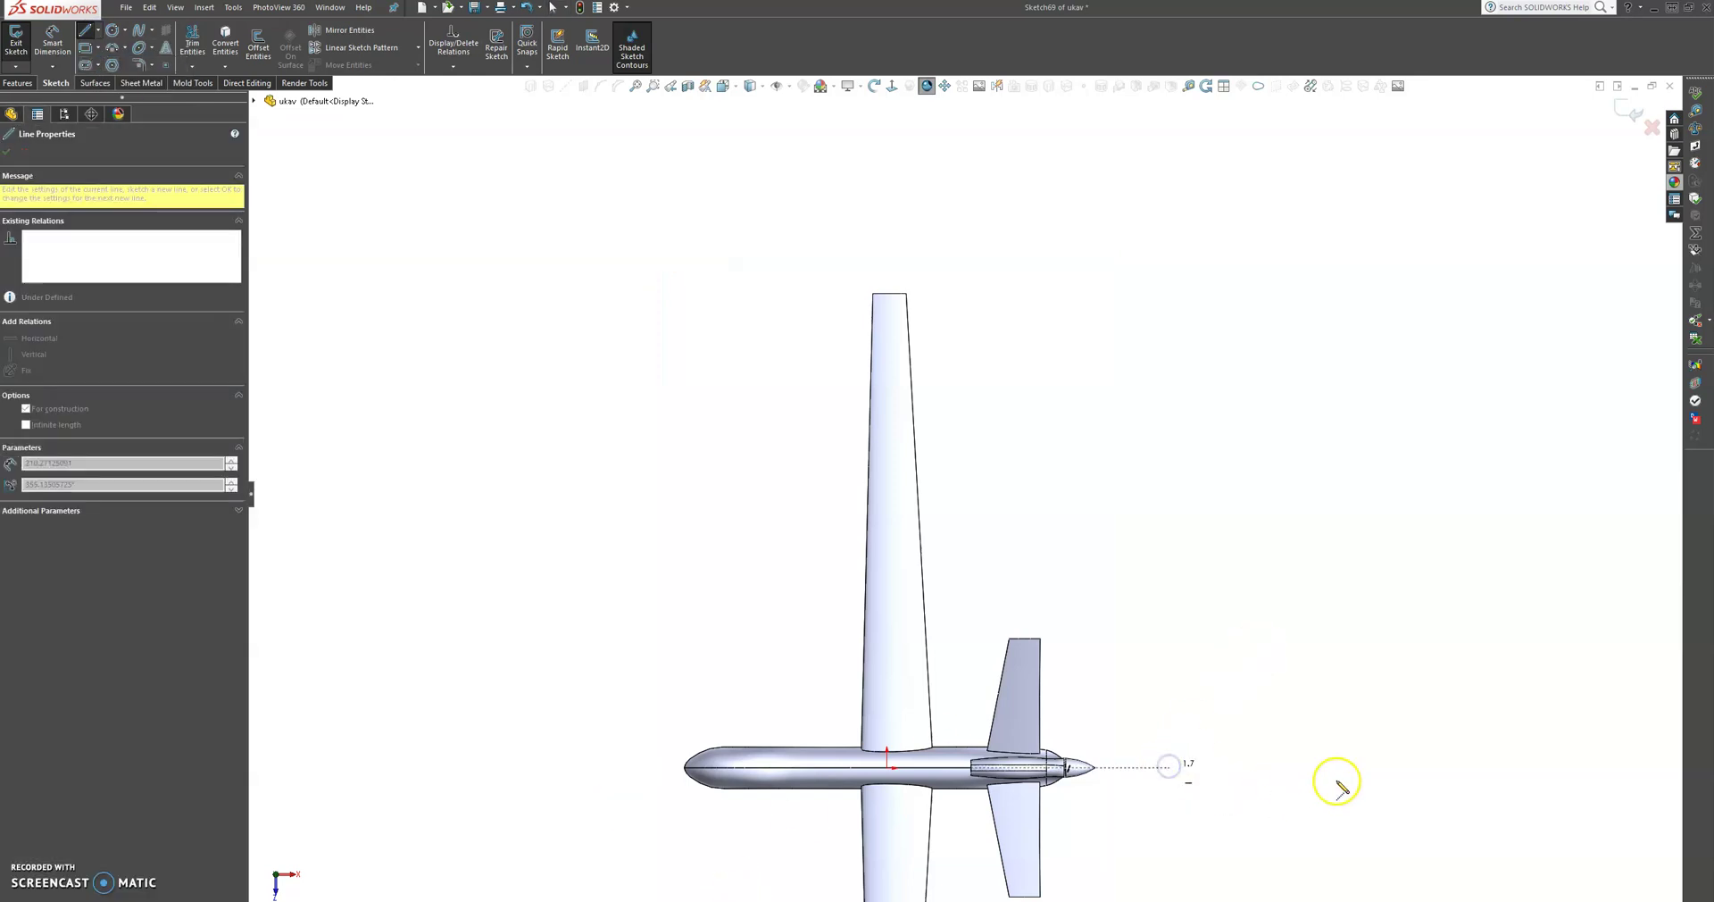
{"action": "left_click", "coordinate": [1384, 768]}
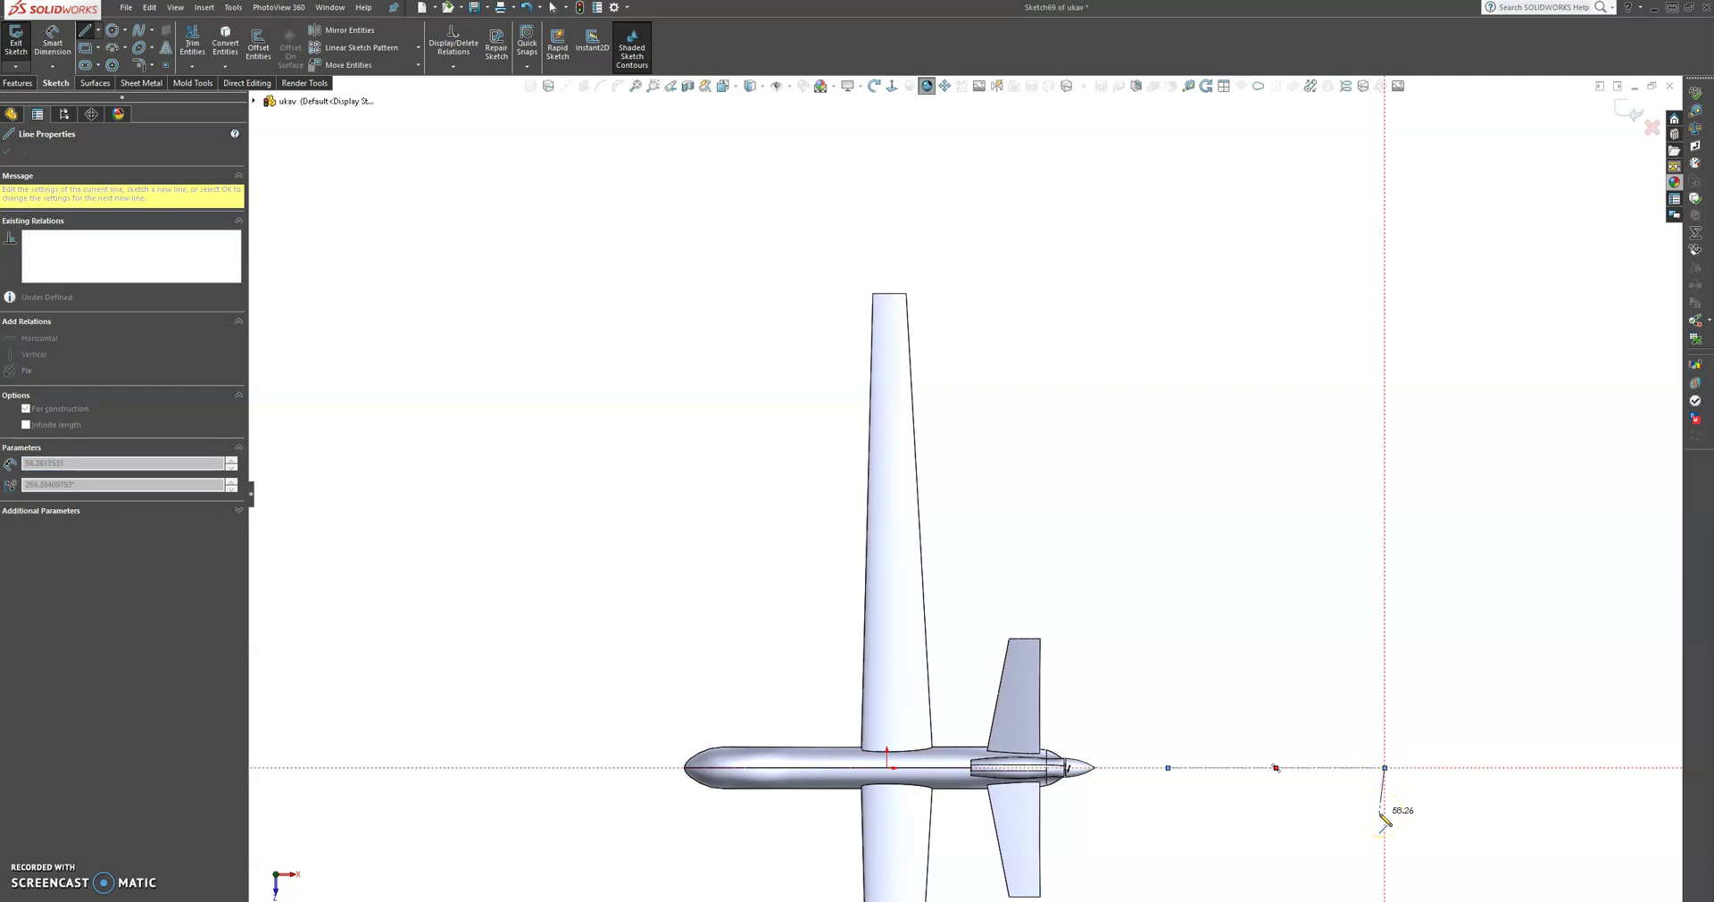
{"action": "key", "text": "Escape"}
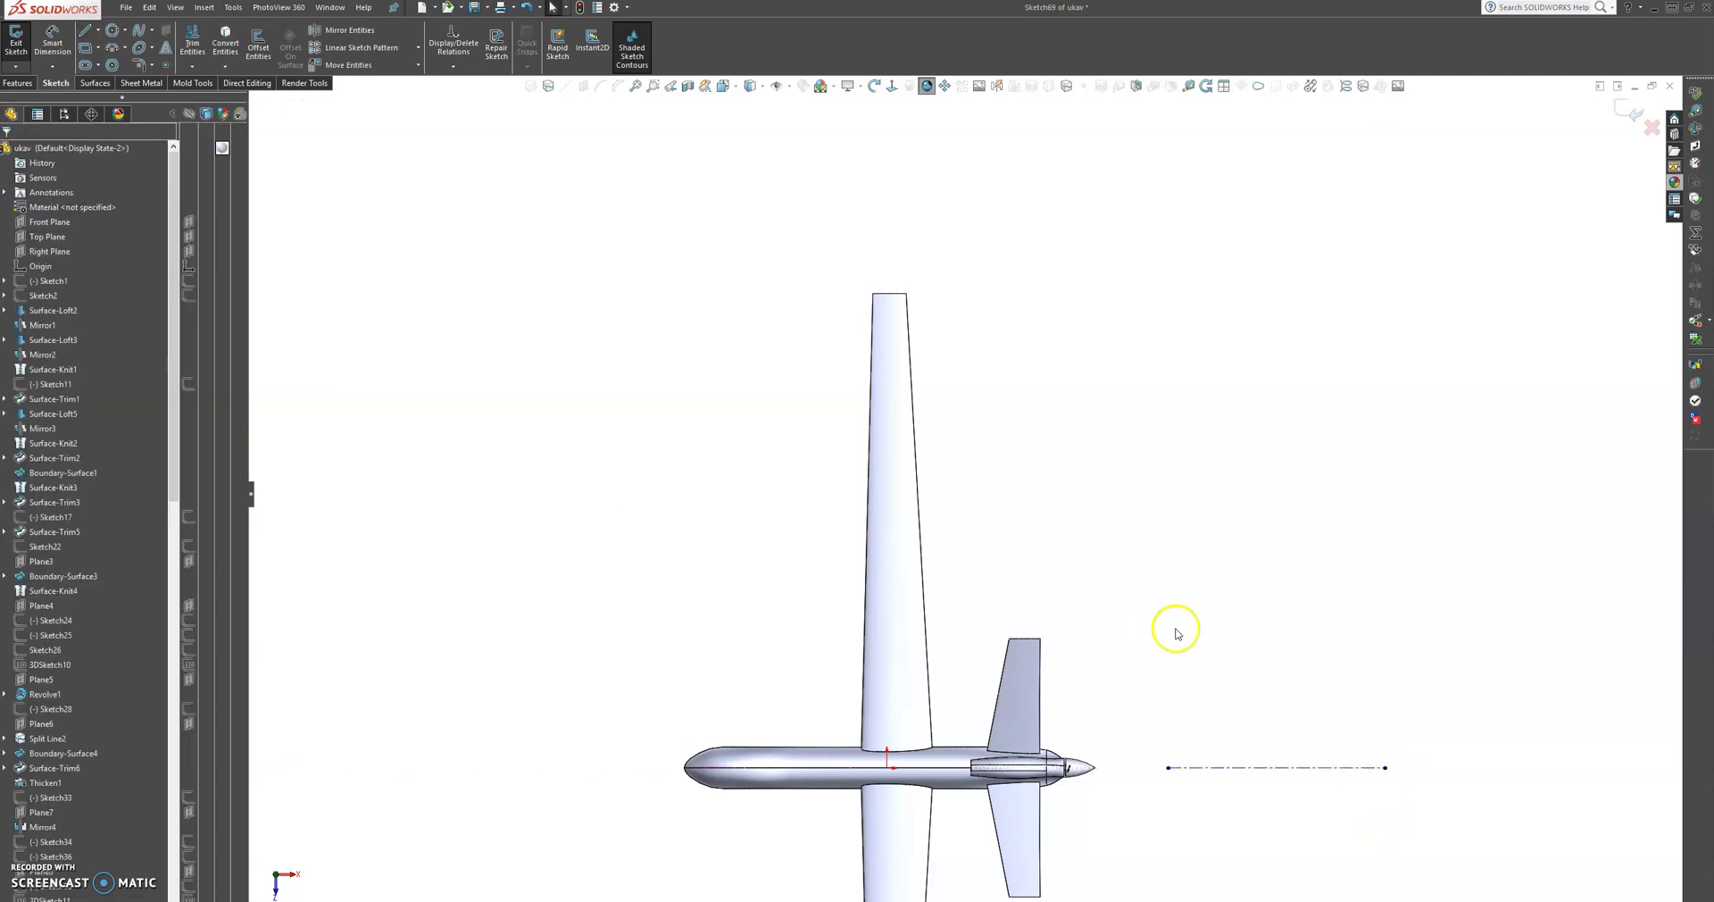
Sketch a horizontal line about 33 long across the wing's trailing edge near the root, starting just behind the wing.
{"action": "scroll", "coordinate": [1176, 634], "scroll_direction": "up", "scroll_amount": 2}
{"action": "scroll", "coordinate": [1116, 589], "scroll_direction": "down", "scroll_amount": 2}
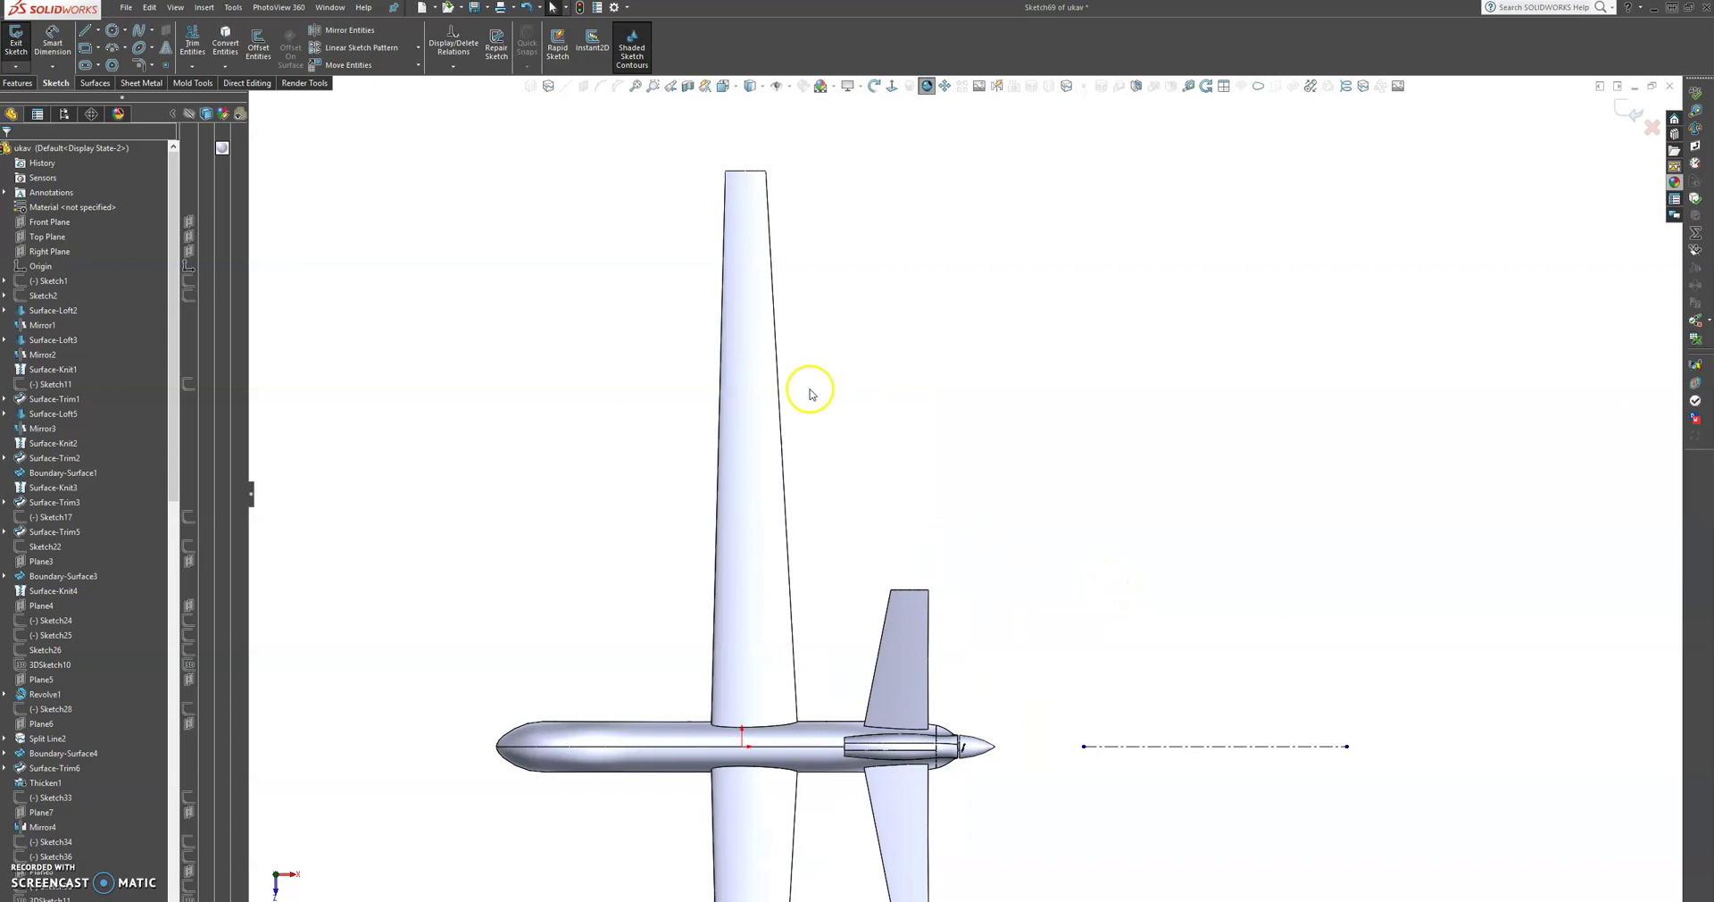
{"action": "scroll", "coordinate": [842, 317], "scroll_direction": "up", "scroll_amount": 1}
{"action": "scroll", "coordinate": [873, 275], "scroll_direction": "down", "scroll_amount": 1}
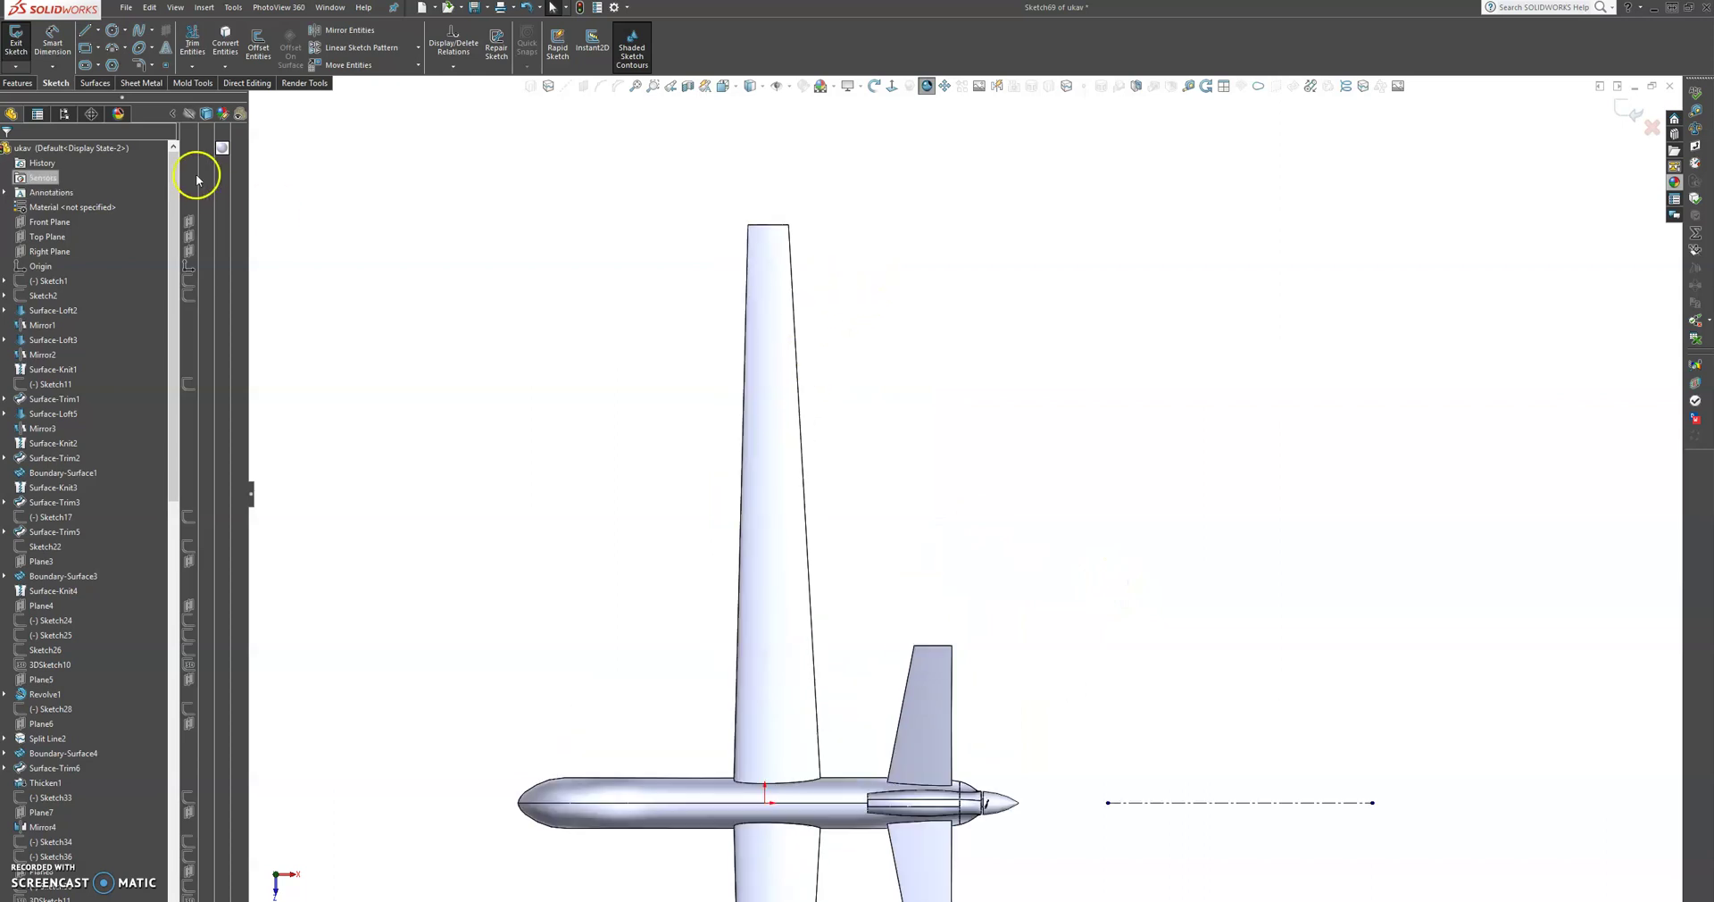
{"action": "left_click", "coordinate": [97, 31]}
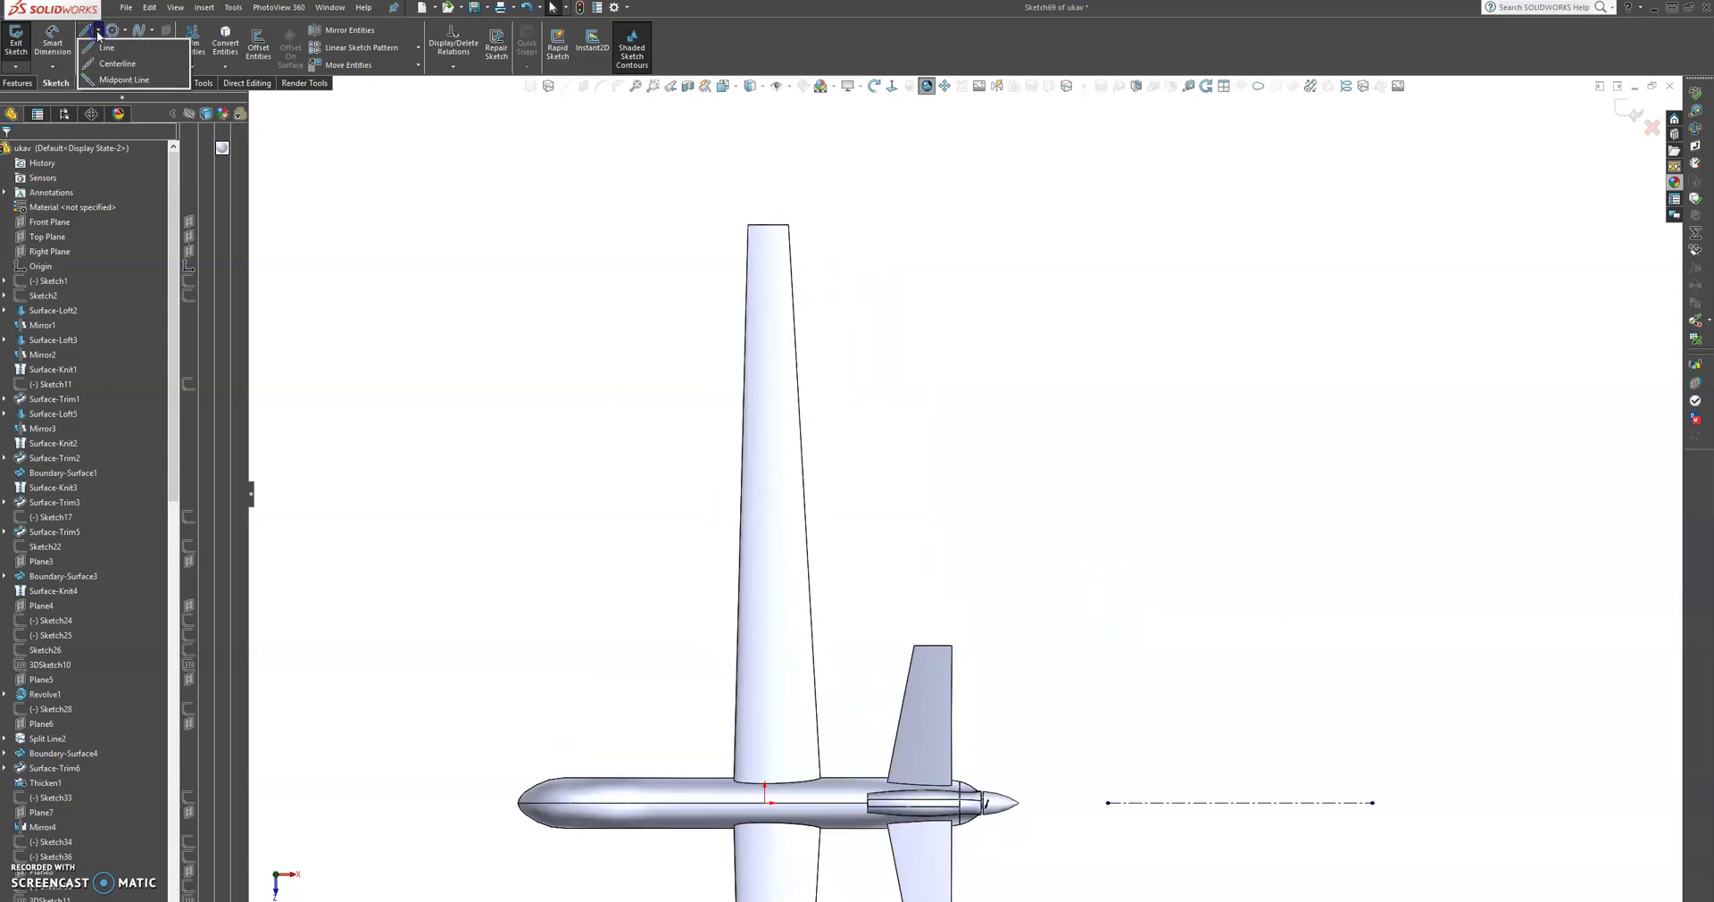
{"action": "left_click", "coordinate": [89, 47]}
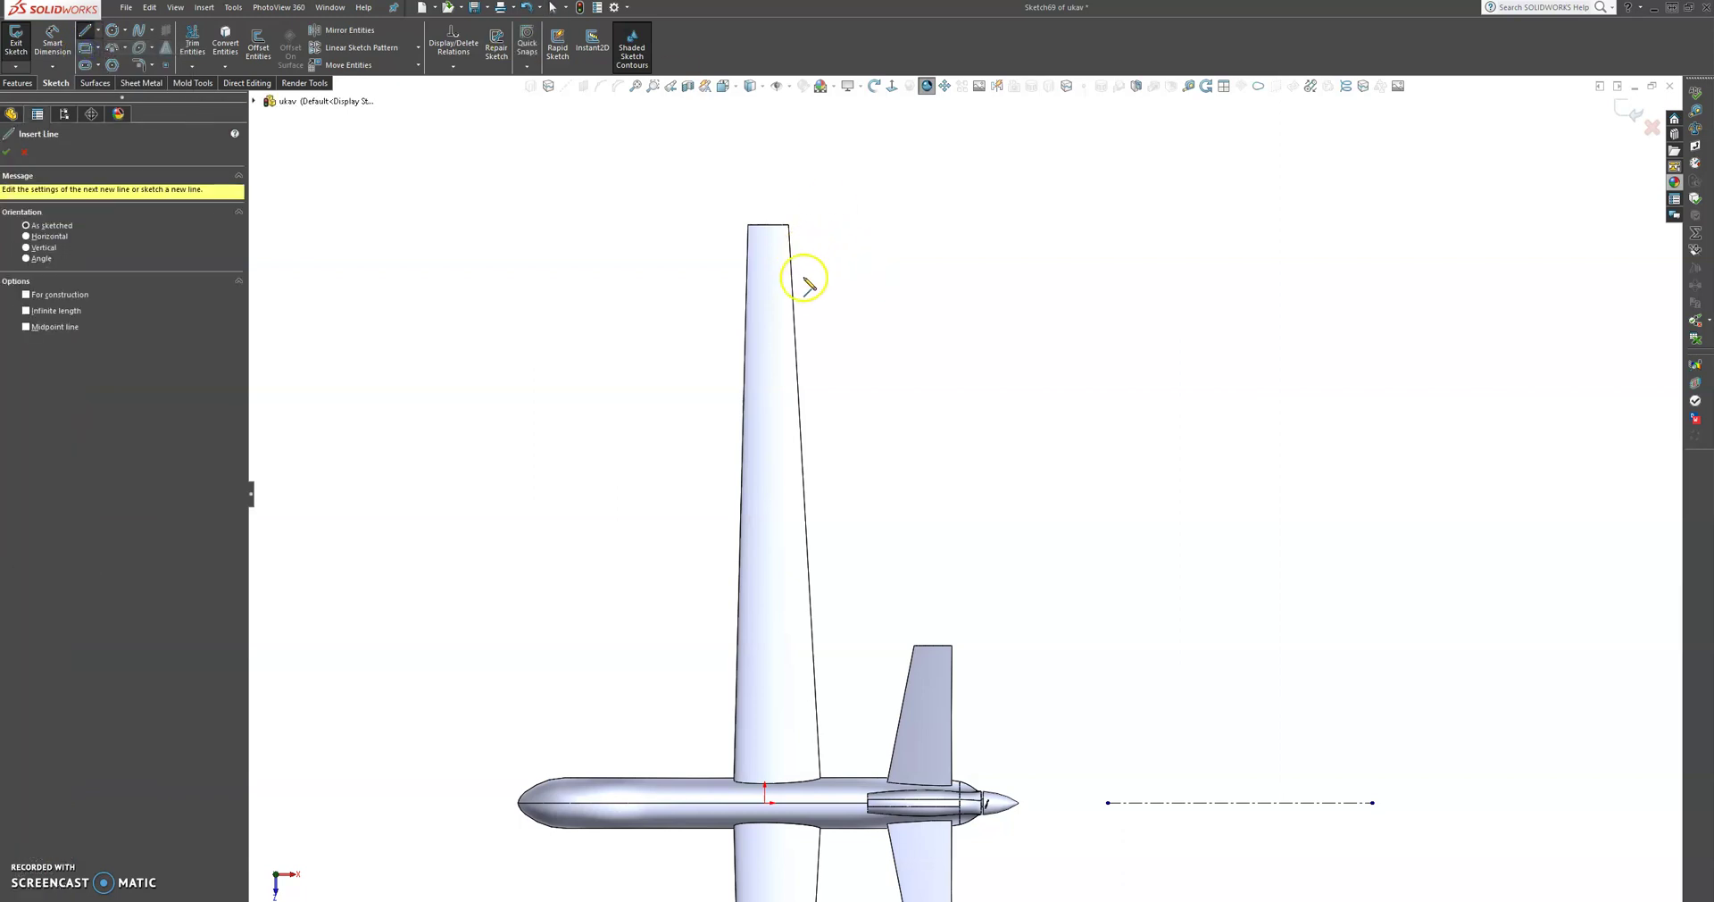
{"action": "scroll", "coordinate": [803, 280], "scroll_direction": "down", "scroll_amount": 2}
{"action": "scroll", "coordinate": [892, 371], "scroll_direction": "up", "scroll_amount": 3}
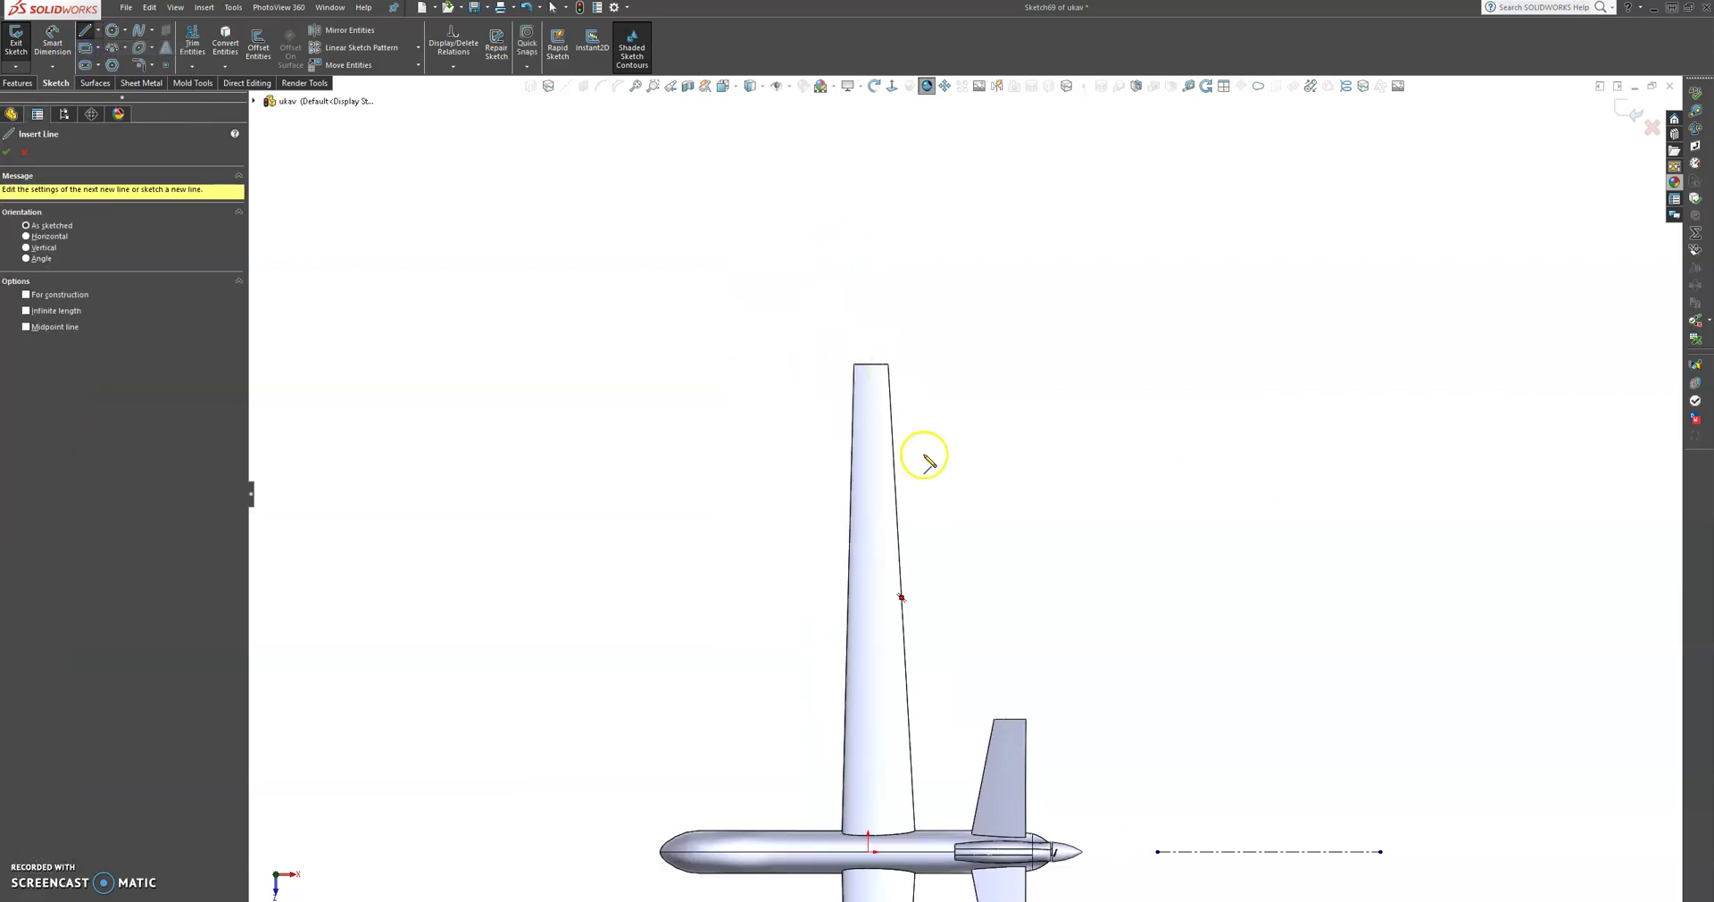
{"action": "scroll", "coordinate": [901, 413], "scroll_direction": "down", "scroll_amount": 2}
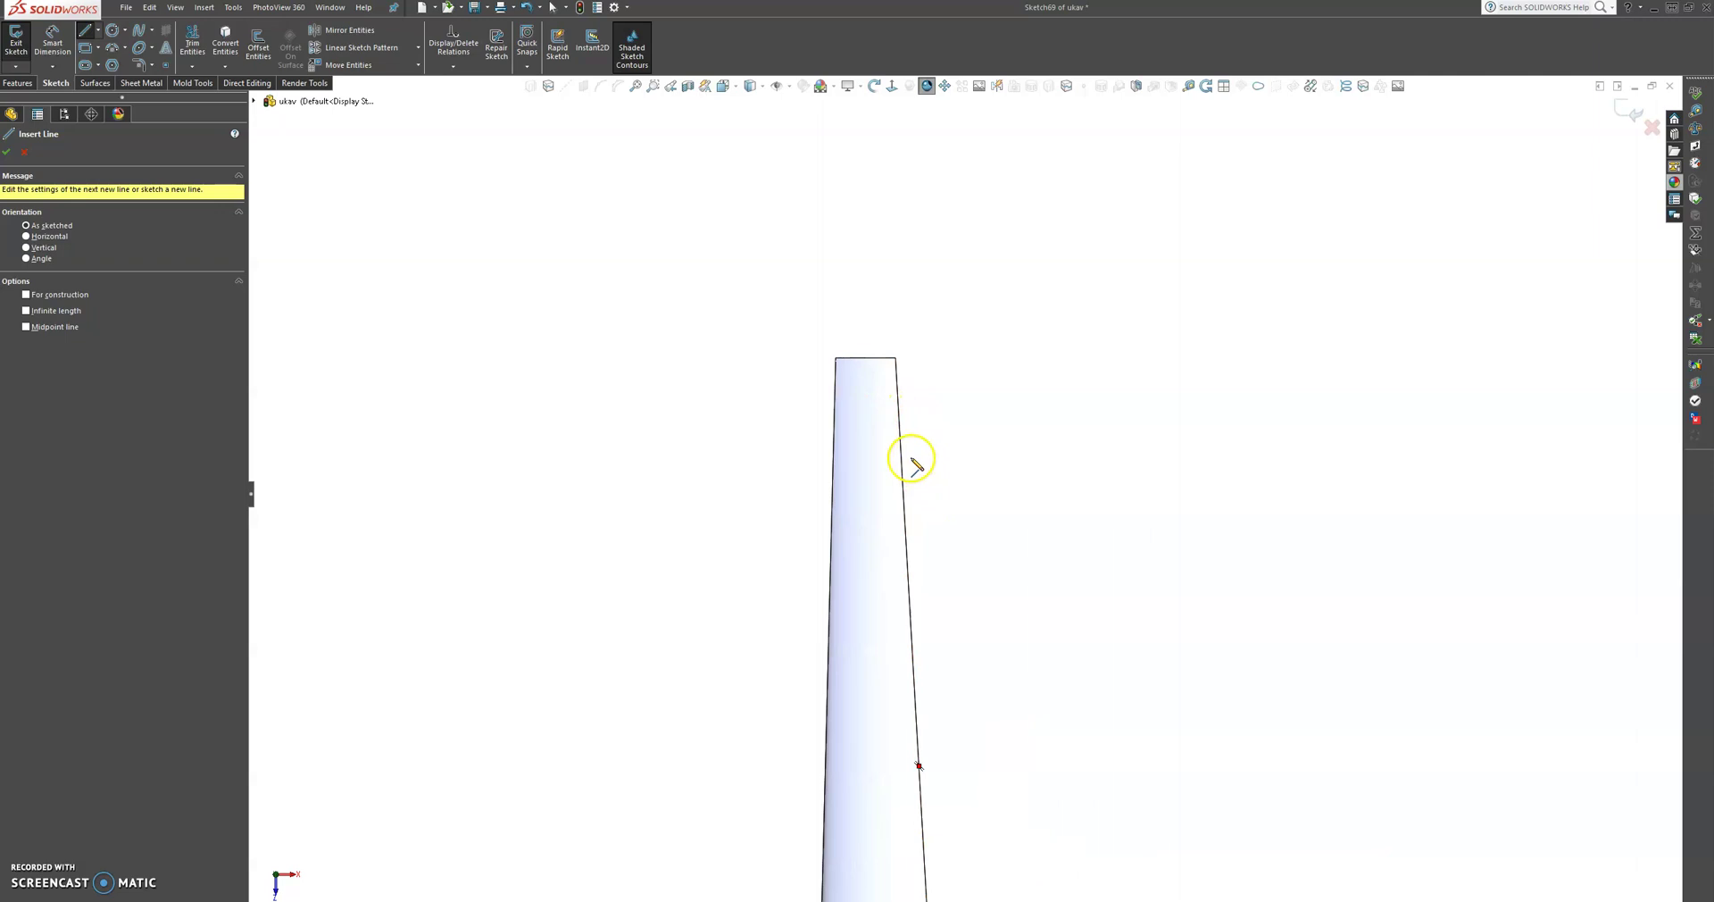
{"action": "scroll", "coordinate": [1056, 742], "scroll_direction": "up", "scroll_amount": 3}
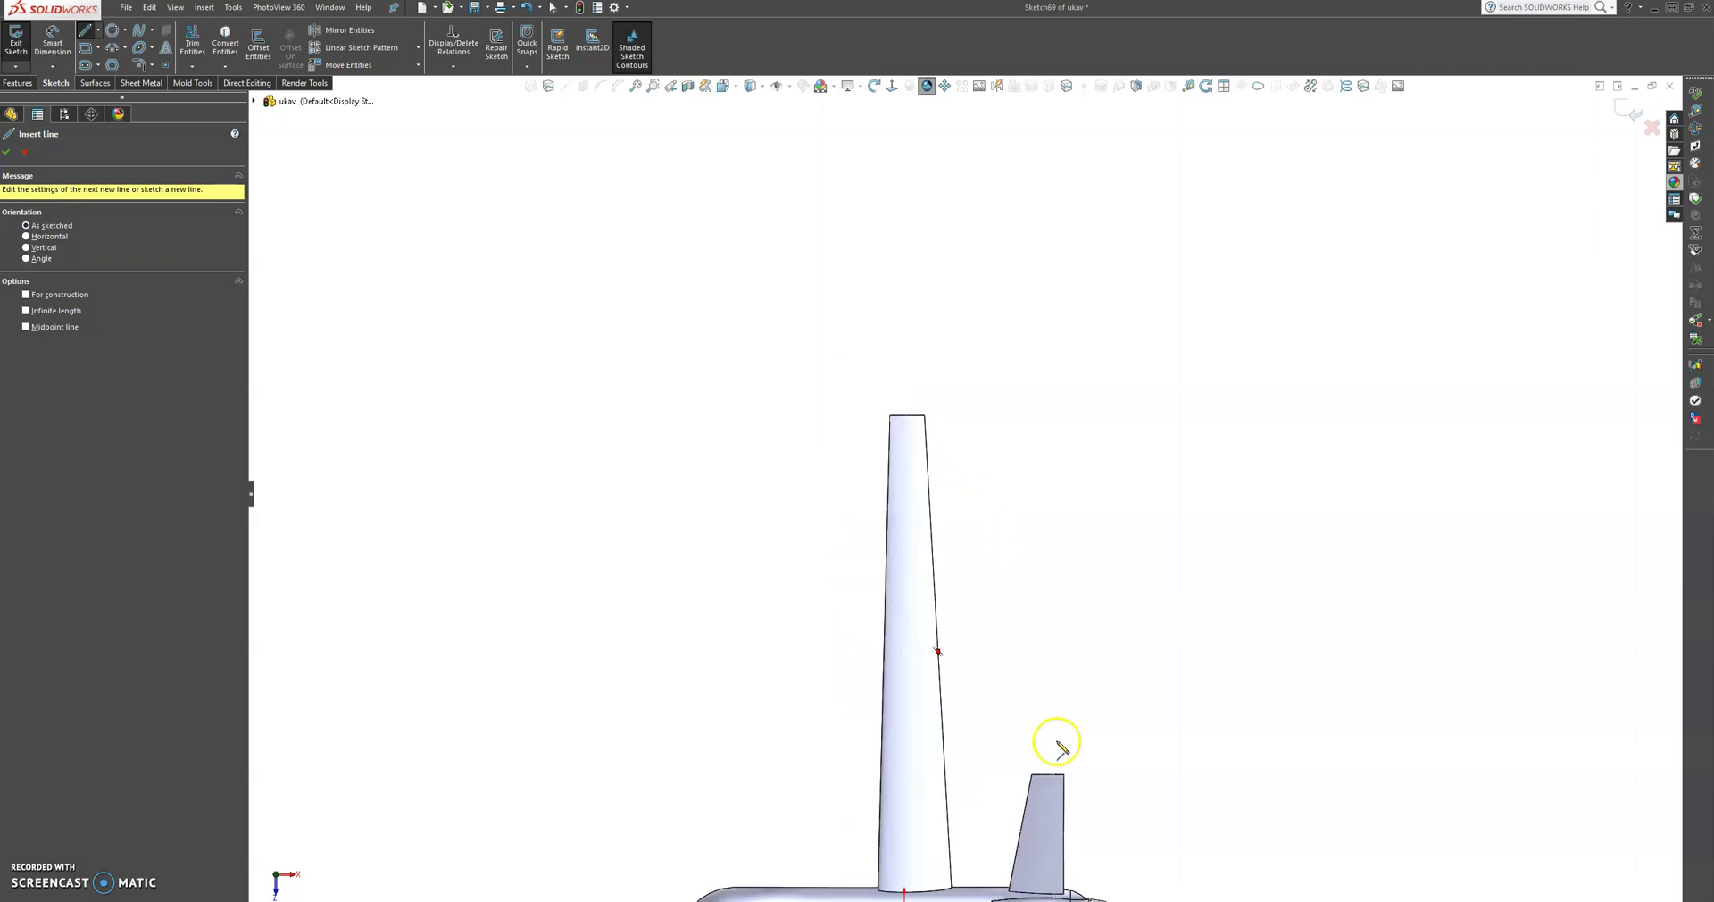
{"action": "scroll", "coordinate": [1016, 764], "scroll_direction": "down", "scroll_amount": 3}
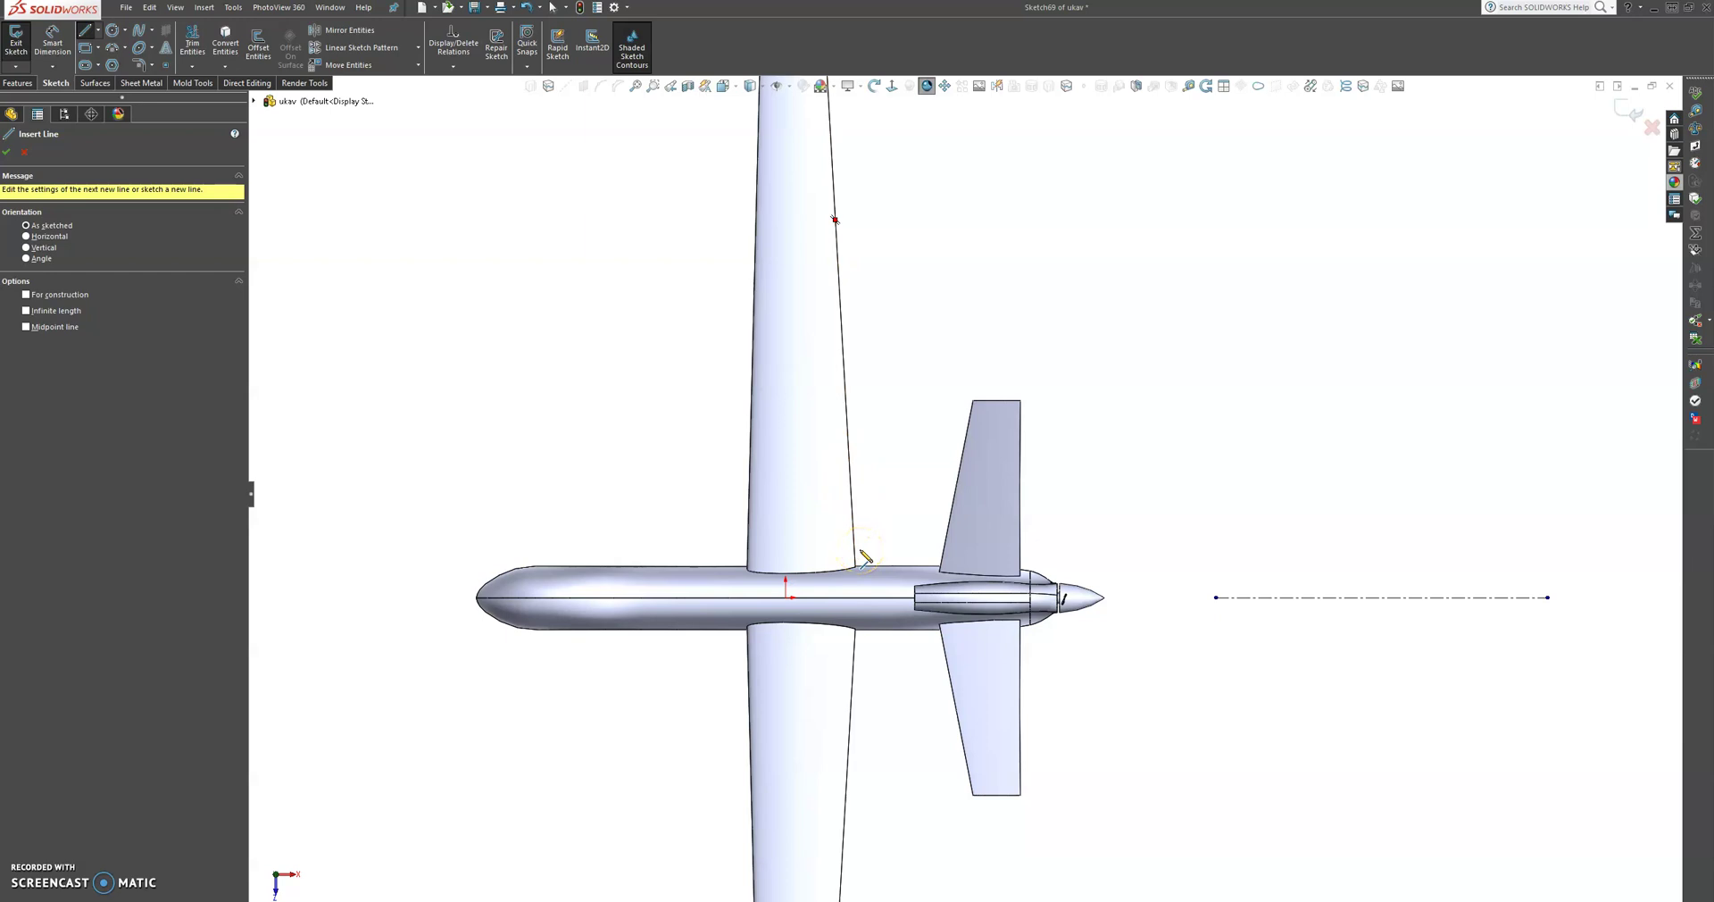
{"action": "scroll", "coordinate": [865, 557], "scroll_direction": "down", "scroll_amount": 2}
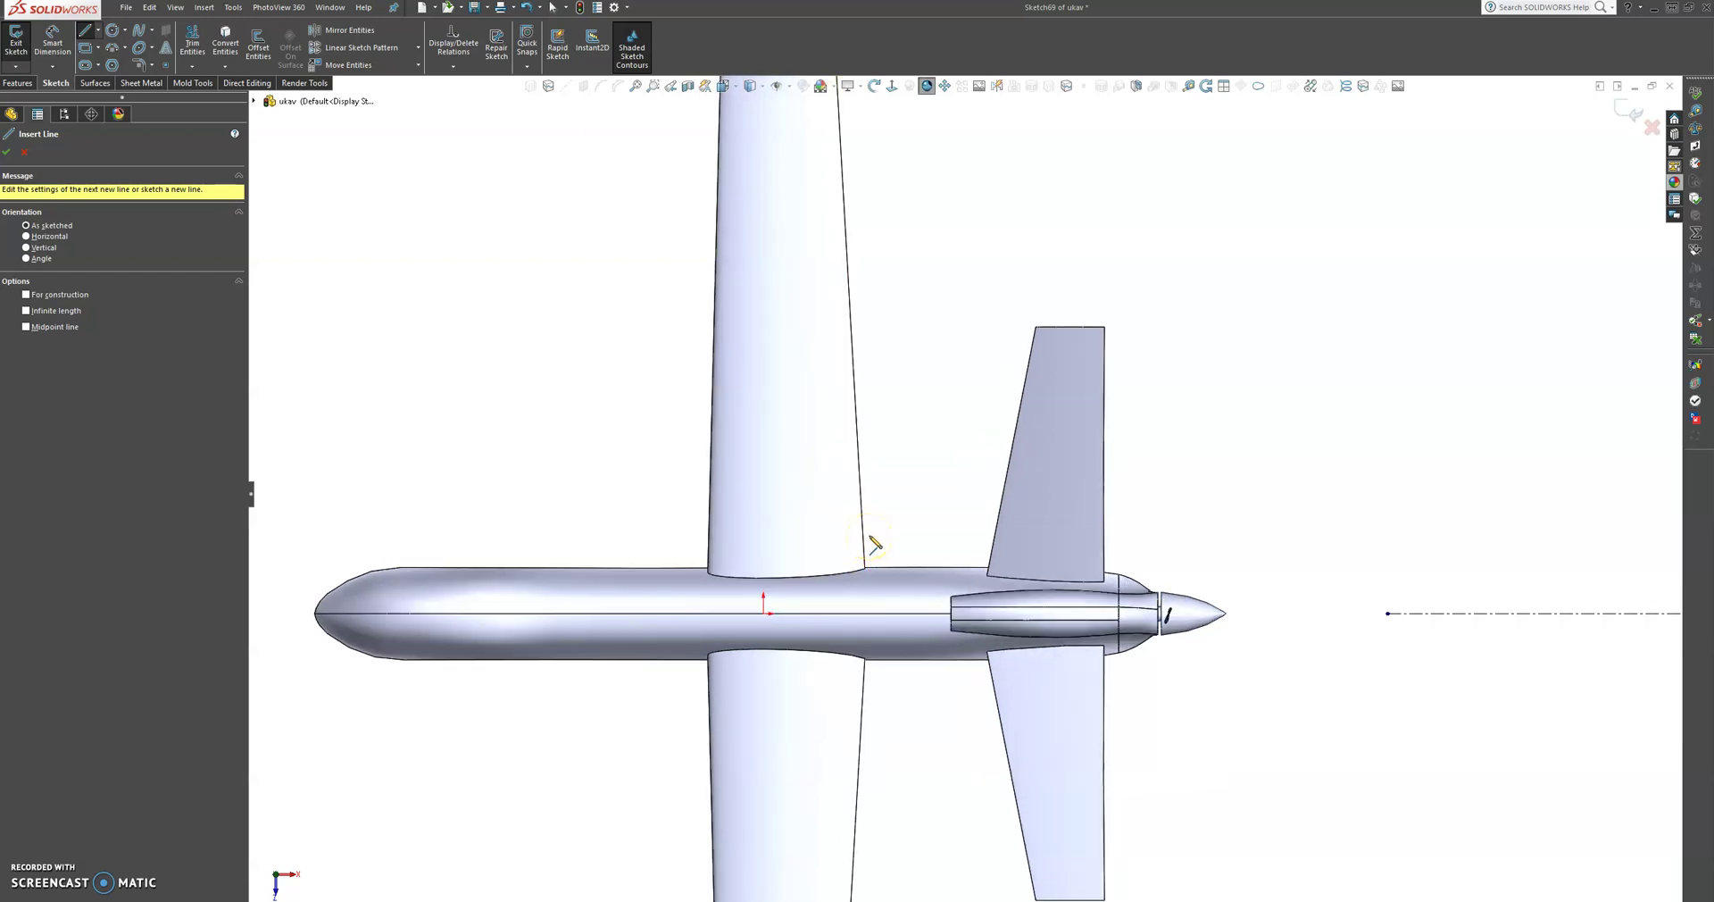
{"action": "left_click", "coordinate": [868, 539]}
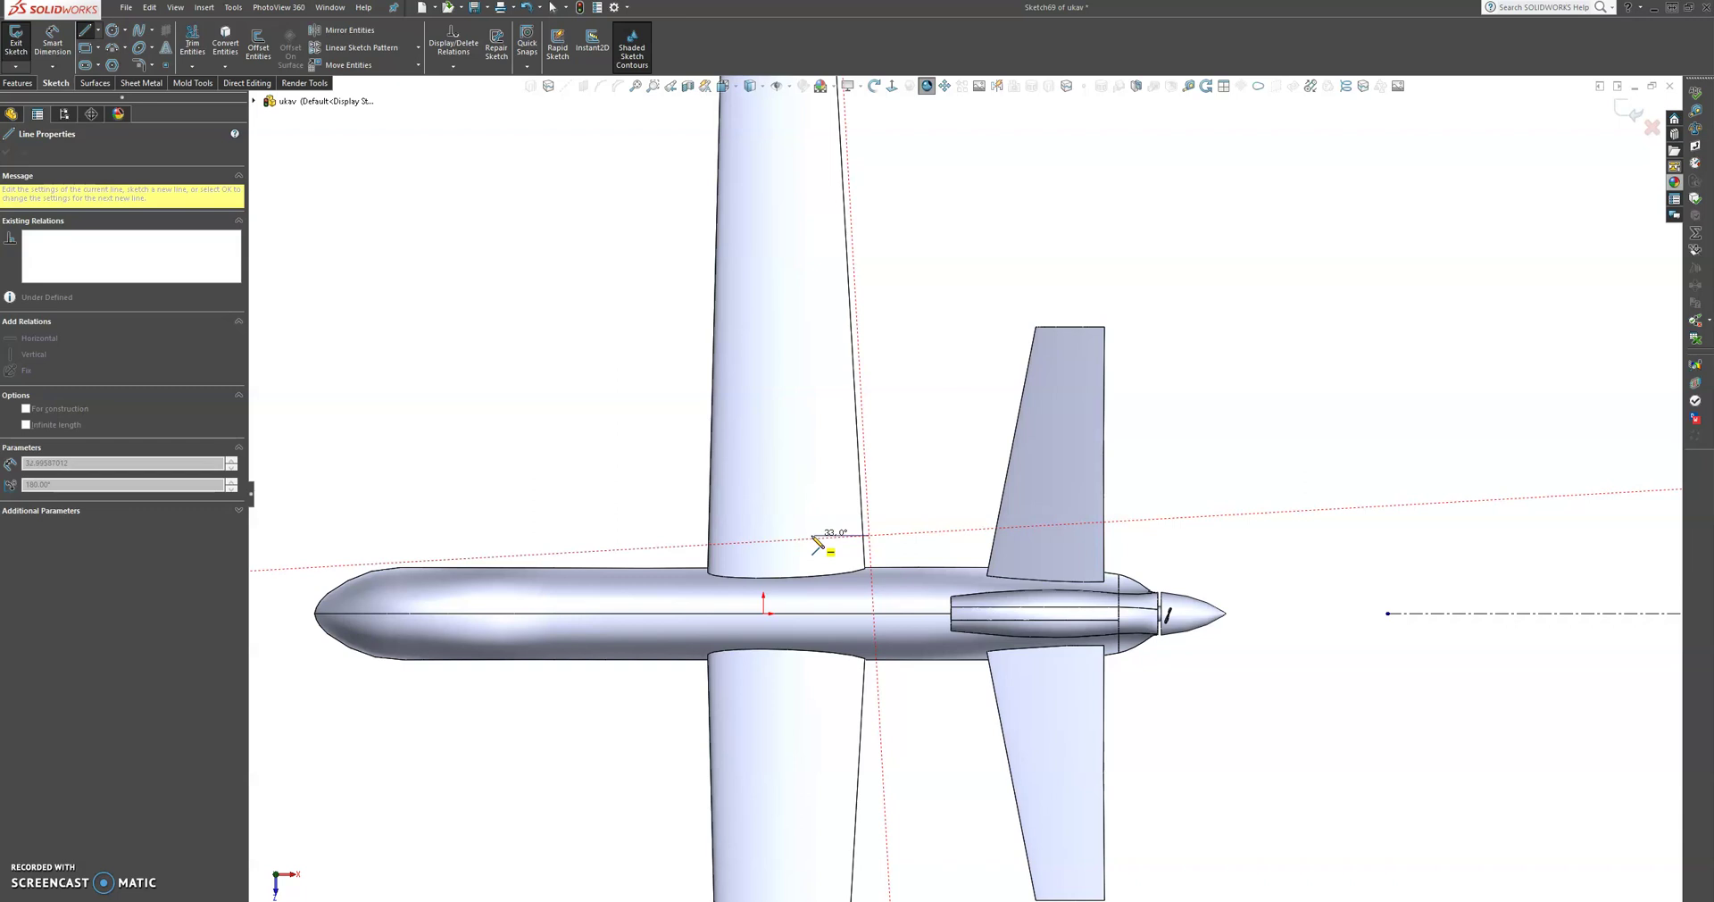
Continue the outline with a vertical line about 396 long, running from the root line's inner end toward the wing tip.
{"action": "scroll", "coordinate": [803, 372], "scroll_direction": "up", "scroll_amount": 3}
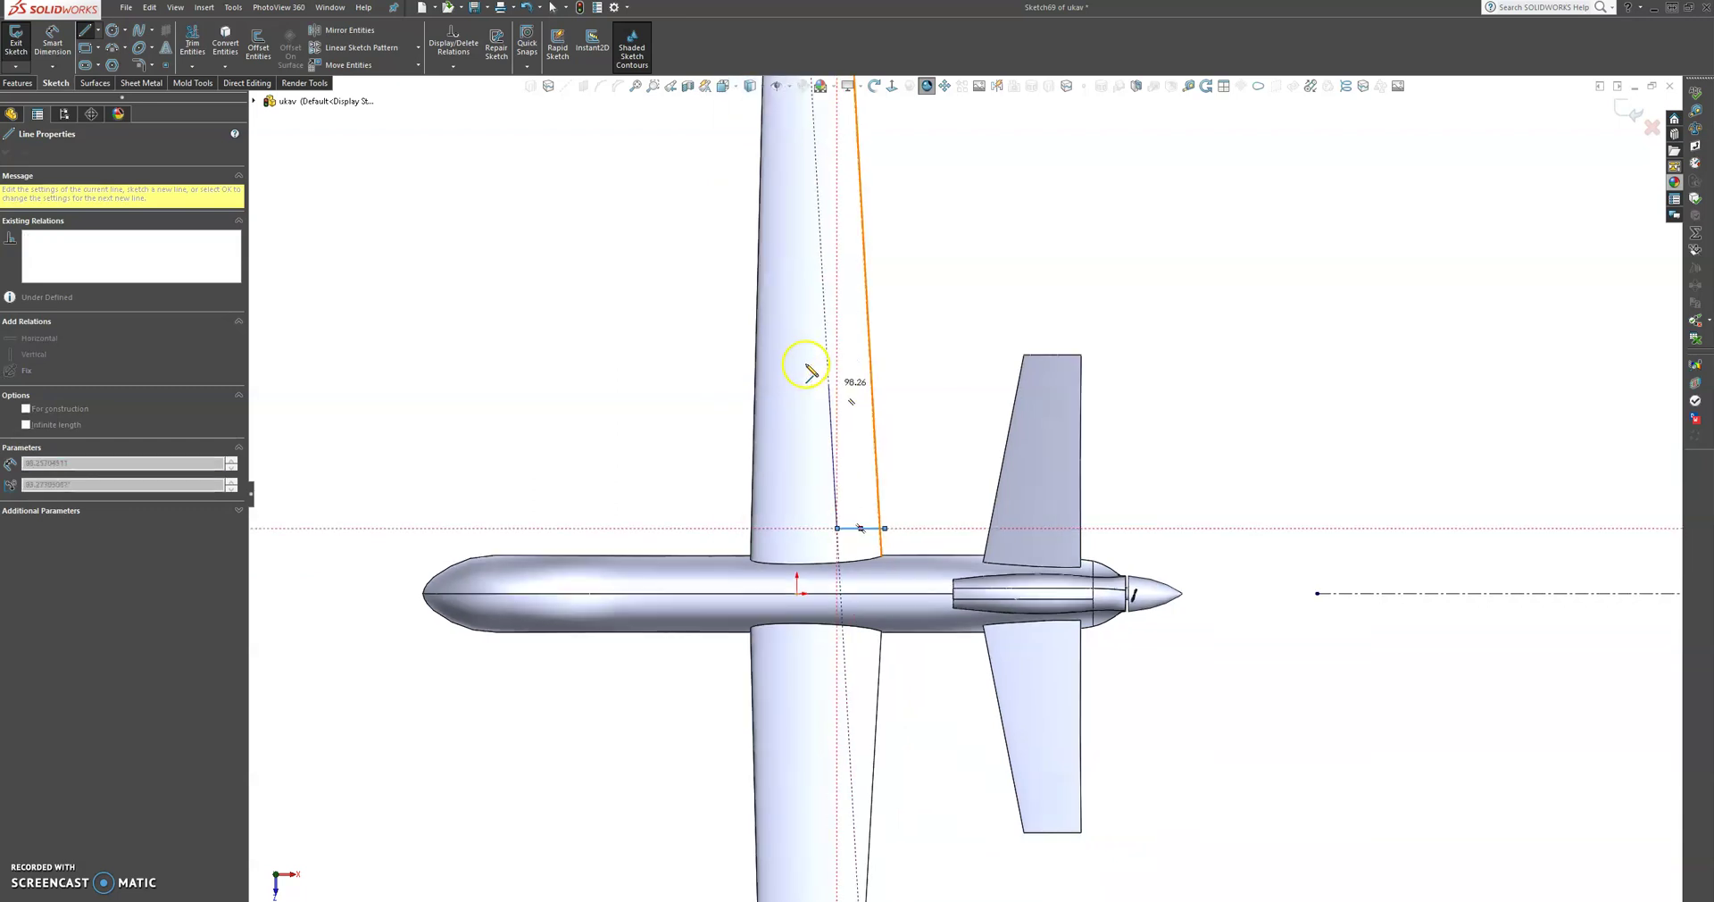
{"action": "scroll", "coordinate": [911, 303], "scroll_direction": "down", "scroll_amount": 4}
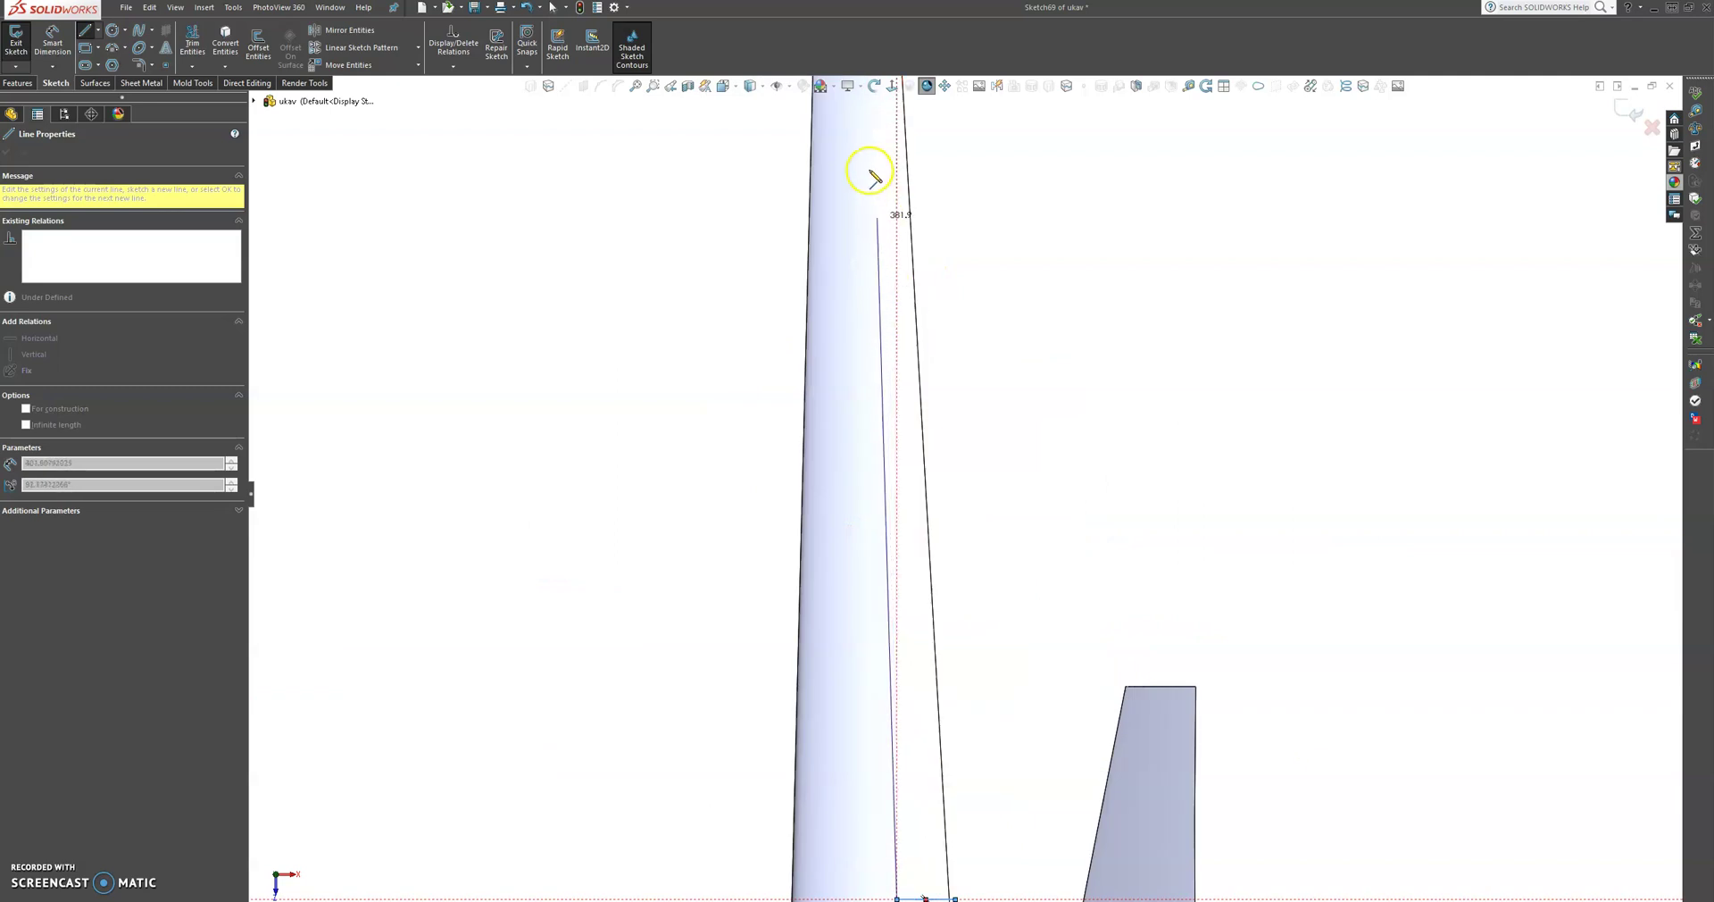
{"action": "scroll", "coordinate": [893, 278], "scroll_direction": "up", "scroll_amount": 4}
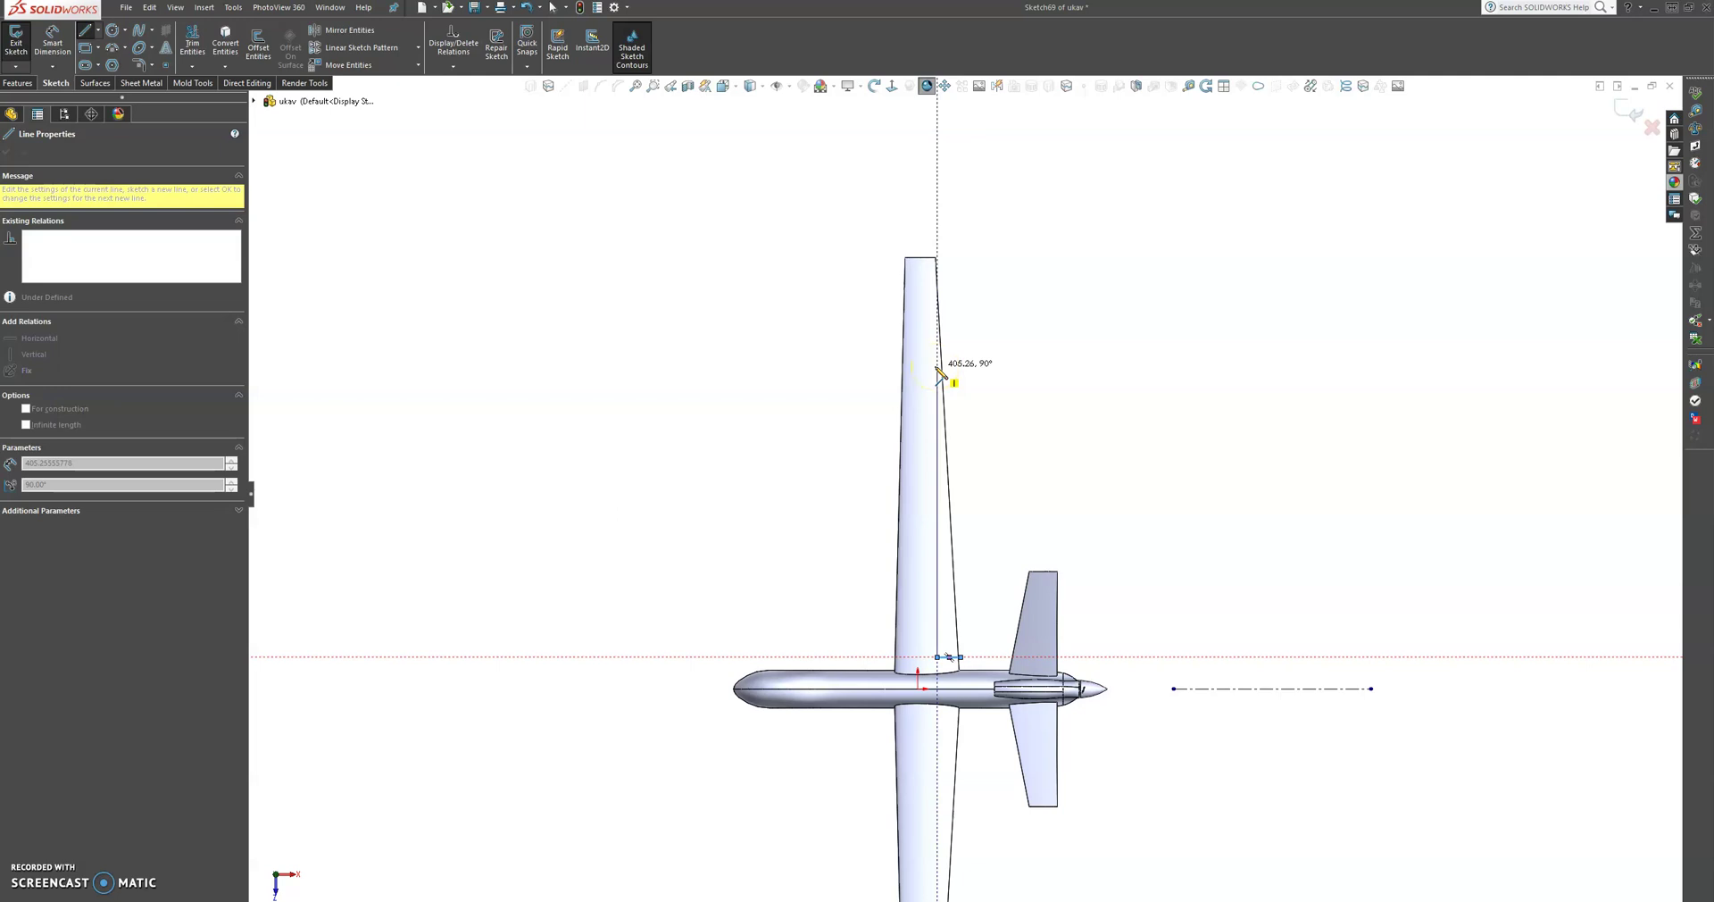
{"action": "scroll", "coordinate": [940, 373], "scroll_direction": "down", "scroll_amount": 4}
{"action": "left_click_drag", "start_coordinate": [939, 388], "coordinate": [958, 454]}
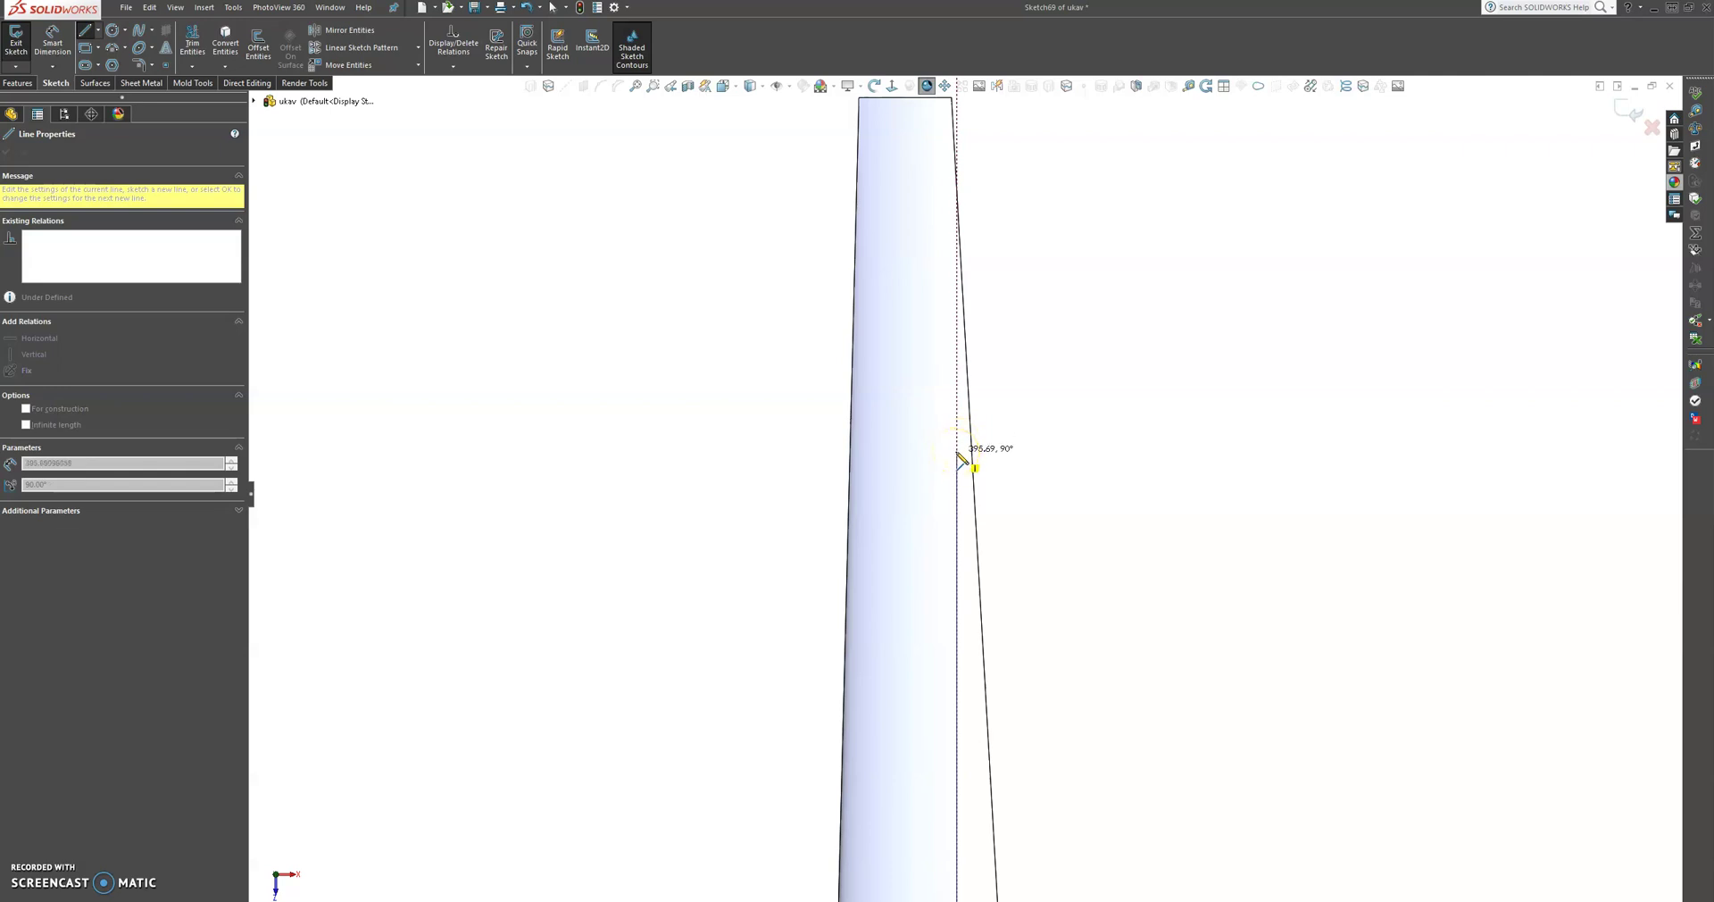
{"action": "left_click", "coordinate": [956, 452]}
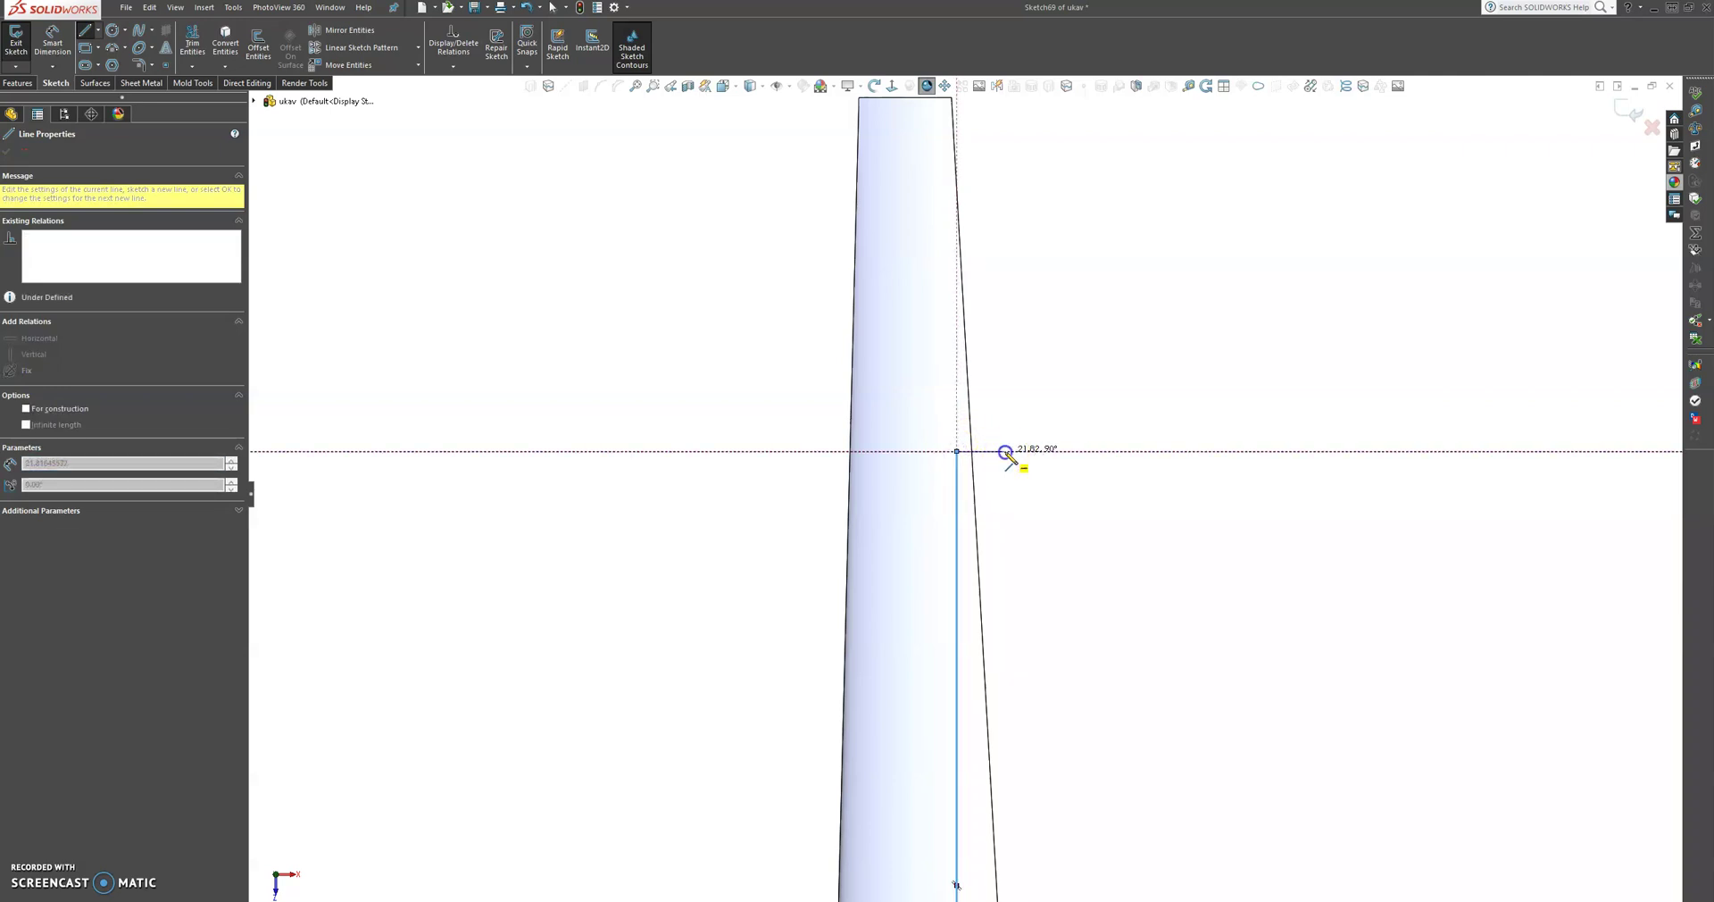
Close the flap outline with a horizontal line about 22 long past the trailing edge and a slanted line back to the start.
{"action": "scroll", "coordinate": [1027, 495], "scroll_direction": "up", "scroll_amount": 6}
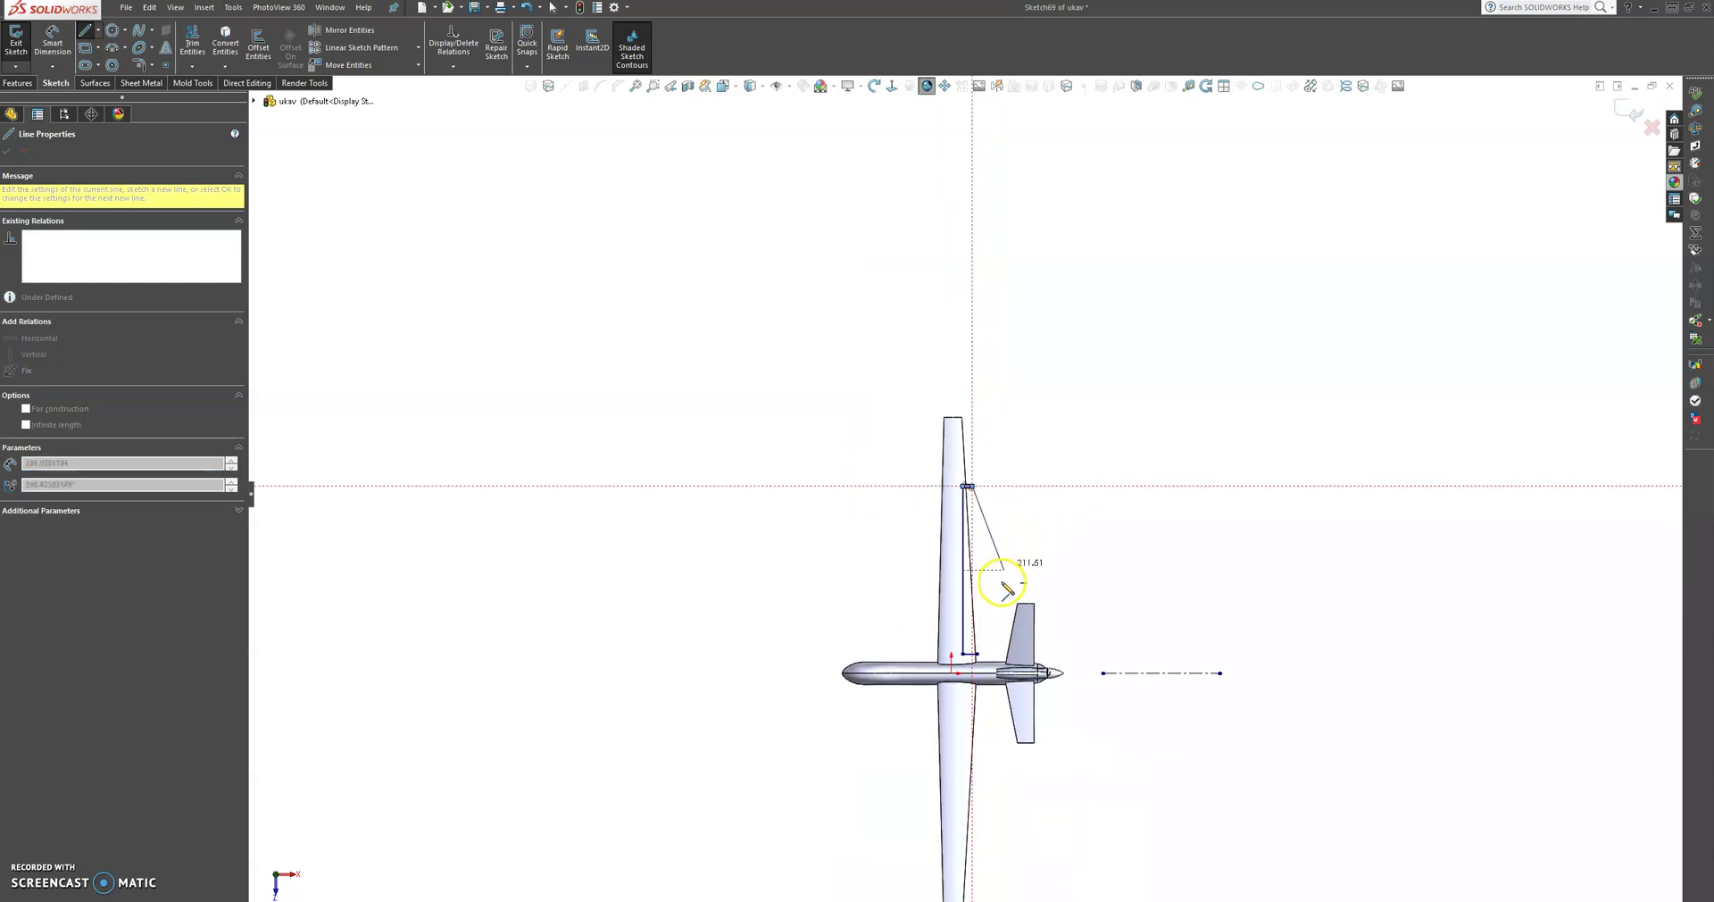
{"action": "scroll", "coordinate": [985, 603], "scroll_direction": "down", "scroll_amount": 5}
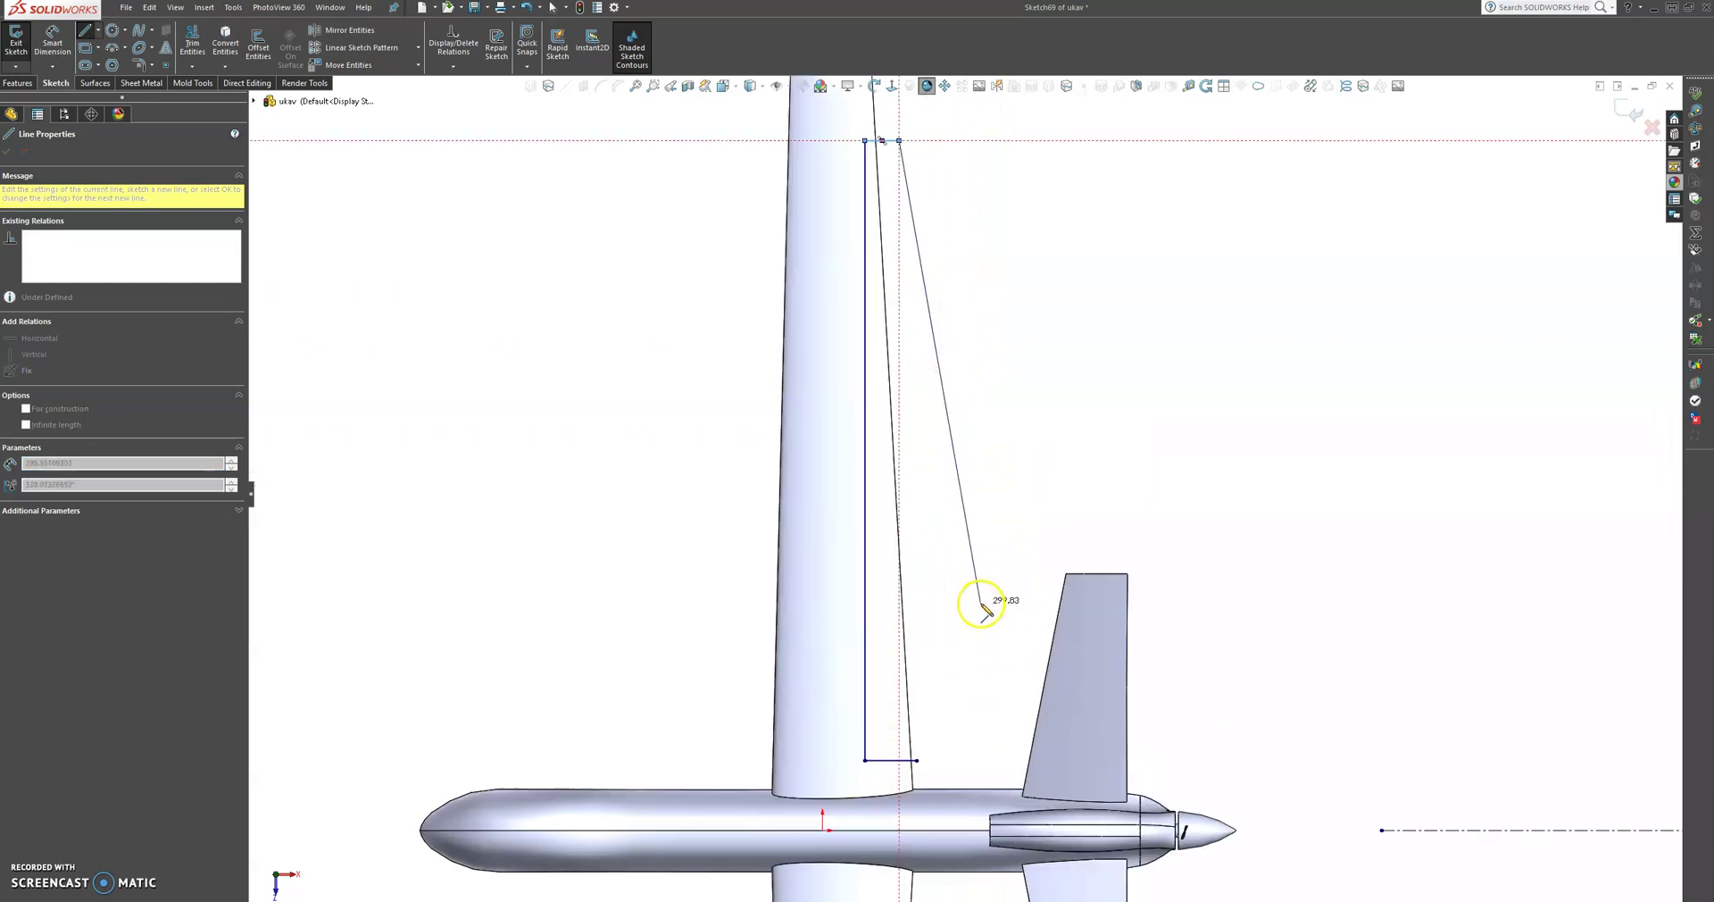
{"action": "left_click", "coordinate": [918, 760]}
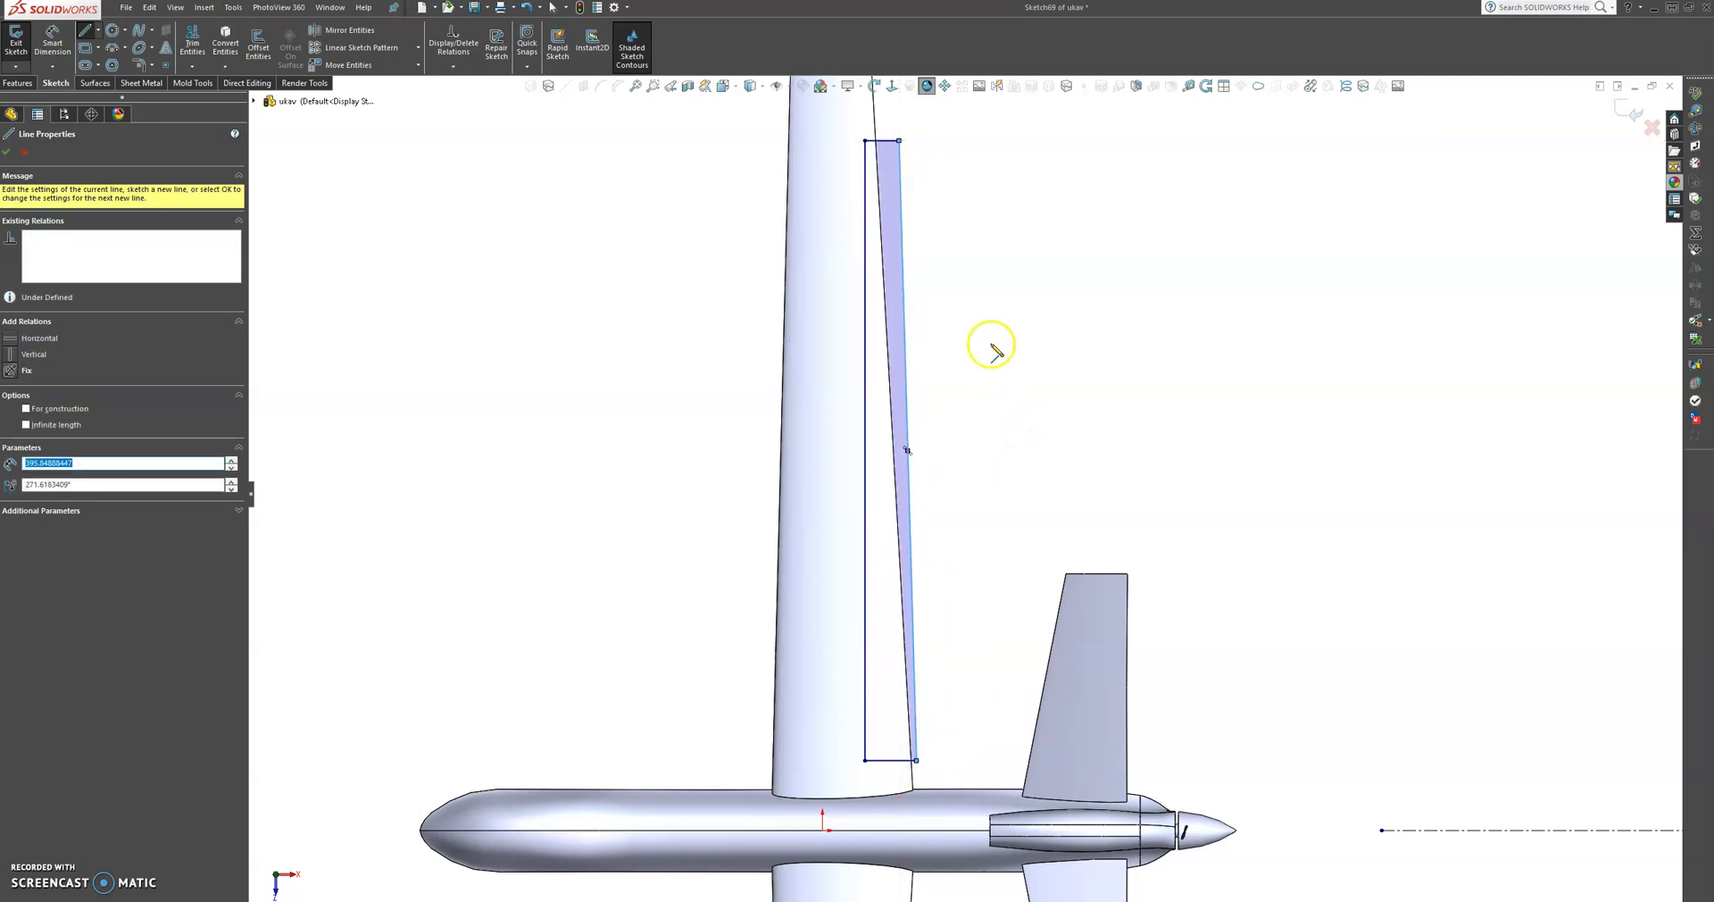
{"action": "left_click", "coordinate": [8, 153]}
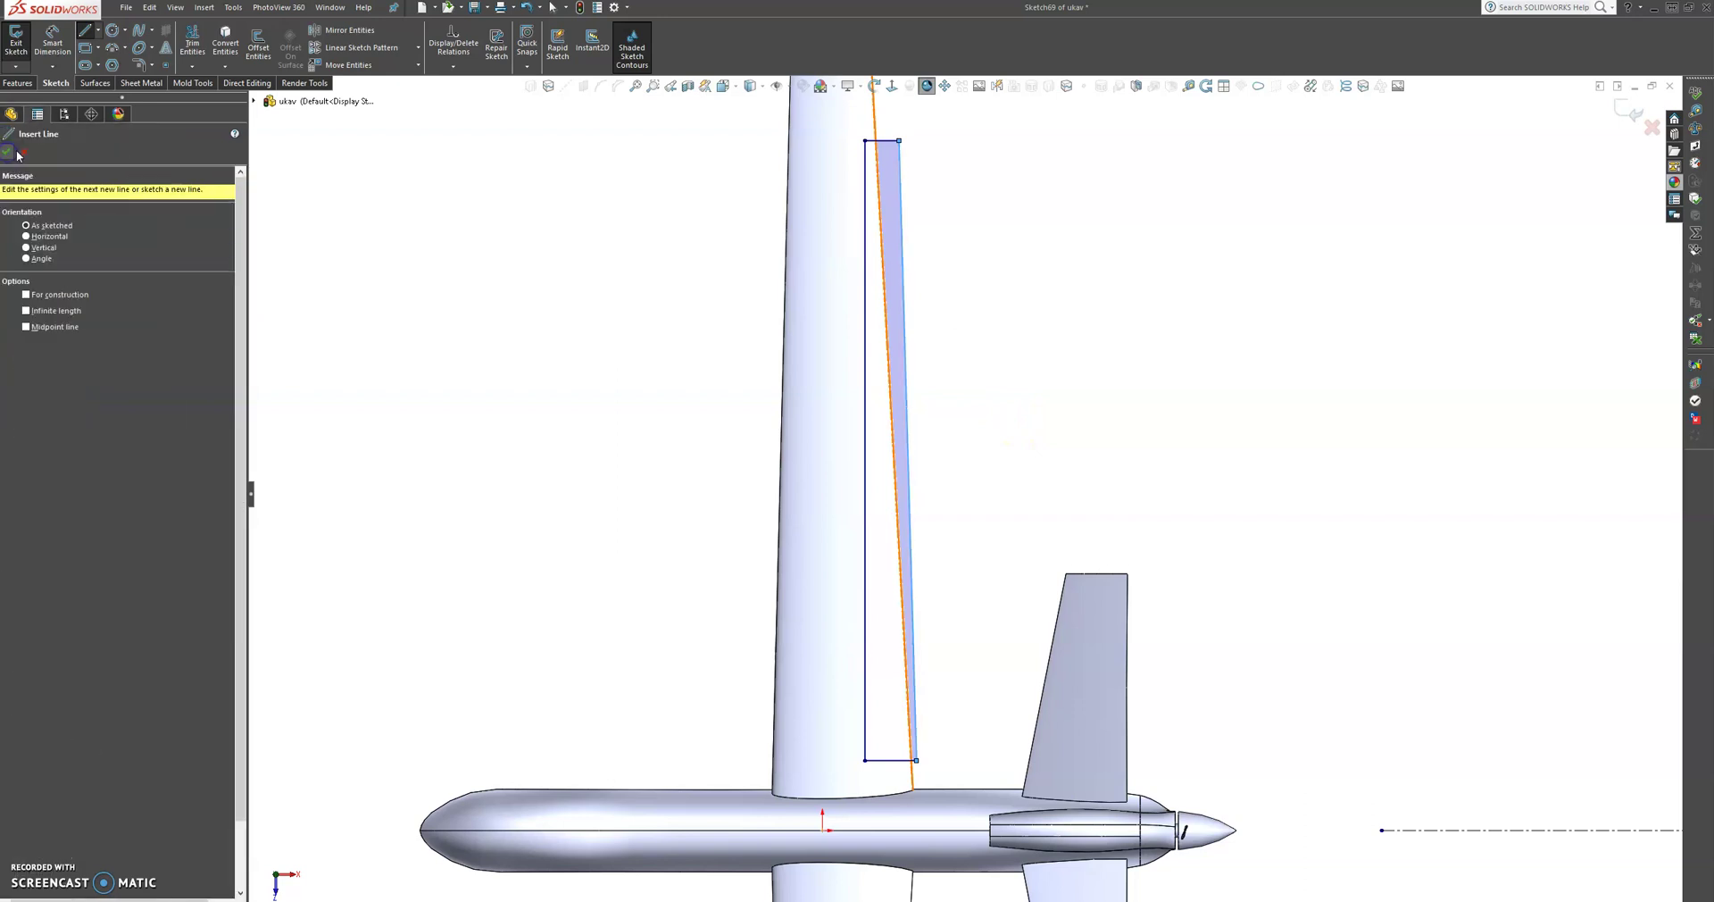
Mirror the four lines of the flap outline about the horizontal centerline onto the opposite wing.
{"action": "left_click", "coordinate": [346, 29]}
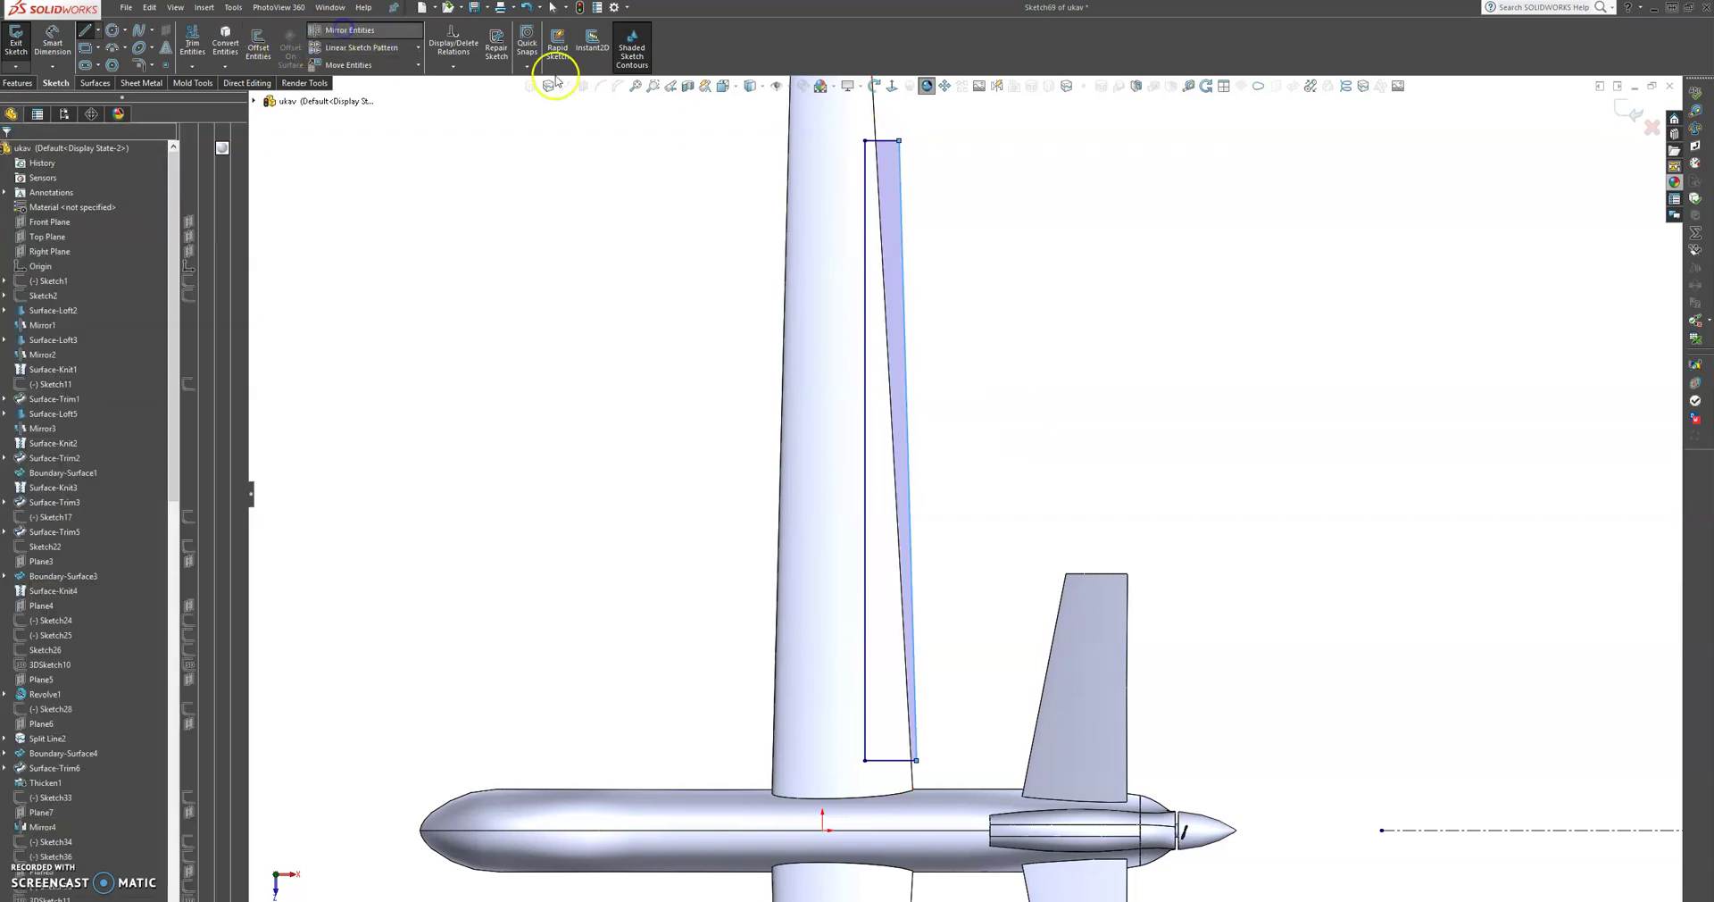
{"action": "left_click", "coordinate": [881, 141]}
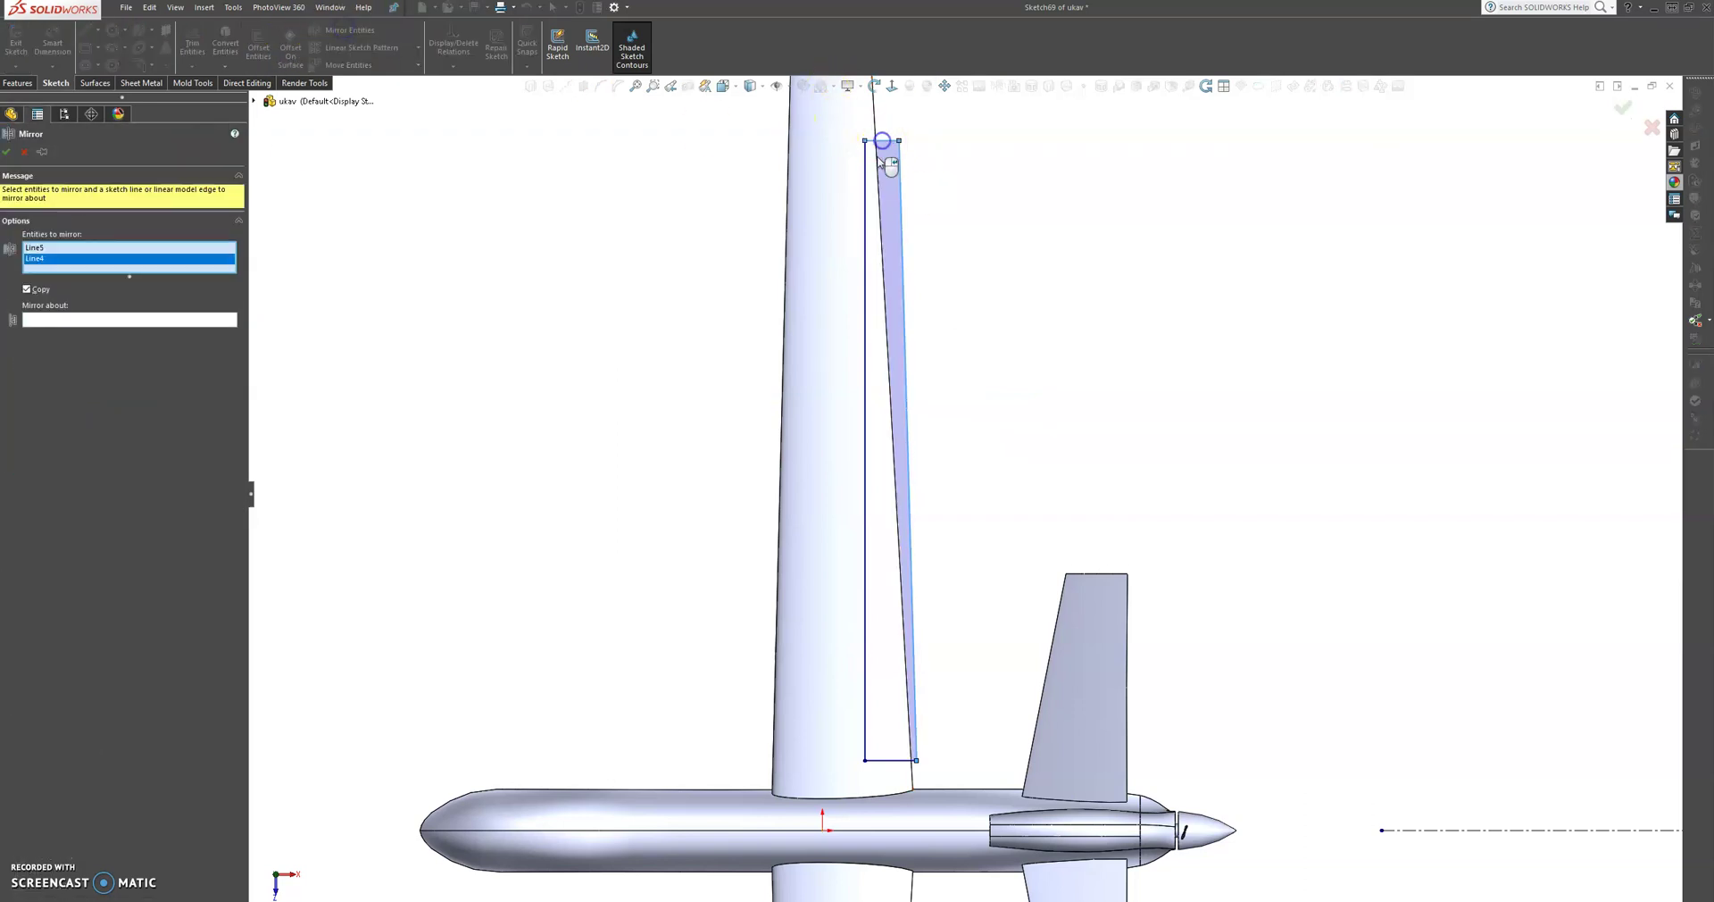
{"action": "left_click", "coordinate": [865, 229]}
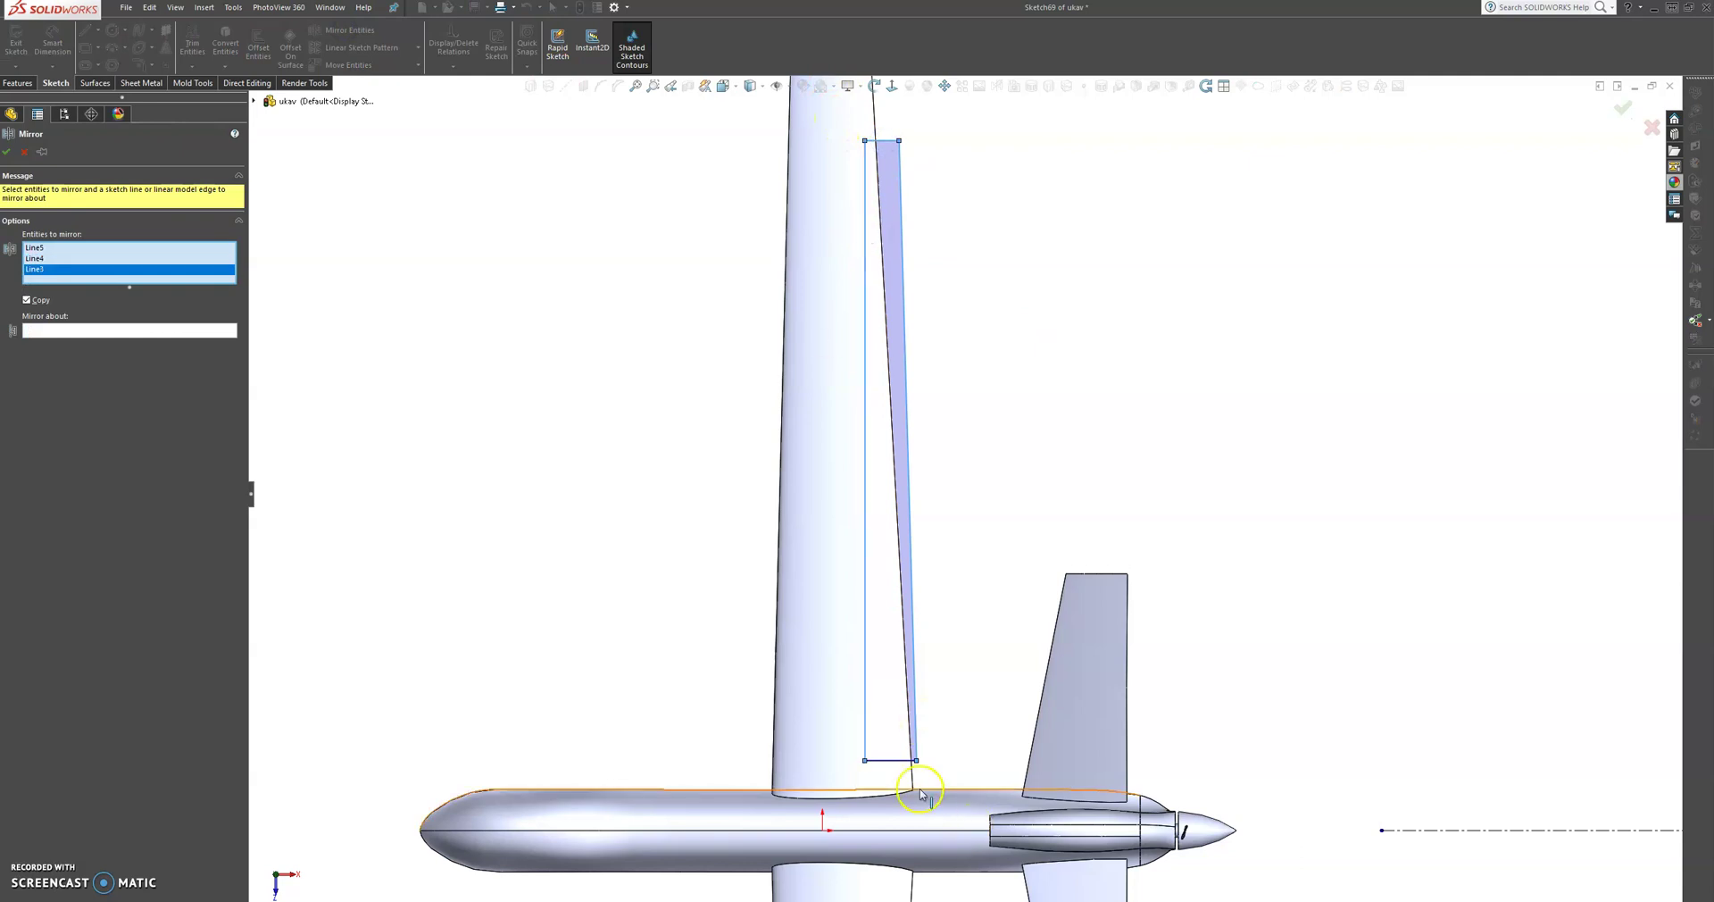
{"action": "left_click", "coordinate": [897, 762]}
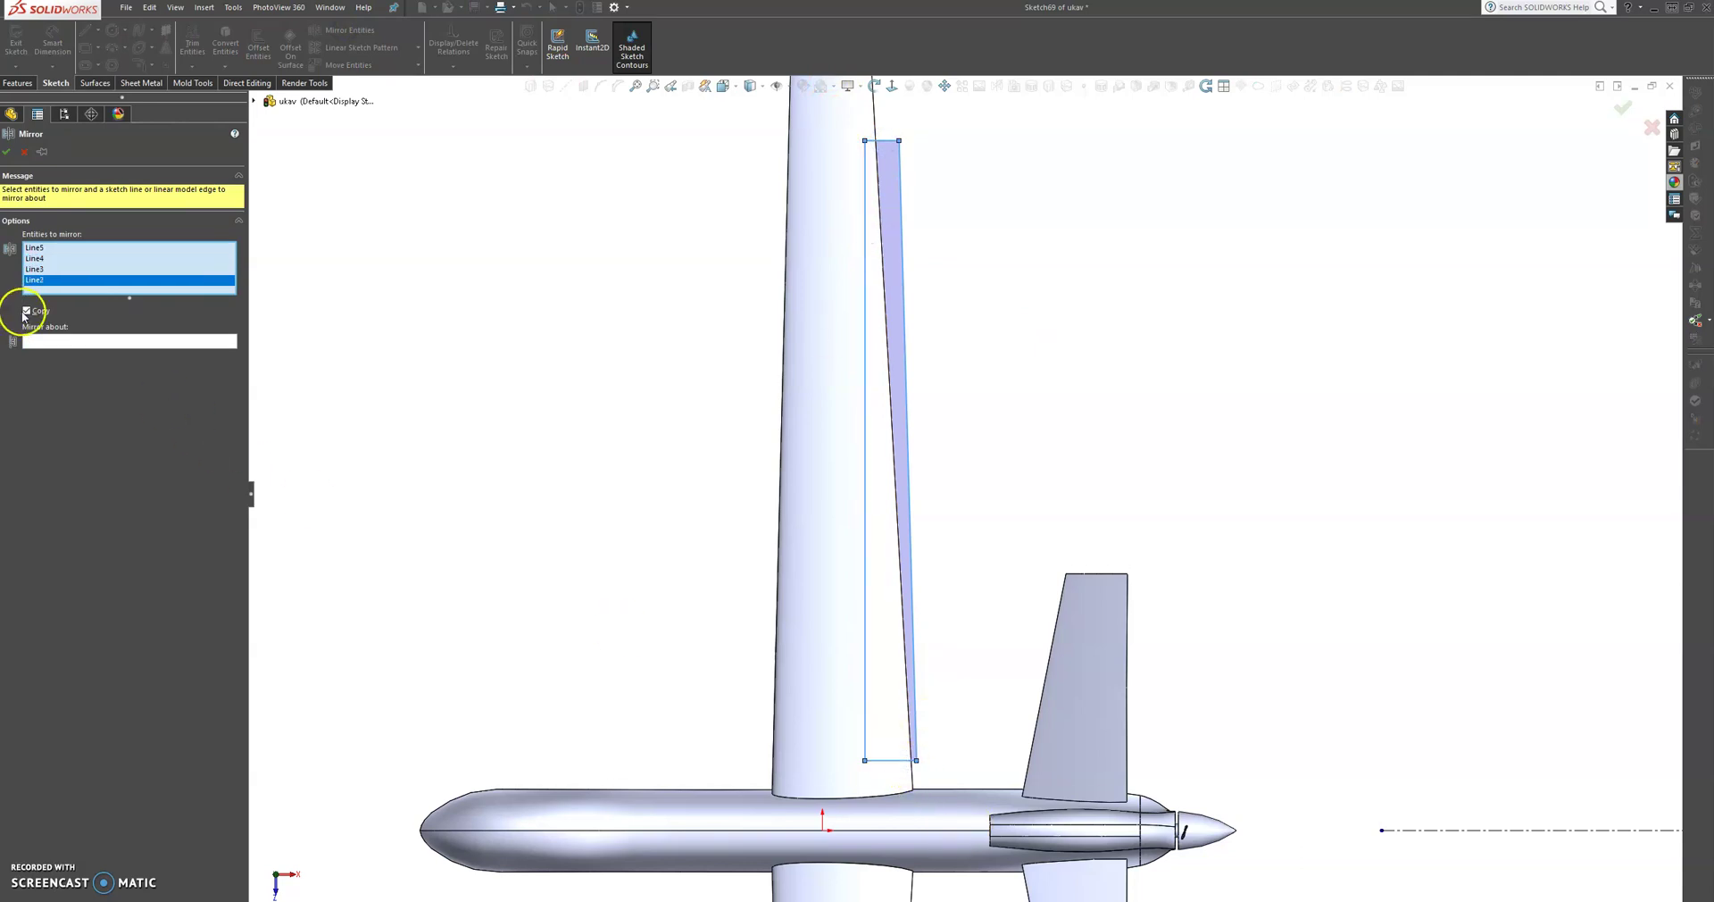
{"action": "left_click", "coordinate": [61, 340]}
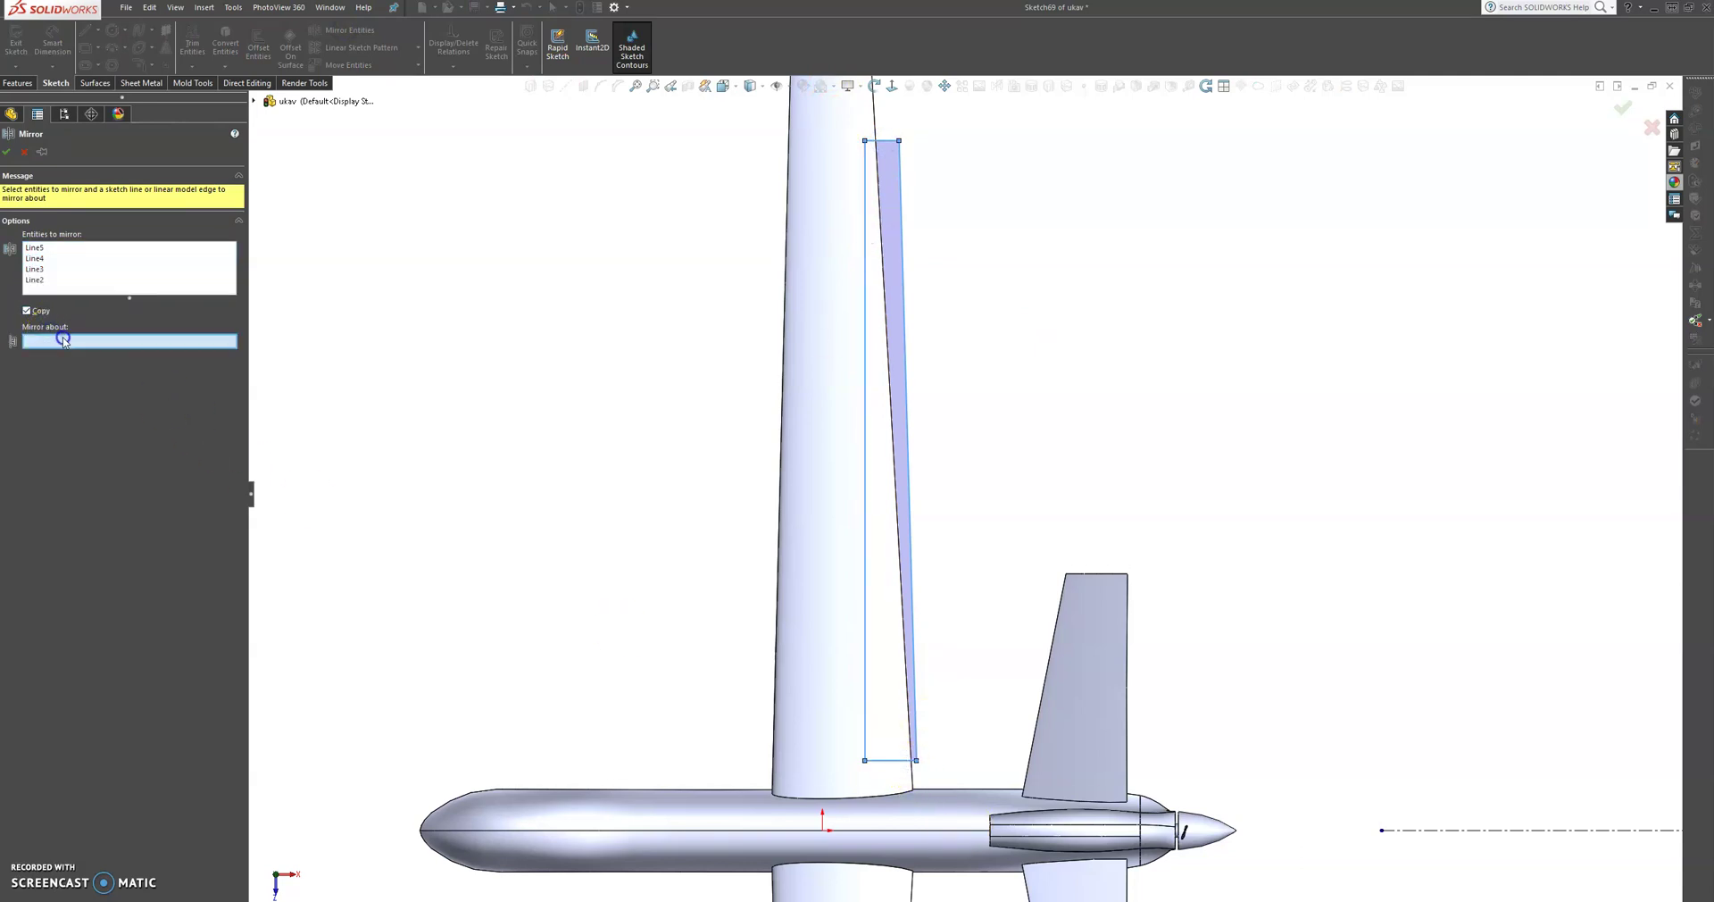
{"action": "left_click", "coordinate": [1432, 831]}
{"action": "scroll", "coordinate": [1239, 786], "scroll_direction": "up", "scroll_amount": 6}
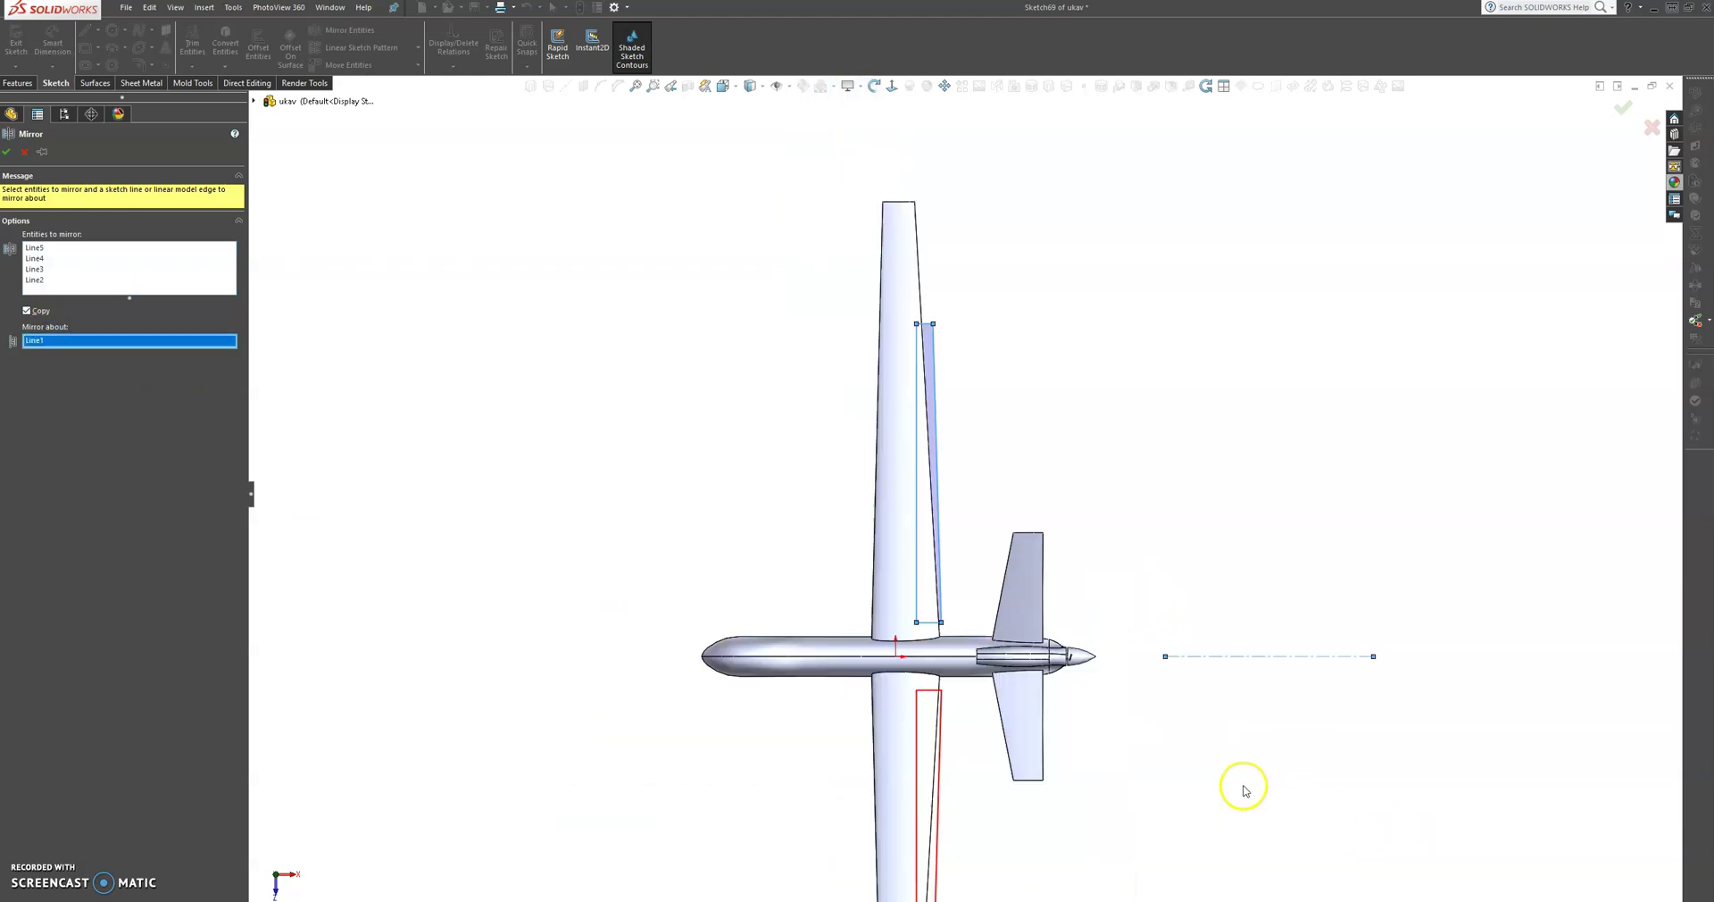
{"action": "scroll", "coordinate": [1075, 605], "scroll_direction": "down", "scroll_amount": 4}
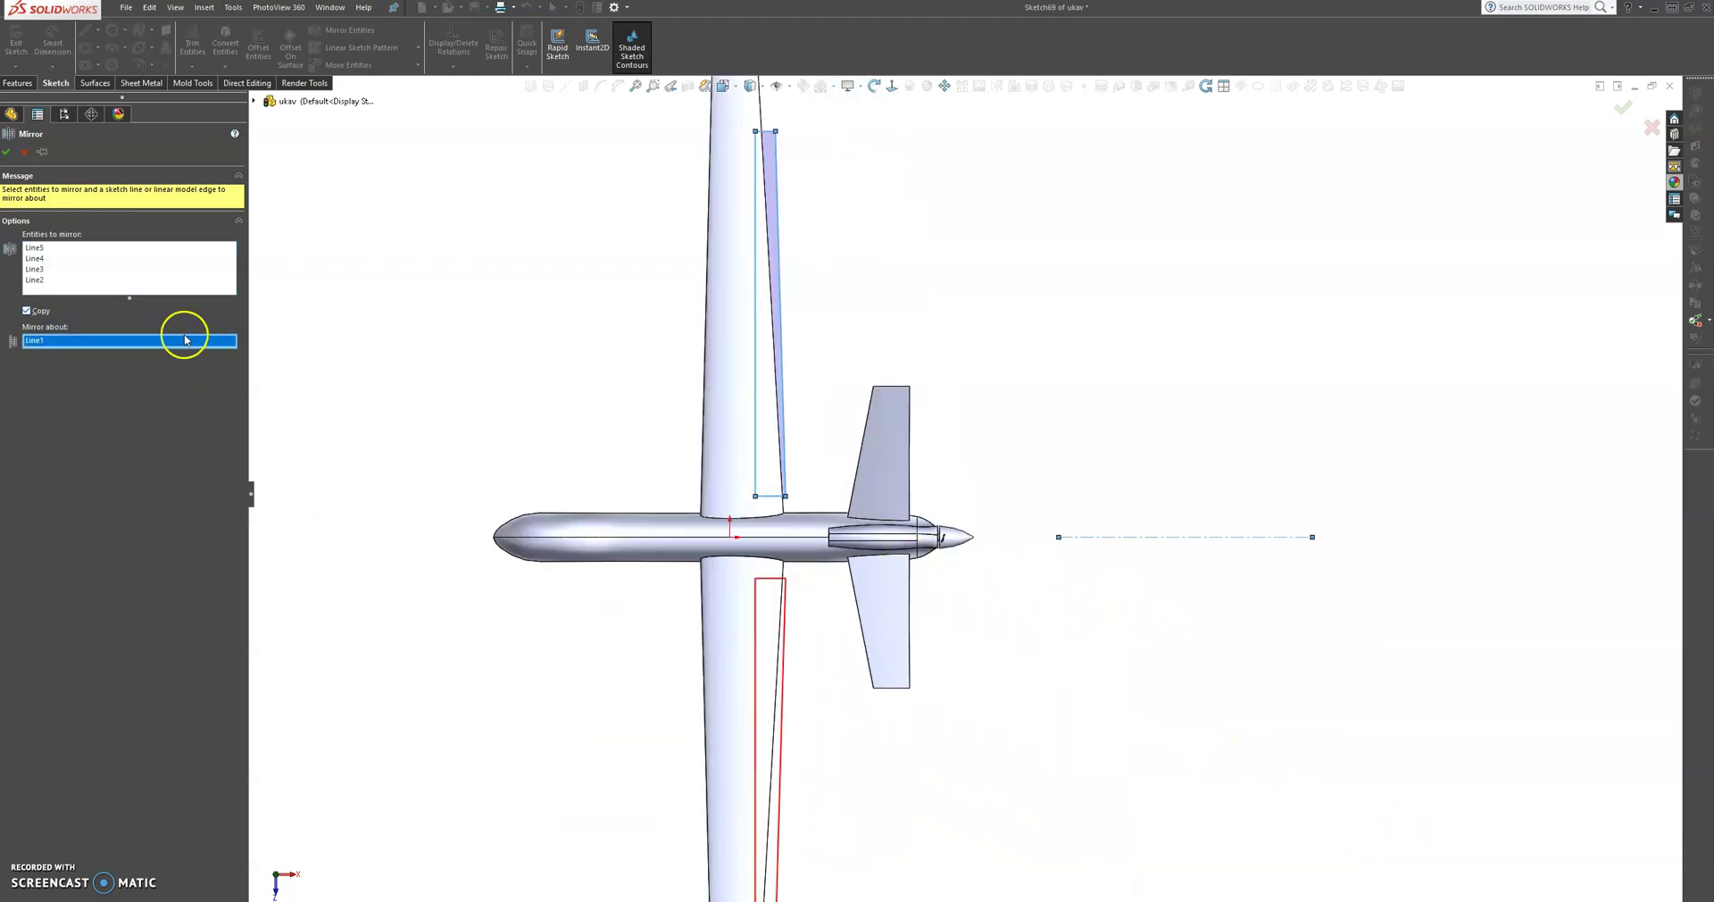
{"action": "left_click", "coordinate": [5, 152]}
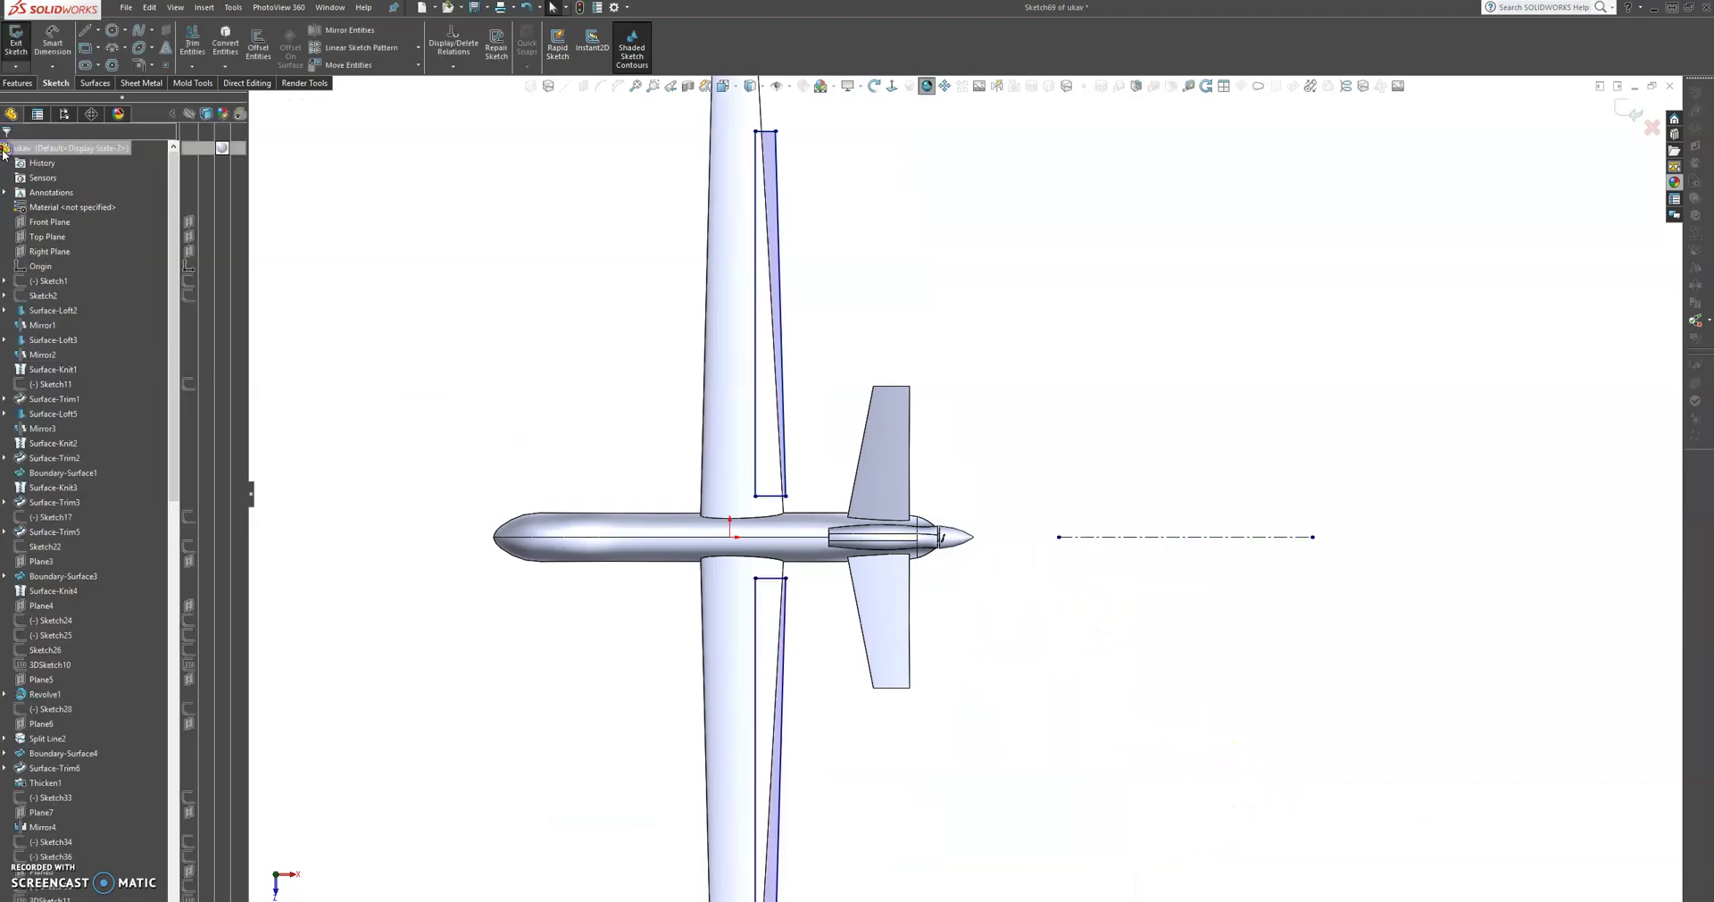
Set up a 1 mm outward offset of the original flap outline, with Select chain on.
{"action": "middle_click_drag", "start_coordinate": [982, 509], "coordinate": [952, 270]}
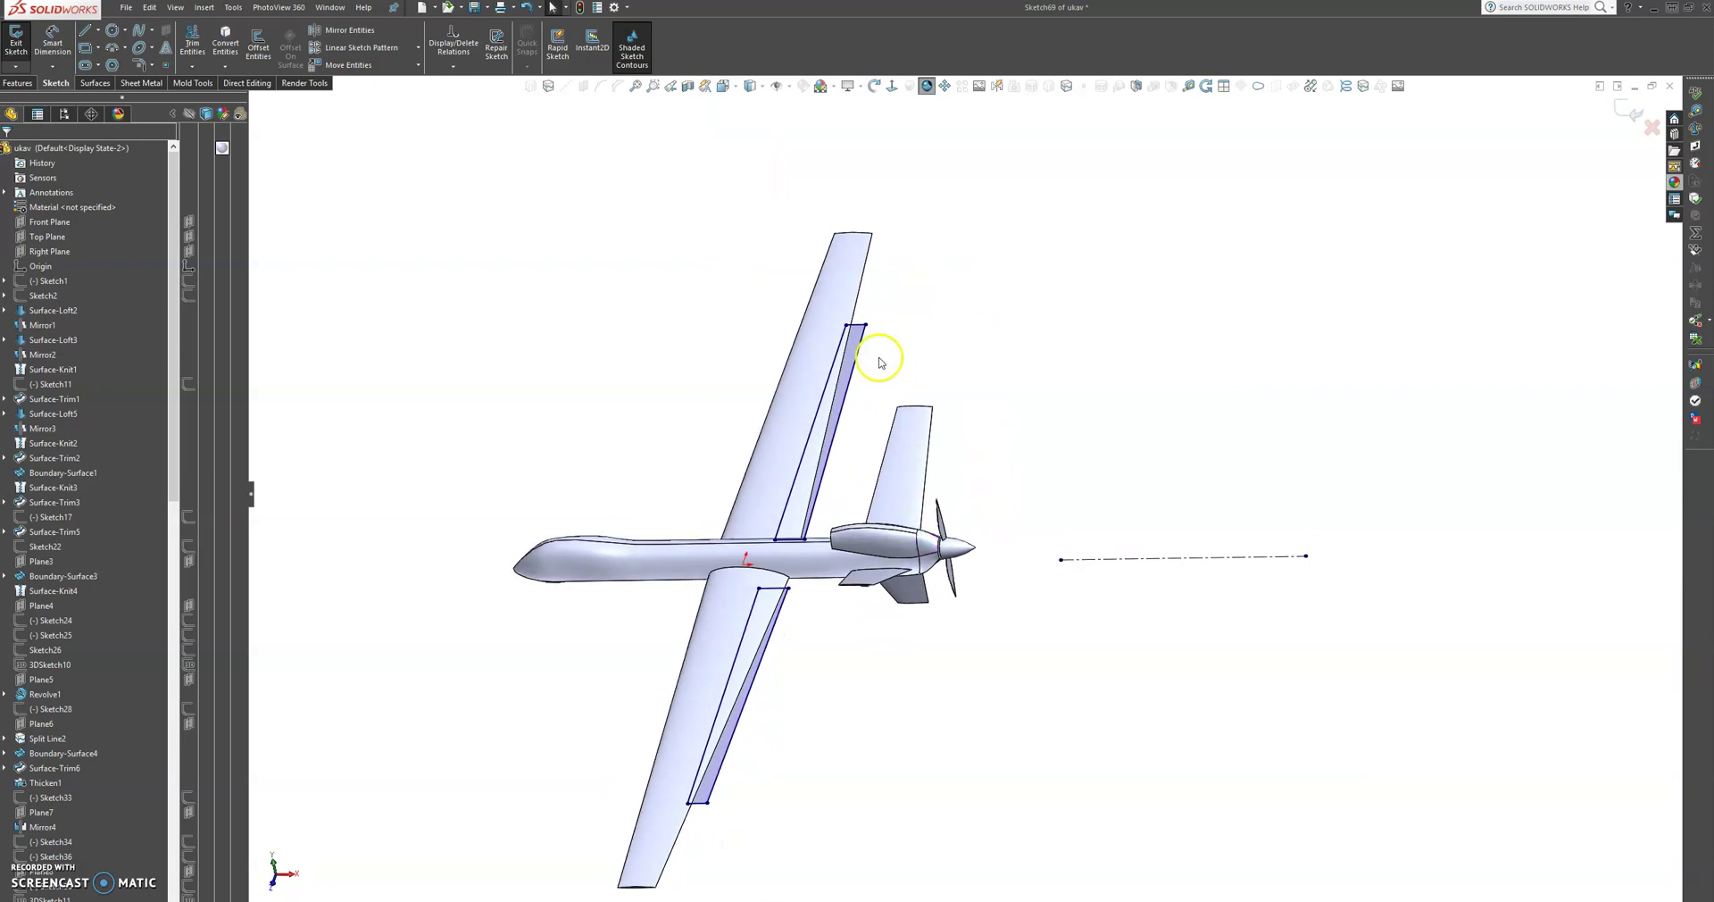
{"action": "scroll", "coordinate": [723, 497], "scroll_direction": "down", "scroll_amount": 2}
{"action": "scroll", "coordinate": [944, 355], "scroll_direction": "up", "scroll_amount": 2}
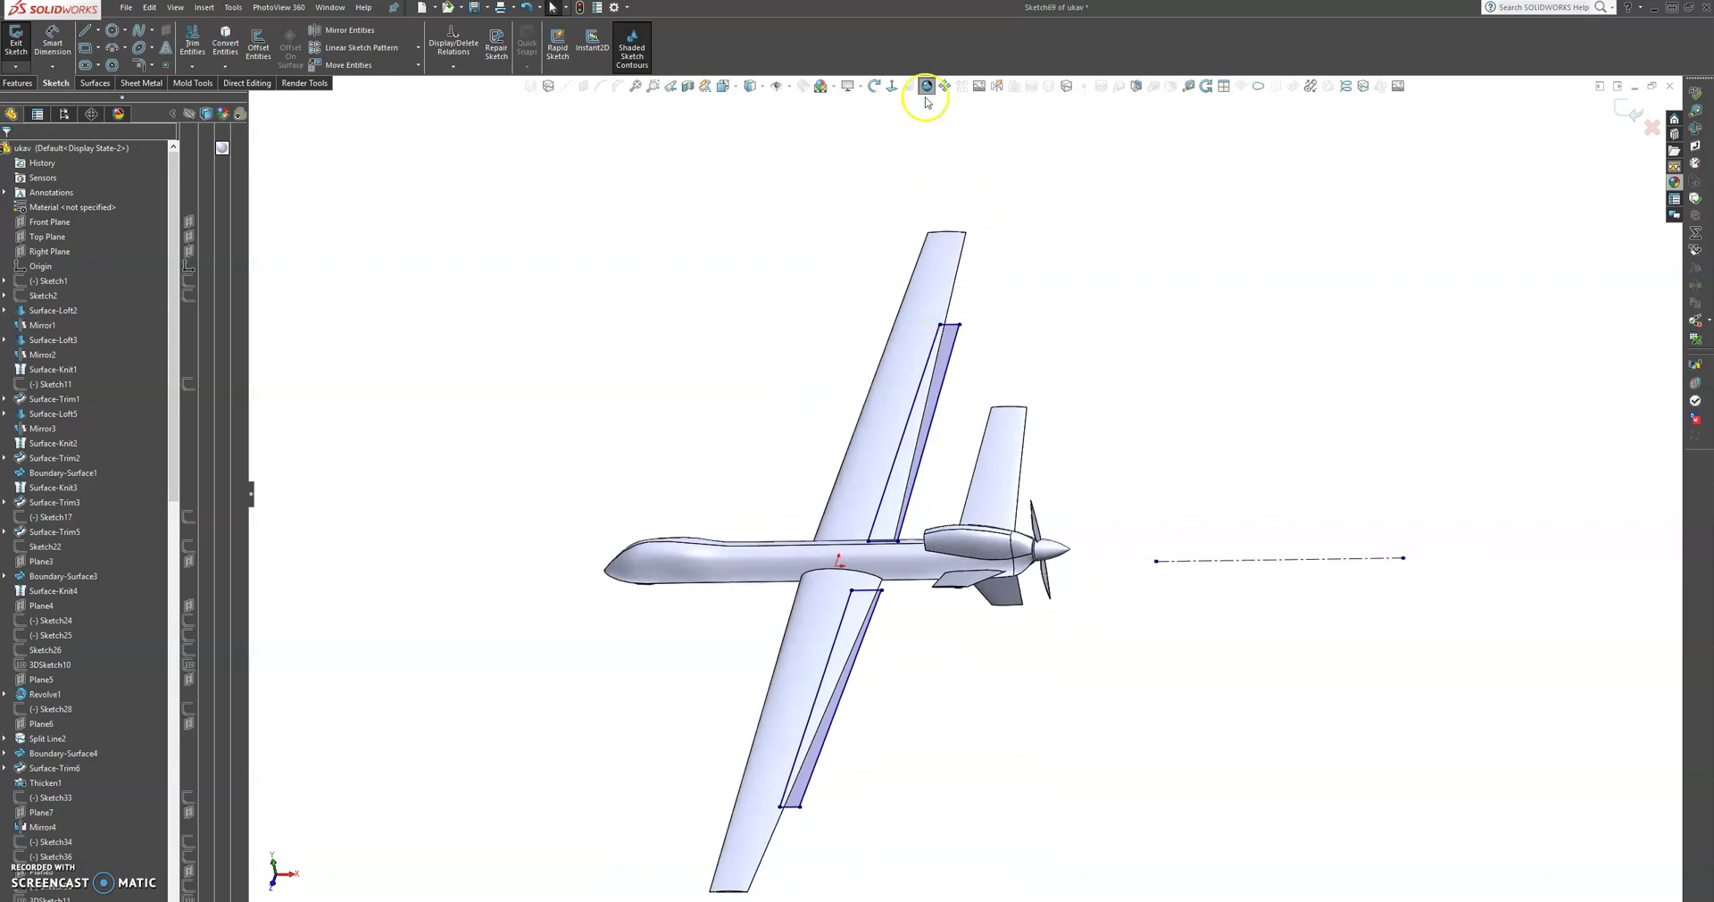
{"action": "left_click", "coordinate": [891, 85]}
{"action": "scroll", "coordinate": [893, 295], "scroll_direction": "down", "scroll_amount": 5}
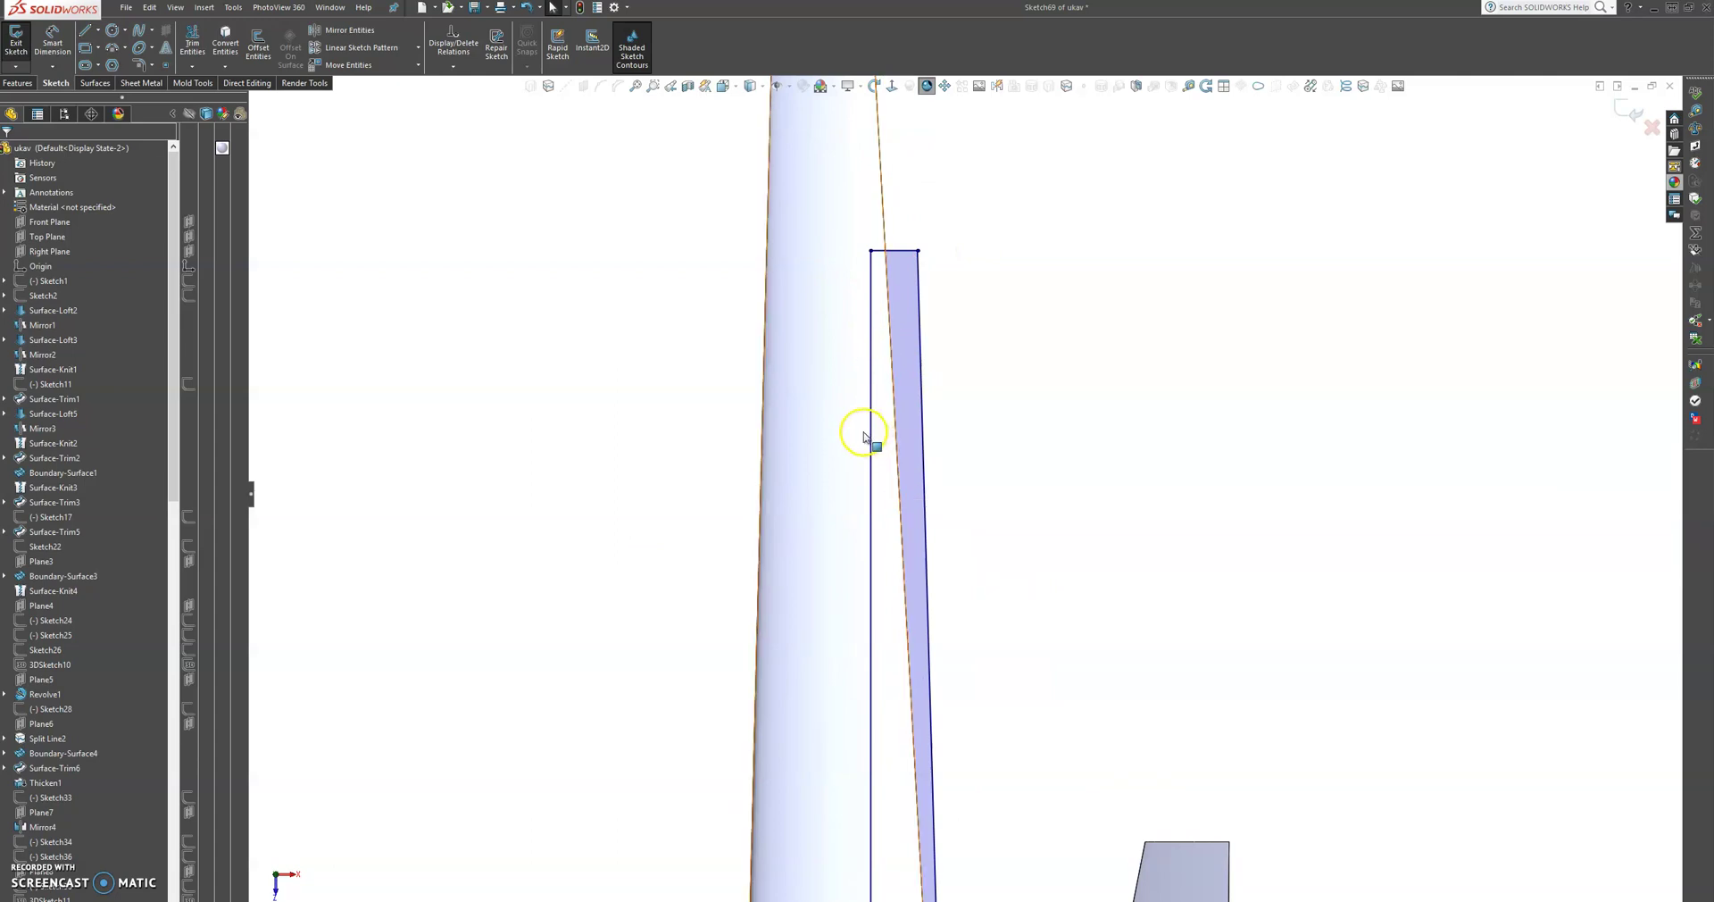
{"action": "scroll", "coordinate": [889, 263], "scroll_direction": "down", "scroll_amount": 2}
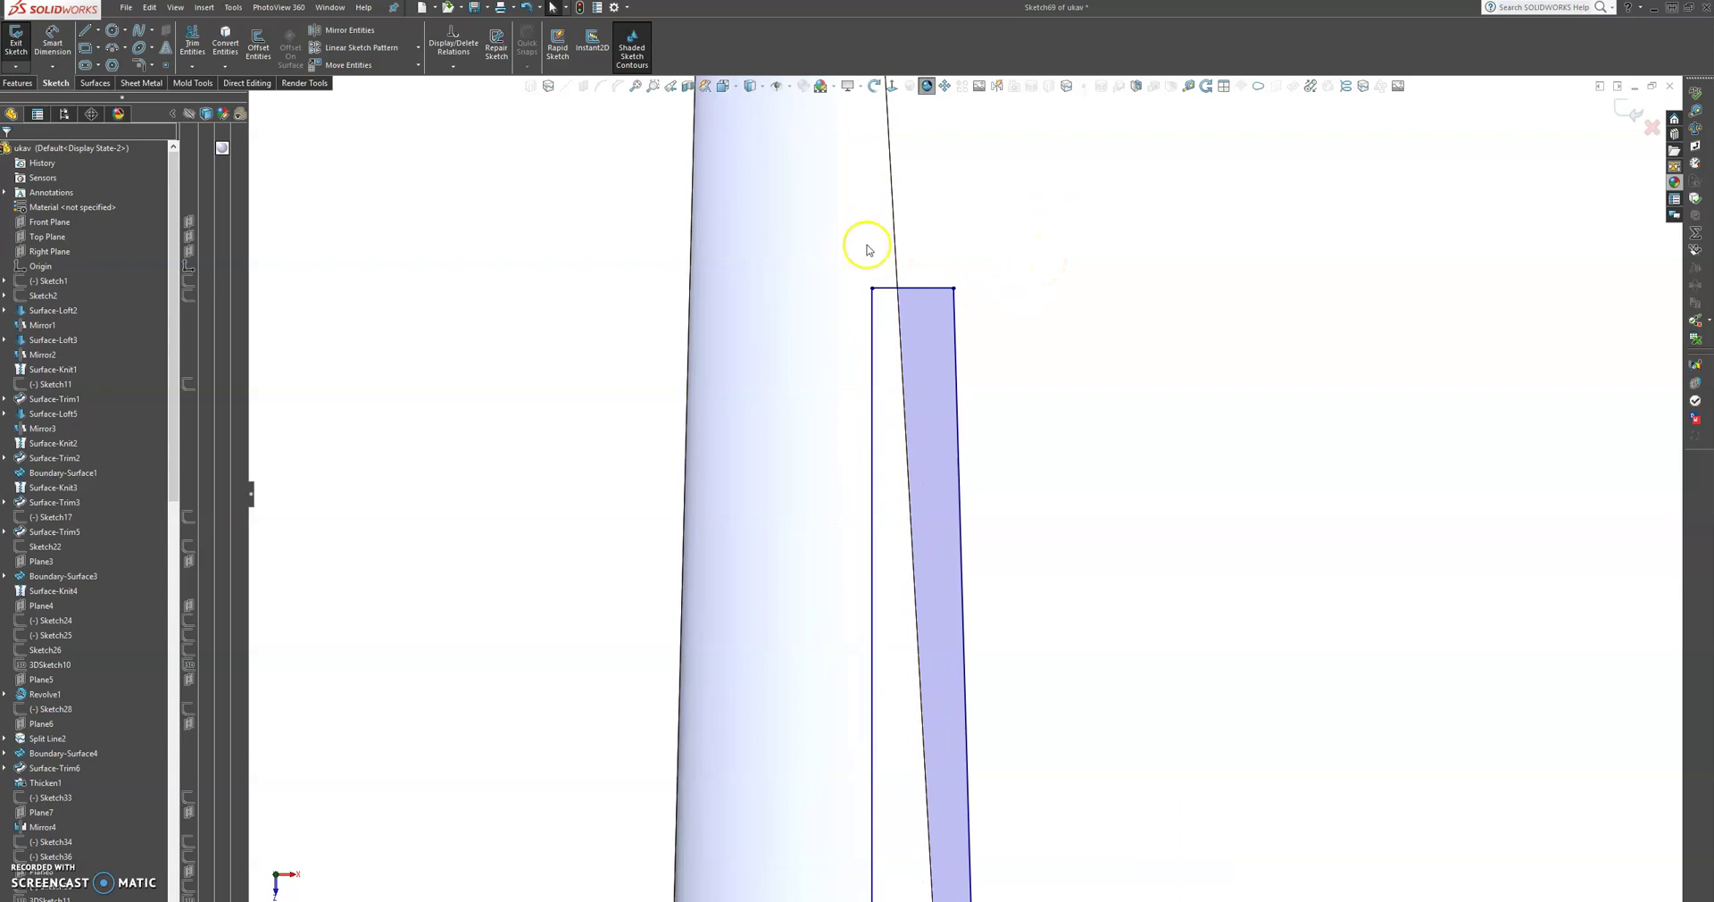
{"action": "left_click", "coordinate": [258, 44]}
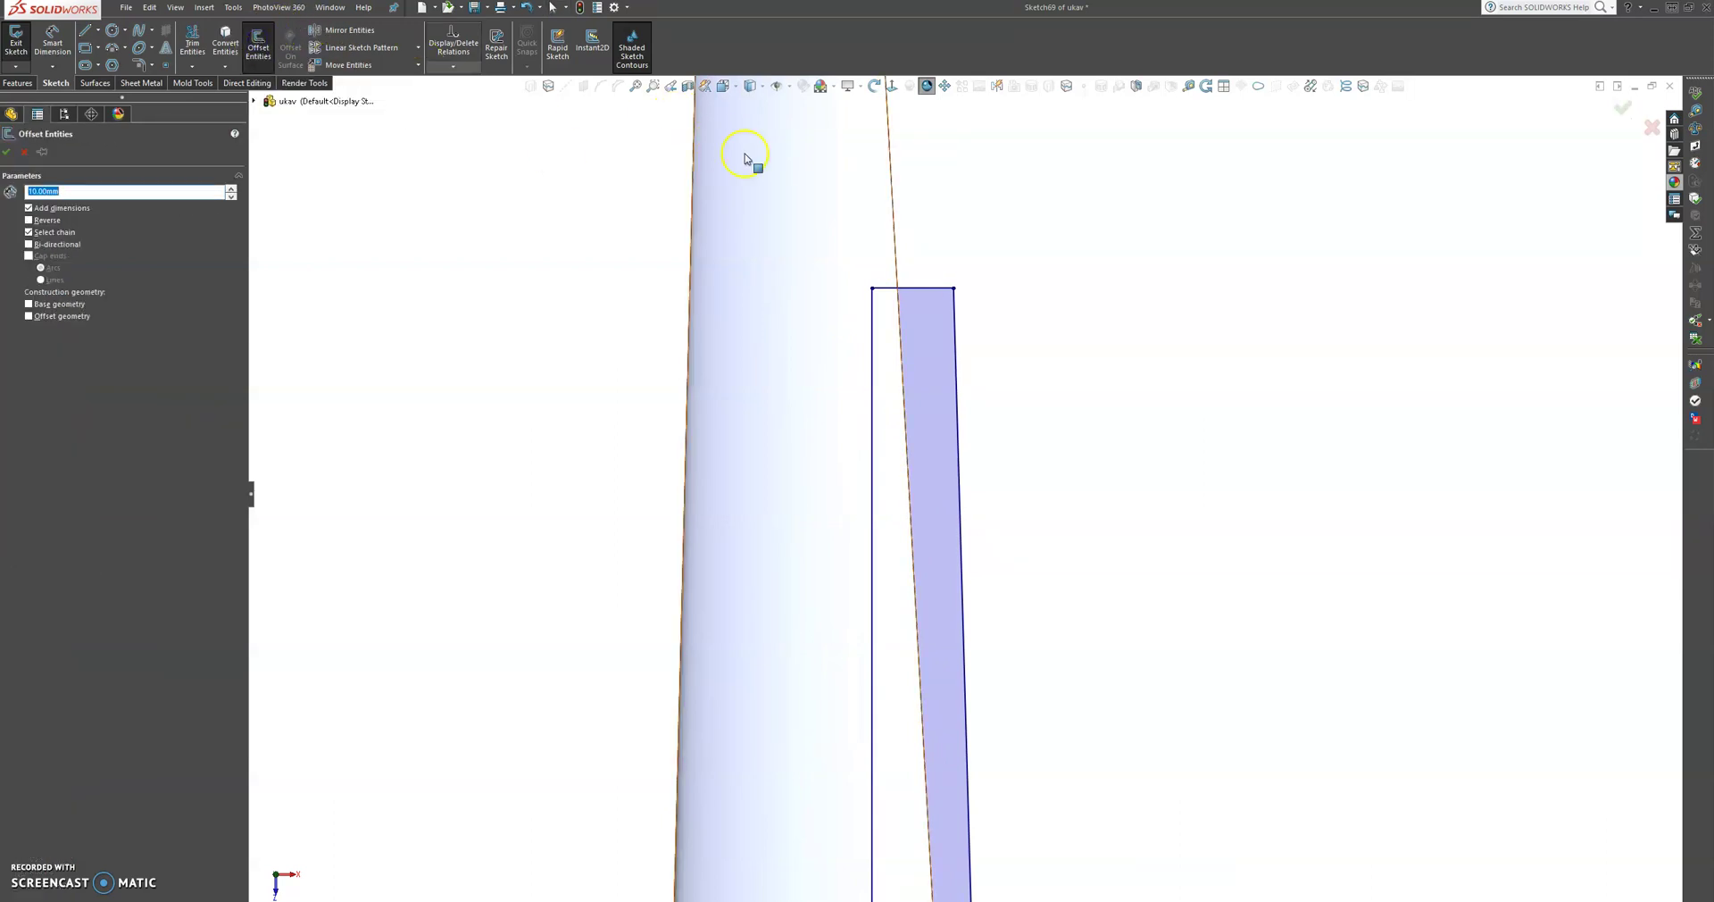
{"action": "left_click", "coordinate": [871, 339]}
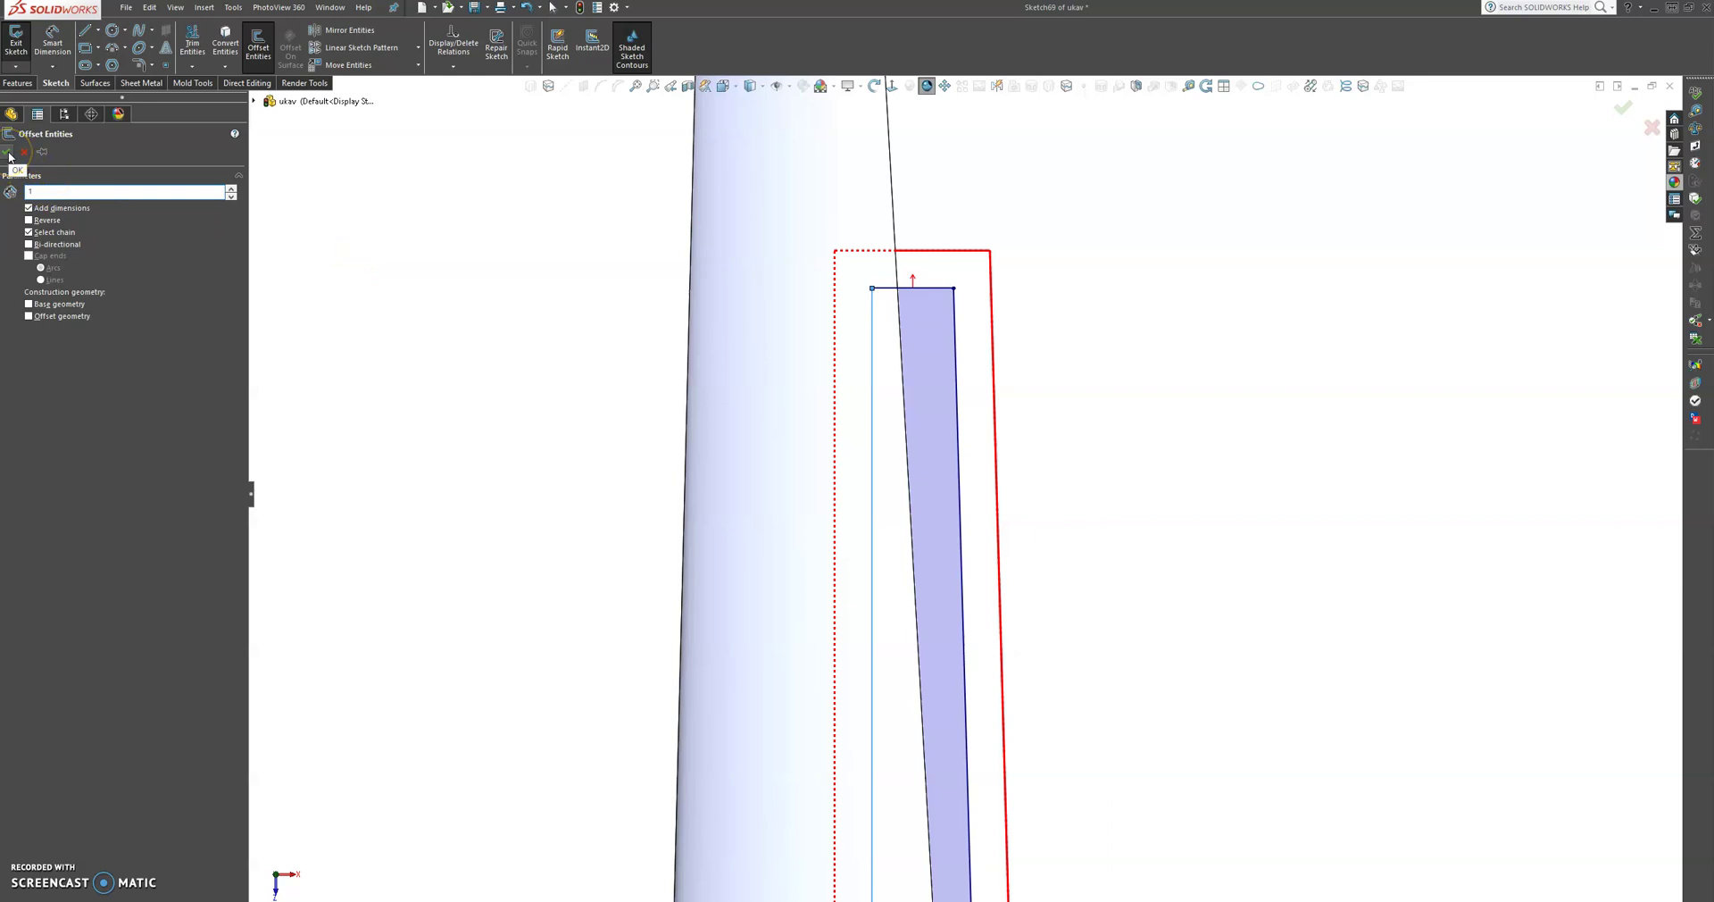
{"action": "key", "text": "Return"}
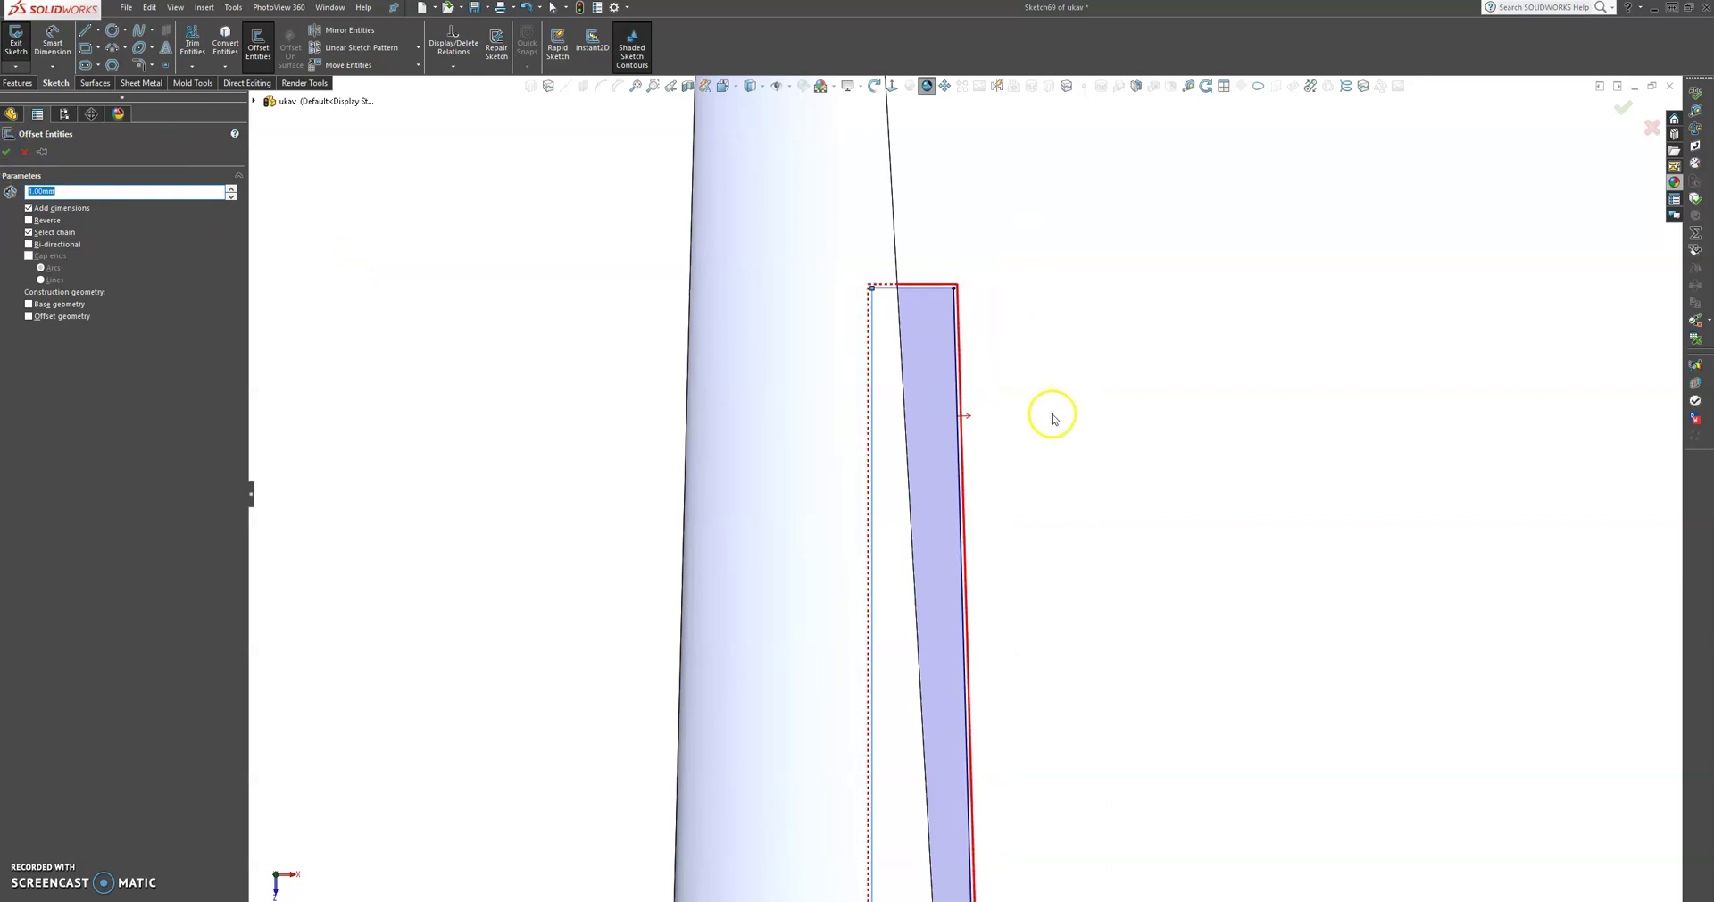
Include the mirrored flap outline on the opposite wing in the 1 mm offset and apply it to both.
{"action": "scroll", "coordinate": [1048, 413], "scroll_direction": "up", "scroll_amount": 8}
{"action": "scroll", "coordinate": [1011, 767], "scroll_direction": "down", "scroll_amount": 5}
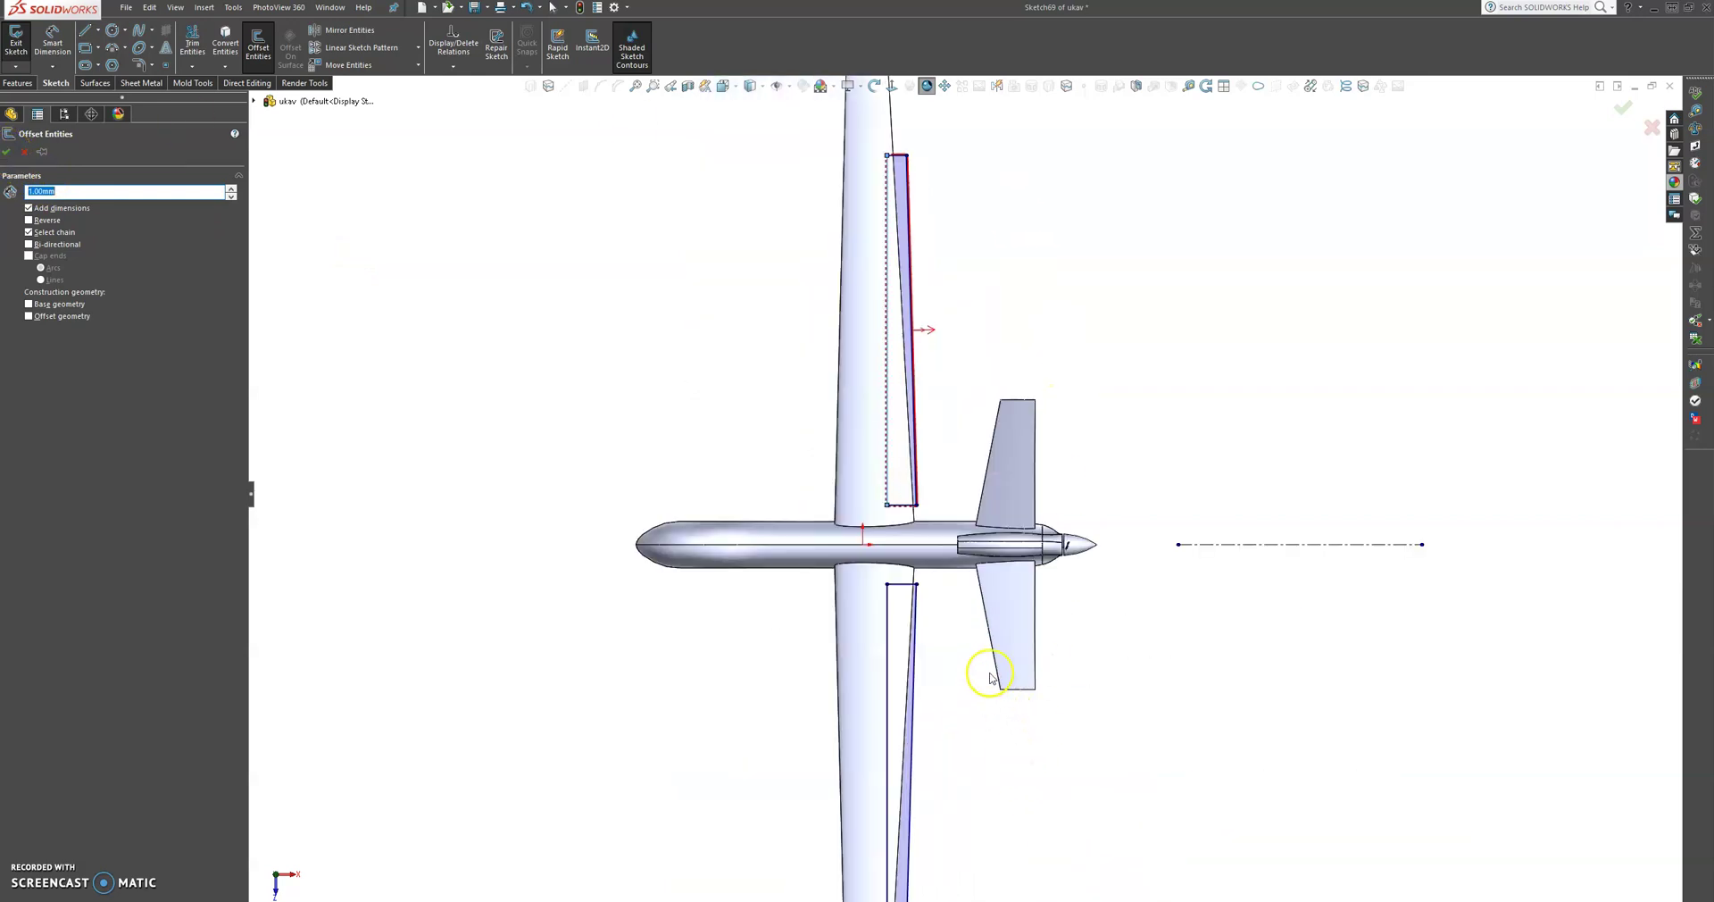
{"action": "left_click", "coordinate": [888, 617]}
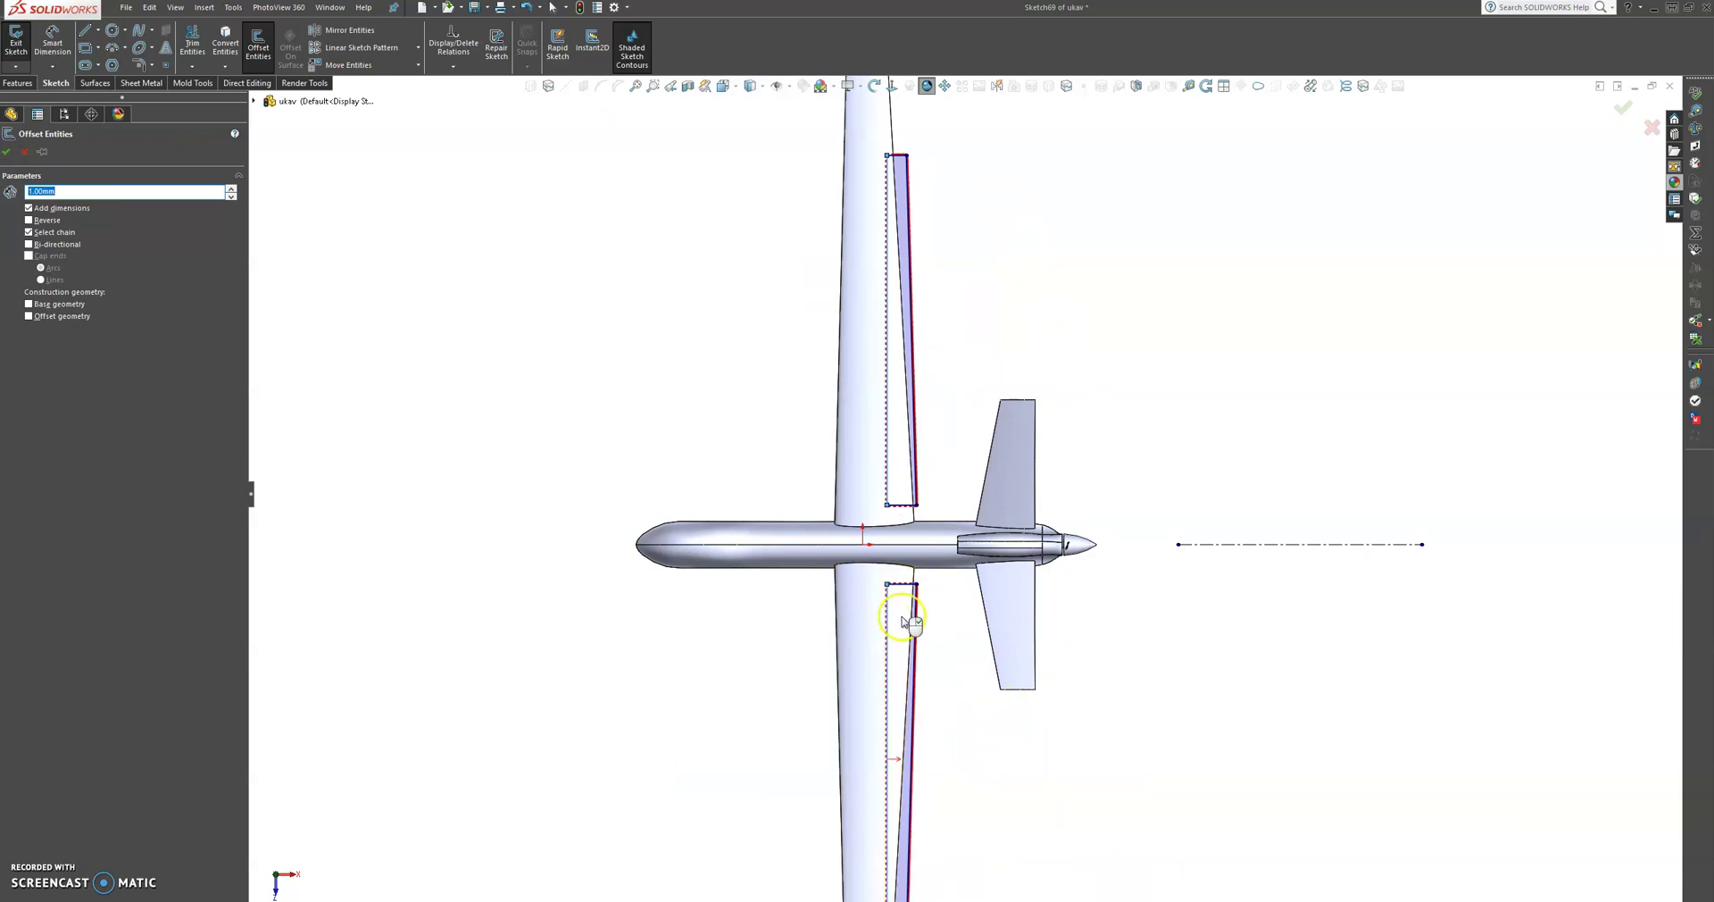
{"action": "scroll", "coordinate": [907, 620], "scroll_direction": "down", "scroll_amount": 5}
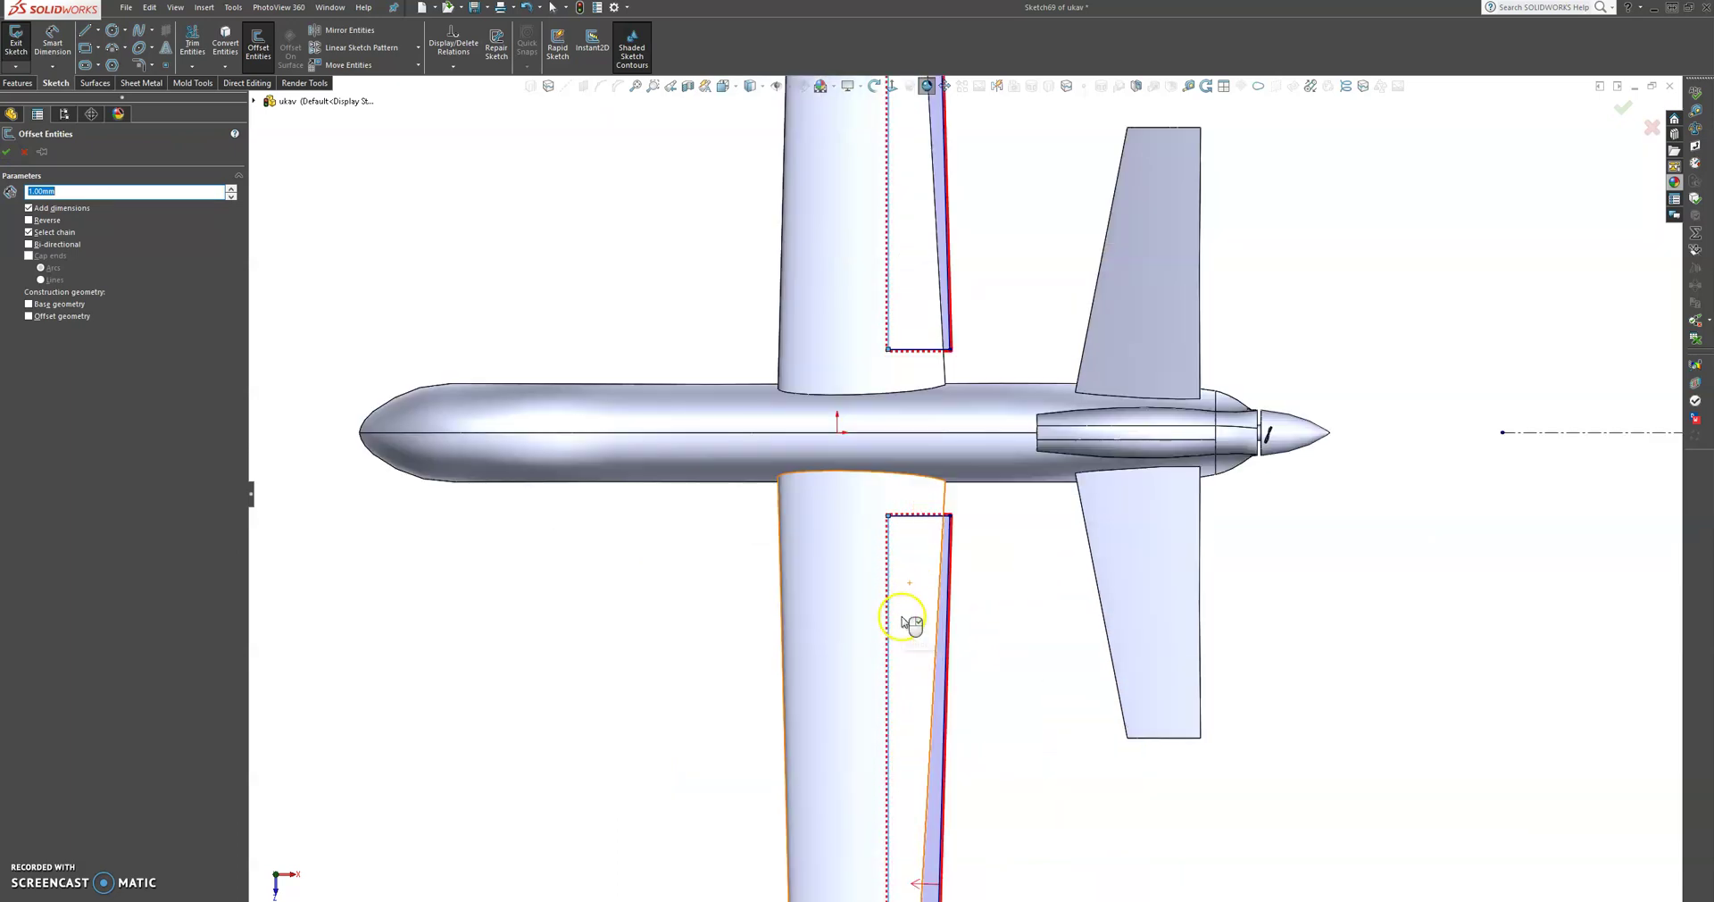
{"action": "left_click", "coordinate": [6, 154]}
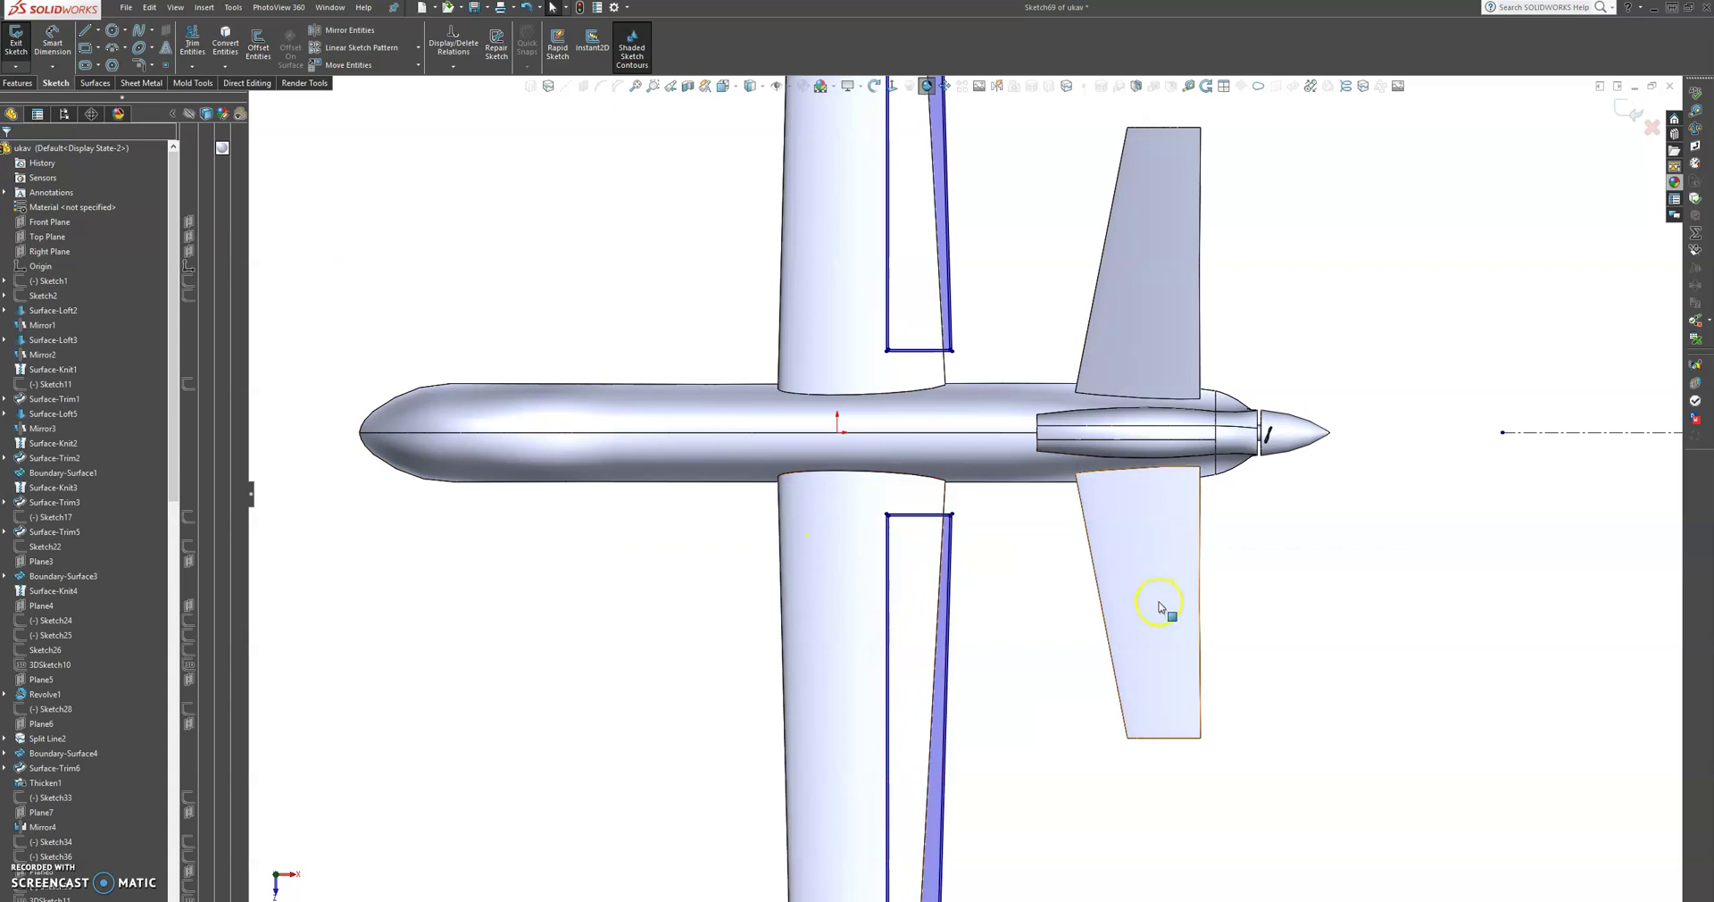
Examine the offset flap outlines on both wings from several angles and return to the view normal to the sketch.
{"action": "scroll", "coordinate": [1158, 603], "scroll_direction": "up", "scroll_amount": 5}
{"action": "scroll", "coordinate": [1082, 509], "scroll_direction": "up", "scroll_amount": 4}
{"action": "scroll", "coordinate": [987, 350], "scroll_direction": "down", "scroll_amount": 4}
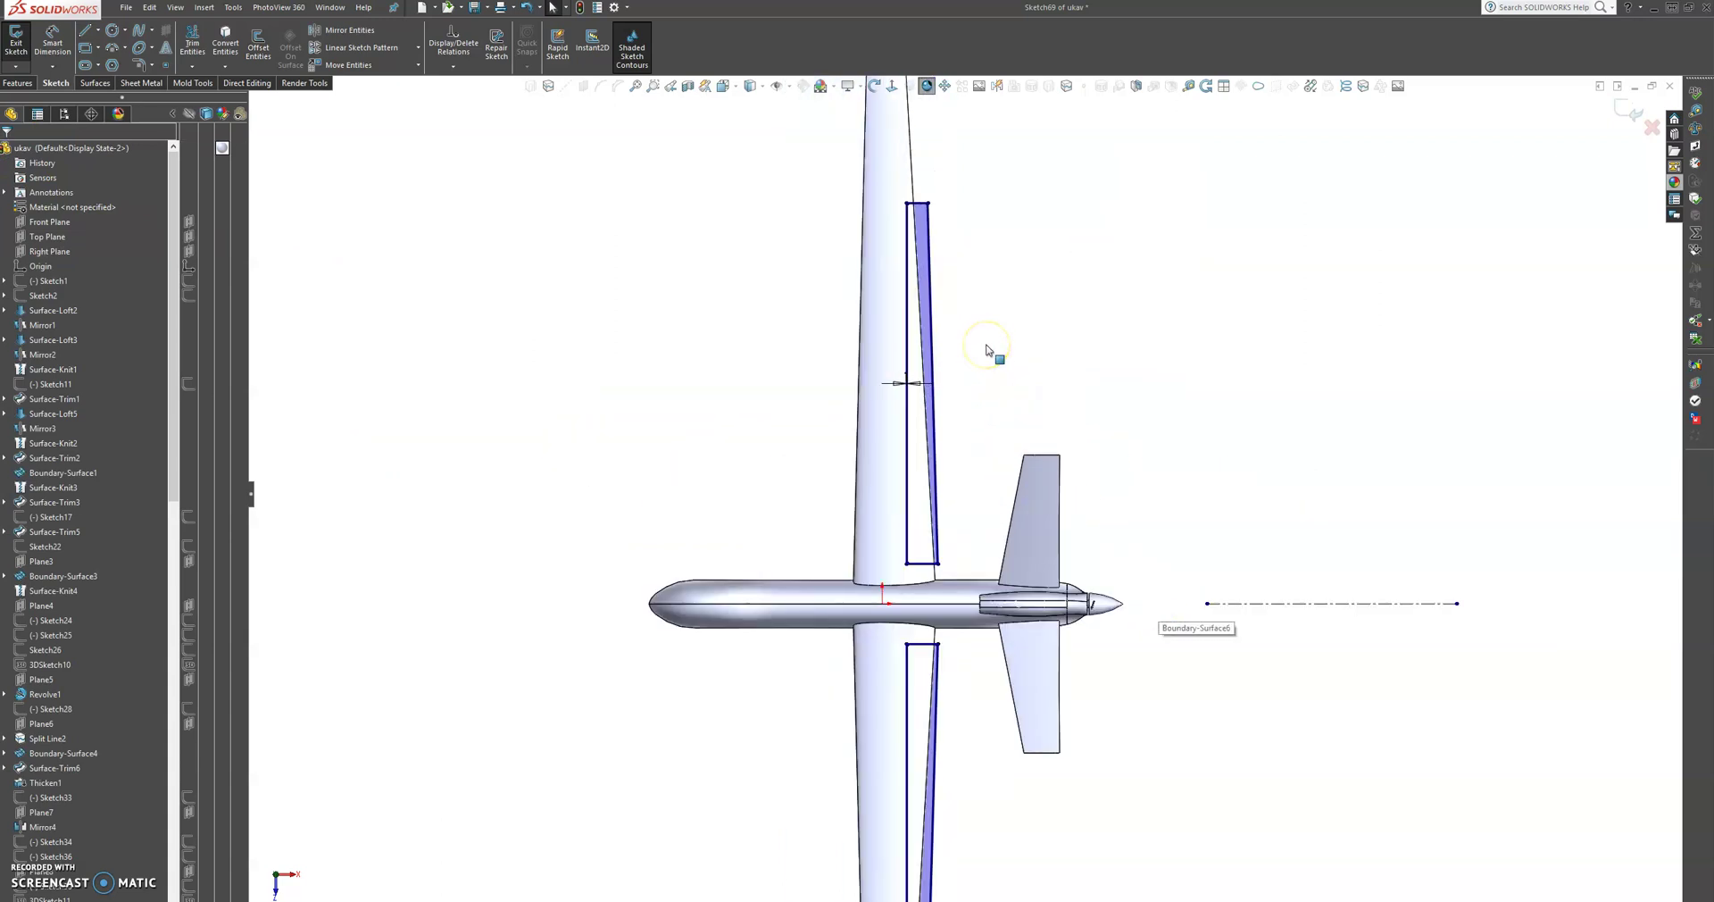
{"action": "scroll", "coordinate": [991, 353], "scroll_direction": "down", "scroll_amount": 3}
{"action": "left_click", "coordinate": [962, 385]}
{"action": "middle_click_drag", "start_coordinate": [970, 423], "coordinate": [973, 292]}
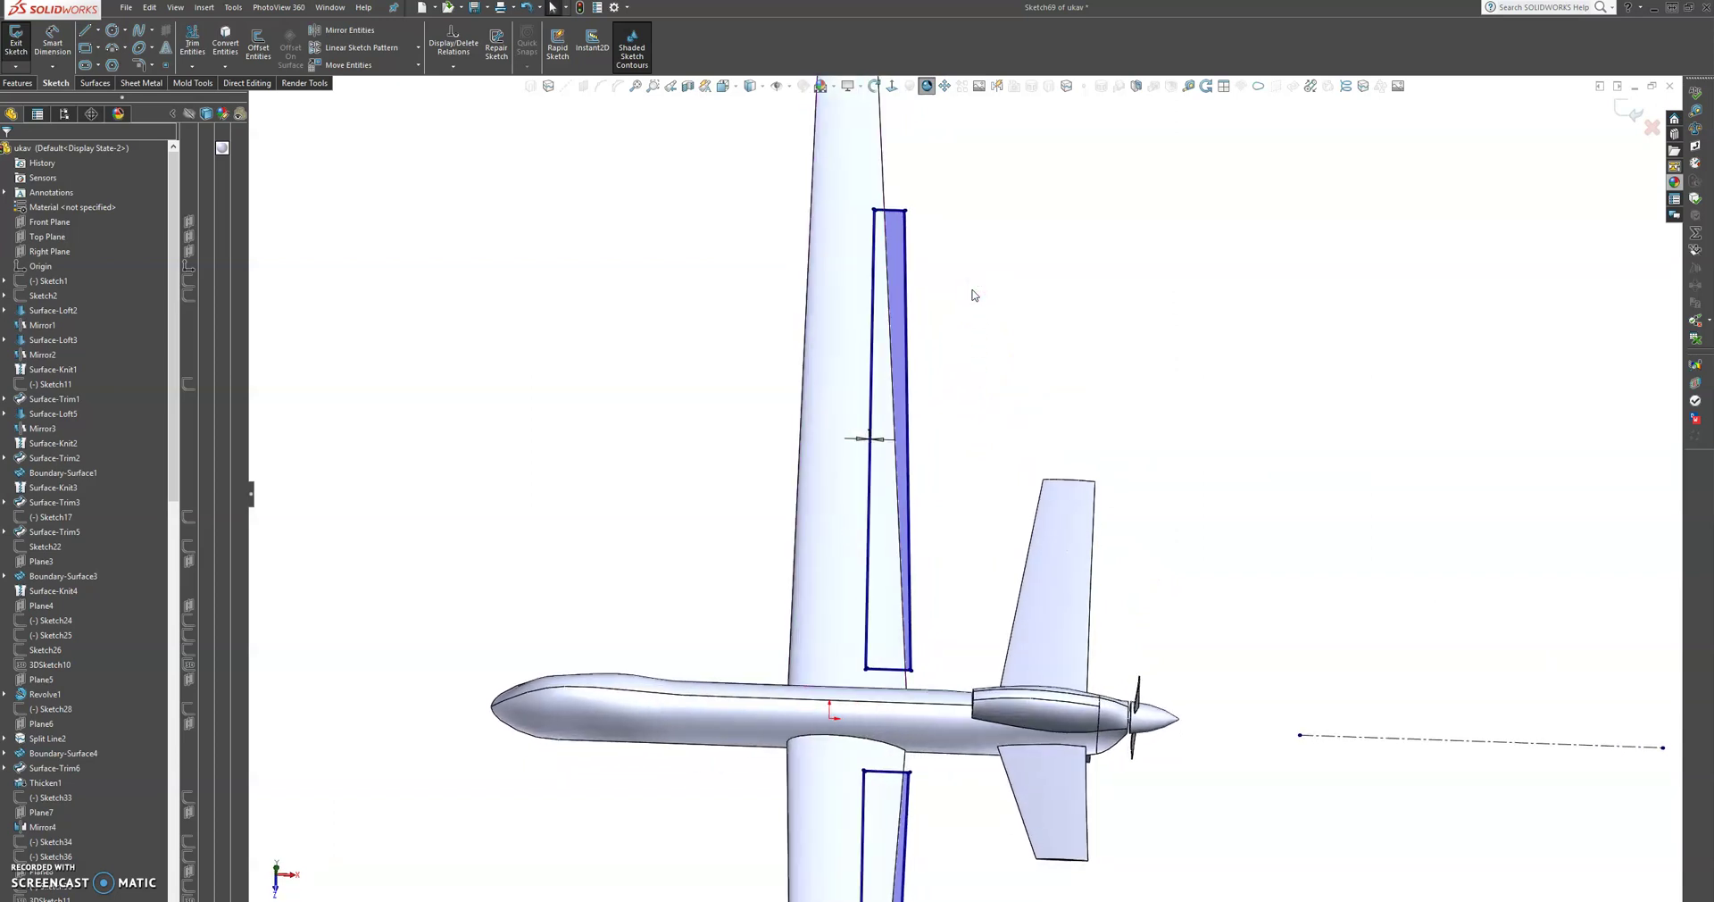
{"action": "middle_click_drag", "start_coordinate": [960, 513], "coordinate": [970, 453]}
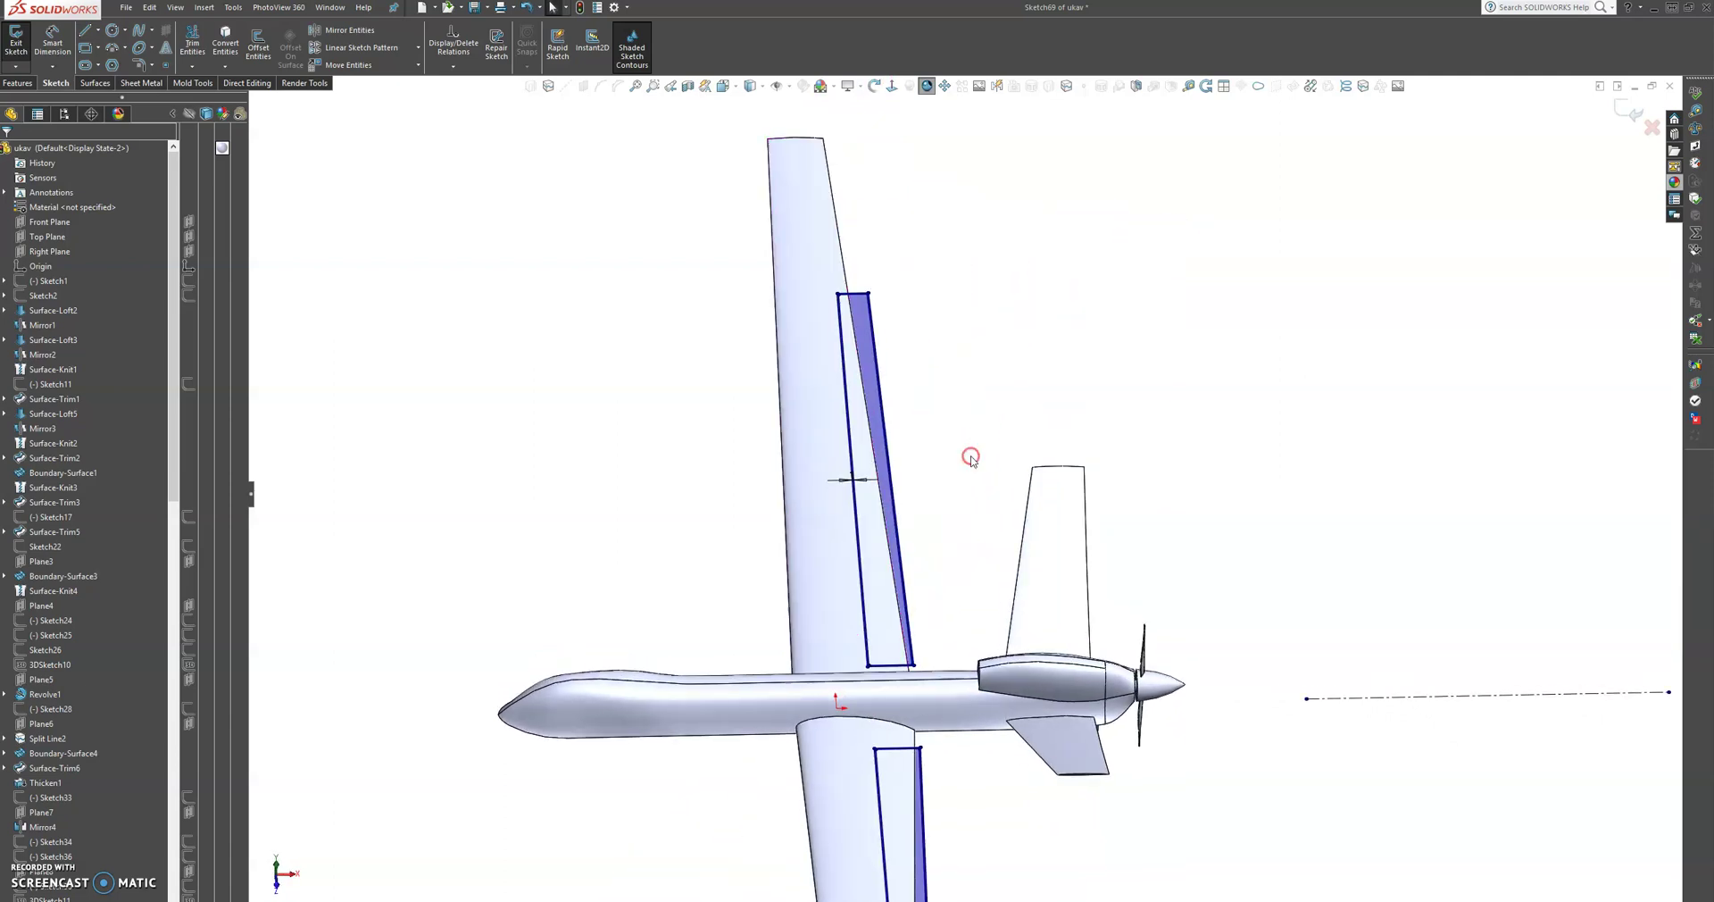
{"action": "scroll", "coordinate": [970, 453], "scroll_direction": "up", "scroll_amount": 3}
{"action": "mouse_move", "coordinate": [969, 623]}
{"action": "middle_mouse_down"}
{"action": "mouse_move", "coordinate": [946, 546]}
{"action": "mouse_move", "coordinate": [963, 615]}
{"action": "middle_mouse_up"}
{"action": "left_click", "coordinate": [892, 87]}
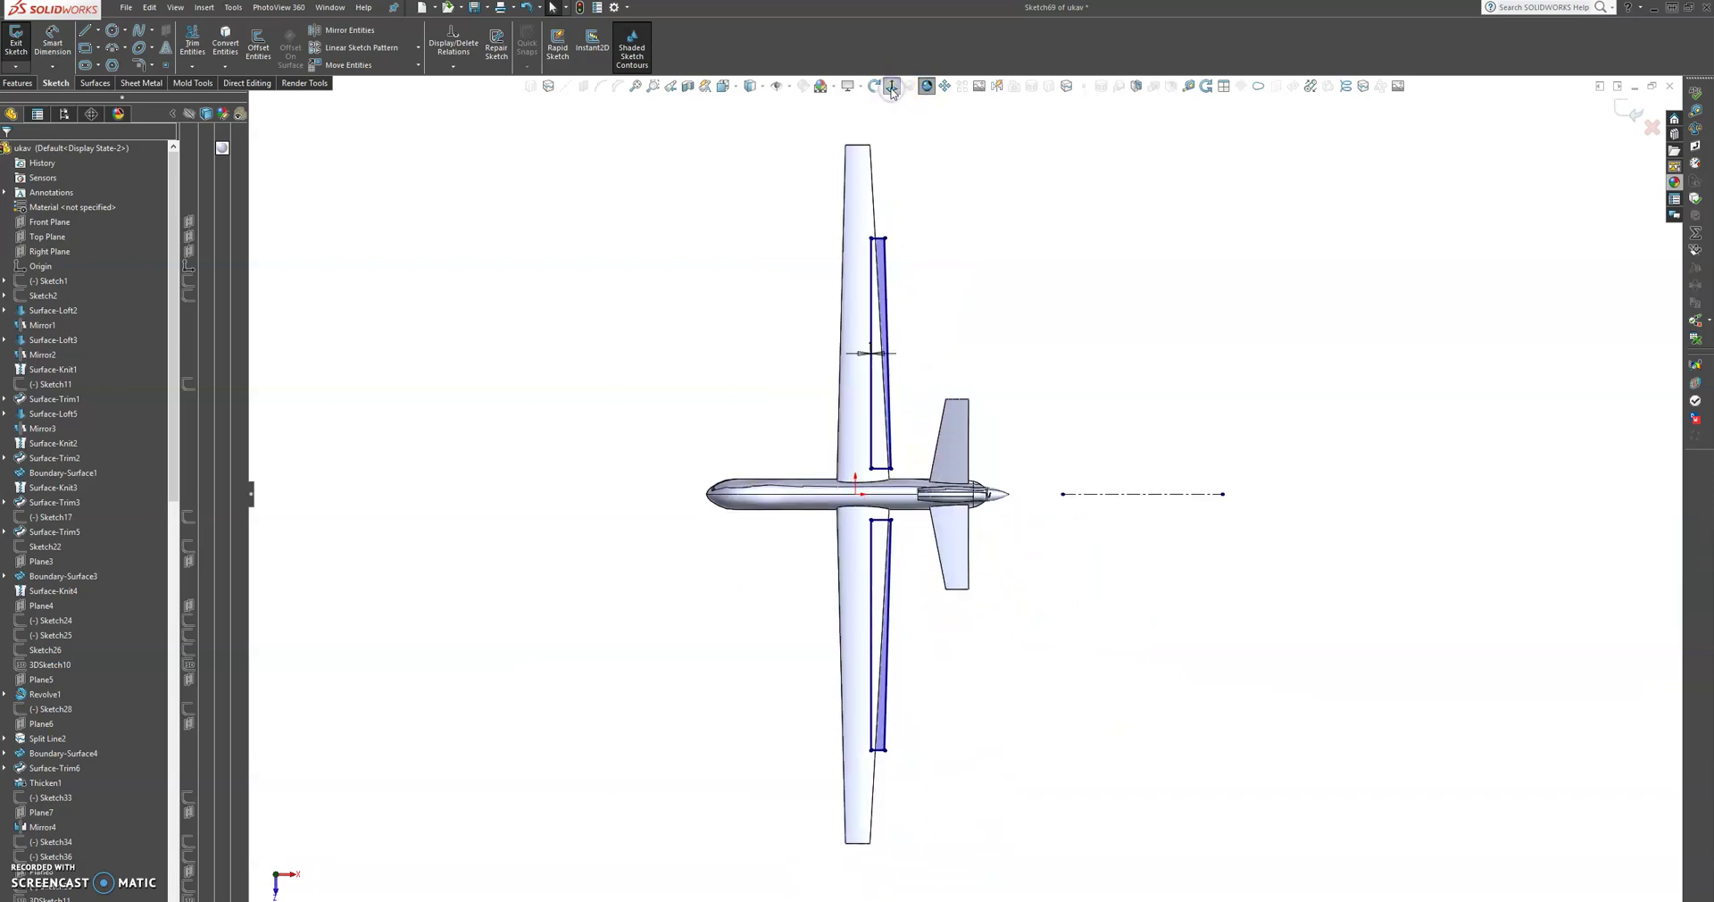
Consult the Drone-Firing.jpg reference photo and sketch a horizontal line about 15 long across the tail fin's trailing edge near its tip.
{"action": "scroll", "coordinate": [955, 439], "scroll_direction": "down", "scroll_amount": 3}
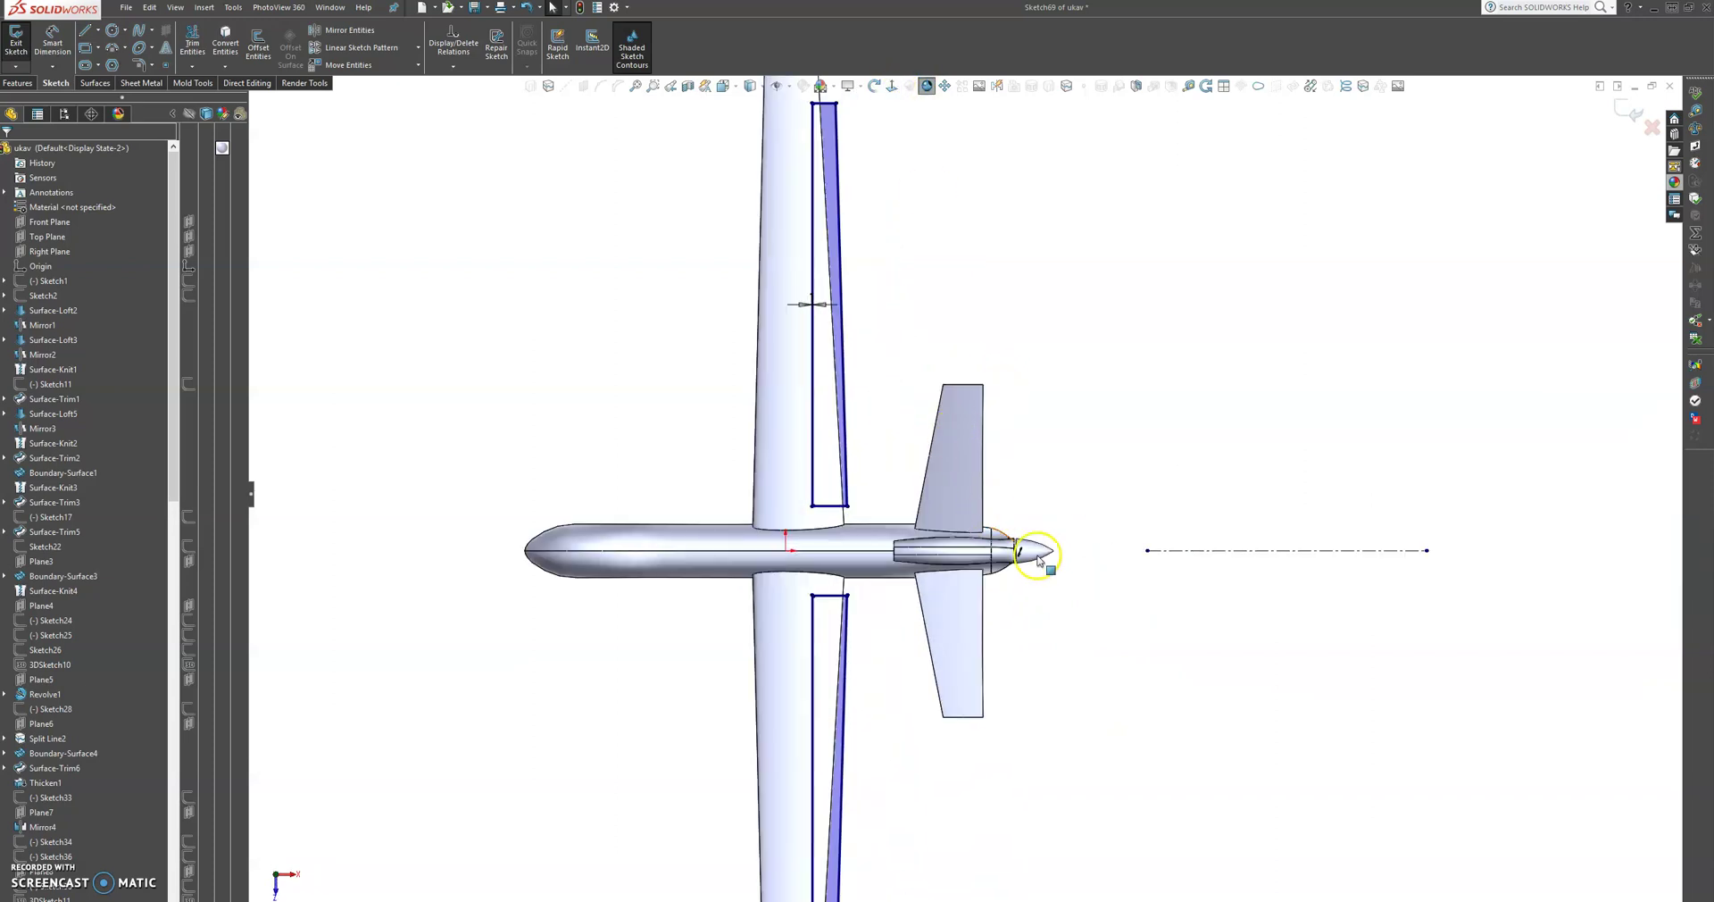
{"action": "scroll", "coordinate": [1035, 546], "scroll_direction": "down", "scroll_amount": 3}
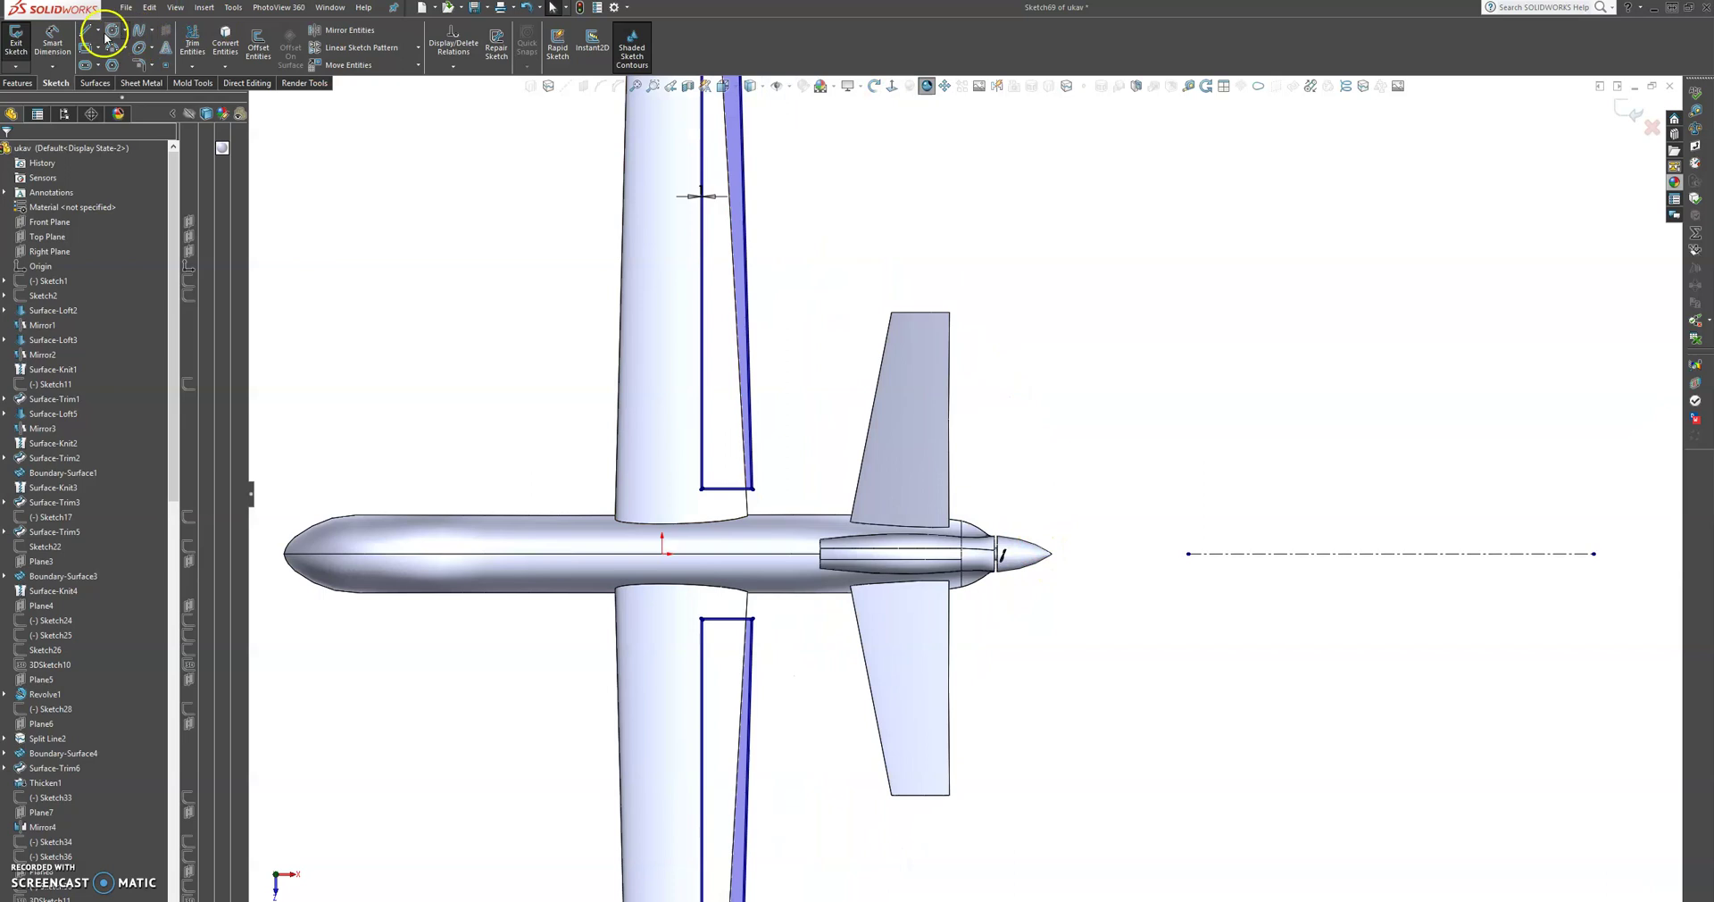
{"action": "left_click", "coordinate": [88, 34]}
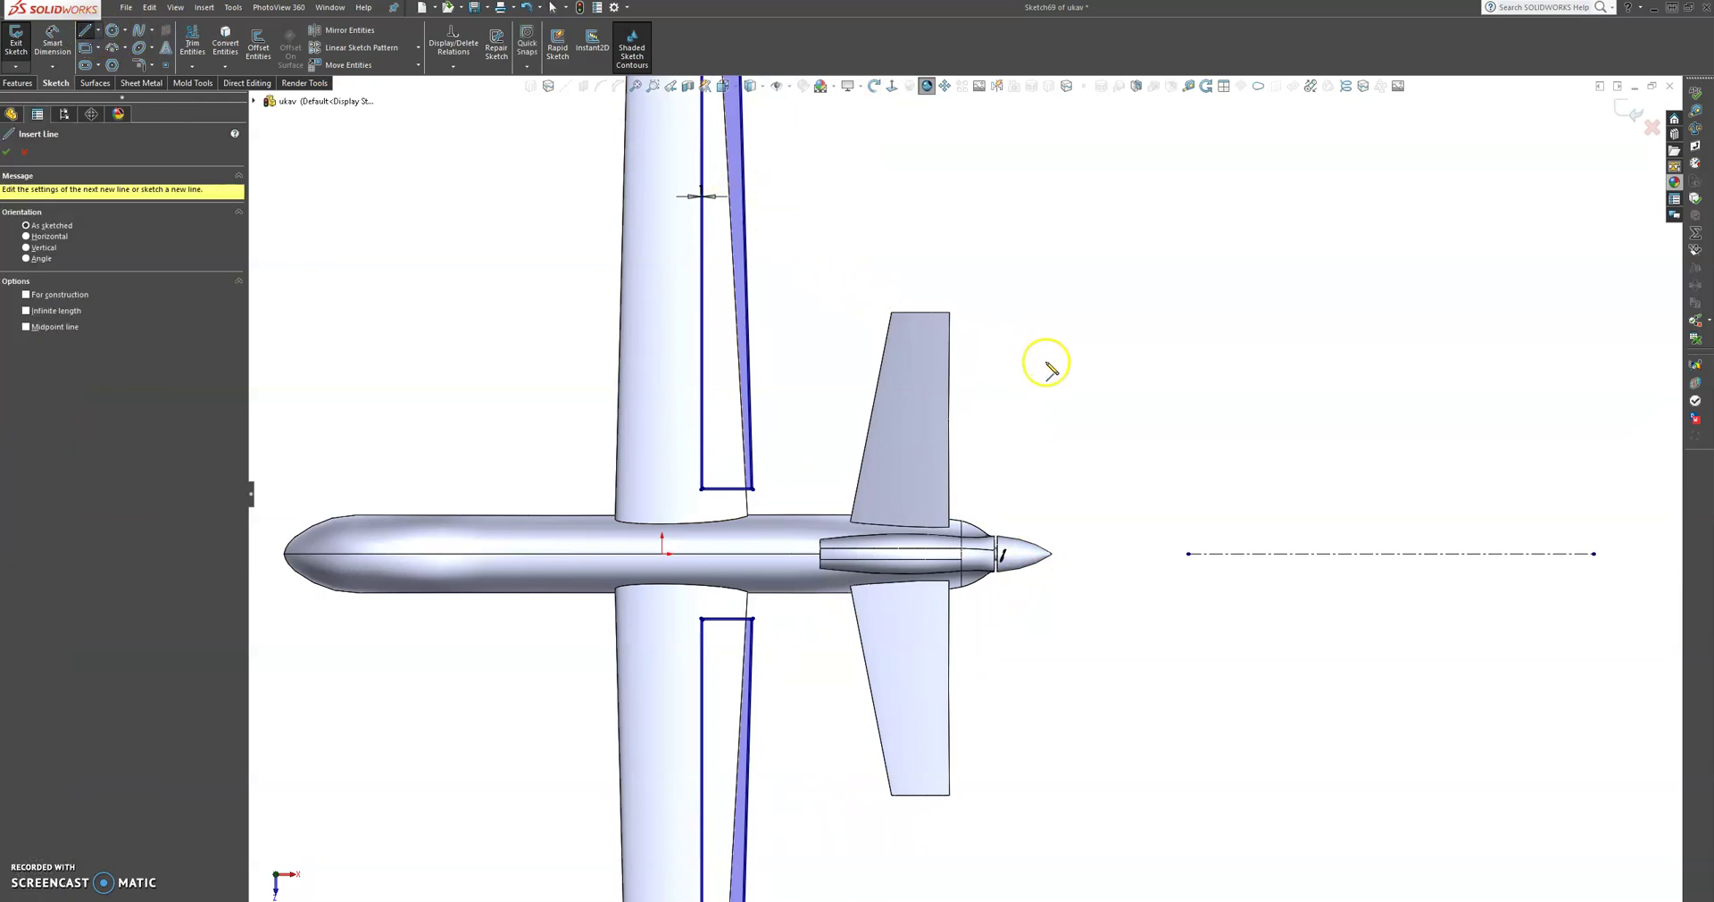
{"action": "scroll", "coordinate": [1039, 362], "scroll_direction": "down", "scroll_amount": 3}
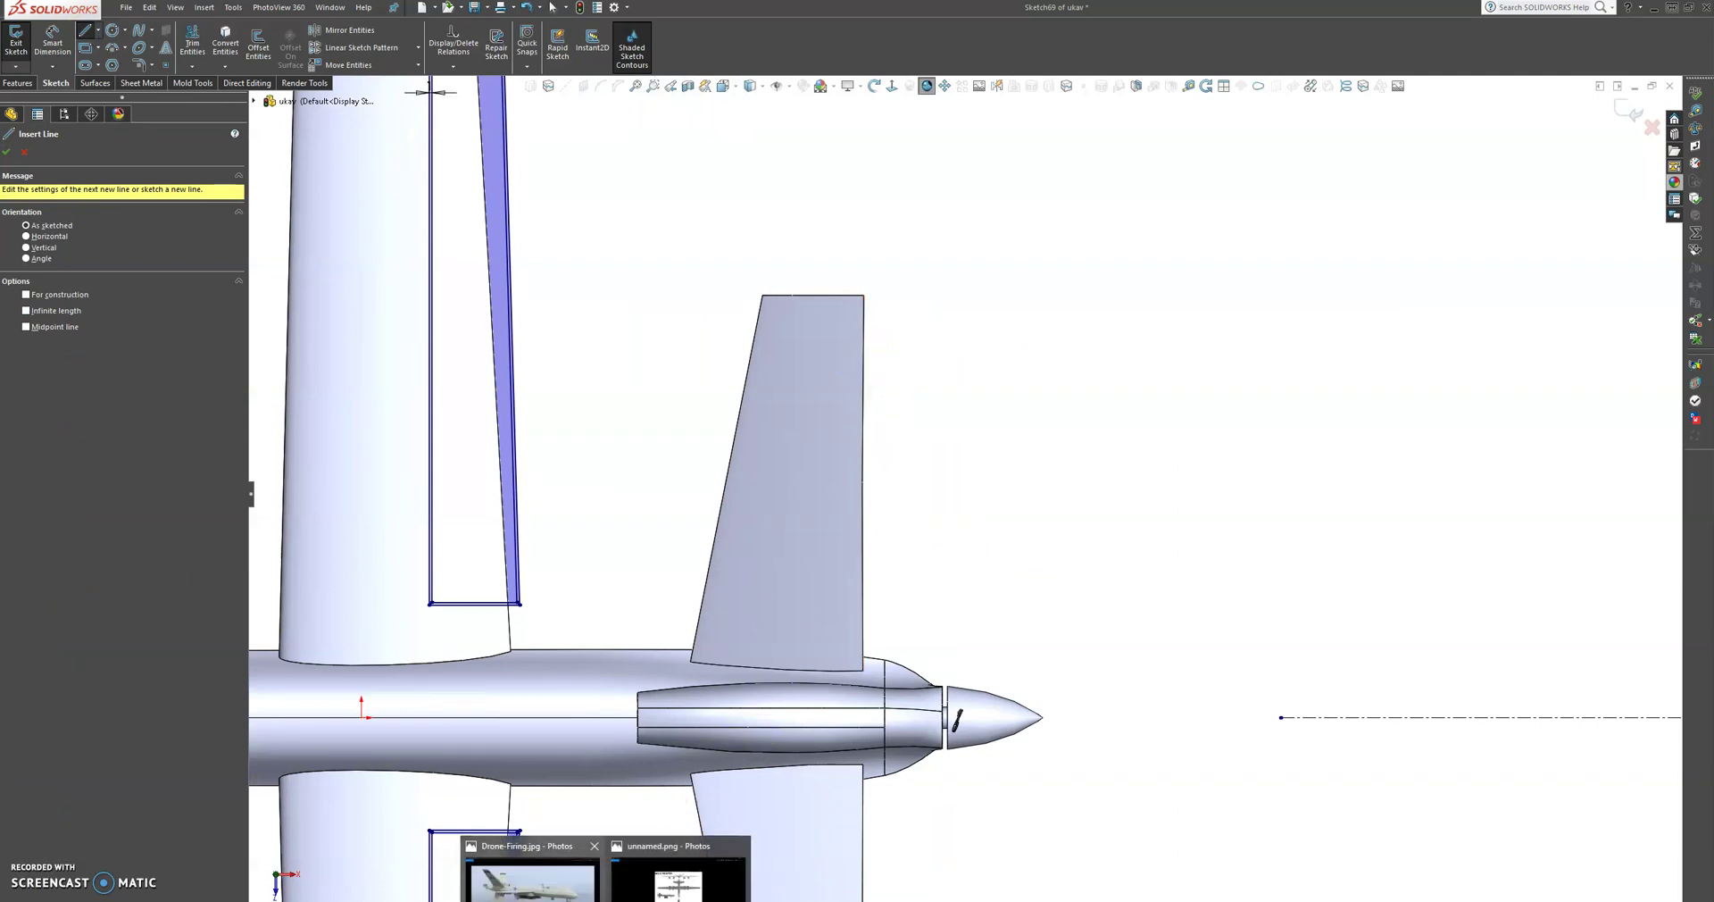
{"action": "left_click", "coordinate": [532, 879]}
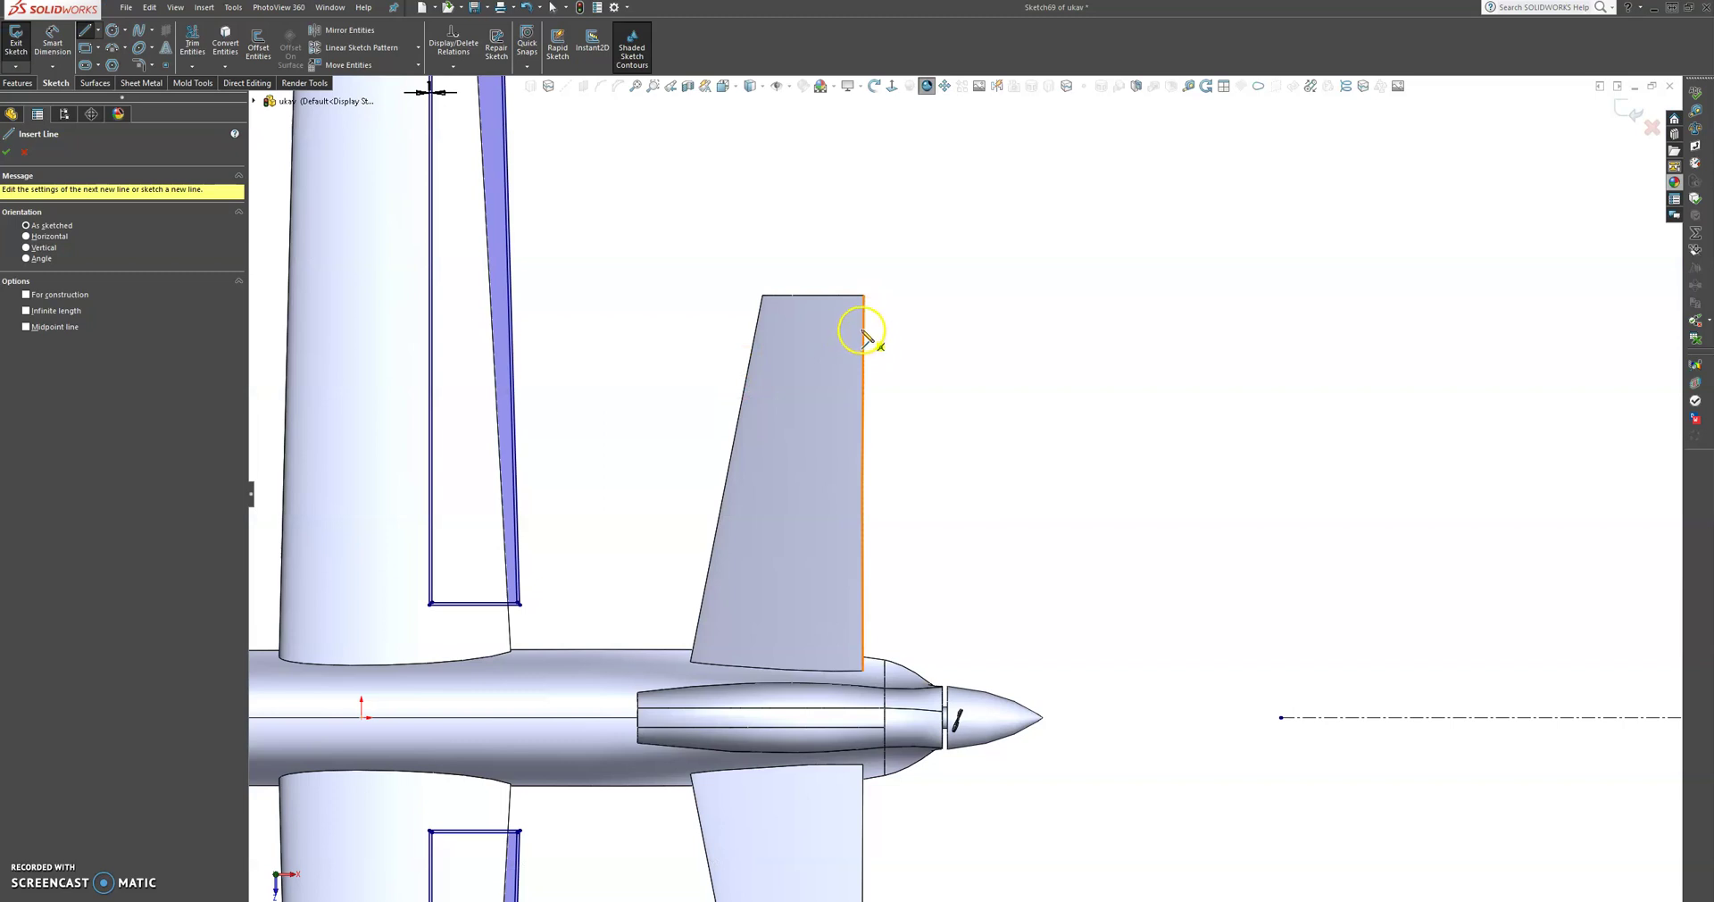
{"action": "left_click", "coordinate": [875, 333]}
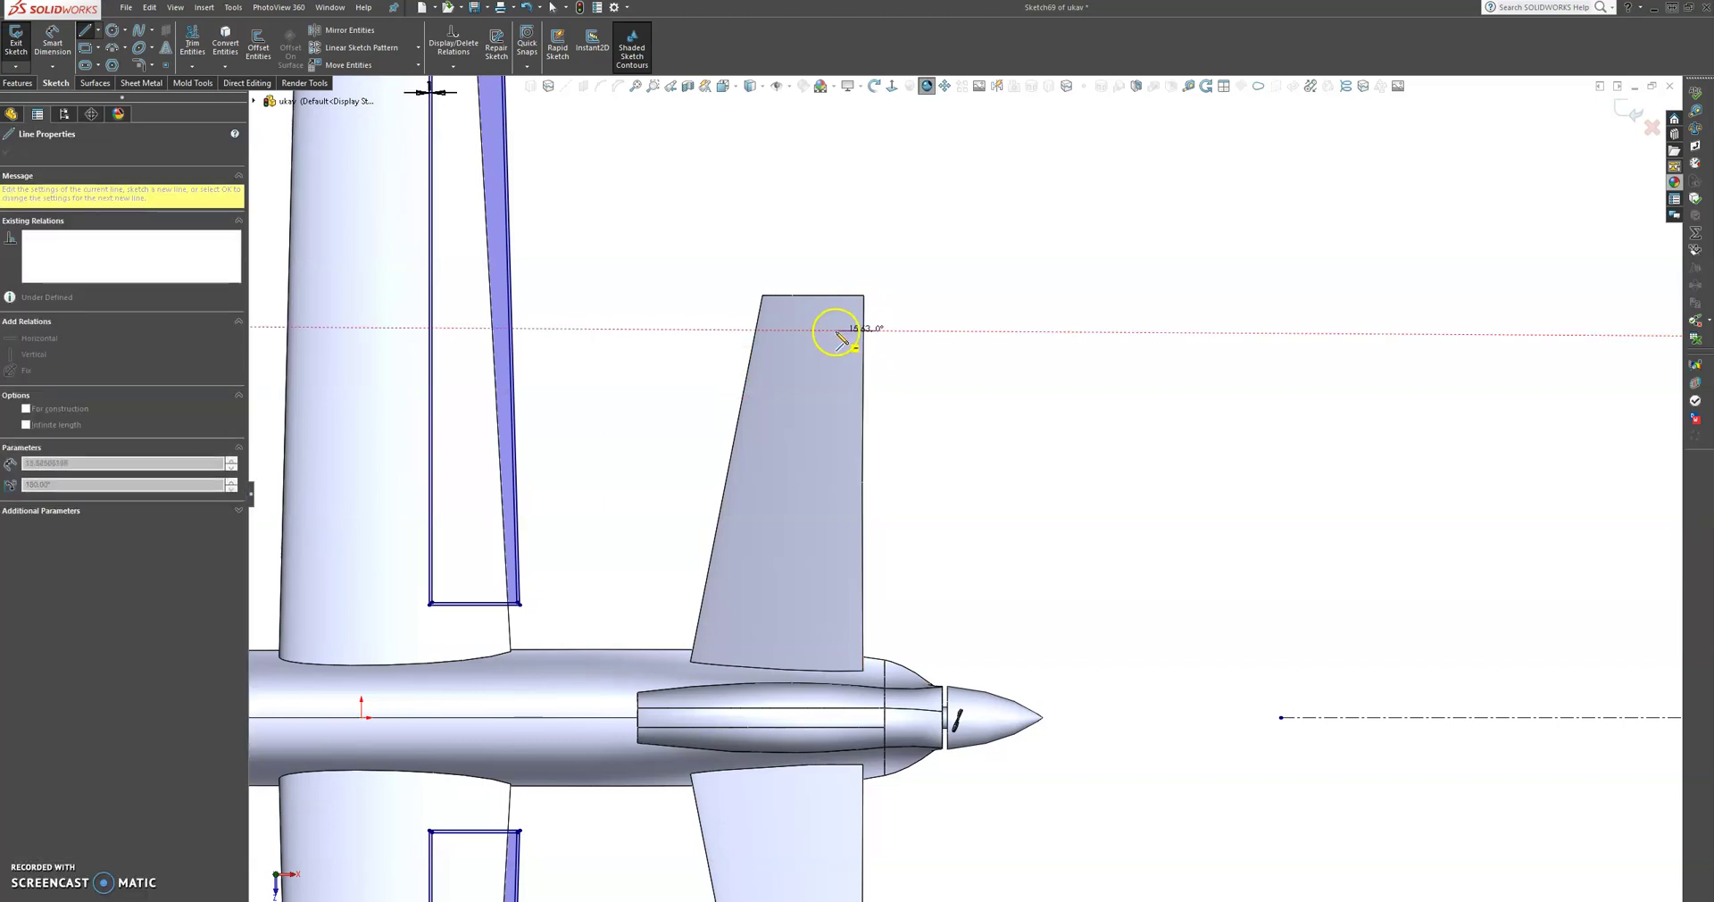
{"action": "left_click", "coordinate": [839, 331]}
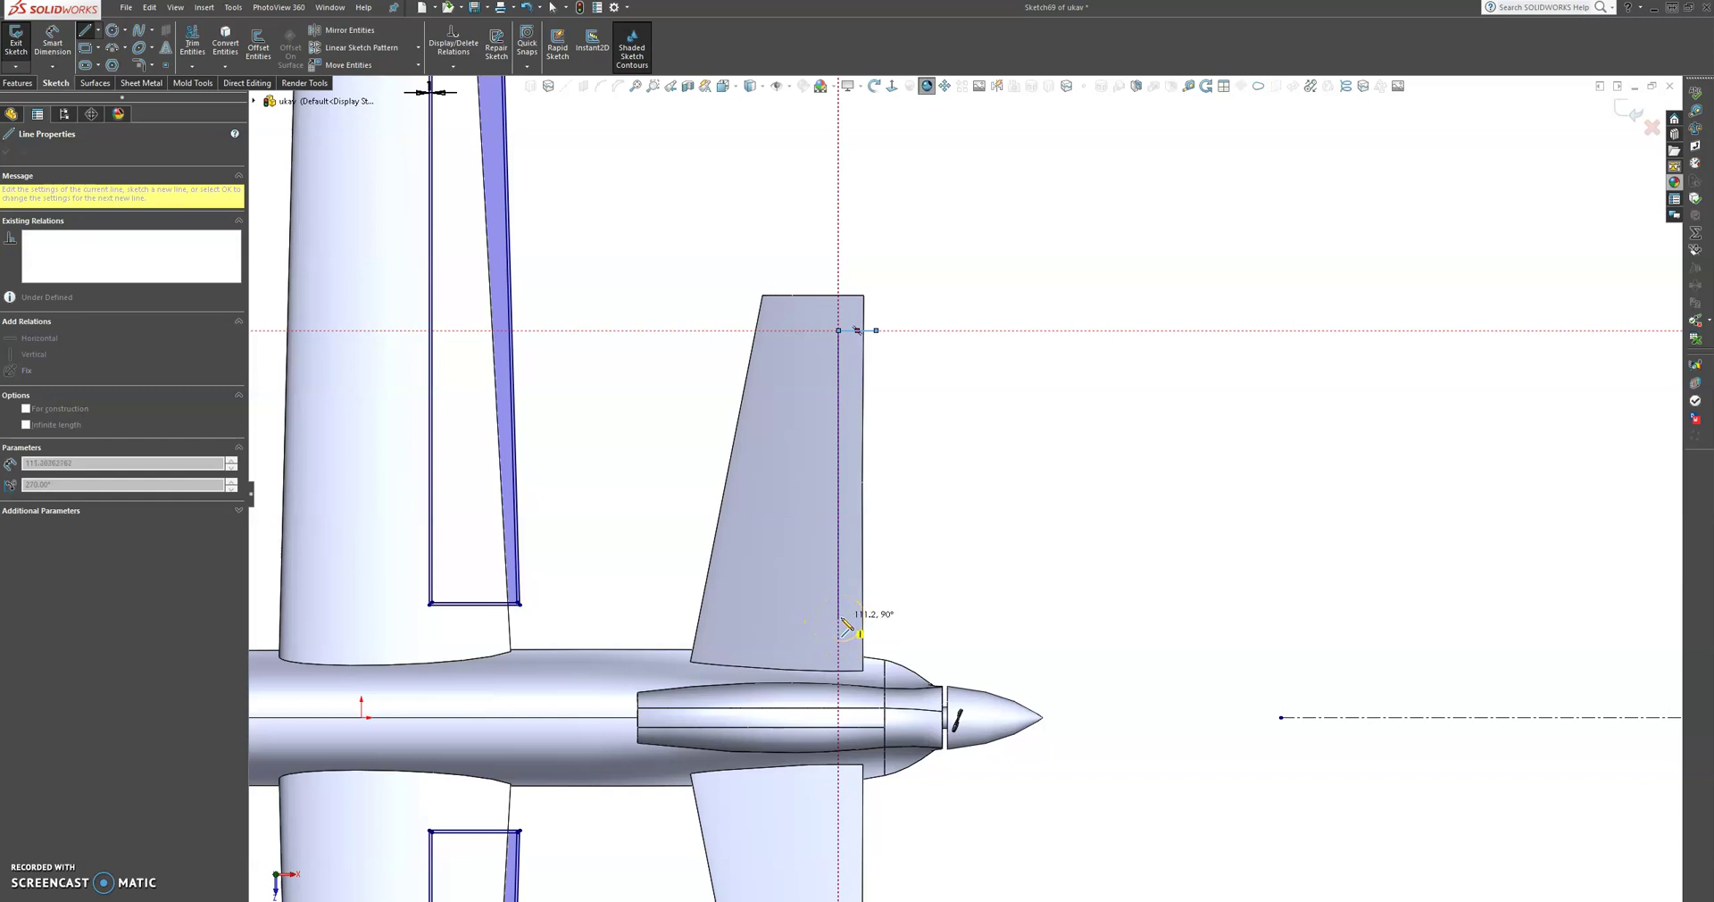
Complete the tail outline with a vertical line about 111 long, a horizontal line past the trailing edge and a slanted closing line about 112 long.
{"action": "left_click", "coordinate": [839, 616]}
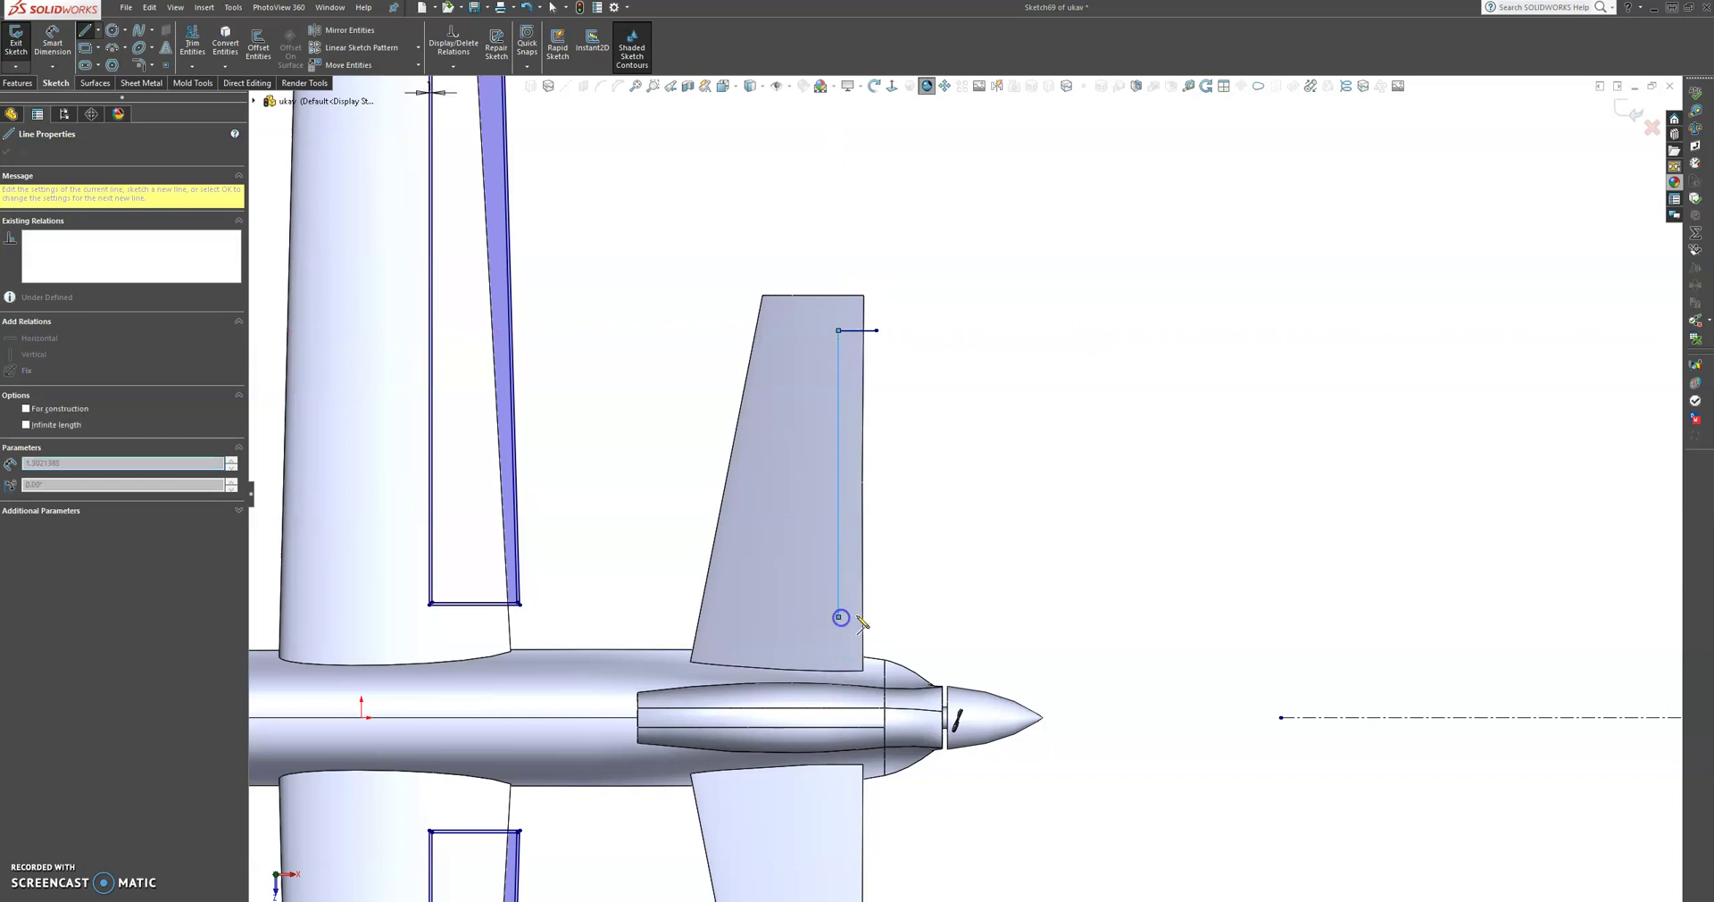
{"action": "left_click", "coordinate": [905, 616]}
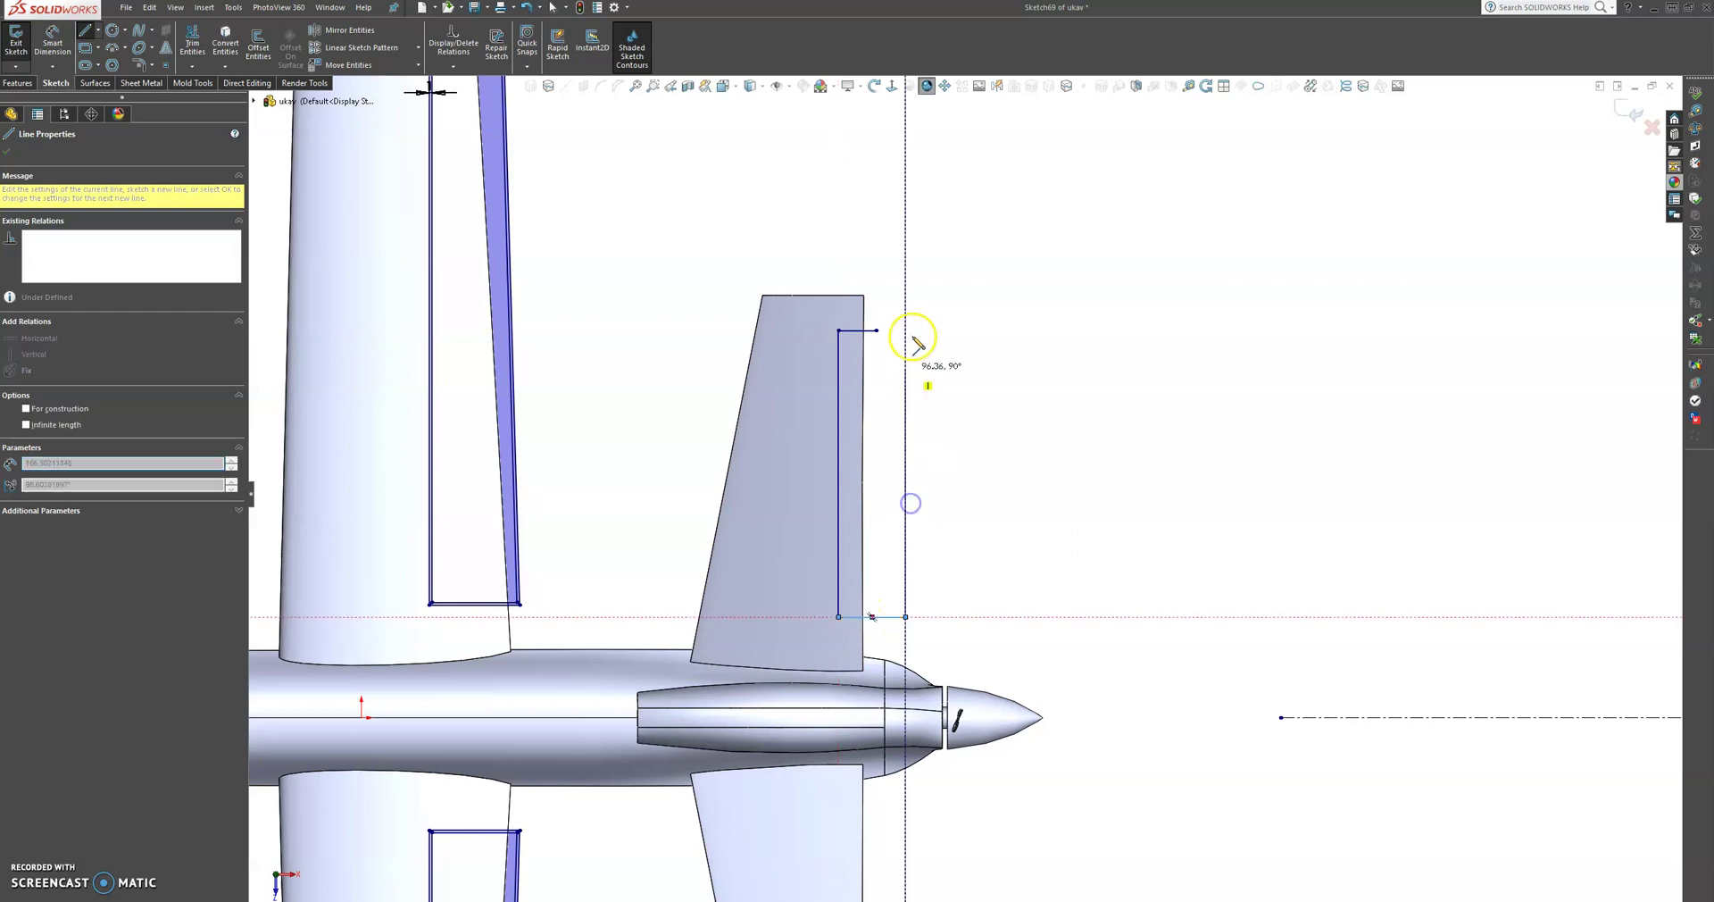
{"action": "left_click", "coordinate": [876, 331]}
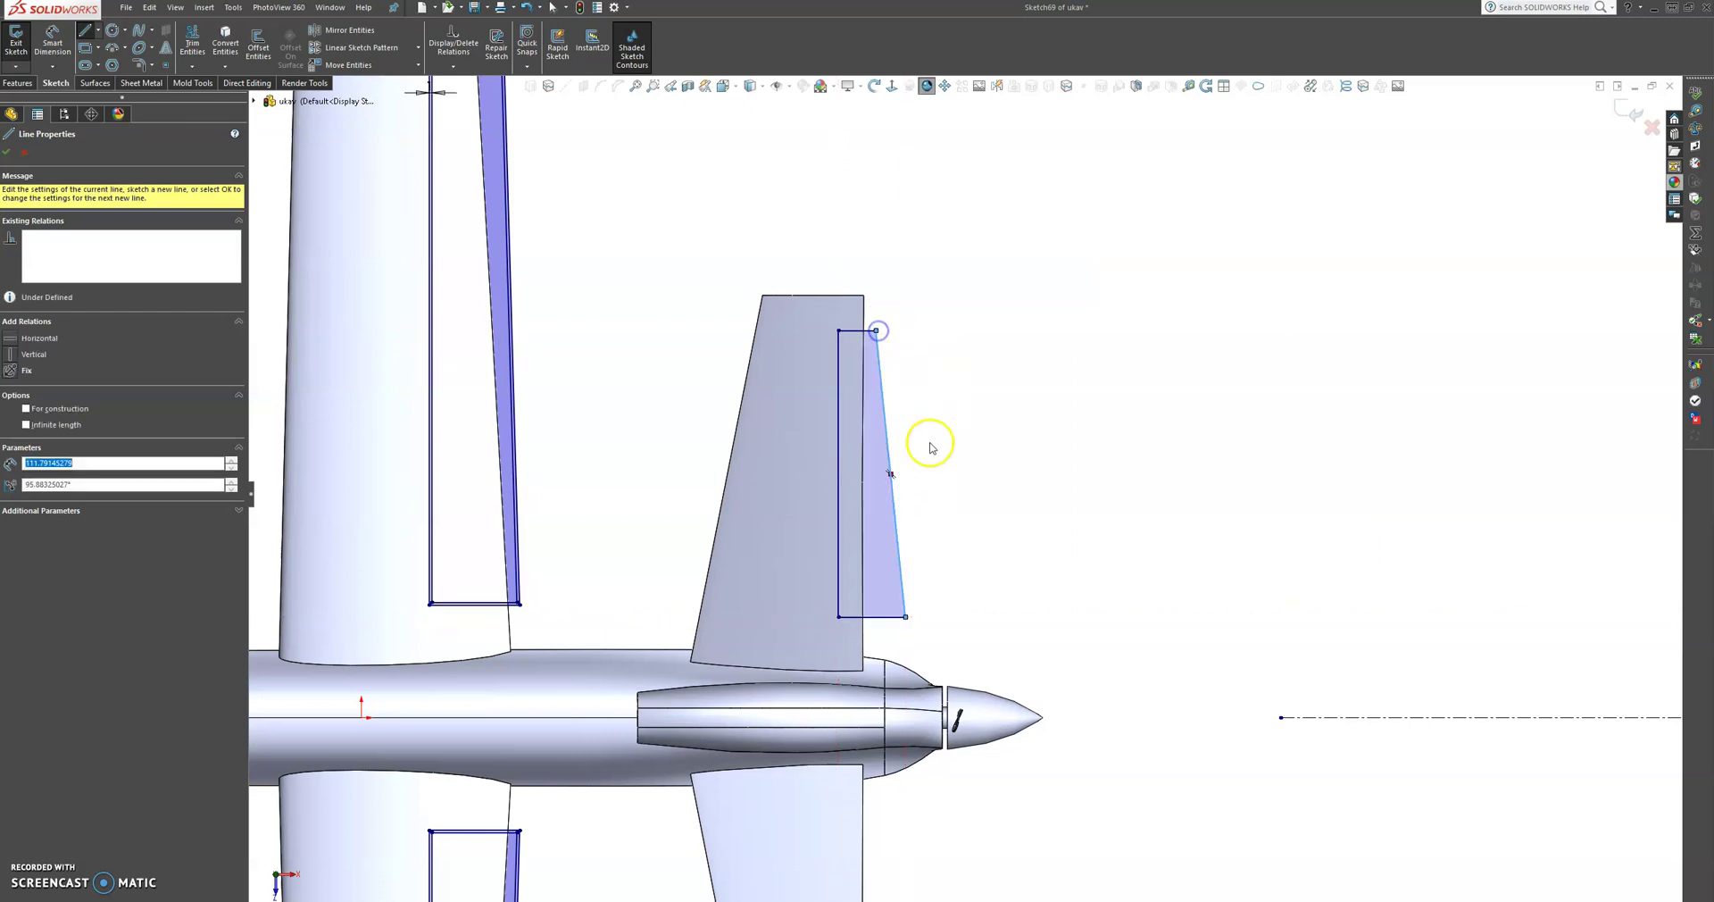
{"action": "scroll", "coordinate": [946, 464], "scroll_direction": "up", "scroll_amount": 3}
{"action": "scroll", "coordinate": [949, 574], "scroll_direction": "down", "scroll_amount": 3}
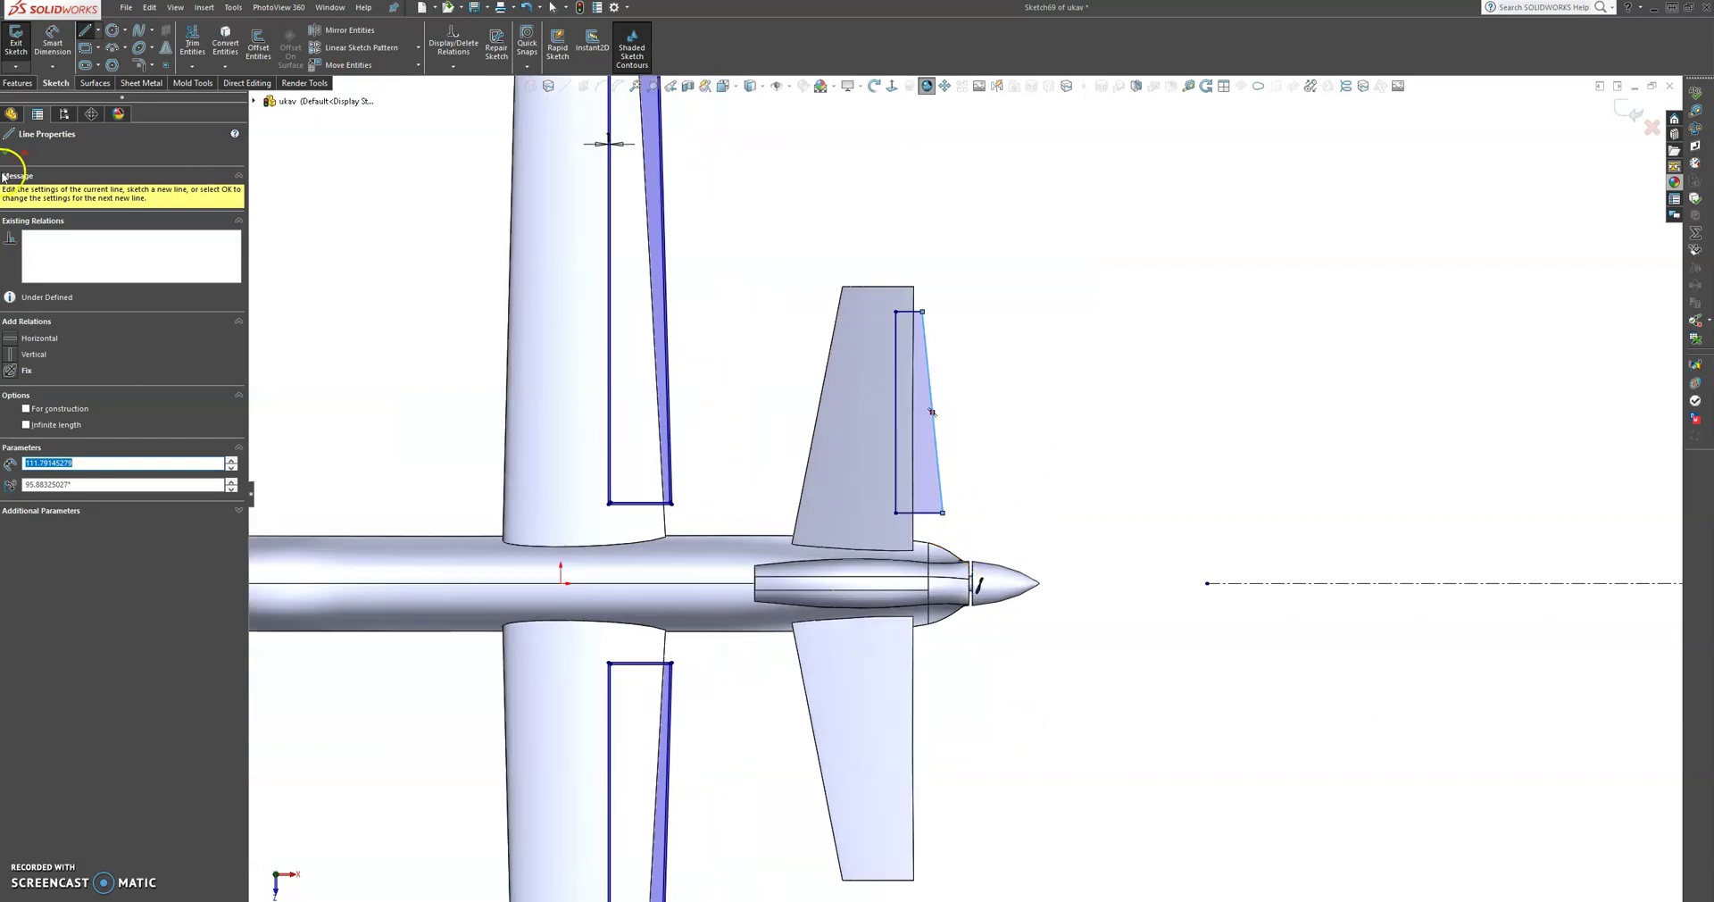
{"action": "left_click", "coordinate": [8, 146]}
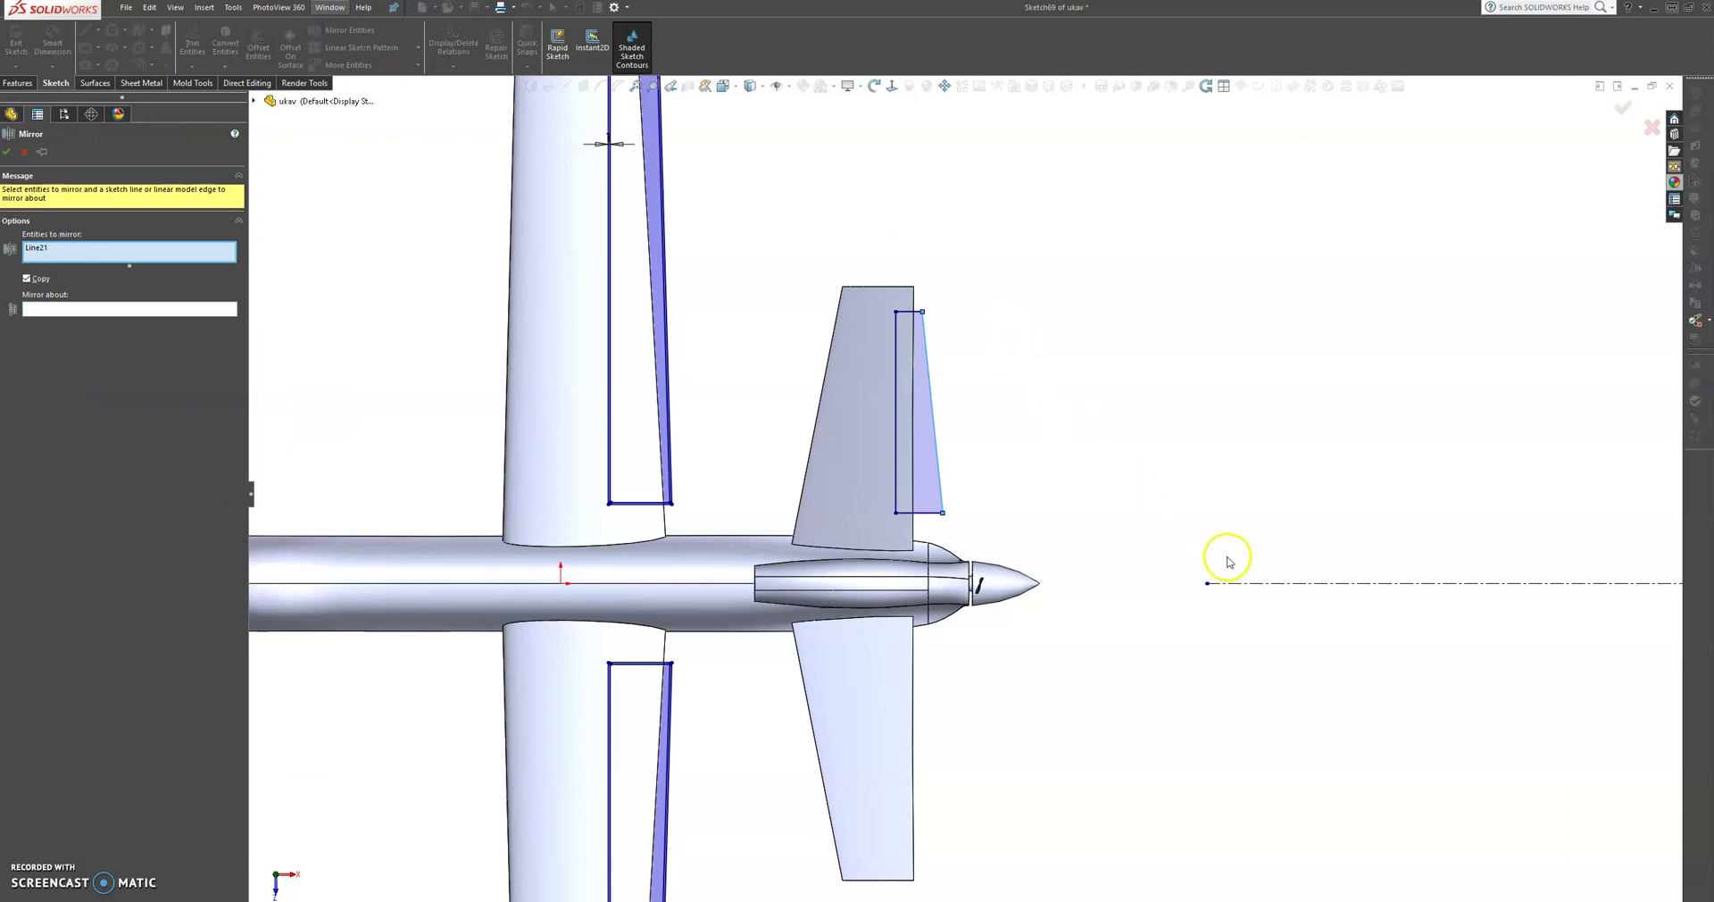
Mirror all four lines of the tail fin outline about the horizontal centerline onto the opposite tail fin.
{"action": "left_click", "coordinate": [190, 309]}
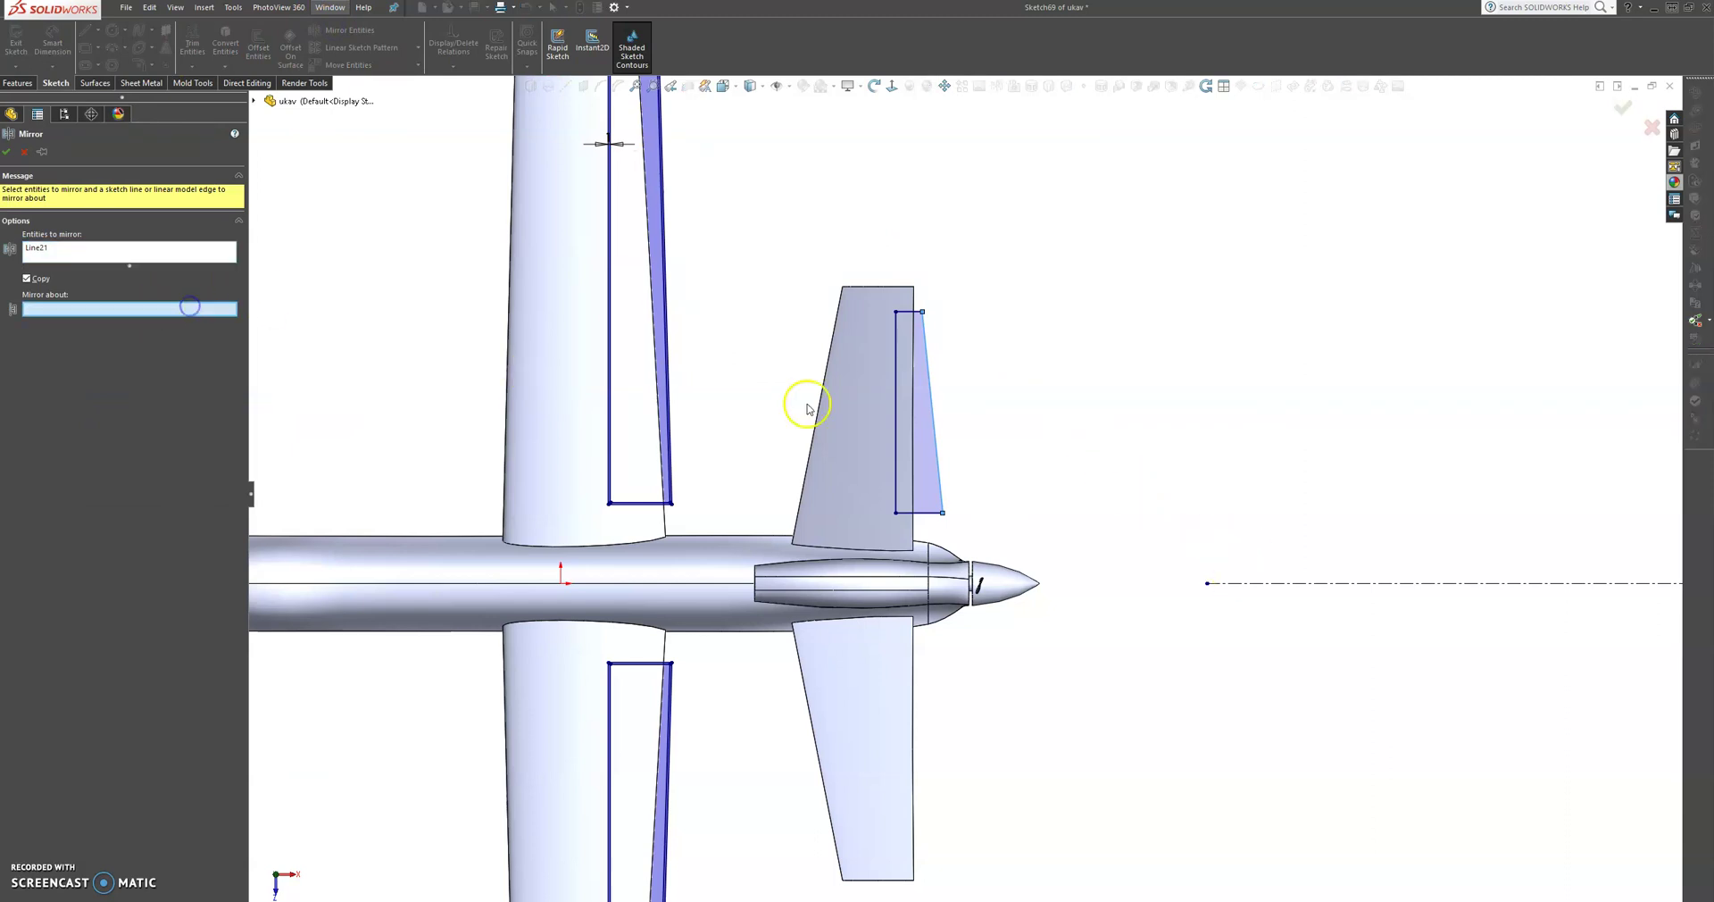
{"action": "left_click", "coordinate": [128, 250]}
{"action": "left_click", "coordinate": [910, 313]}
{"action": "left_click", "coordinate": [896, 341]}
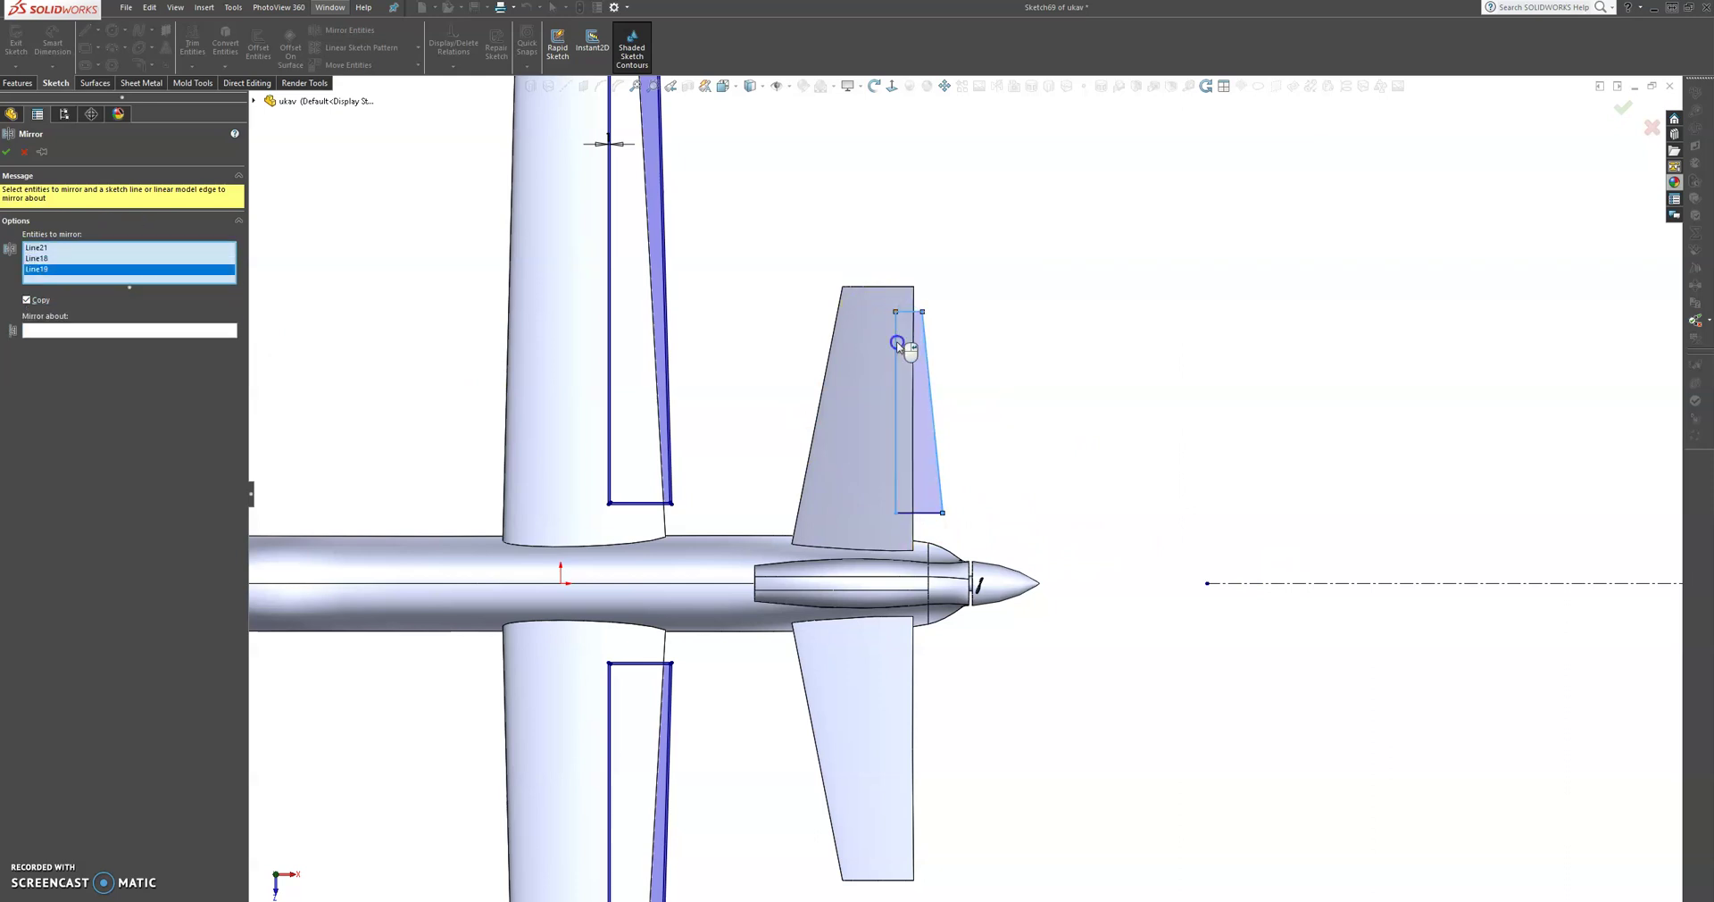
{"action": "left_click", "coordinate": [904, 514]}
{"action": "left_click", "coordinate": [130, 343]}
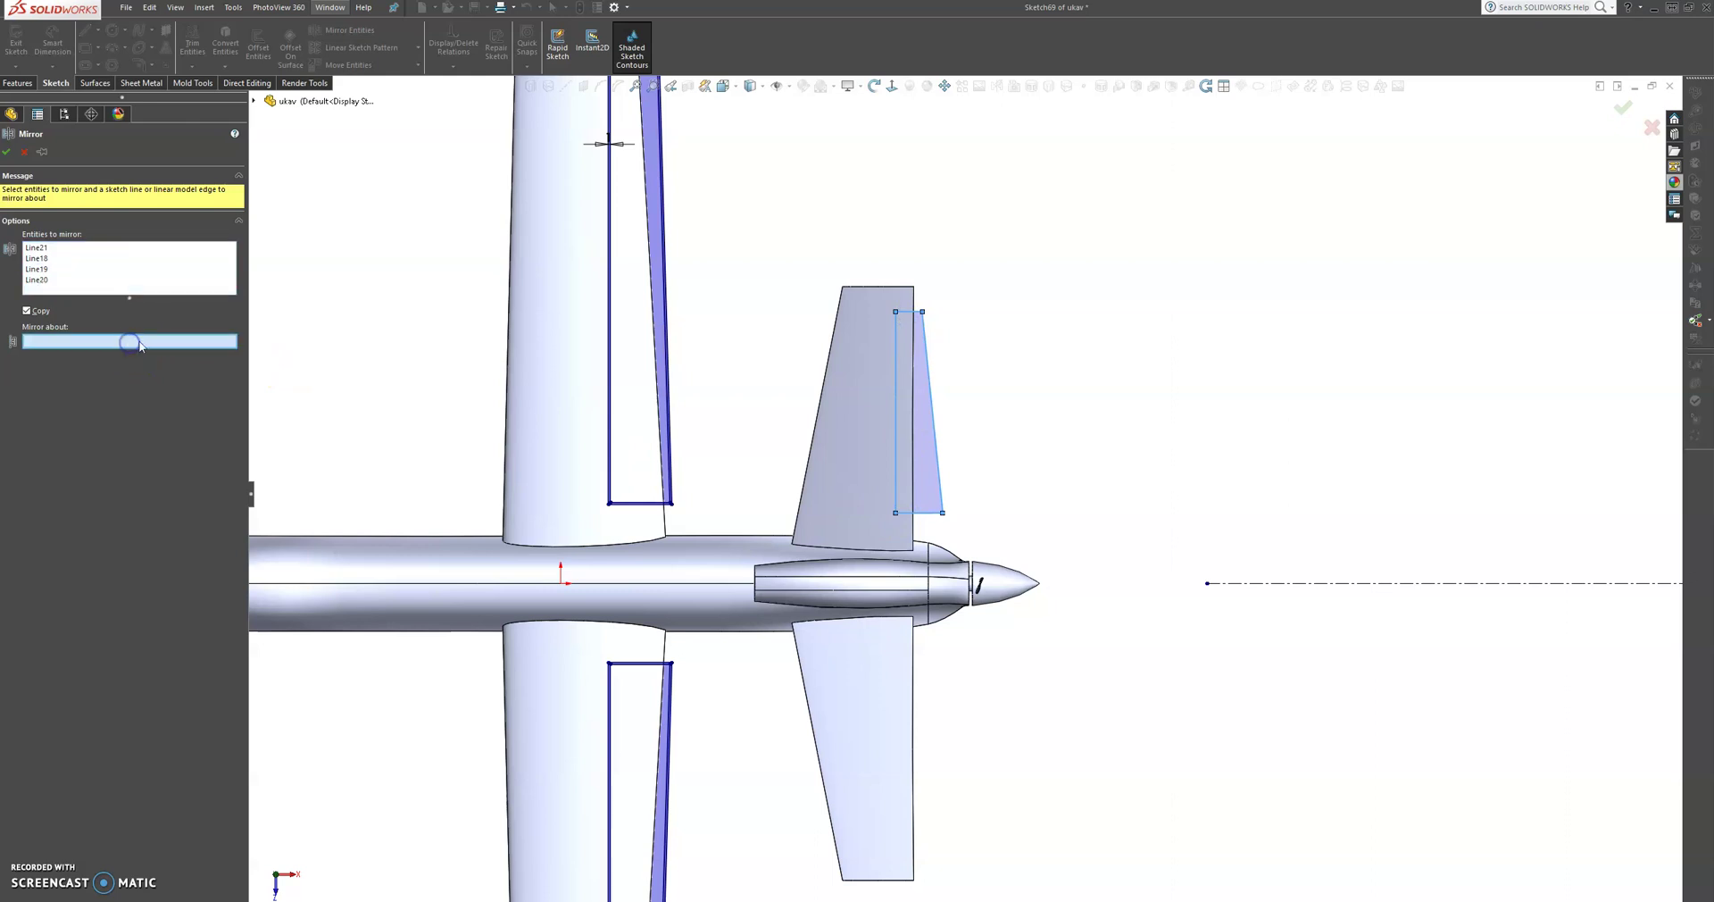
{"action": "left_click", "coordinate": [1285, 587]}
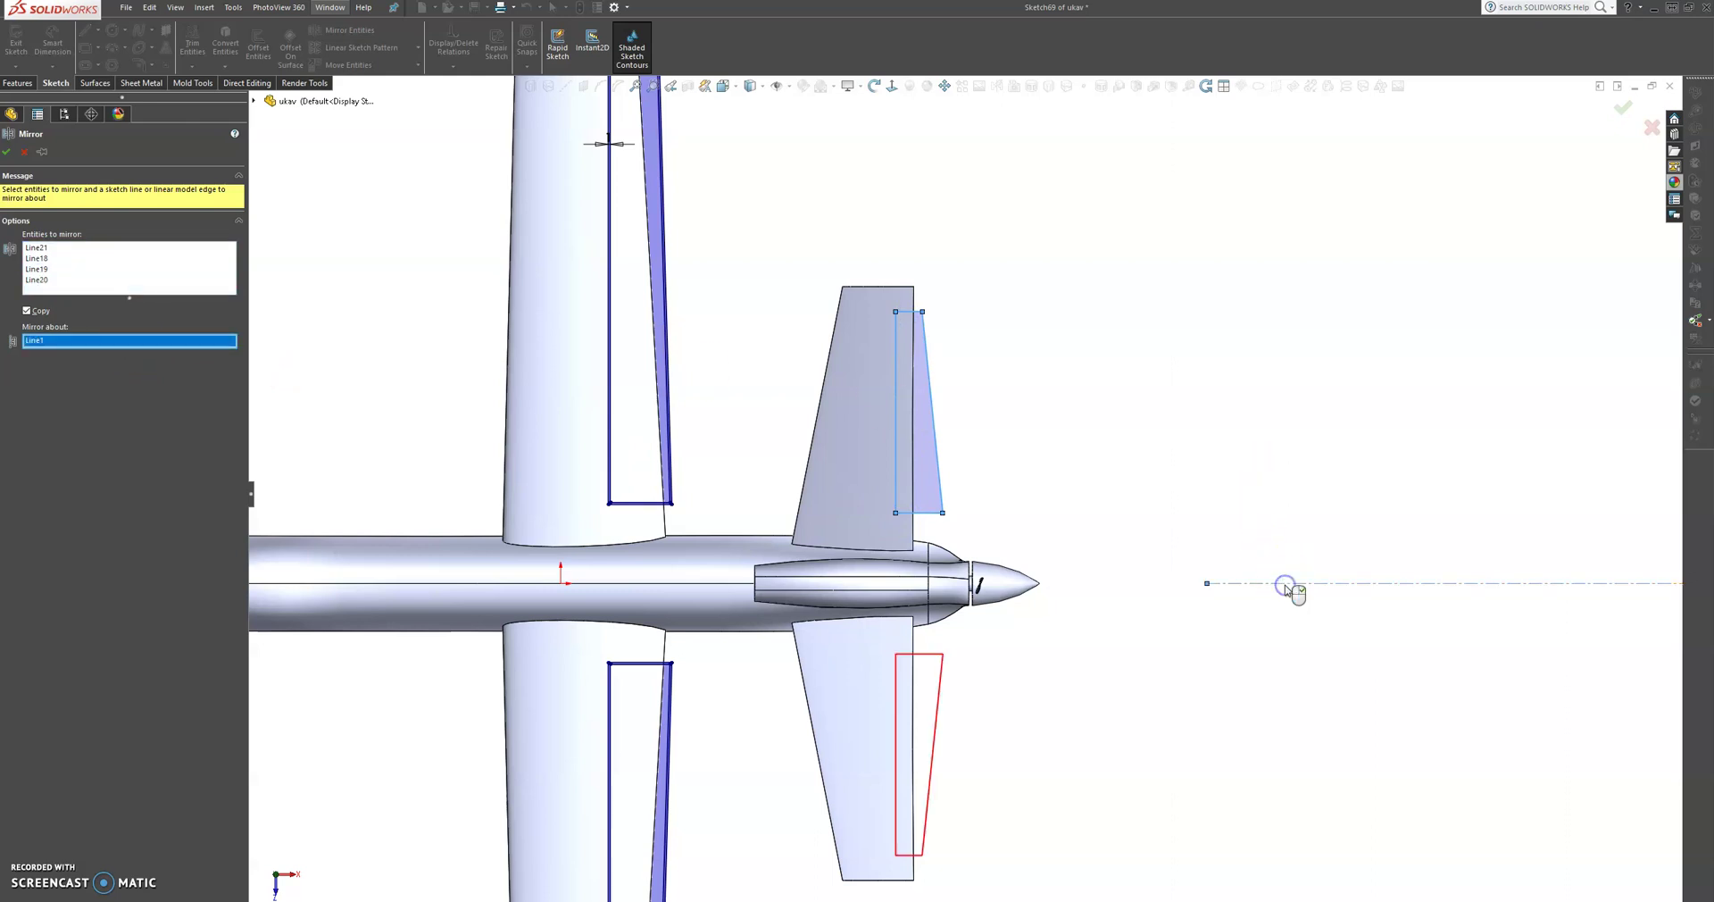
{"action": "left_click", "coordinate": [7, 152]}
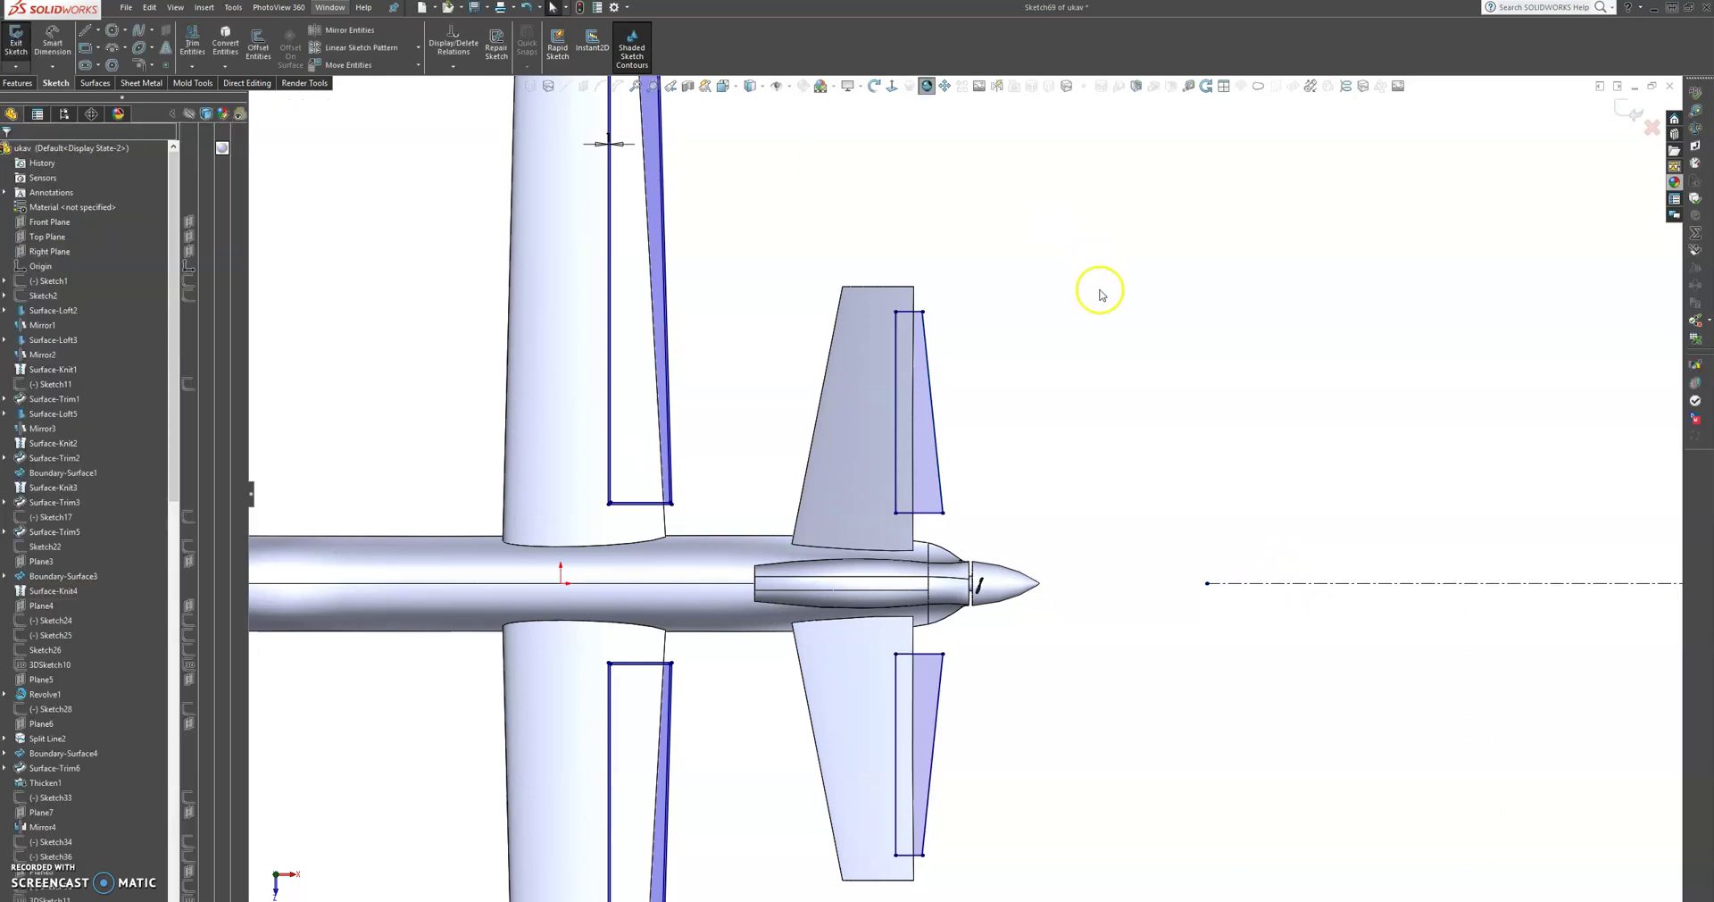
Offset the closed outlines on both tail fins by 1 mm.
{"action": "left_click", "coordinate": [258, 45]}
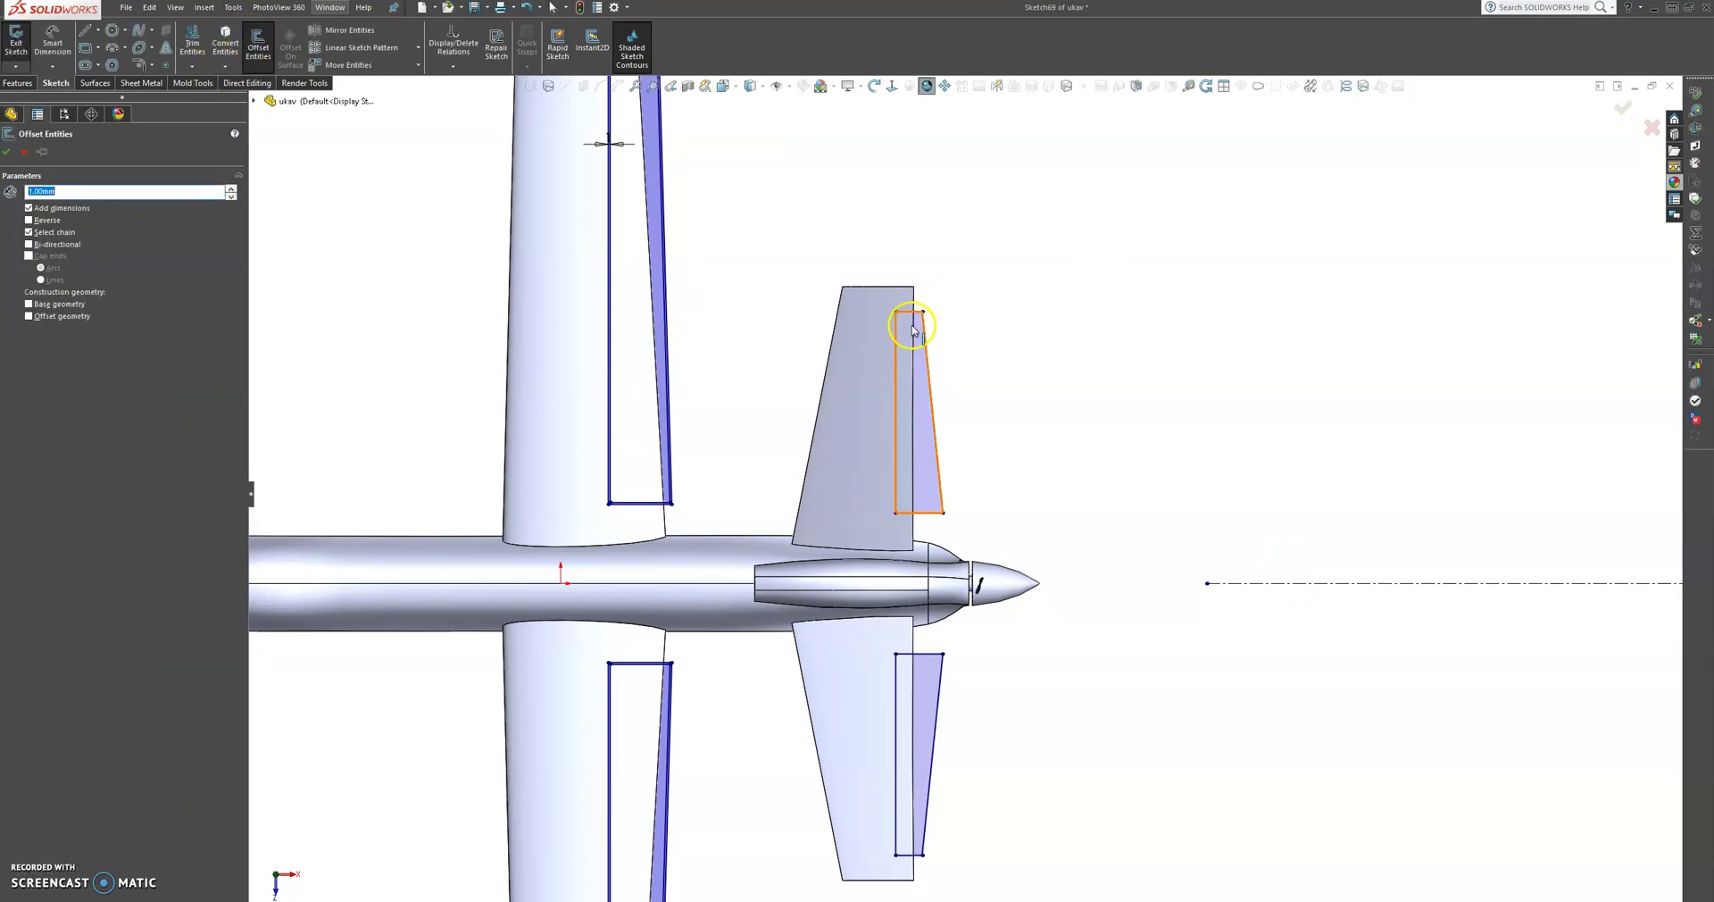
{"action": "left_click", "coordinate": [910, 315]}
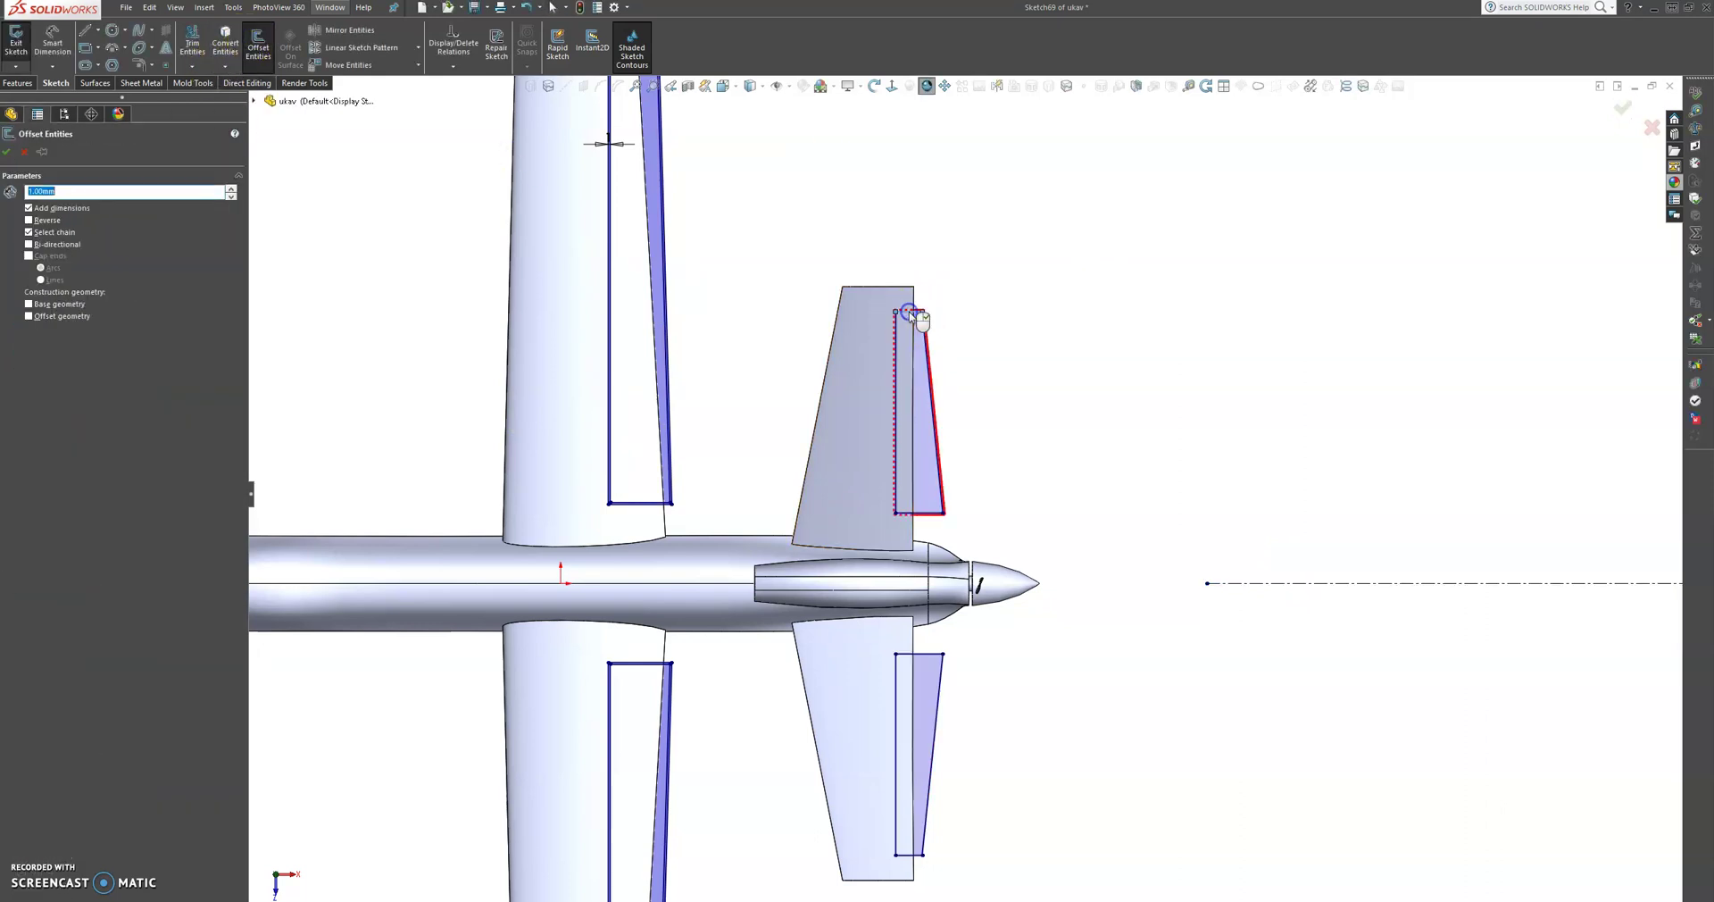
{"action": "left_click", "coordinate": [930, 658]}
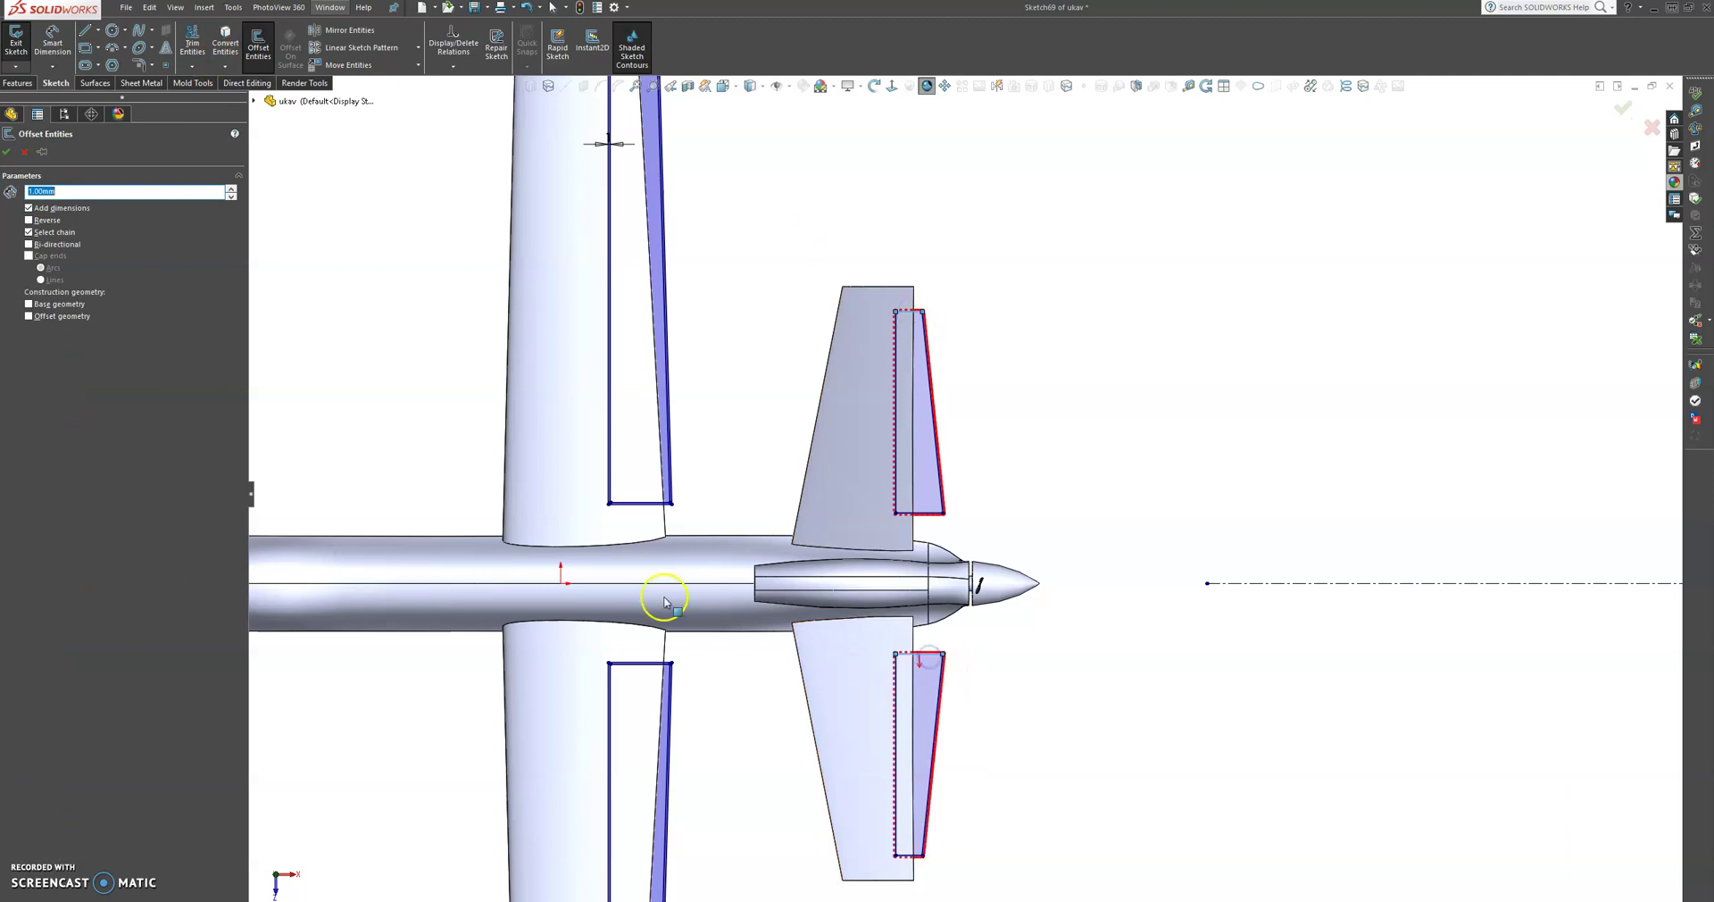
{"action": "left_click", "coordinate": [6, 153]}
Cut the offset outlines through the wings and tail fins with a reversed 175 mm blind Extruded Cut, keeping all bodies.
{"action": "middle_click_drag", "start_coordinate": [1079, 524], "coordinate": [1018, 173]}
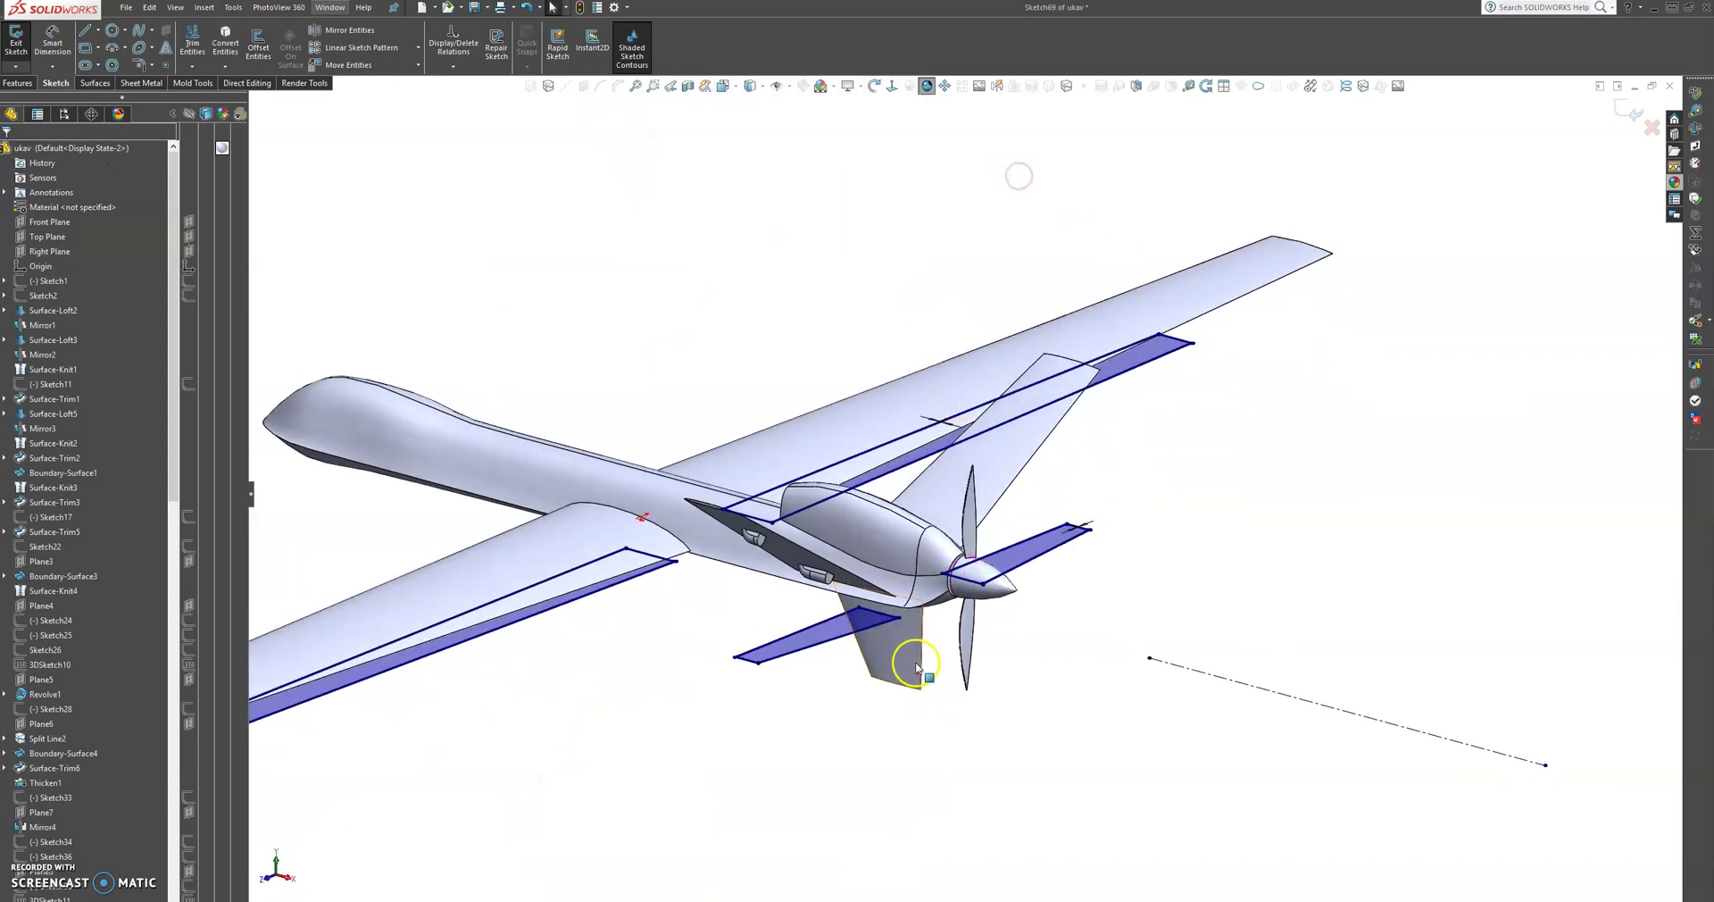
{"action": "scroll", "coordinate": [1126, 524], "scroll_direction": "up", "scroll_amount": 2}
{"action": "middle_click_drag", "start_coordinate": [1034, 510], "coordinate": [1079, 521]}
{"action": "scroll", "coordinate": [891, 527], "scroll_direction": "down", "scroll_amount": 3}
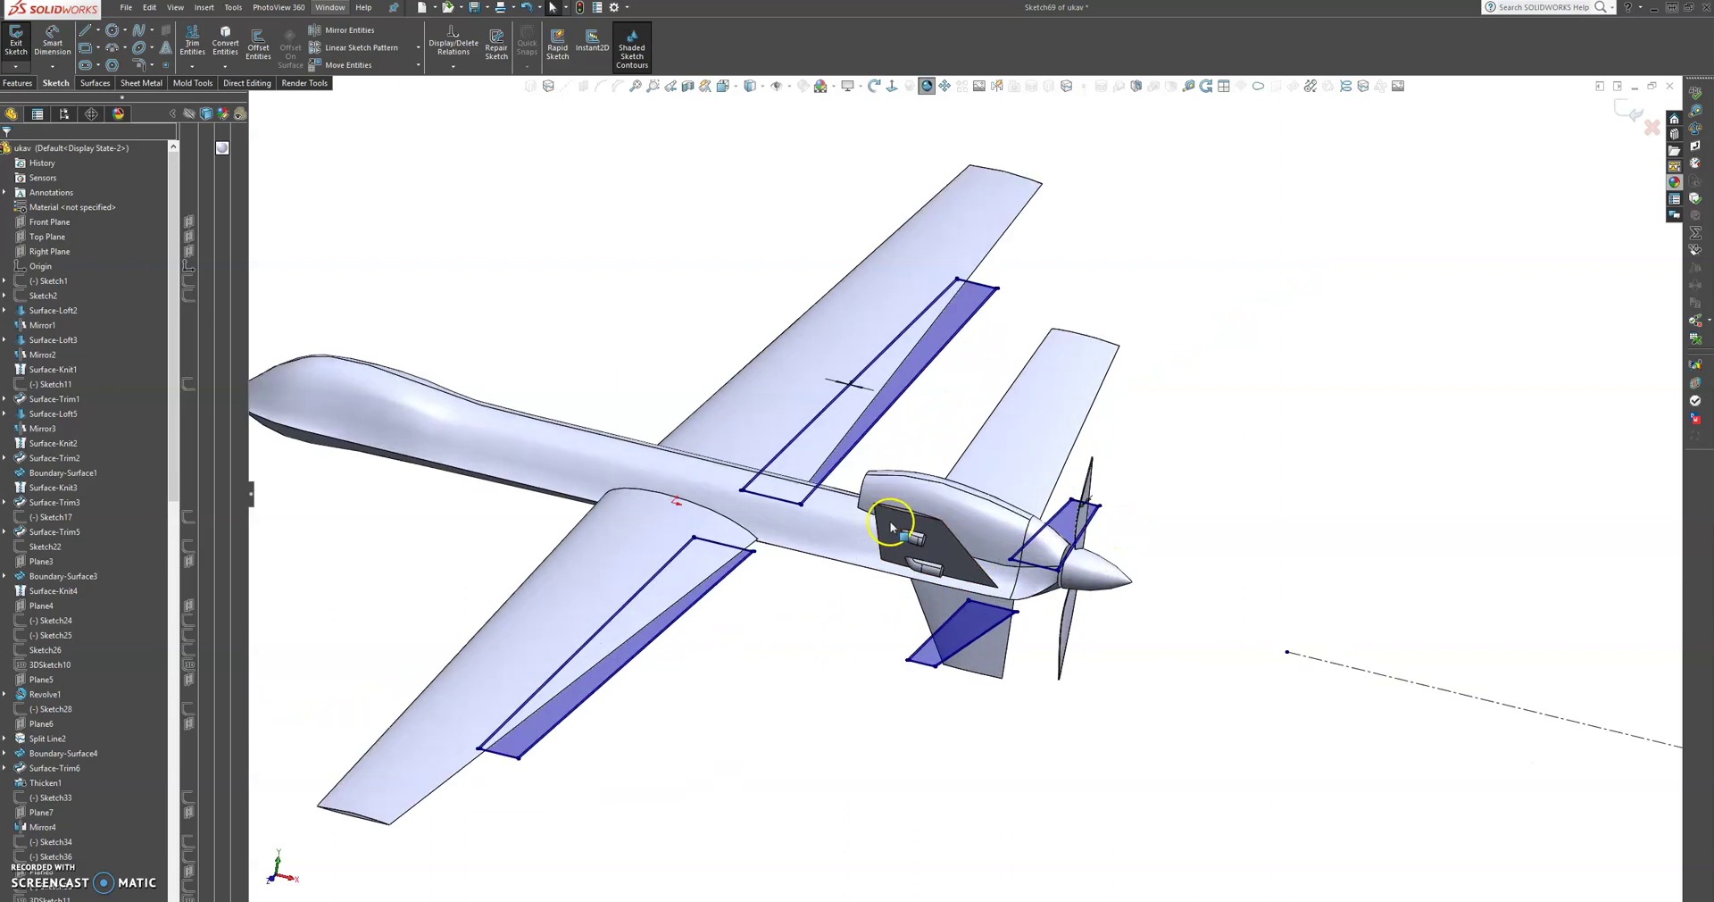
{"action": "scroll", "coordinate": [891, 527], "scroll_direction": "down", "scroll_amount": 2}
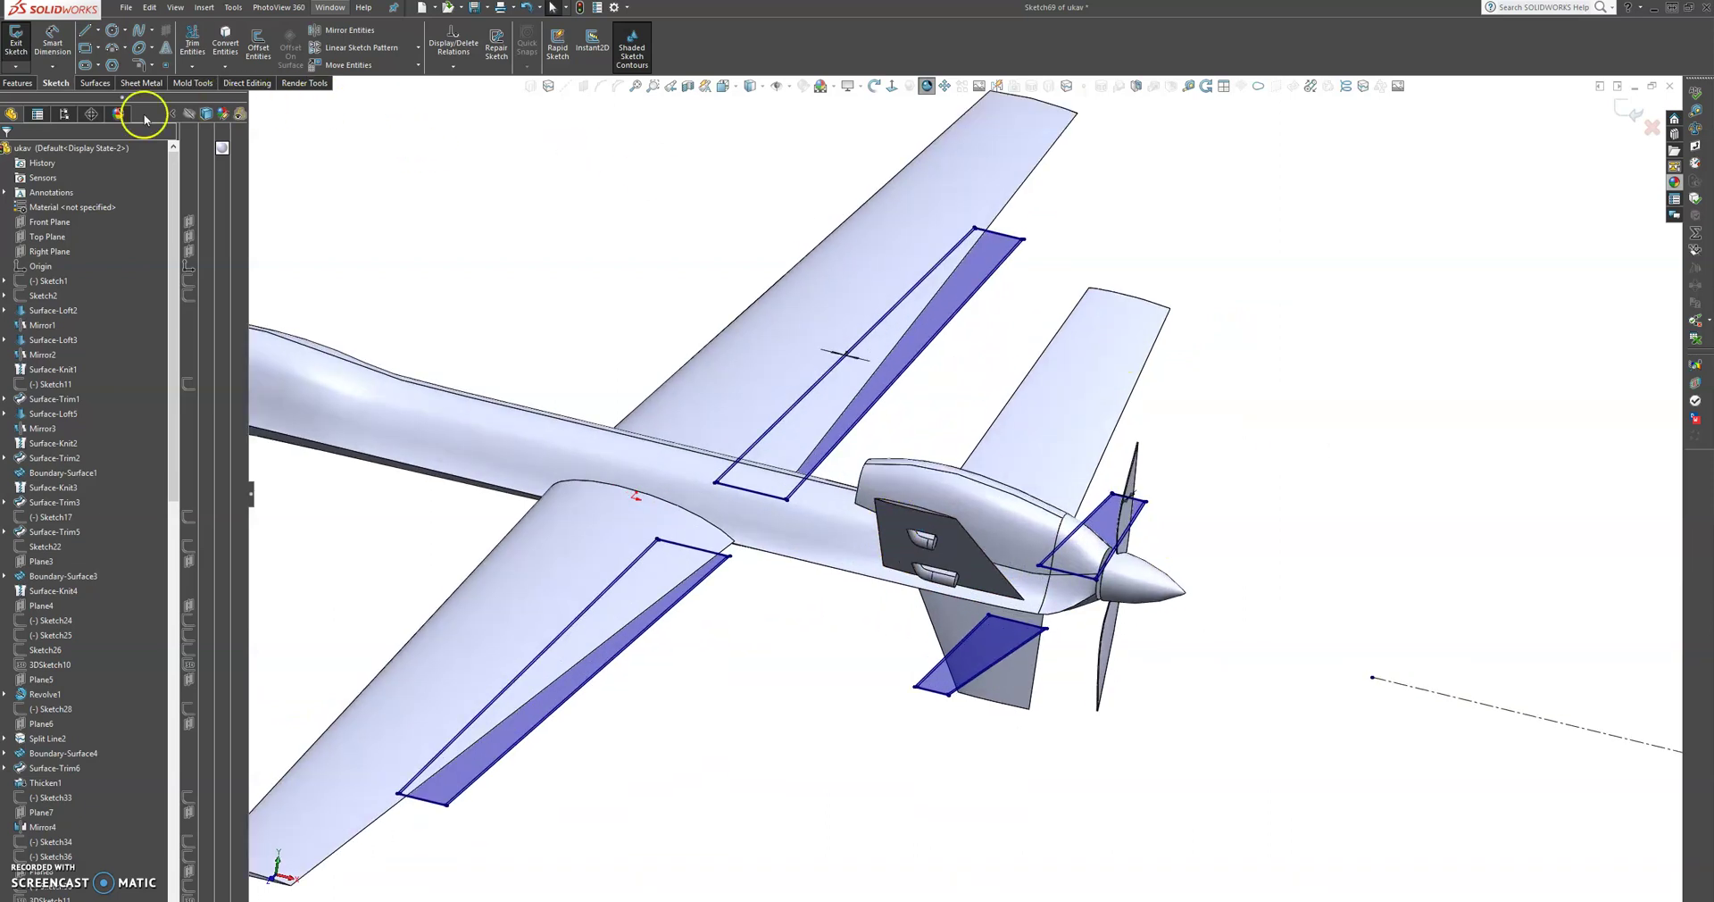
{"action": "left_click", "coordinate": [18, 83]}
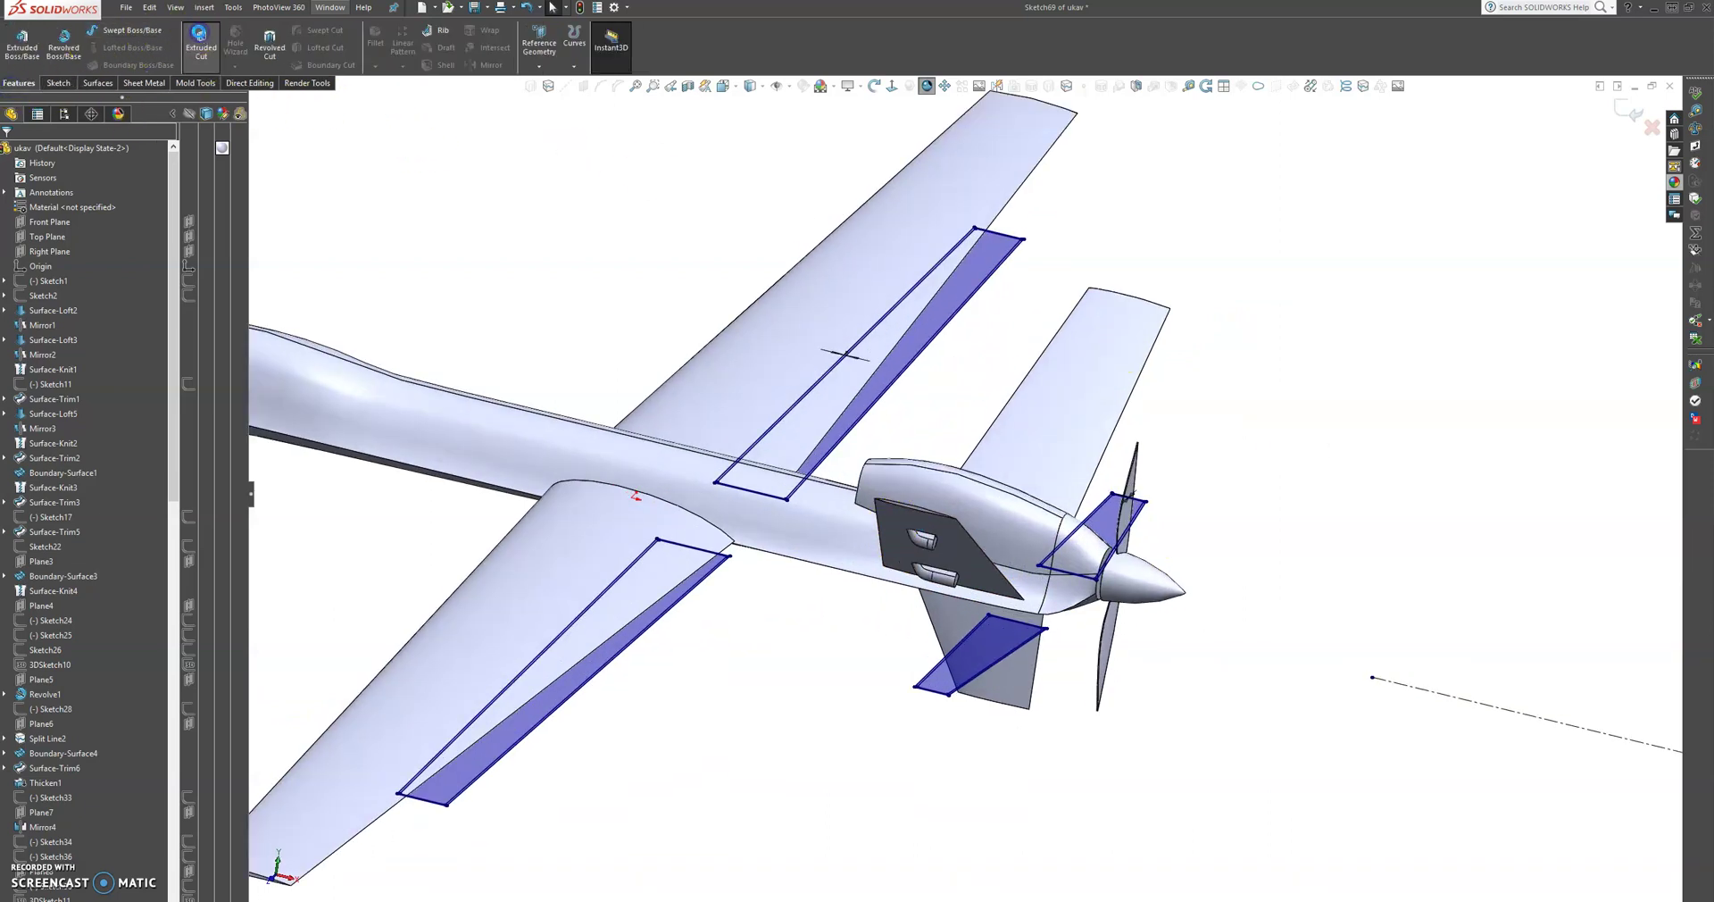
{"action": "left_click", "coordinate": [201, 40]}
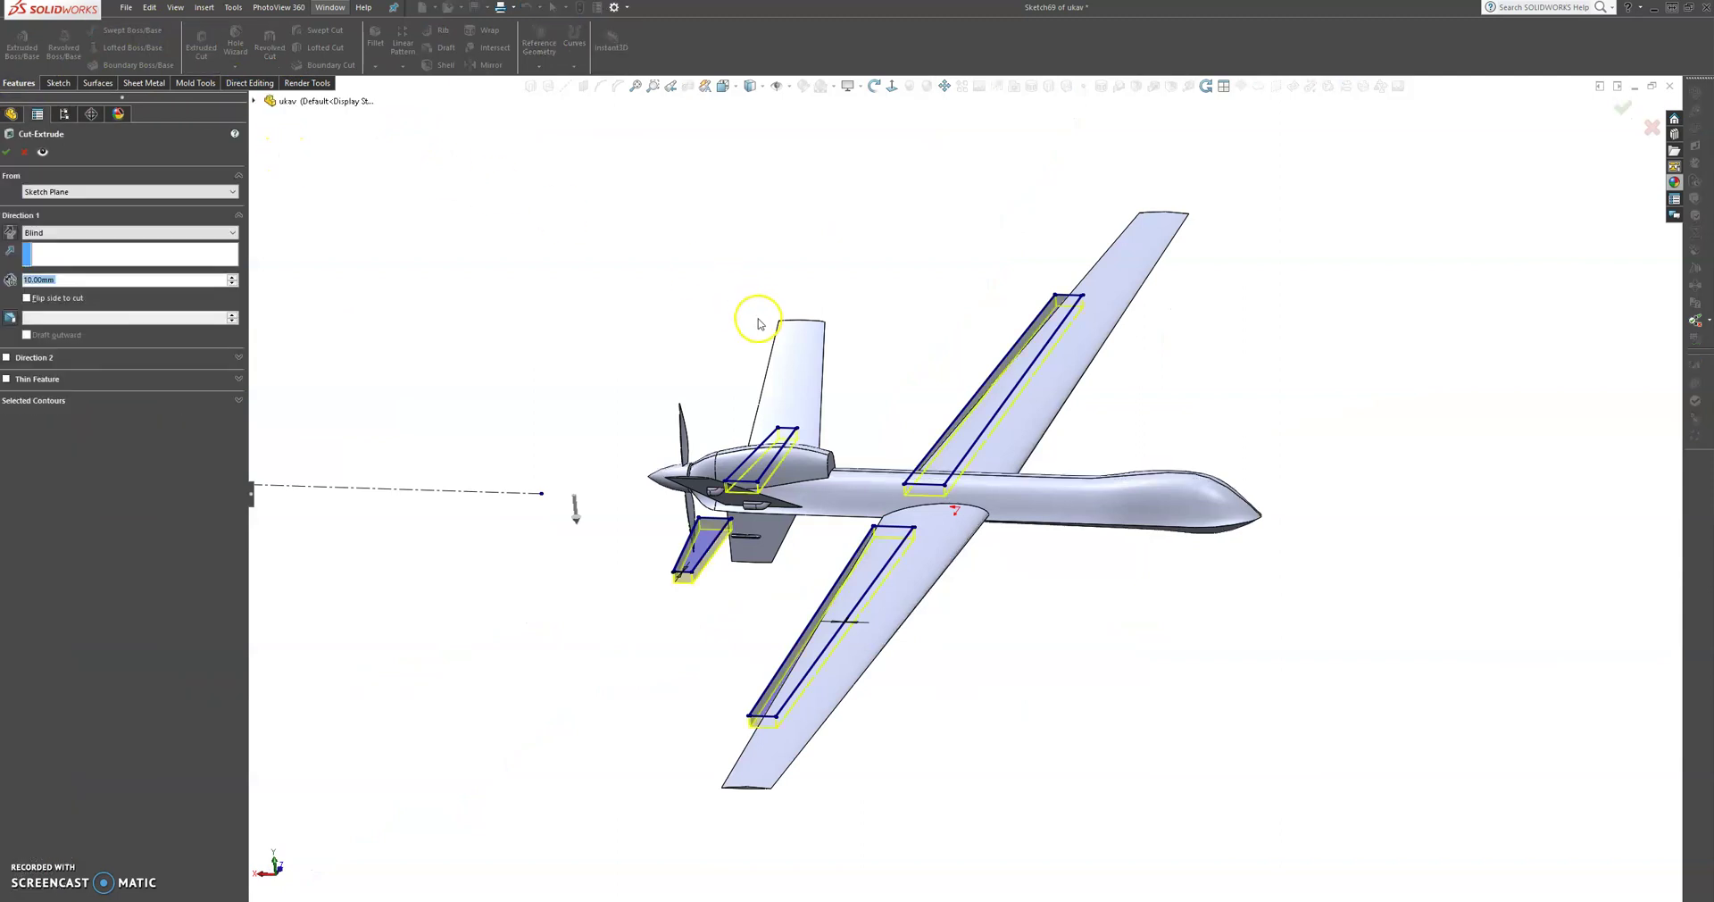
{"action": "left_click", "coordinate": [10, 234]}
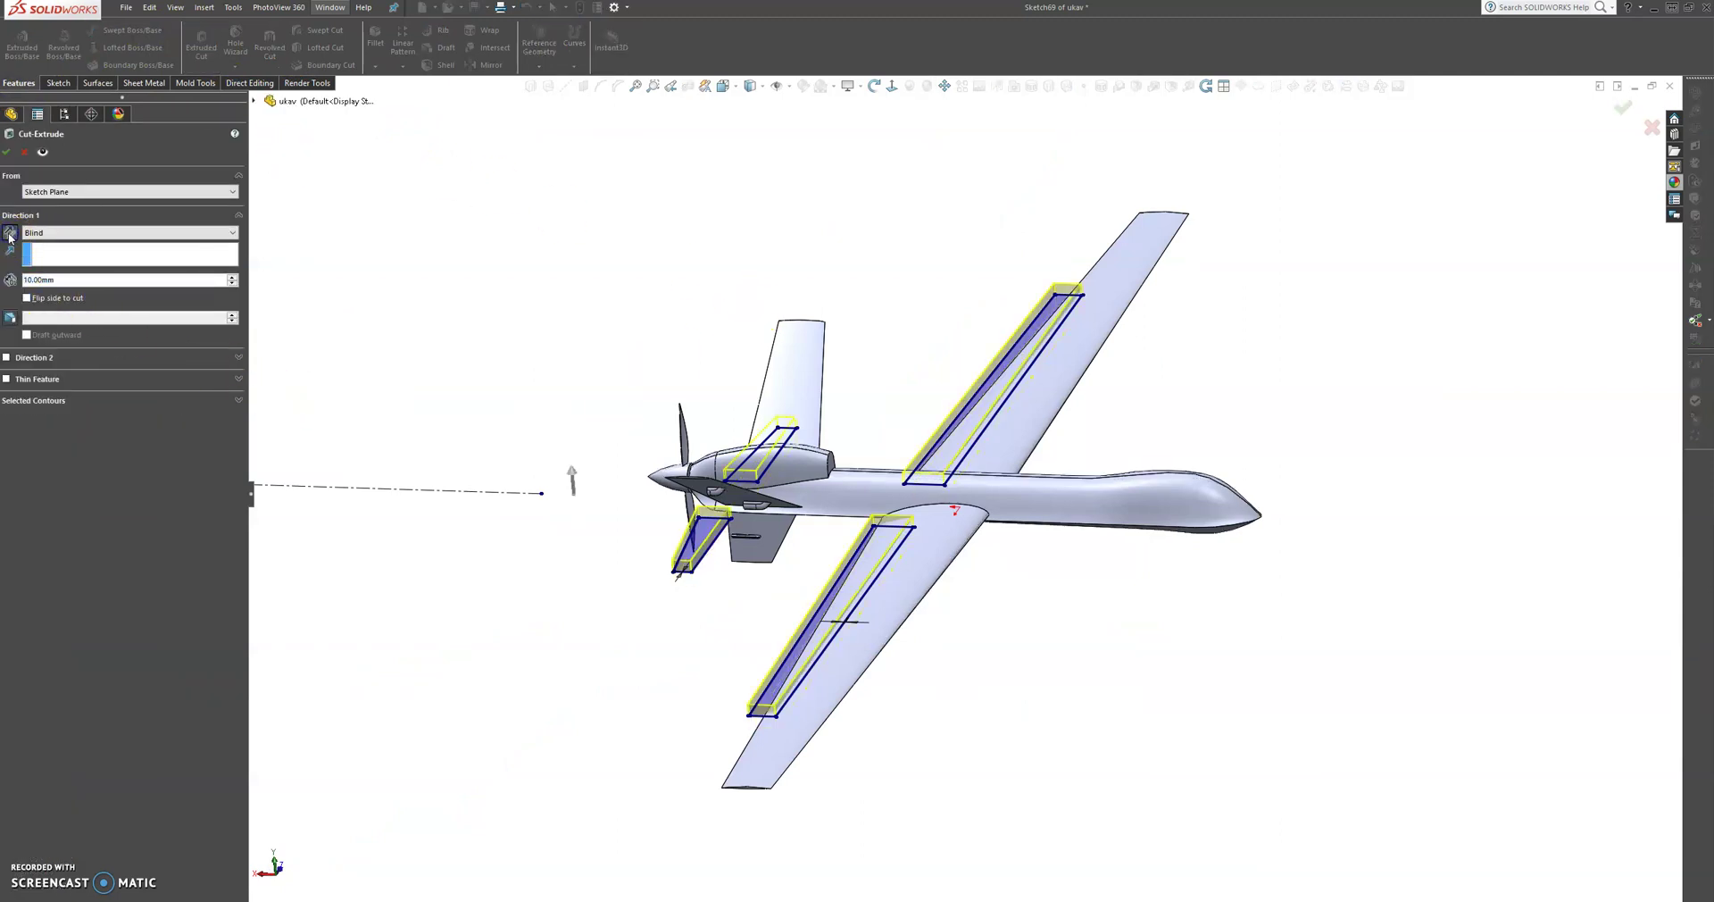
{"action": "left_click_drag", "start_coordinate": [577, 482], "coordinate": [574, 295]}
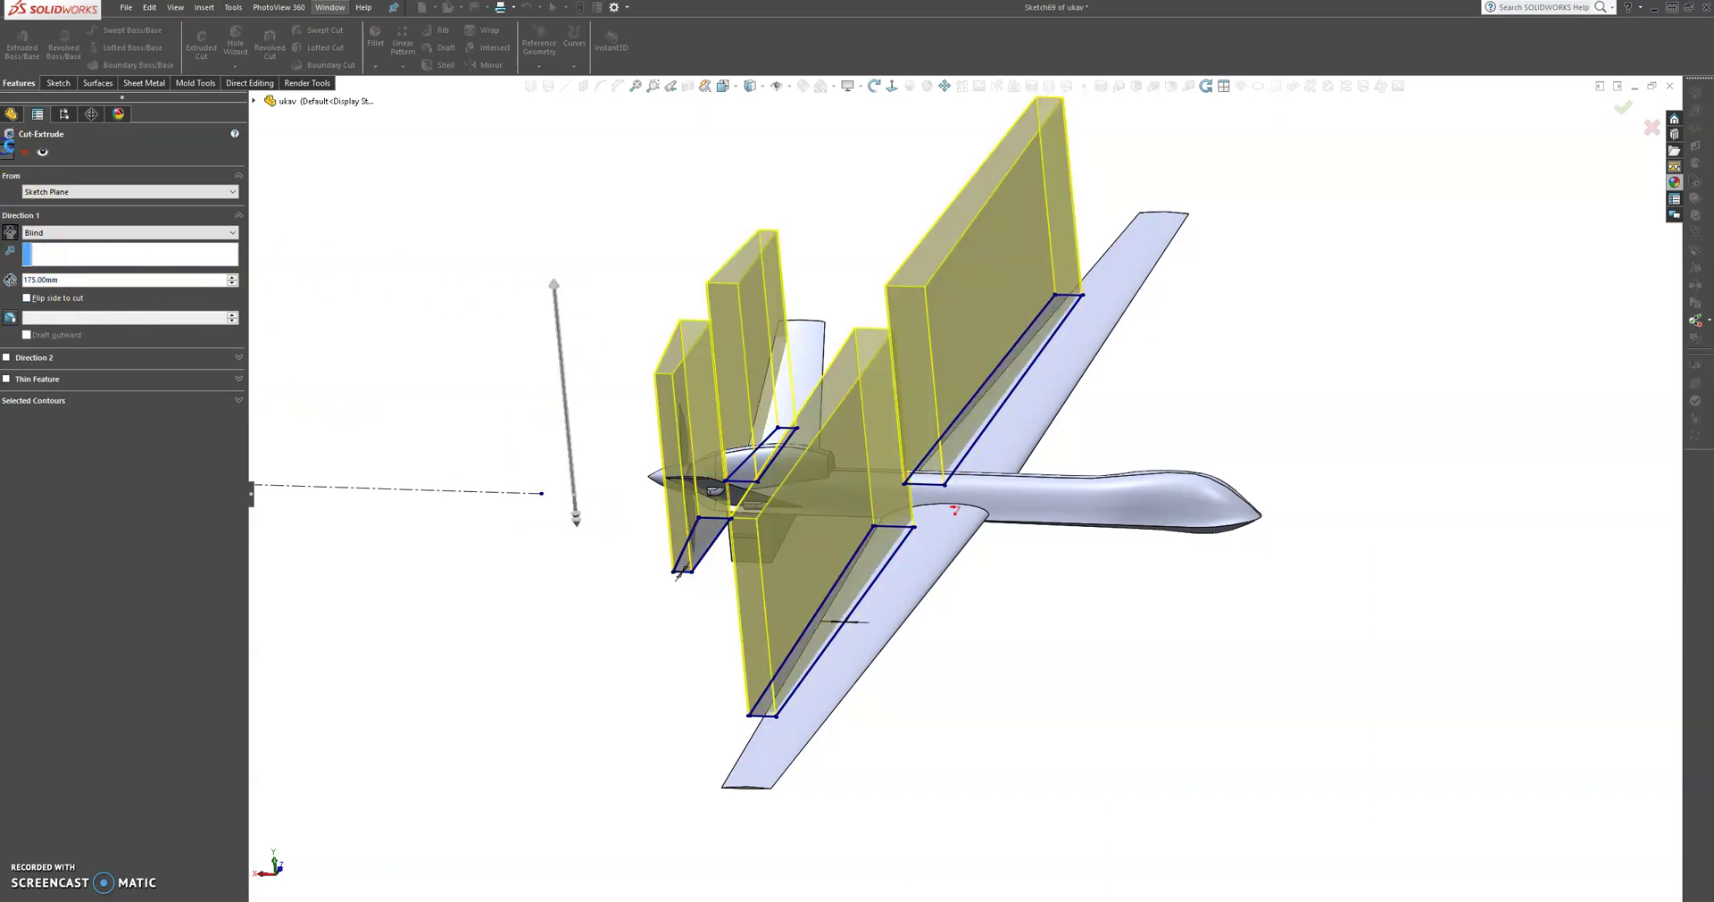
{"action": "left_click", "coordinate": [1066, 412]}
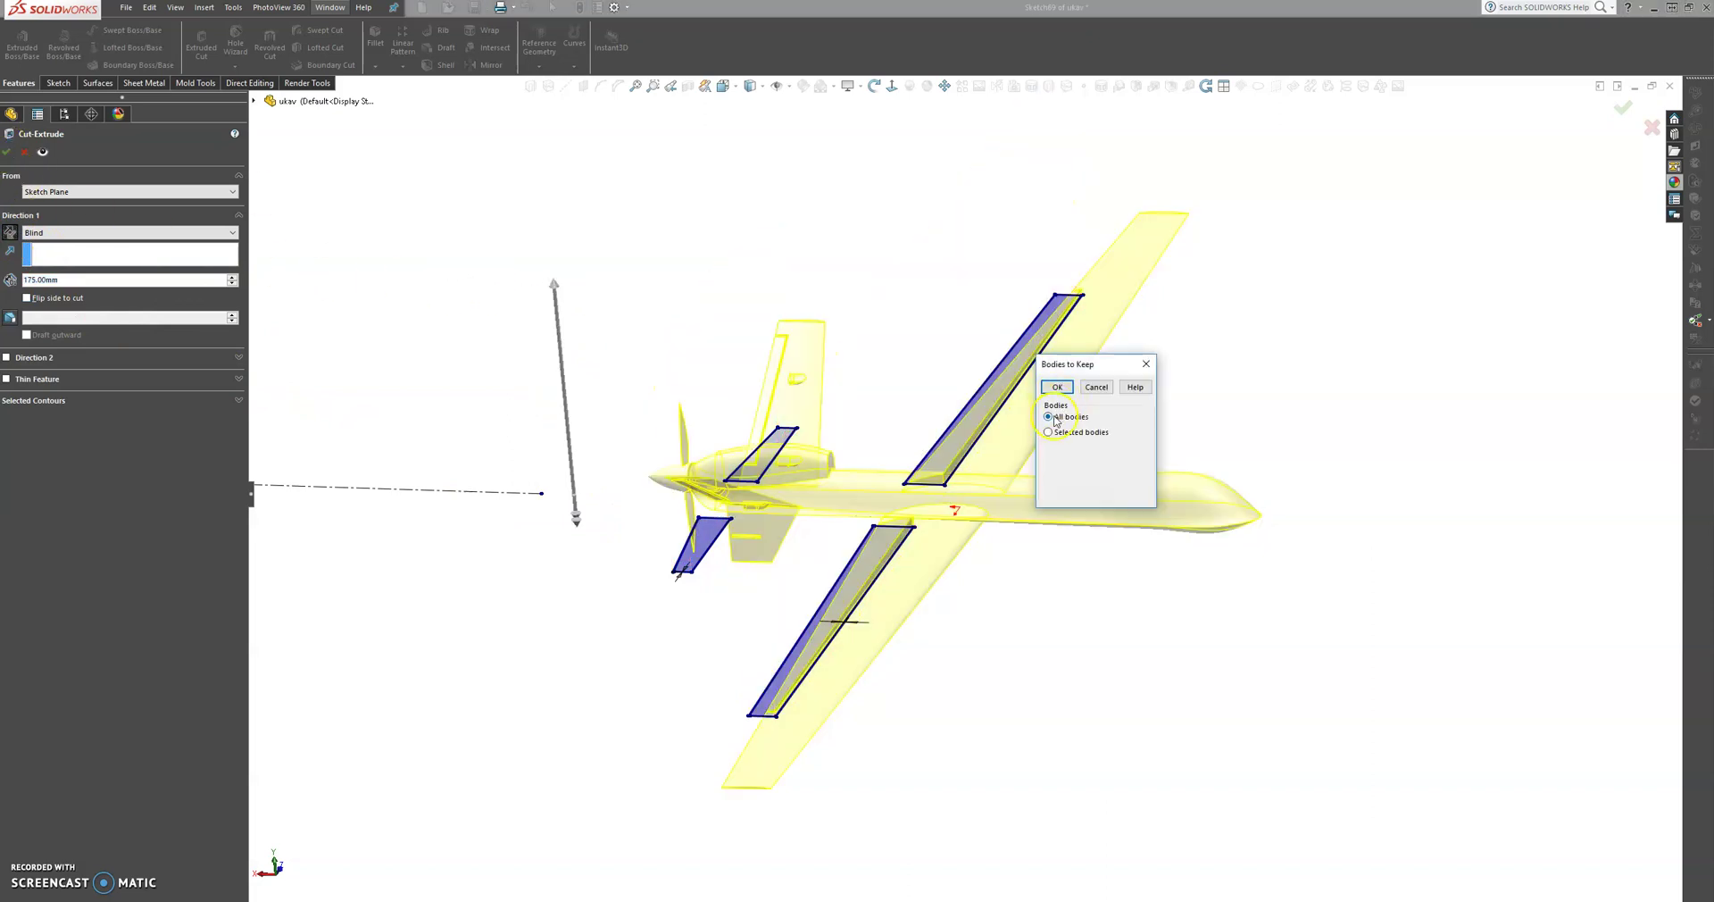
{"action": "left_click", "coordinate": [1058, 388]}
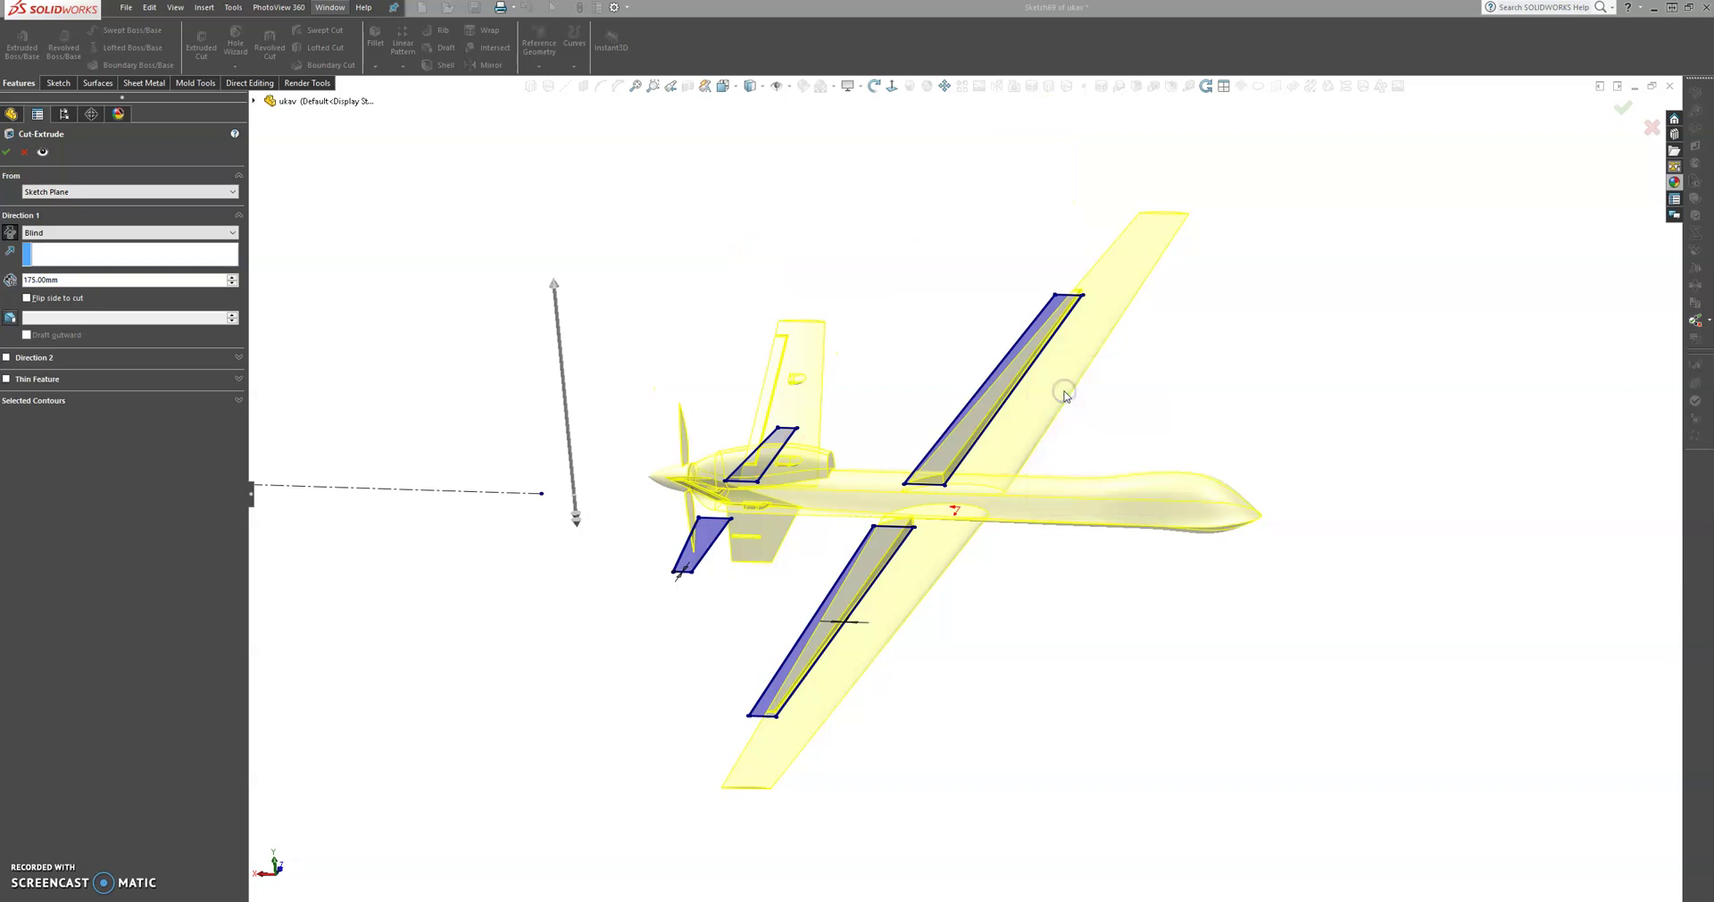
{"action": "left_click", "coordinate": [1010, 585]}
Examine the cut control surfaces from several angles, selecting the flap face and the wing face to check their separation.
{"action": "mouse_move", "coordinate": [1009, 593]}
{"action": "middle_mouse_down"}
{"action": "mouse_move", "coordinate": [979, 547]}
{"action": "mouse_move", "coordinate": [1052, 451]}
{"action": "mouse_move", "coordinate": [1267, 625]}
{"action": "mouse_move", "coordinate": [1301, 773]}
{"action": "mouse_move", "coordinate": [1330, 801]}
{"action": "mouse_move", "coordinate": [1301, 600]}
{"action": "mouse_move", "coordinate": [1179, 462]}
{"action": "mouse_move", "coordinate": [1063, 535]}
{"action": "mouse_move", "coordinate": [1117, 643]}
{"action": "middle_mouse_up"}
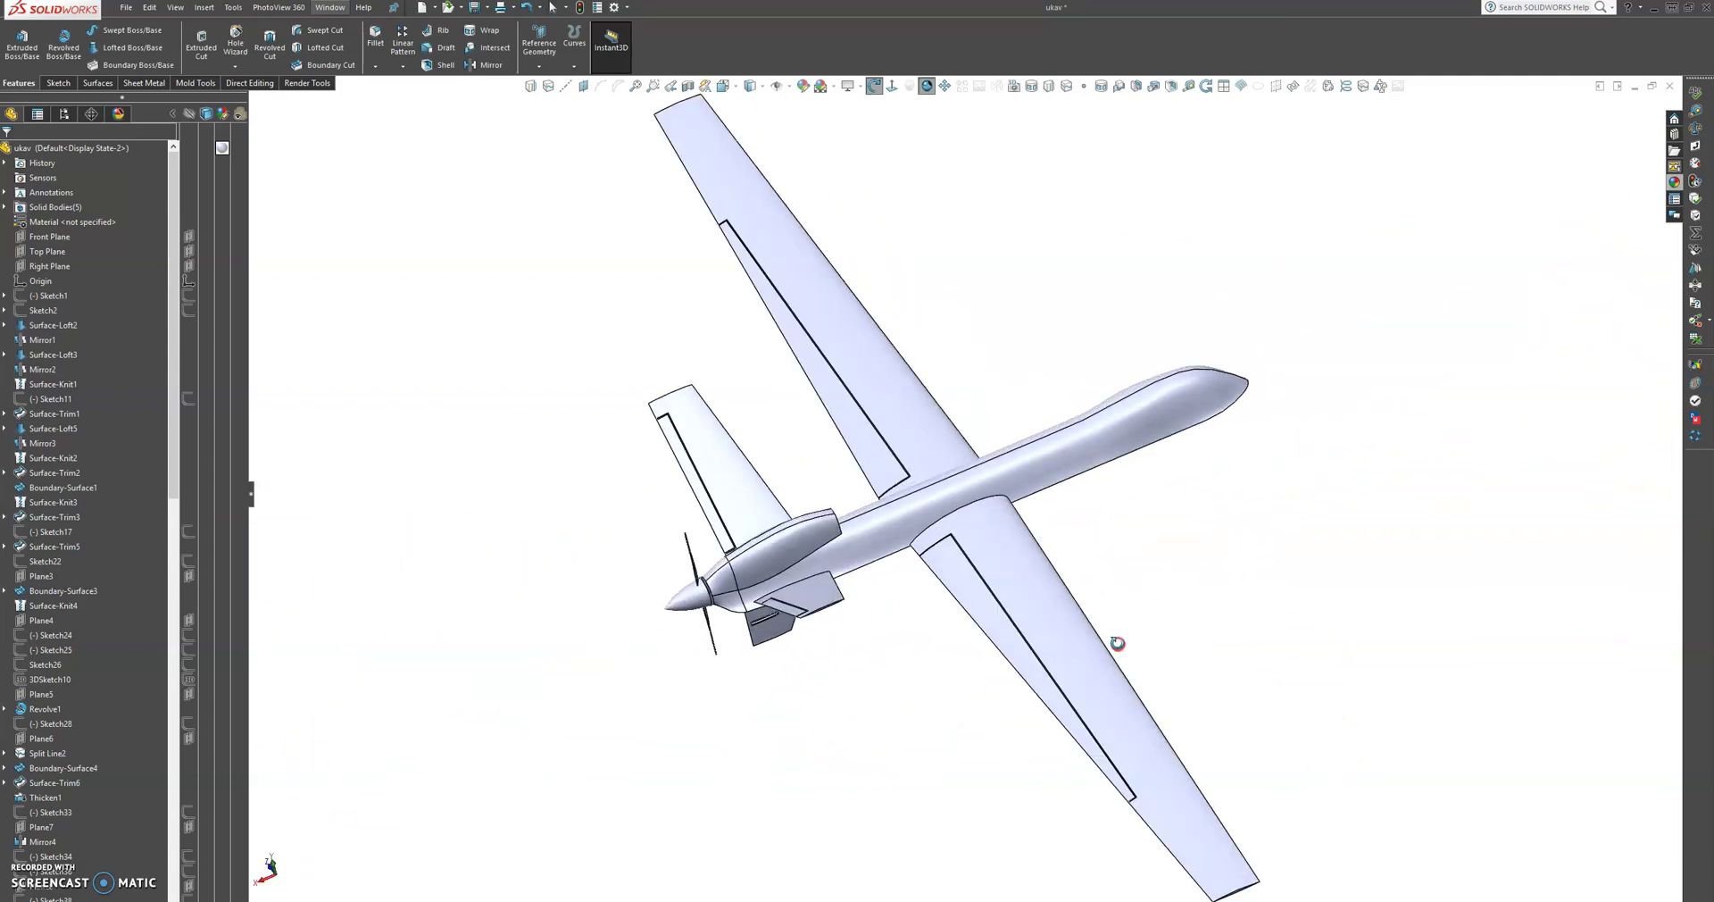
{"action": "left_click", "coordinate": [956, 581]}
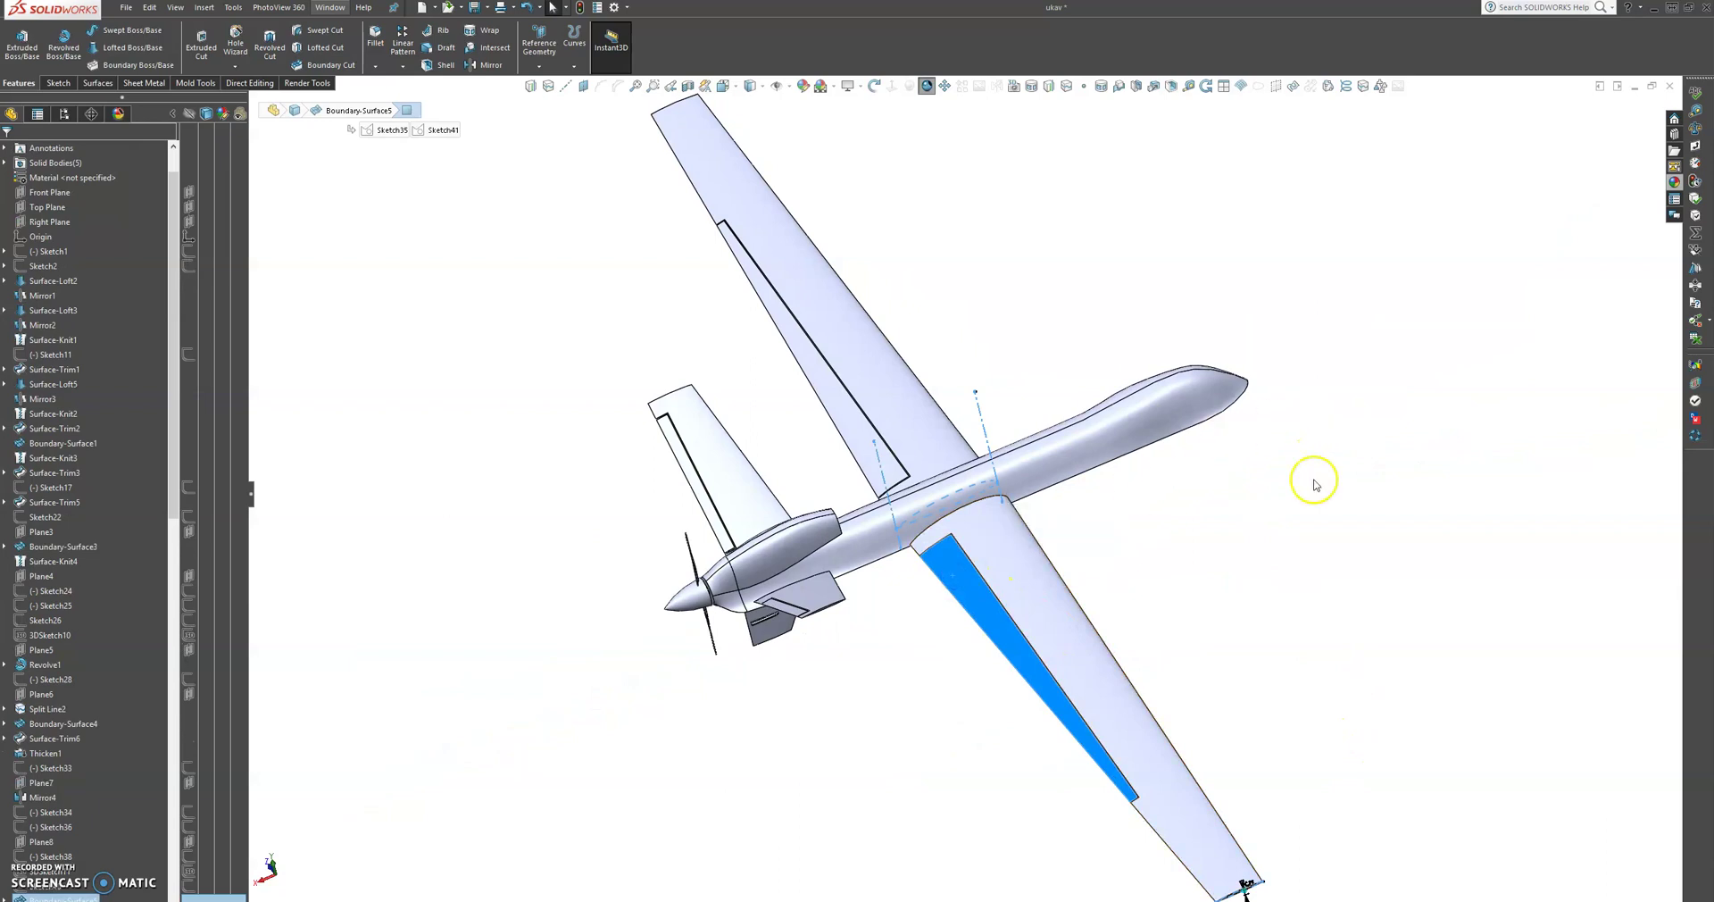
{"action": "left_click", "coordinate": [996, 565]}
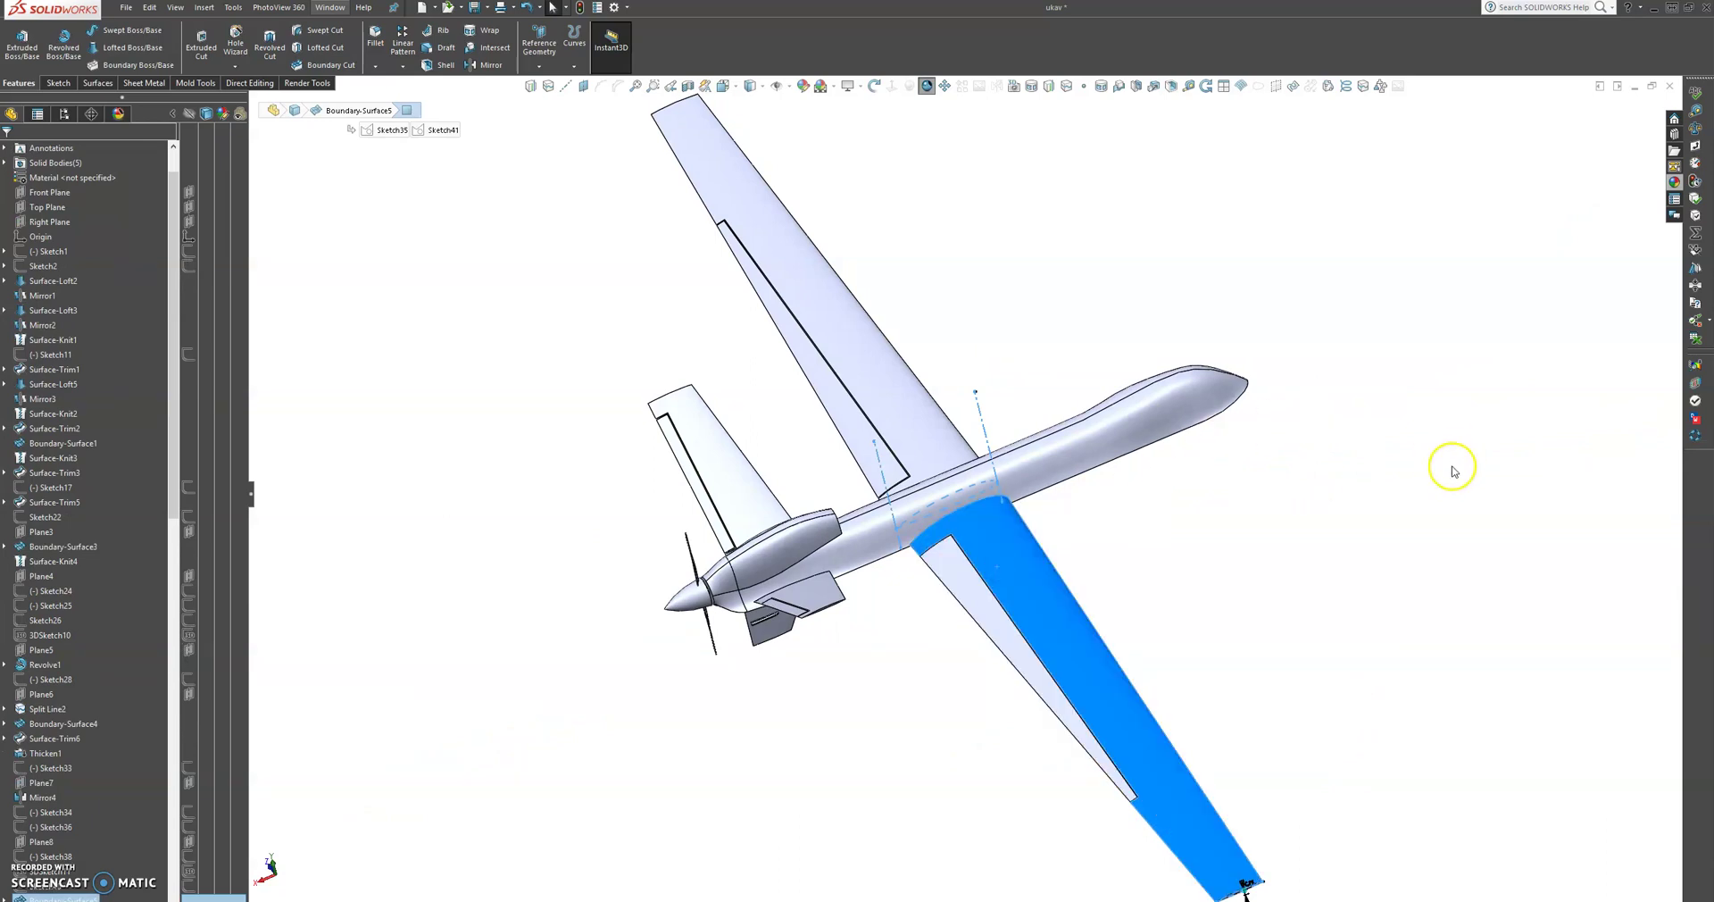
{"action": "mouse_move", "coordinate": [1152, 651]}
{"action": "left_mouse_down"}
{"action": "mouse_move", "coordinate": [1157, 502]}
{"action": "mouse_move", "coordinate": [1328, 412]}
{"action": "mouse_move", "coordinate": [1461, 528]}
{"action": "mouse_move", "coordinate": [1377, 504]}
{"action": "mouse_move", "coordinate": [1187, 512]}
{"action": "mouse_move", "coordinate": [1063, 678]}
{"action": "mouse_move", "coordinate": [1106, 708]}
{"action": "mouse_move", "coordinate": [1147, 702]}
{"action": "mouse_move", "coordinate": [1139, 638]}
{"action": "left_mouse_up"}
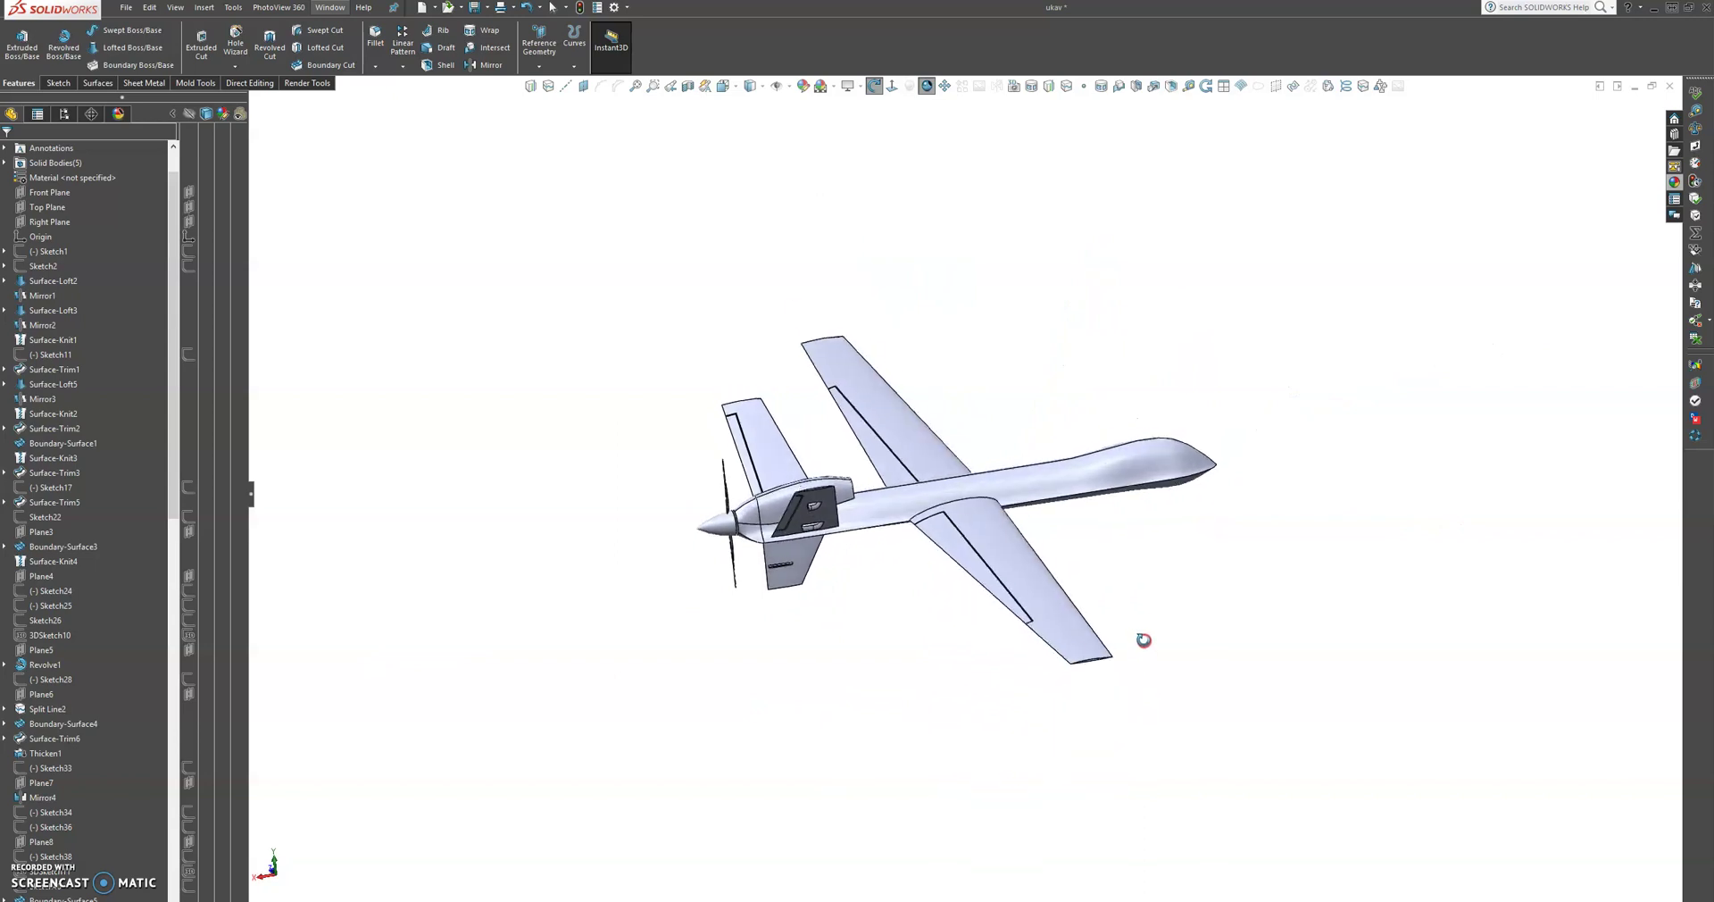
{"action": "key", "text": "Escape"}
{"action": "scroll", "coordinate": [1003, 557], "scroll_direction": "down", "scroll_amount": 2}
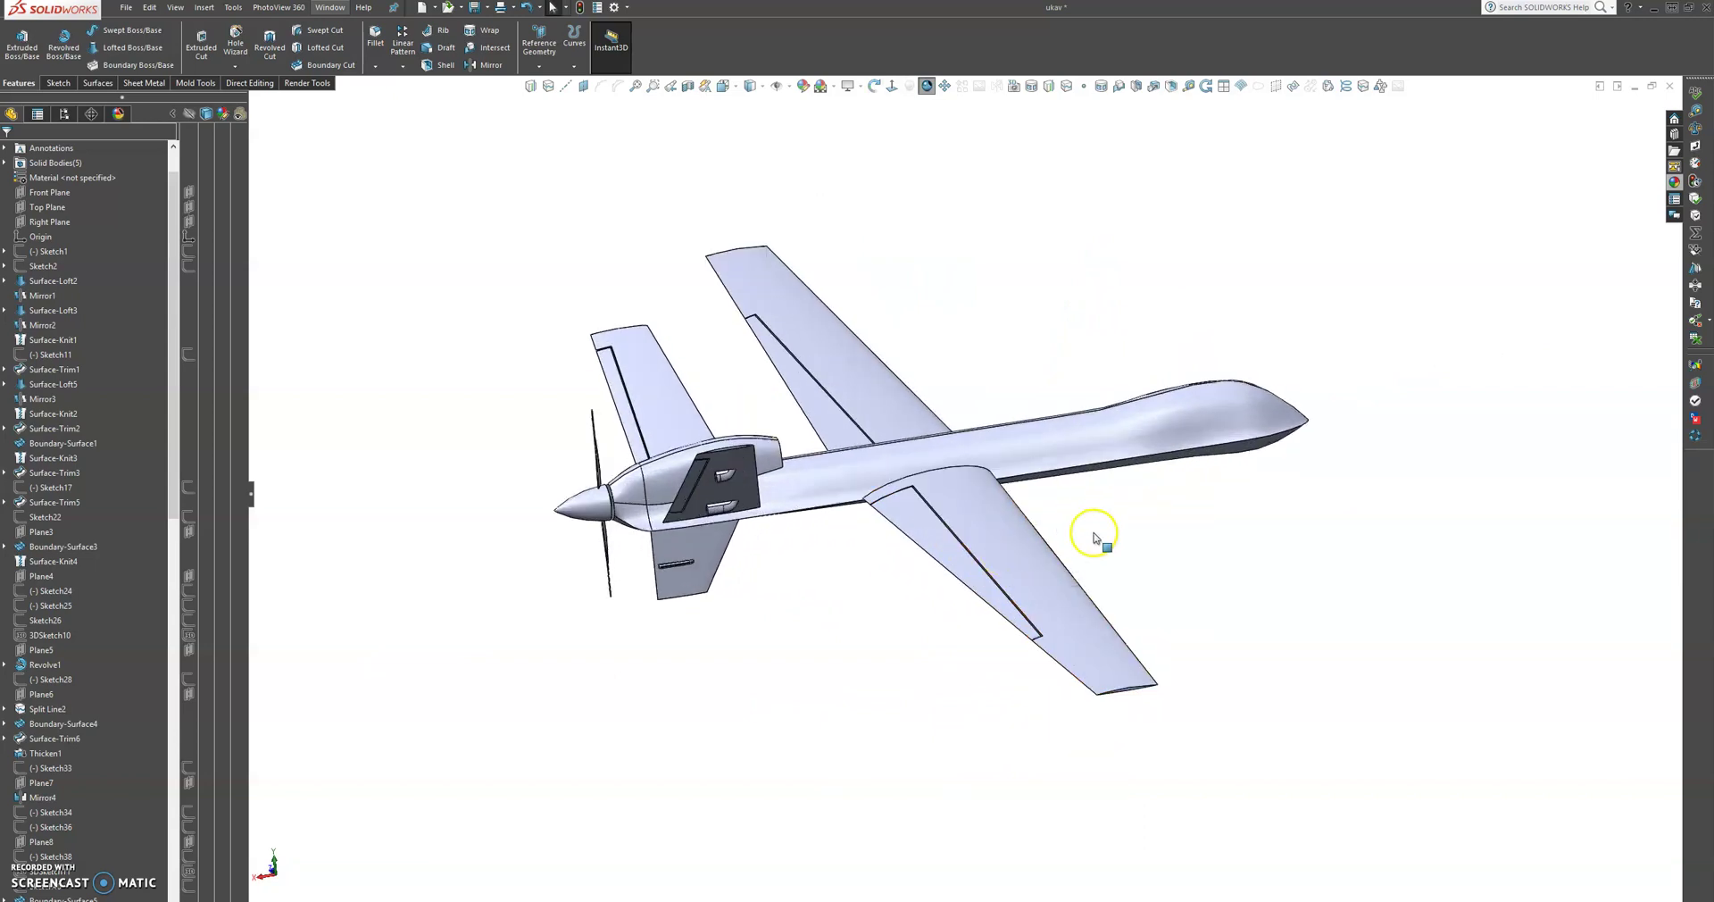
Show the sketch absorbed in the last extruded cut so its control-surface outlines display over the model.
{"action": "left_click_drag", "start_coordinate": [175, 437], "coordinate": [174, 850]}
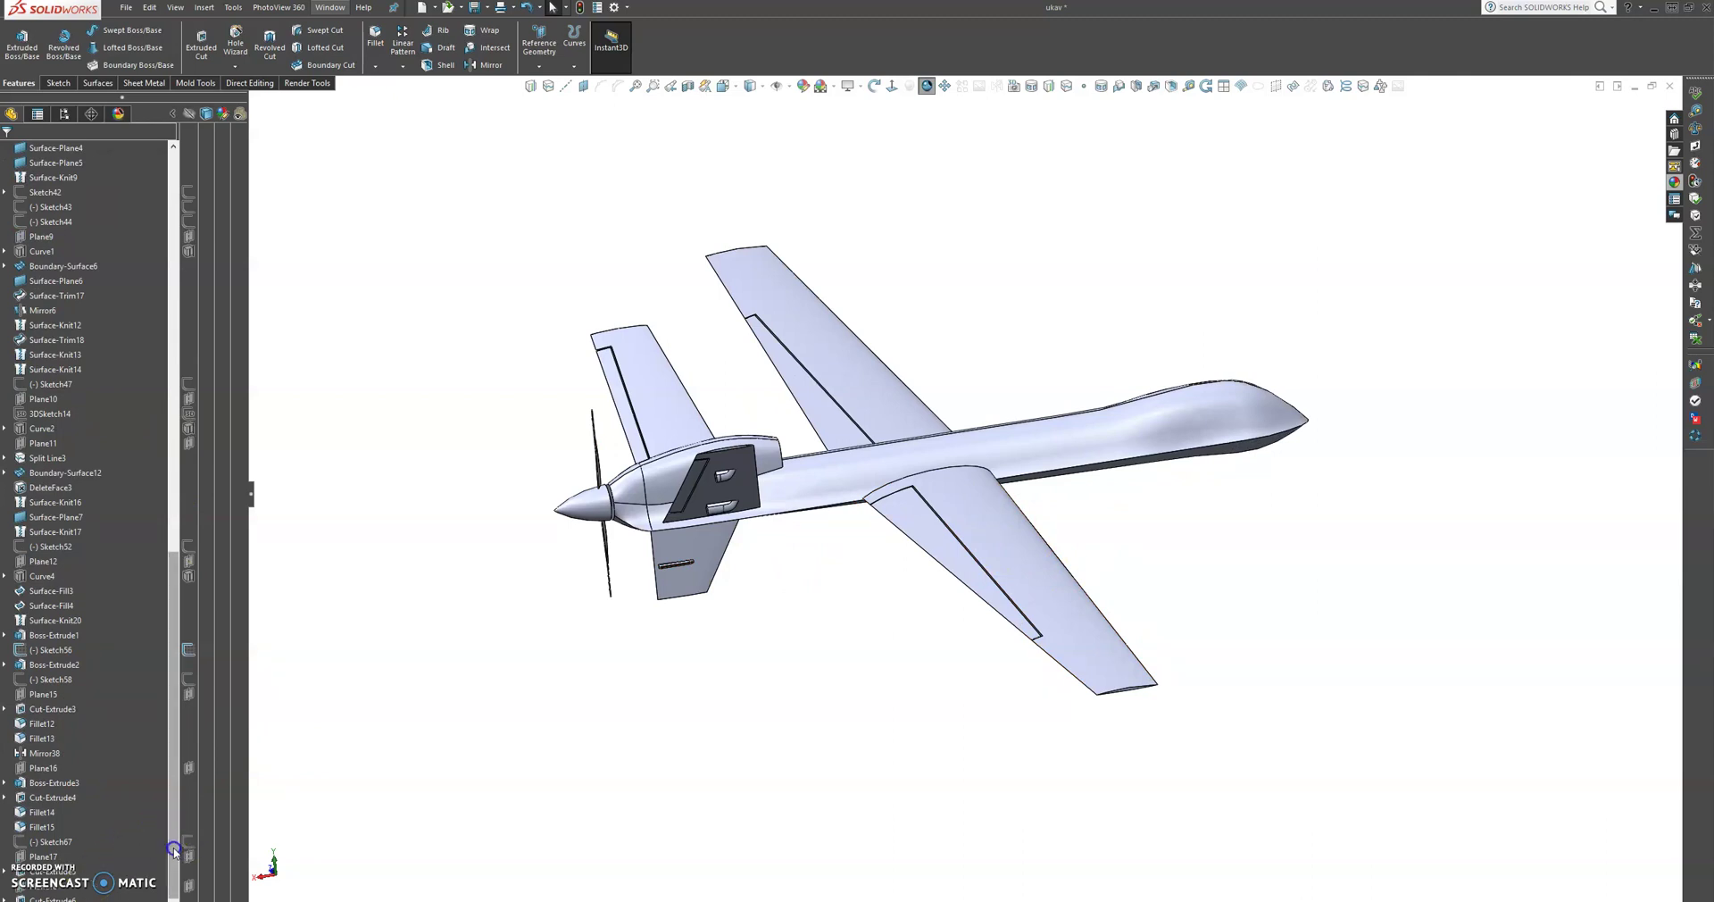
{"action": "scroll", "coordinate": [23, 888], "scroll_direction": "down", "scroll_amount": 1}
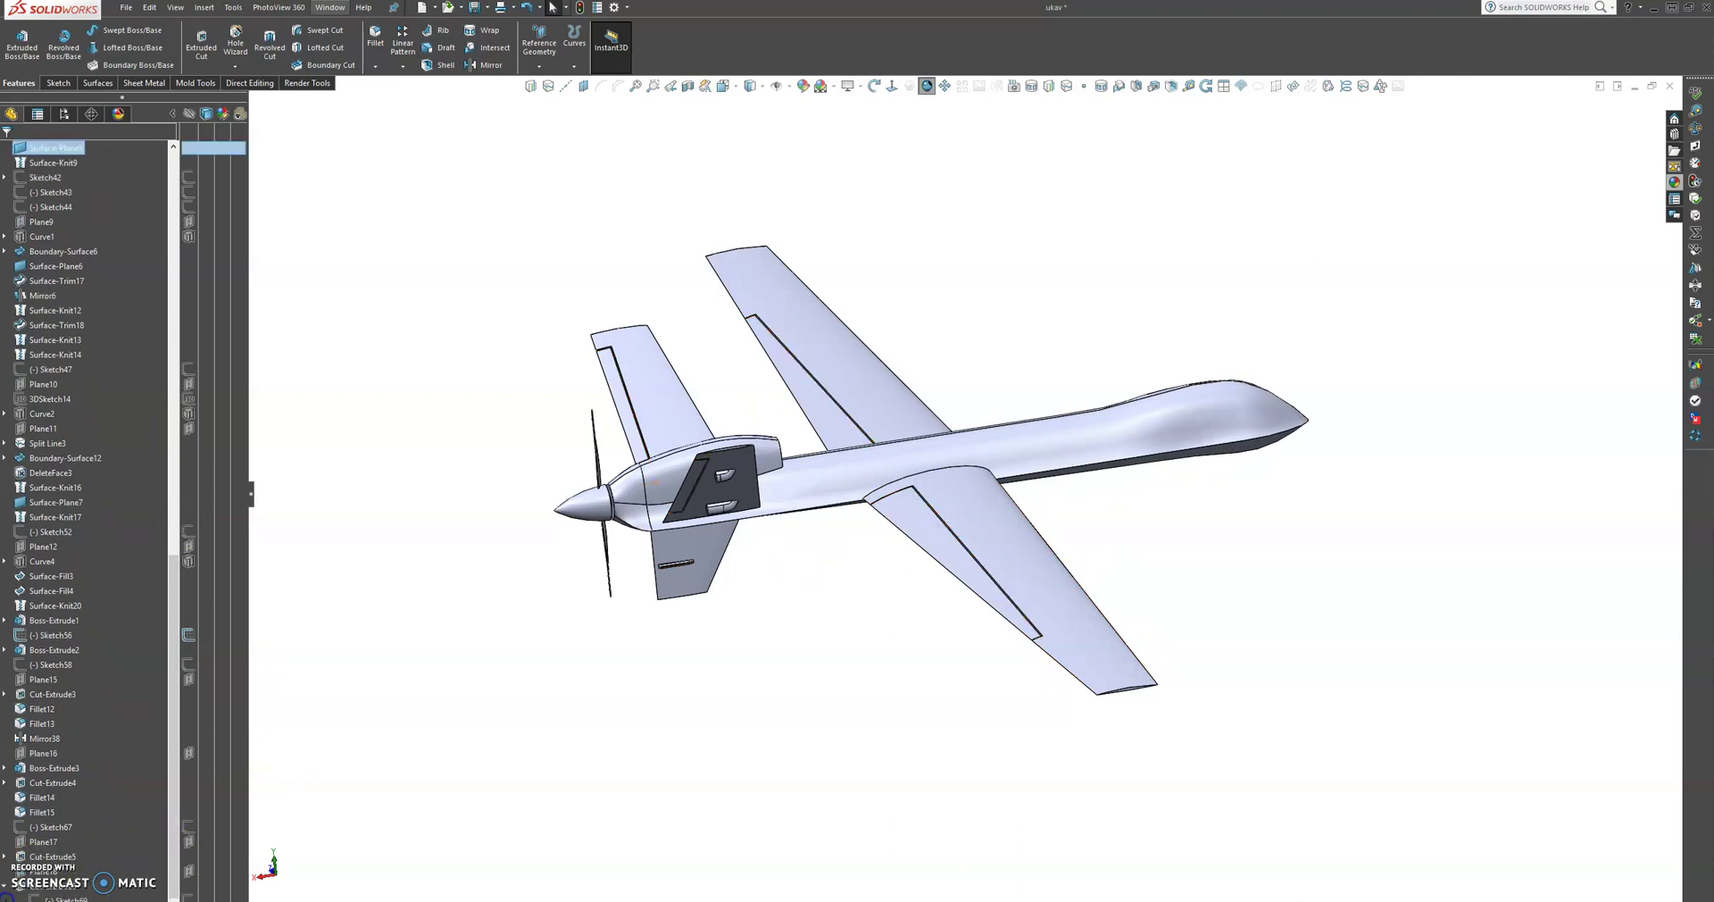
{"action": "left_click", "coordinate": [49, 896]}
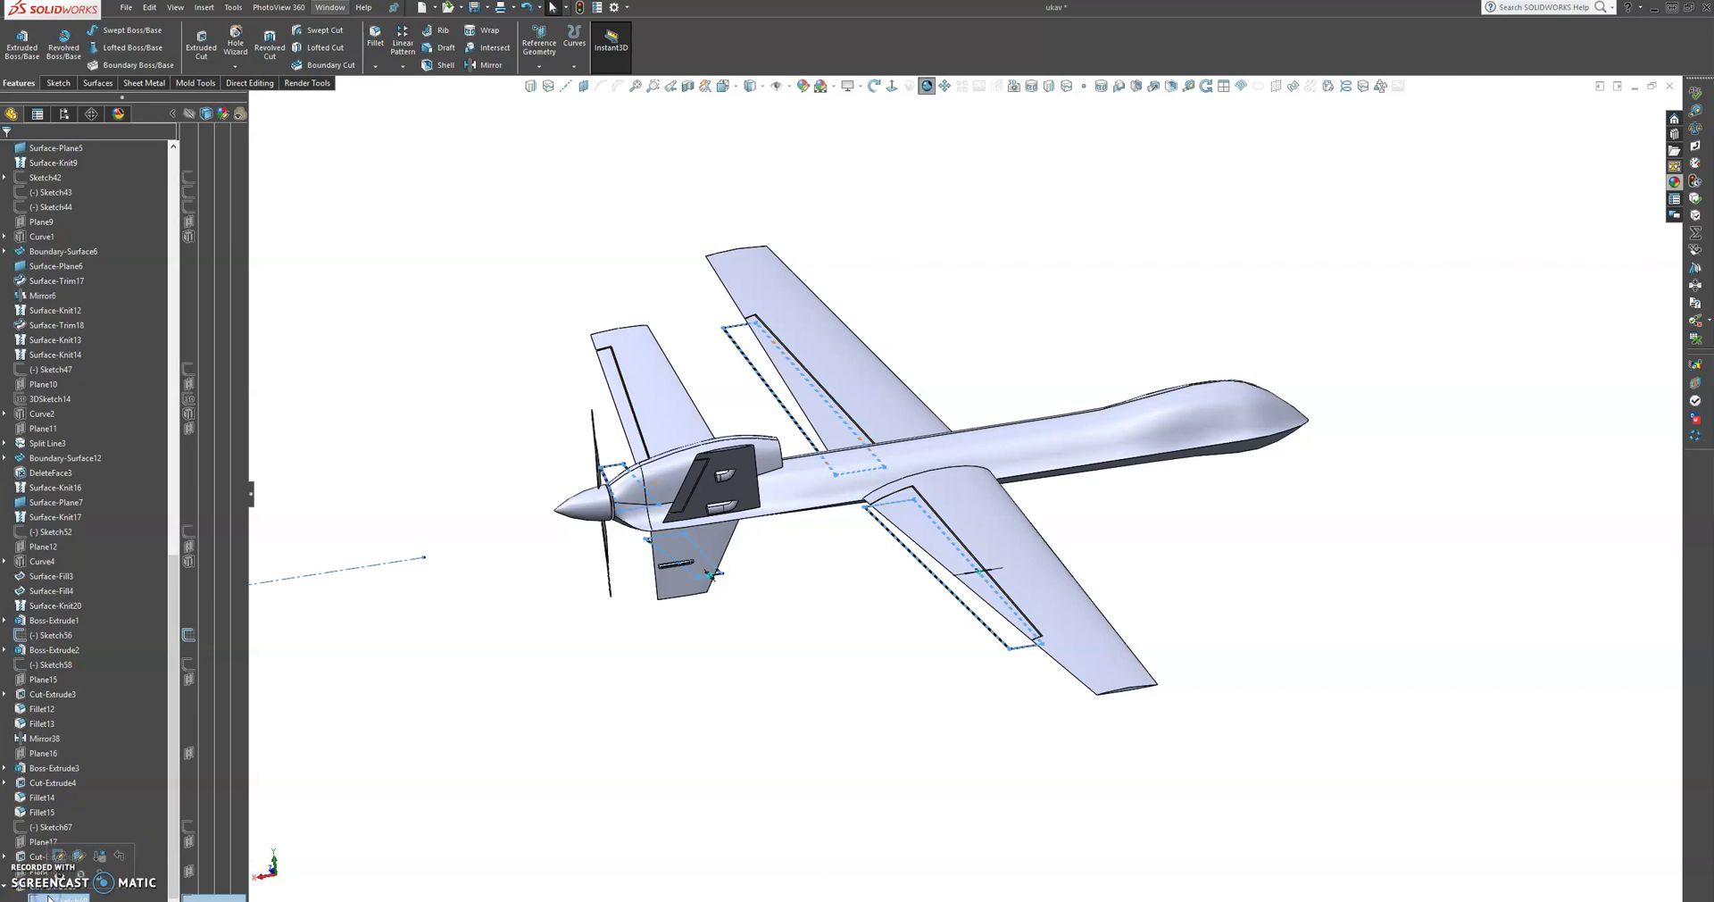
{"action": "key", "text": "Escape"}
{"action": "left_click", "coordinate": [911, 668]}
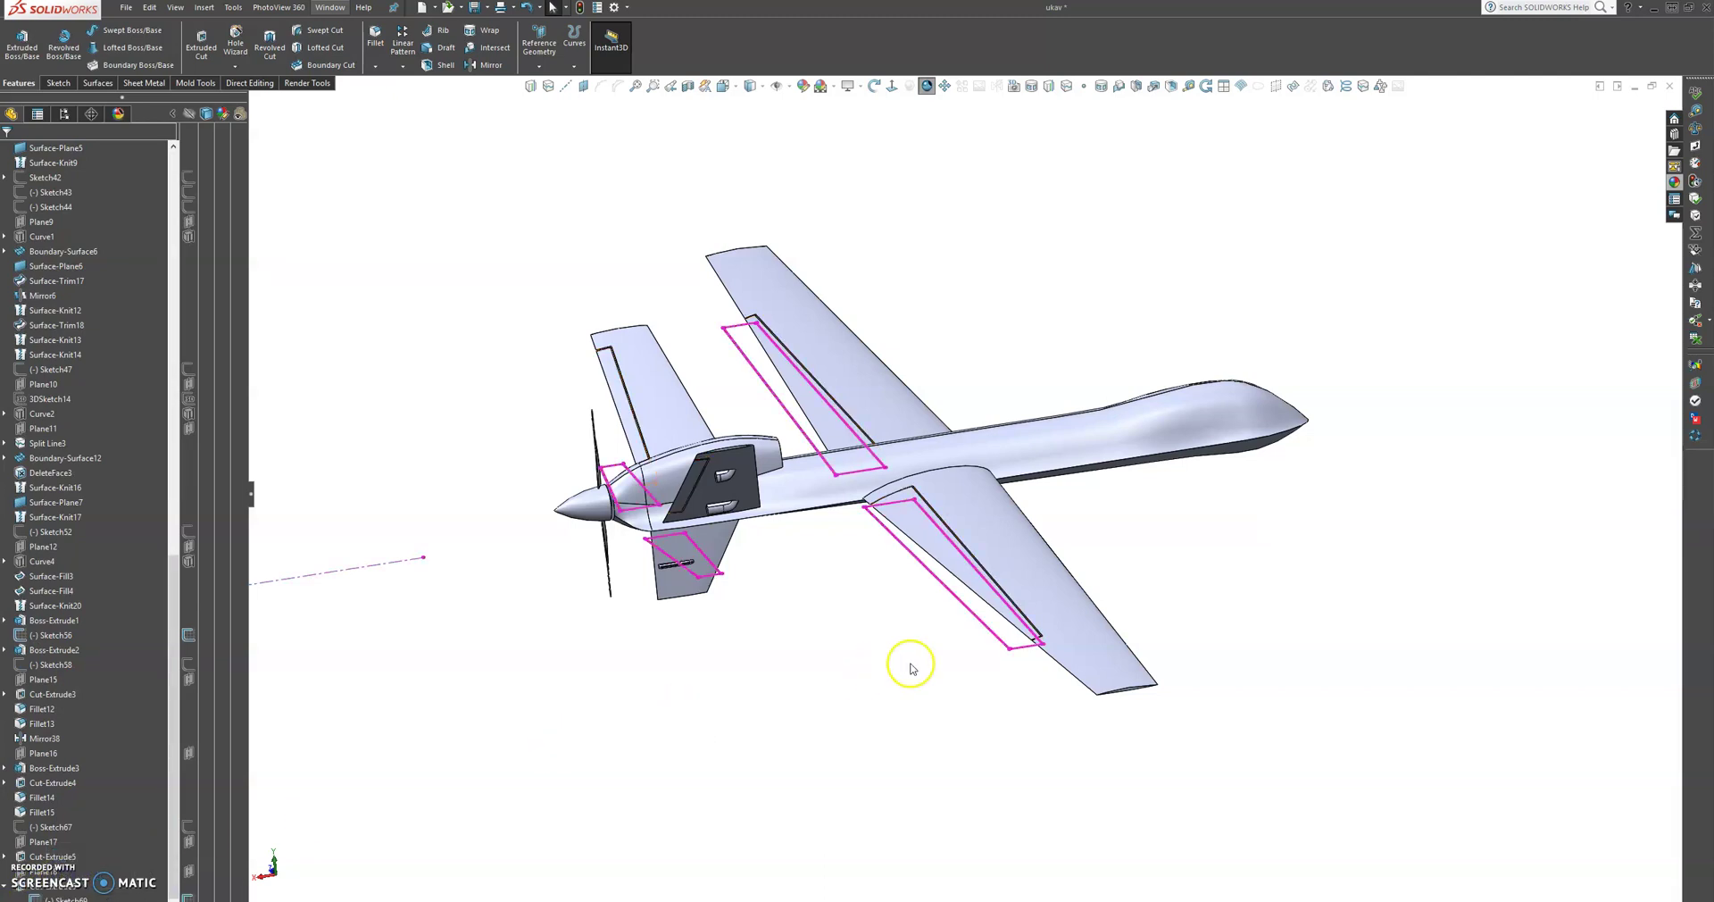
Start a new sketch on the Top Plane.
{"action": "scroll", "coordinate": [936, 623], "scroll_direction": "down", "scroll_amount": 3}
{"action": "scroll", "coordinate": [929, 594], "scroll_direction": "up", "scroll_amount": 5}
{"action": "middle_click_drag", "start_coordinate": [903, 600], "coordinate": [878, 550]}
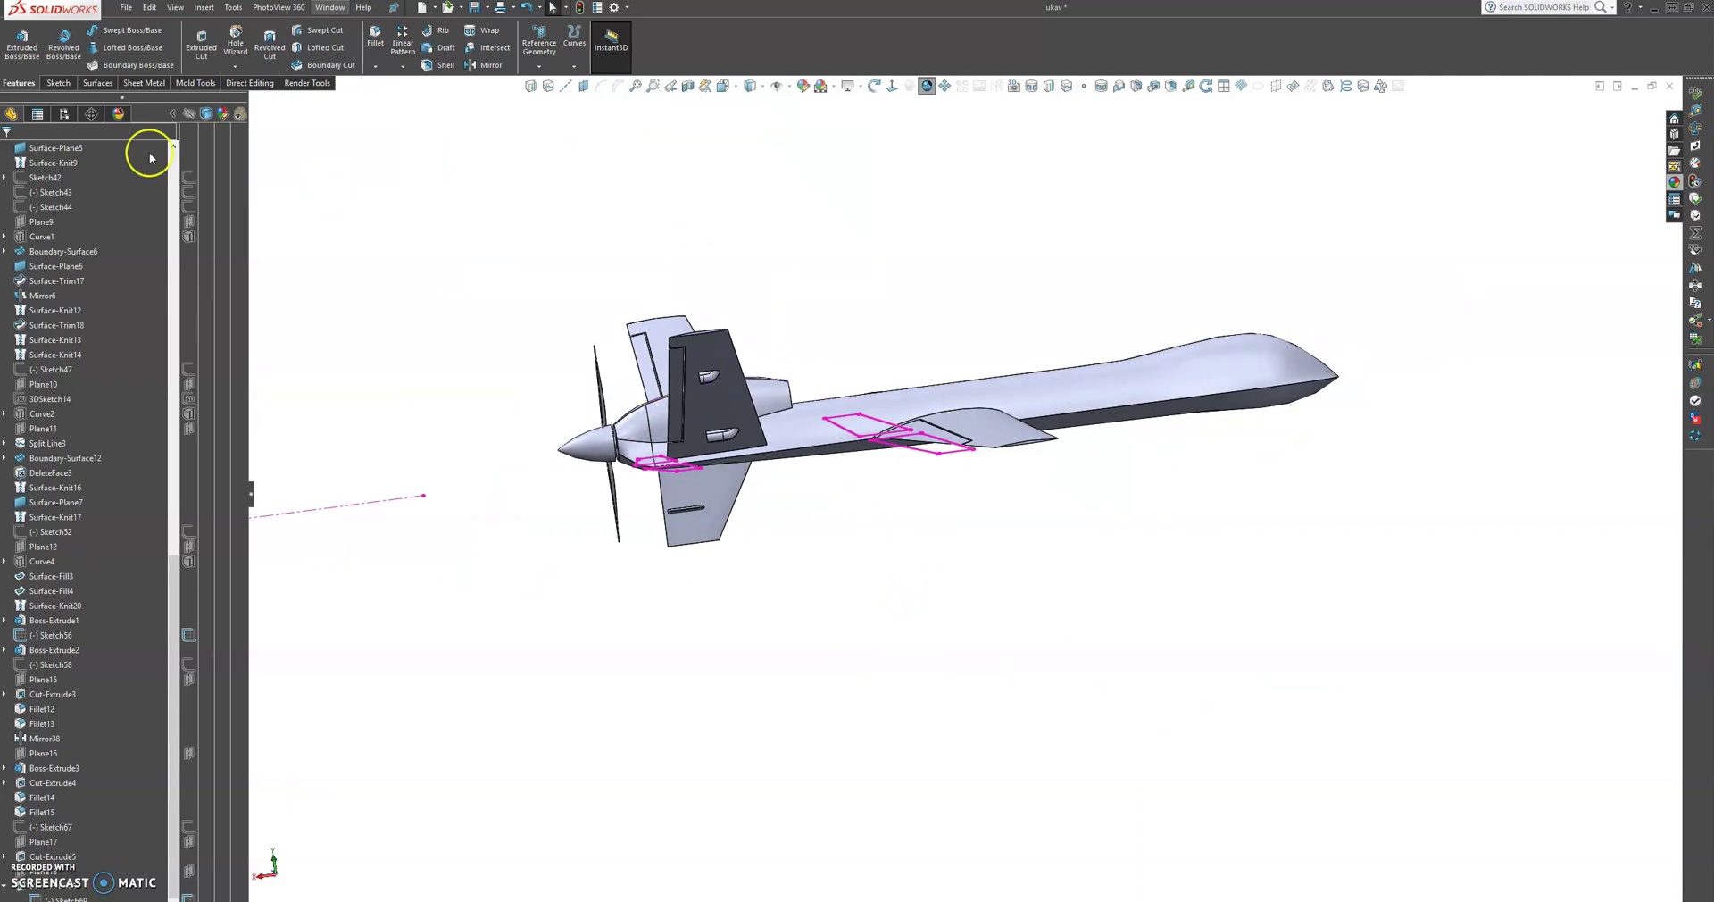
{"action": "left_click_drag", "start_coordinate": [170, 673], "coordinate": [150, 243]}
{"action": "left_click", "coordinate": [52, 252]}
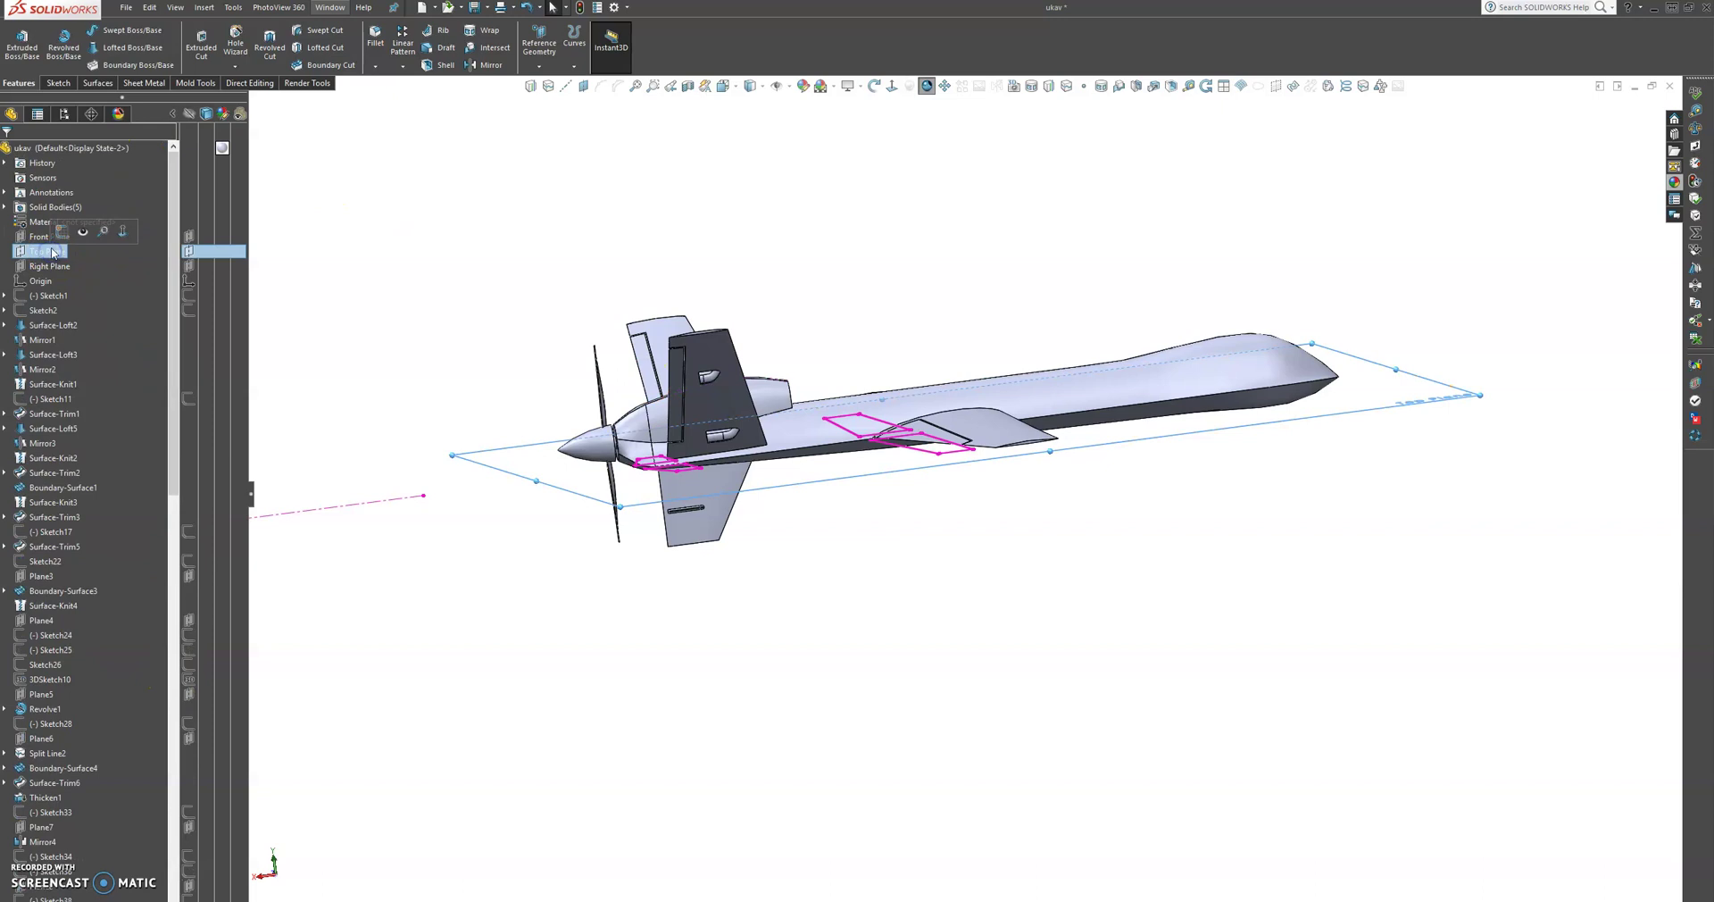
Start Convert Entities and pick the four outer outline edges of one wing's control surface from the displayed cut sketch.
{"action": "scroll", "coordinate": [861, 337], "scroll_direction": "down", "scroll_amount": 3}
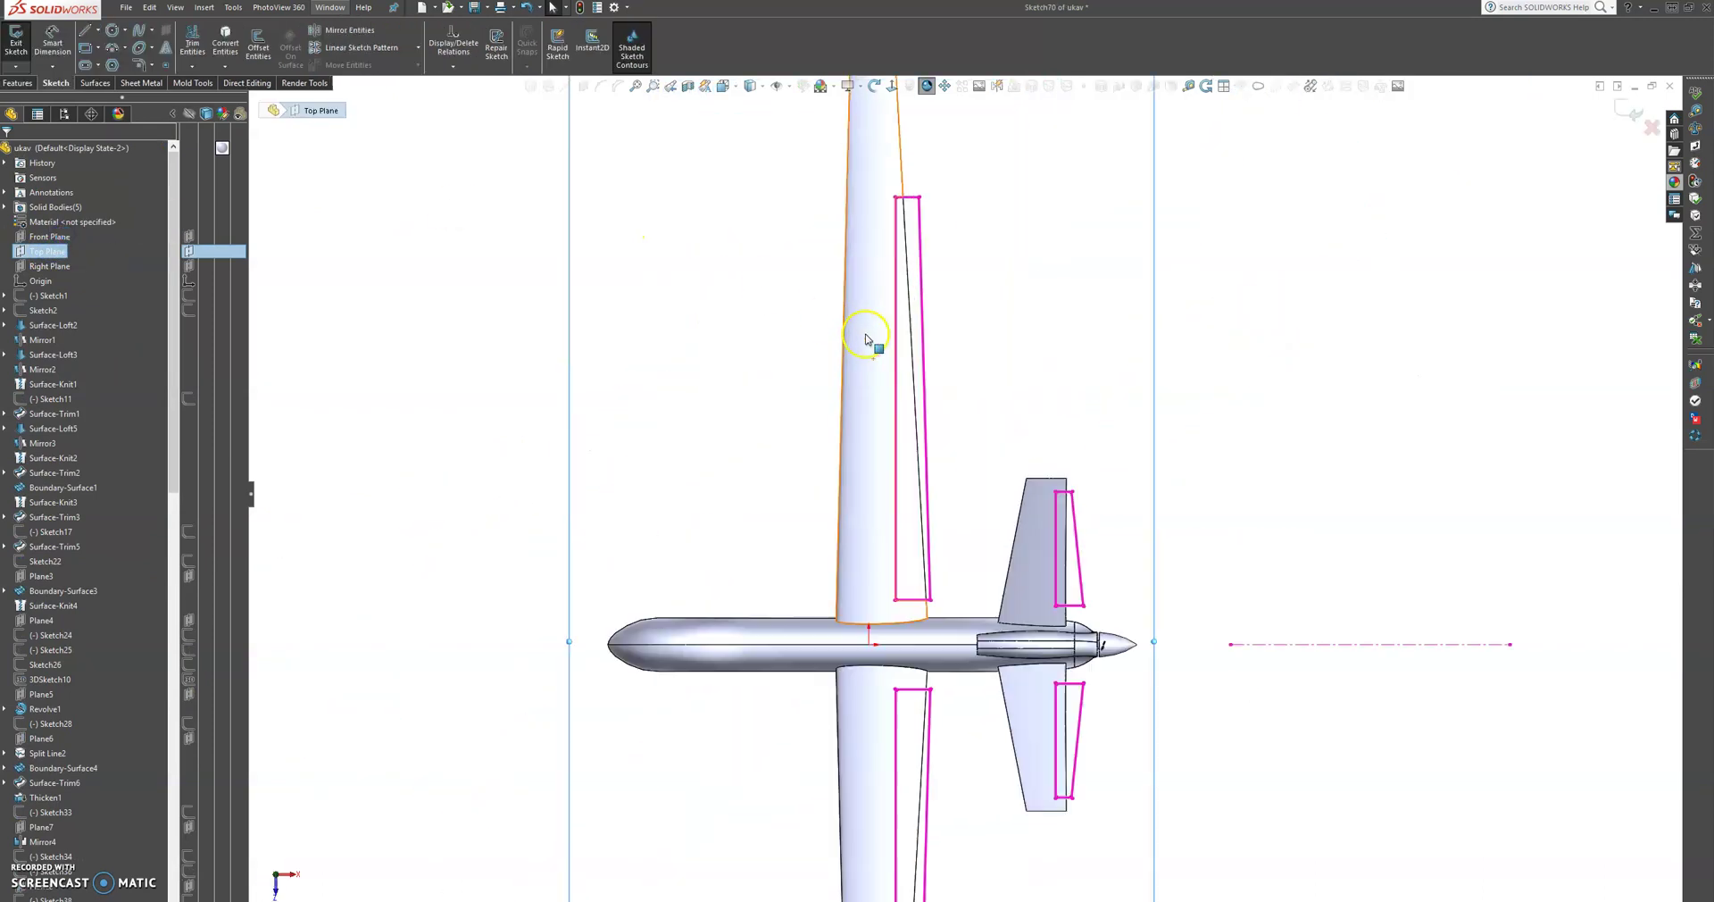
{"action": "scroll", "coordinate": [964, 179], "scroll_direction": "down", "scroll_amount": 4}
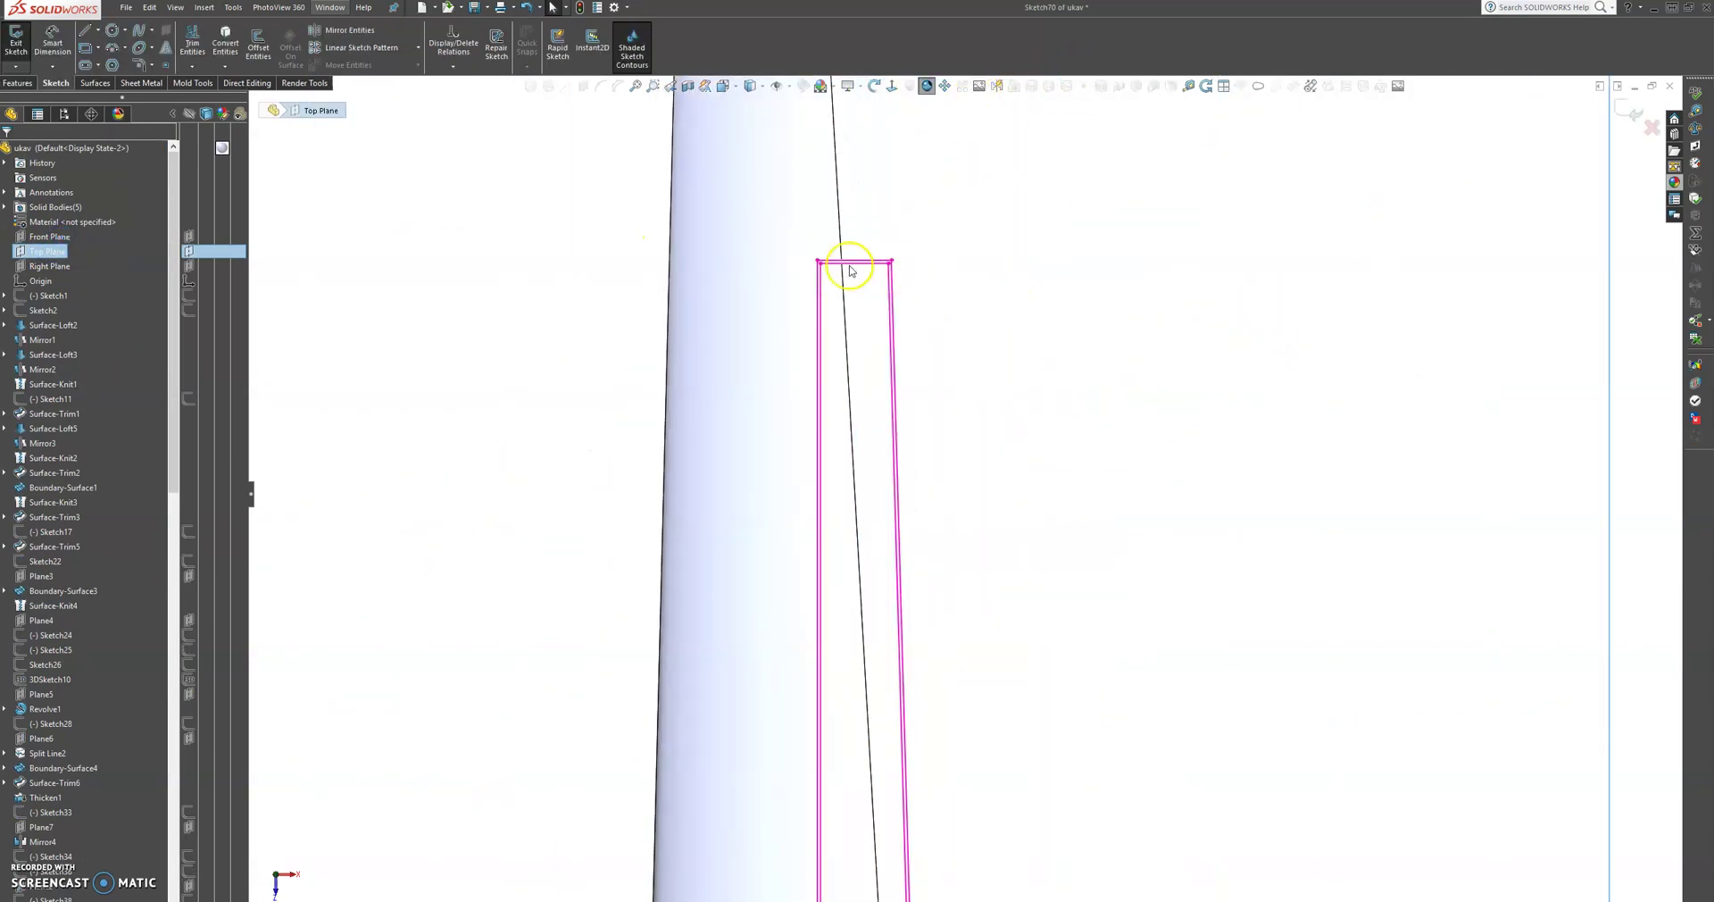
{"action": "left_click", "coordinate": [235, 43]}
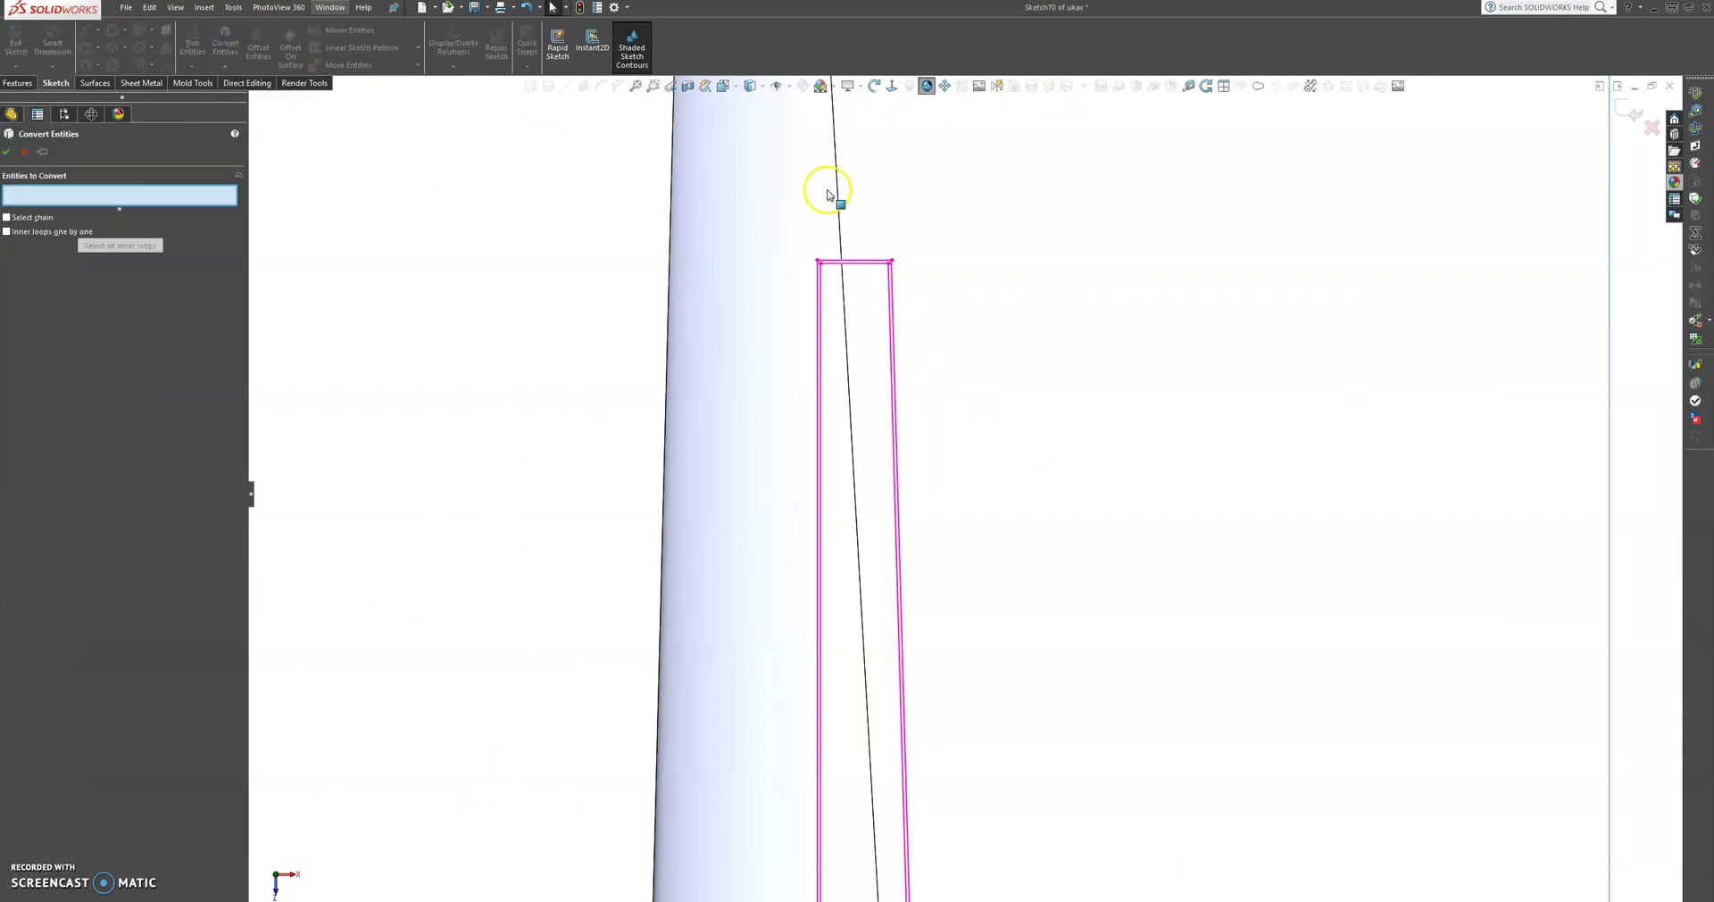
{"action": "left_click", "coordinate": [871, 262]}
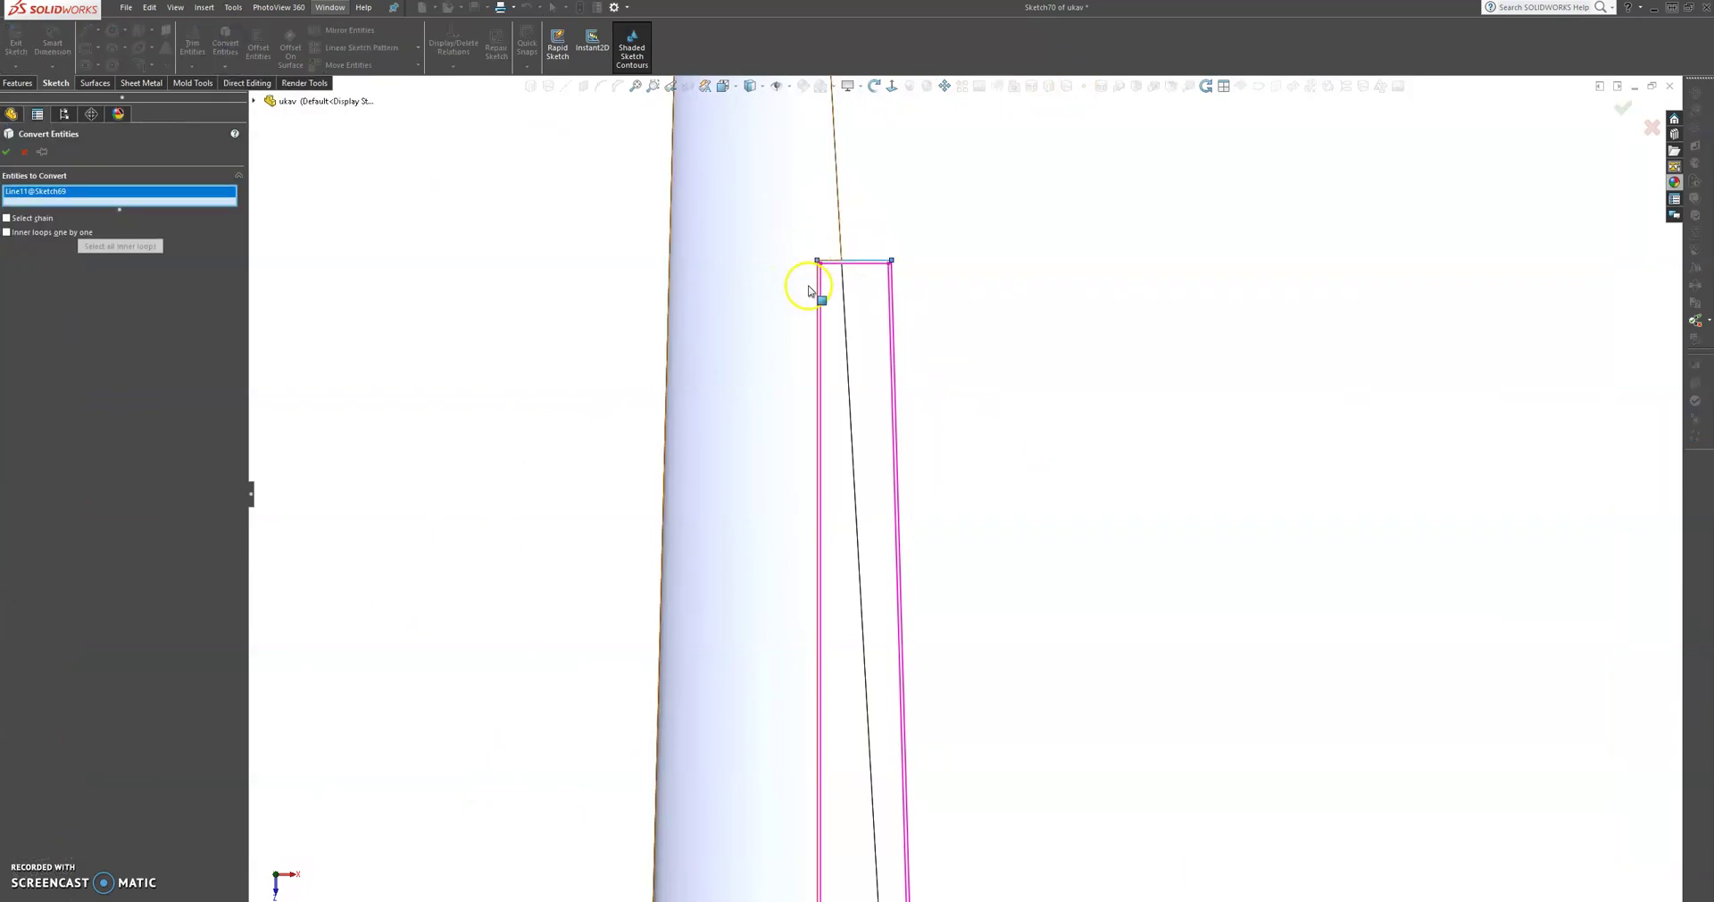
{"action": "scroll", "coordinate": [816, 299], "scroll_direction": "down", "scroll_amount": 3}
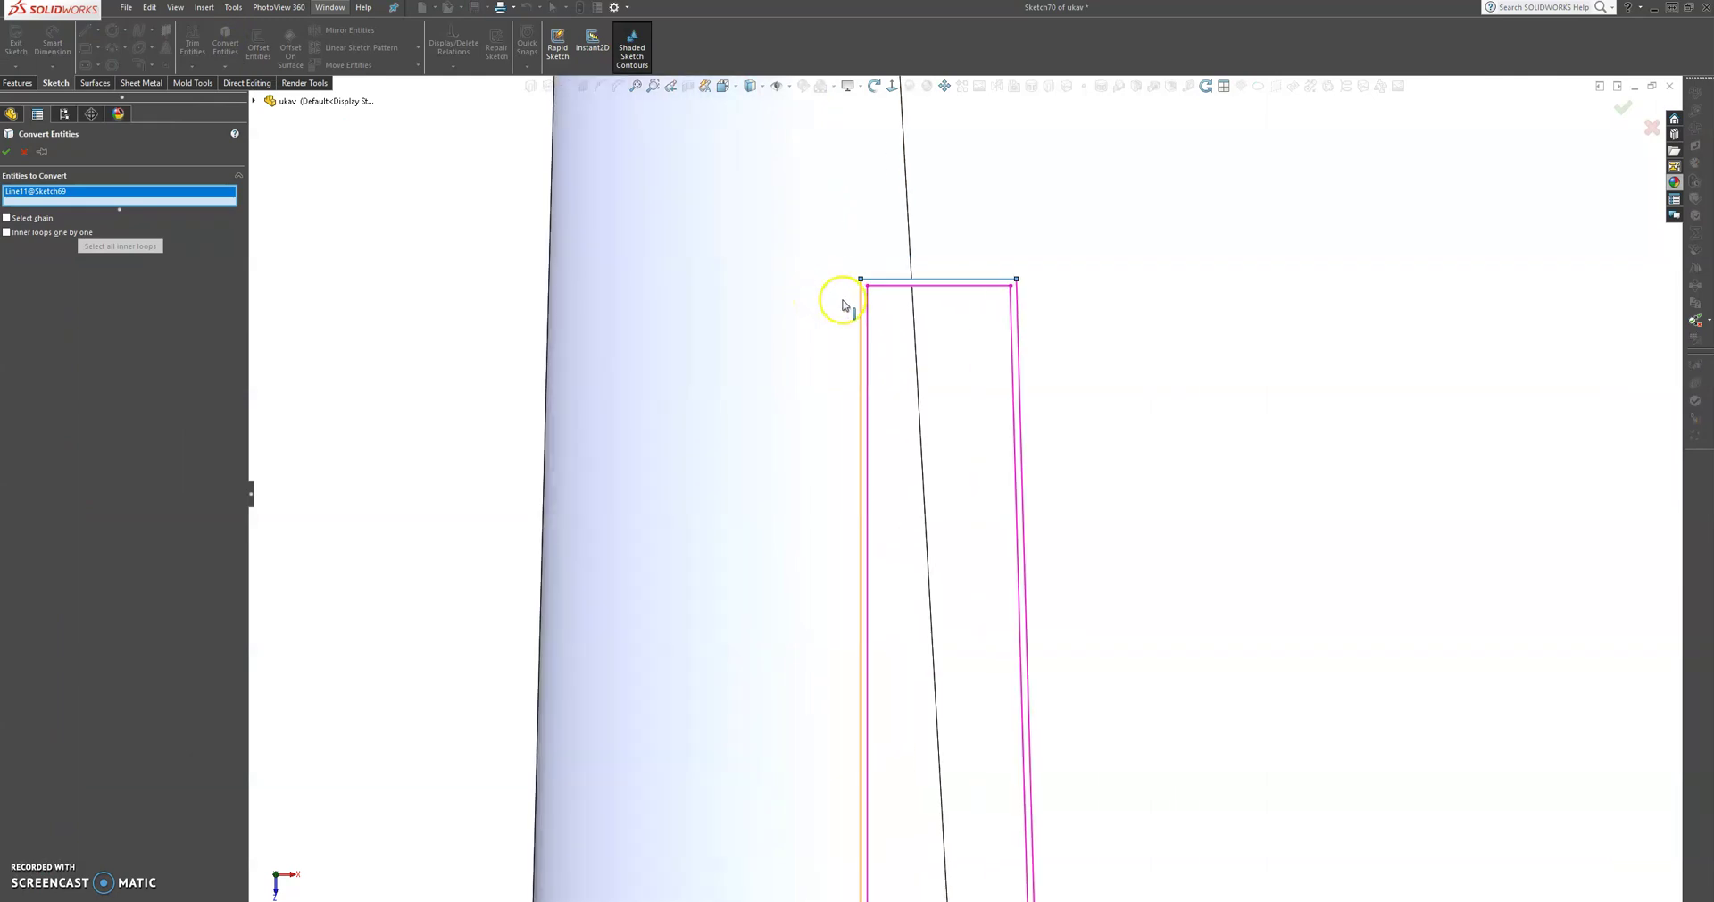
{"action": "left_click", "coordinate": [860, 314]}
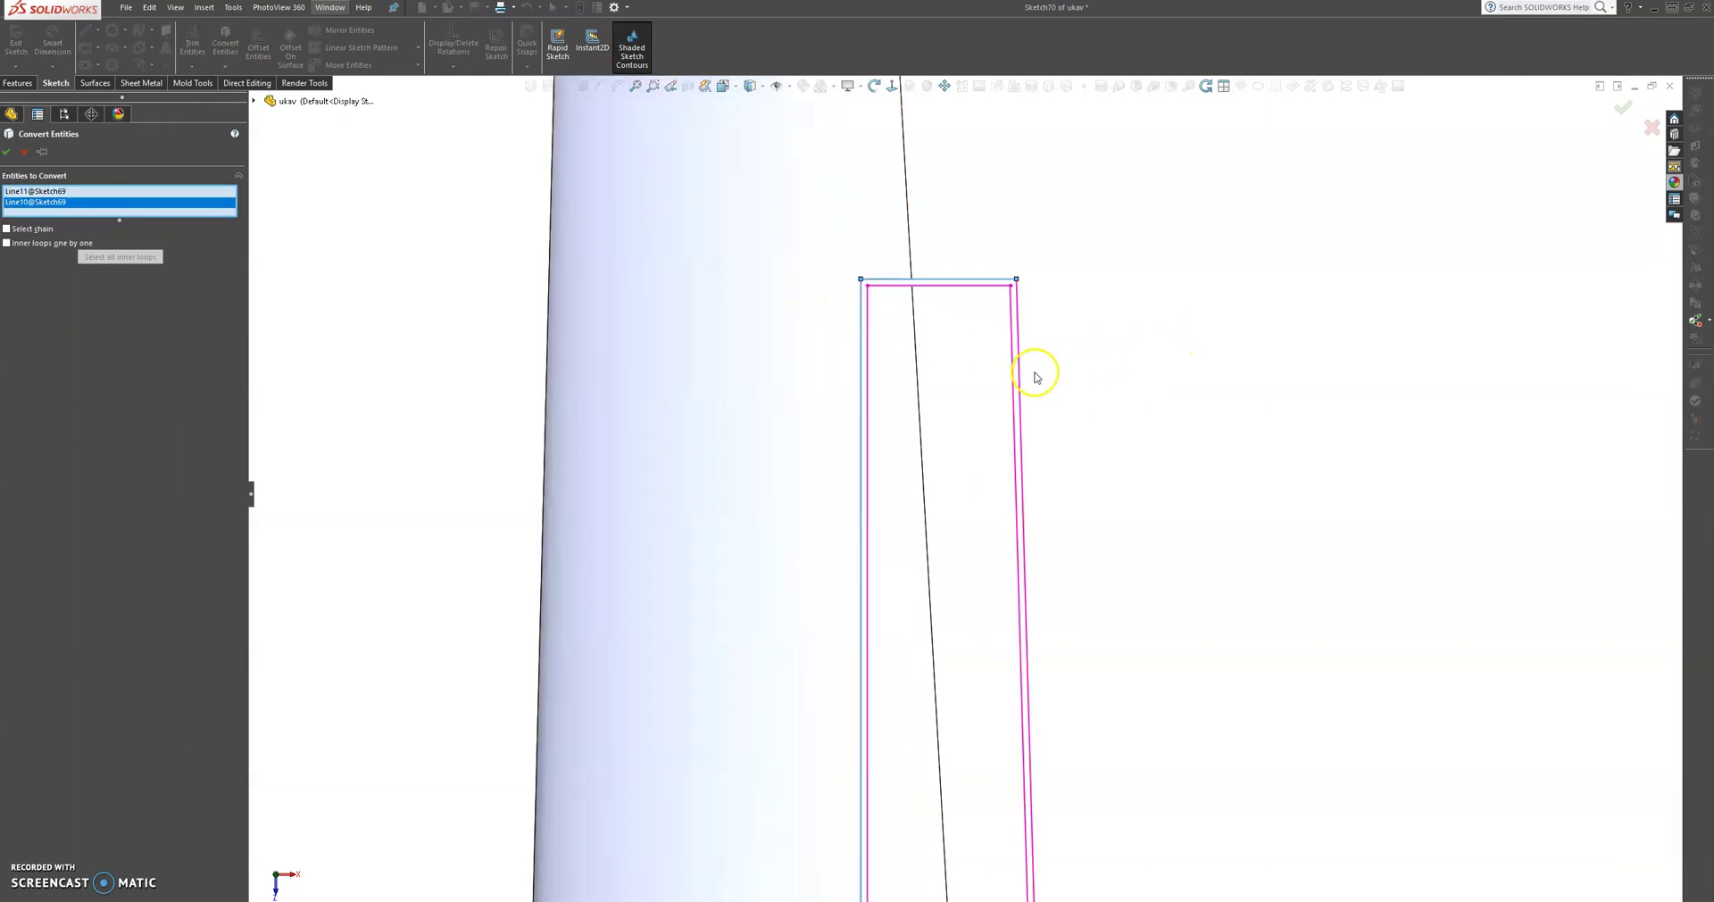
{"action": "left_click", "coordinate": [1022, 375]}
{"action": "scroll", "coordinate": [1036, 379], "scroll_direction": "up", "scroll_amount": 10}
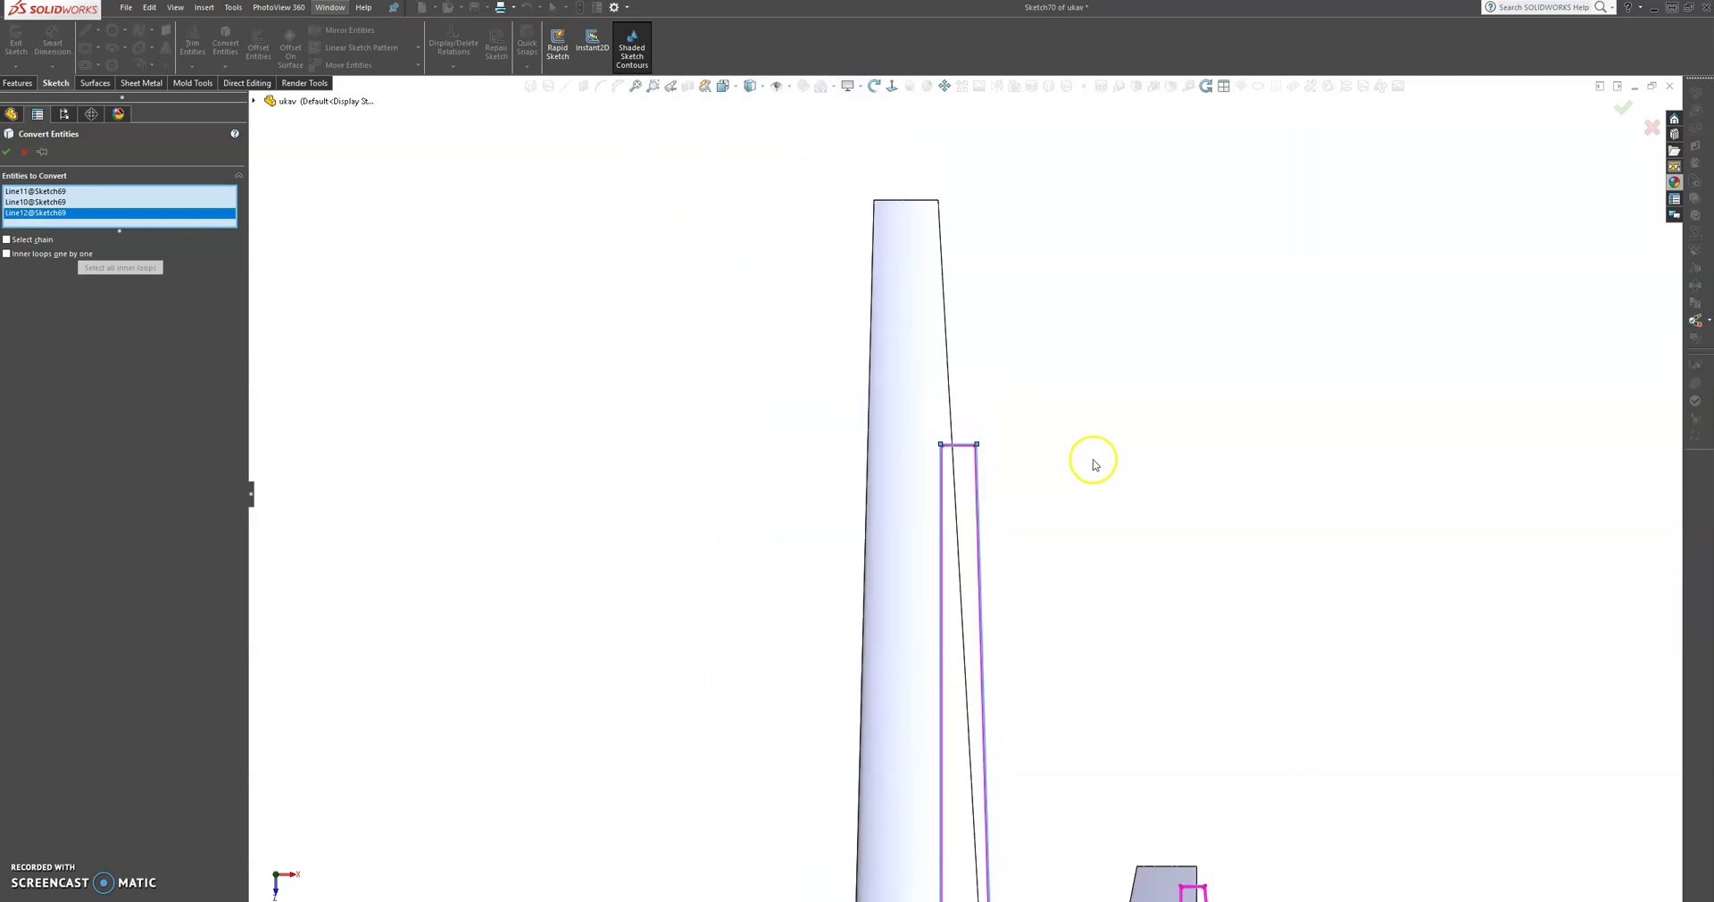
{"action": "scroll", "coordinate": [999, 729], "scroll_direction": "down", "scroll_amount": 10}
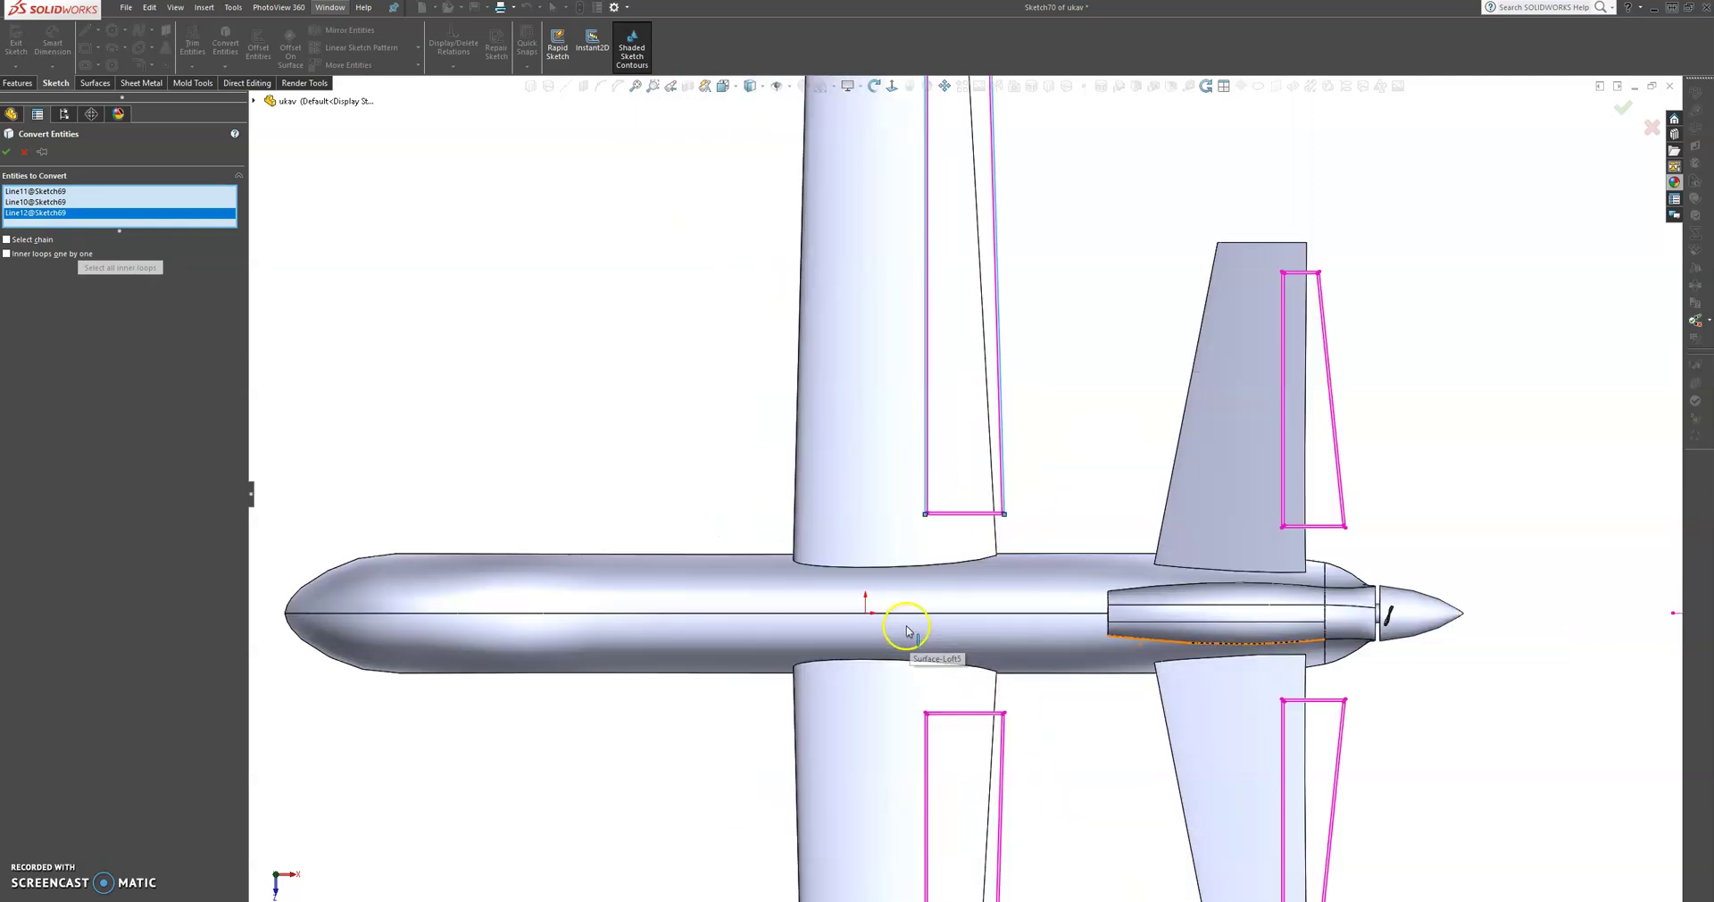
{"action": "left_click", "coordinate": [1033, 320]}
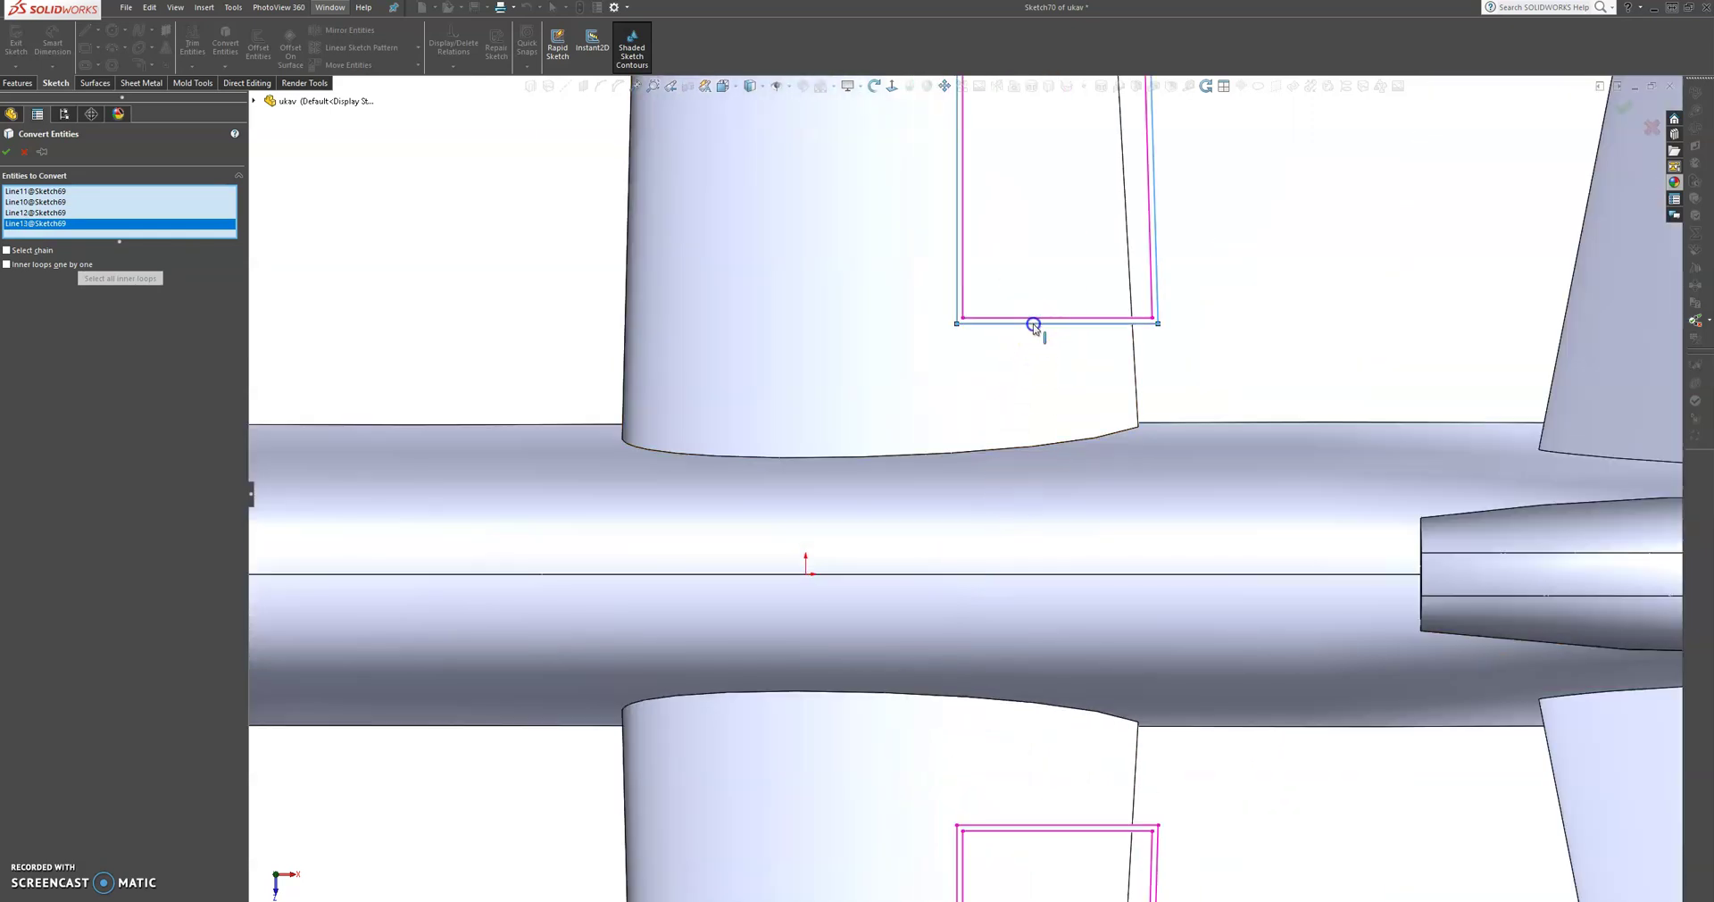
Add the four outer outline edges of the opposite wing's control surface to the entities to convert.
{"action": "scroll", "coordinate": [1060, 571], "scroll_direction": "up", "scroll_amount": 4}
{"action": "scroll", "coordinate": [1060, 571], "scroll_direction": "up", "scroll_amount": 3}
{"action": "scroll", "coordinate": [1041, 593], "scroll_direction": "down", "scroll_amount": 8}
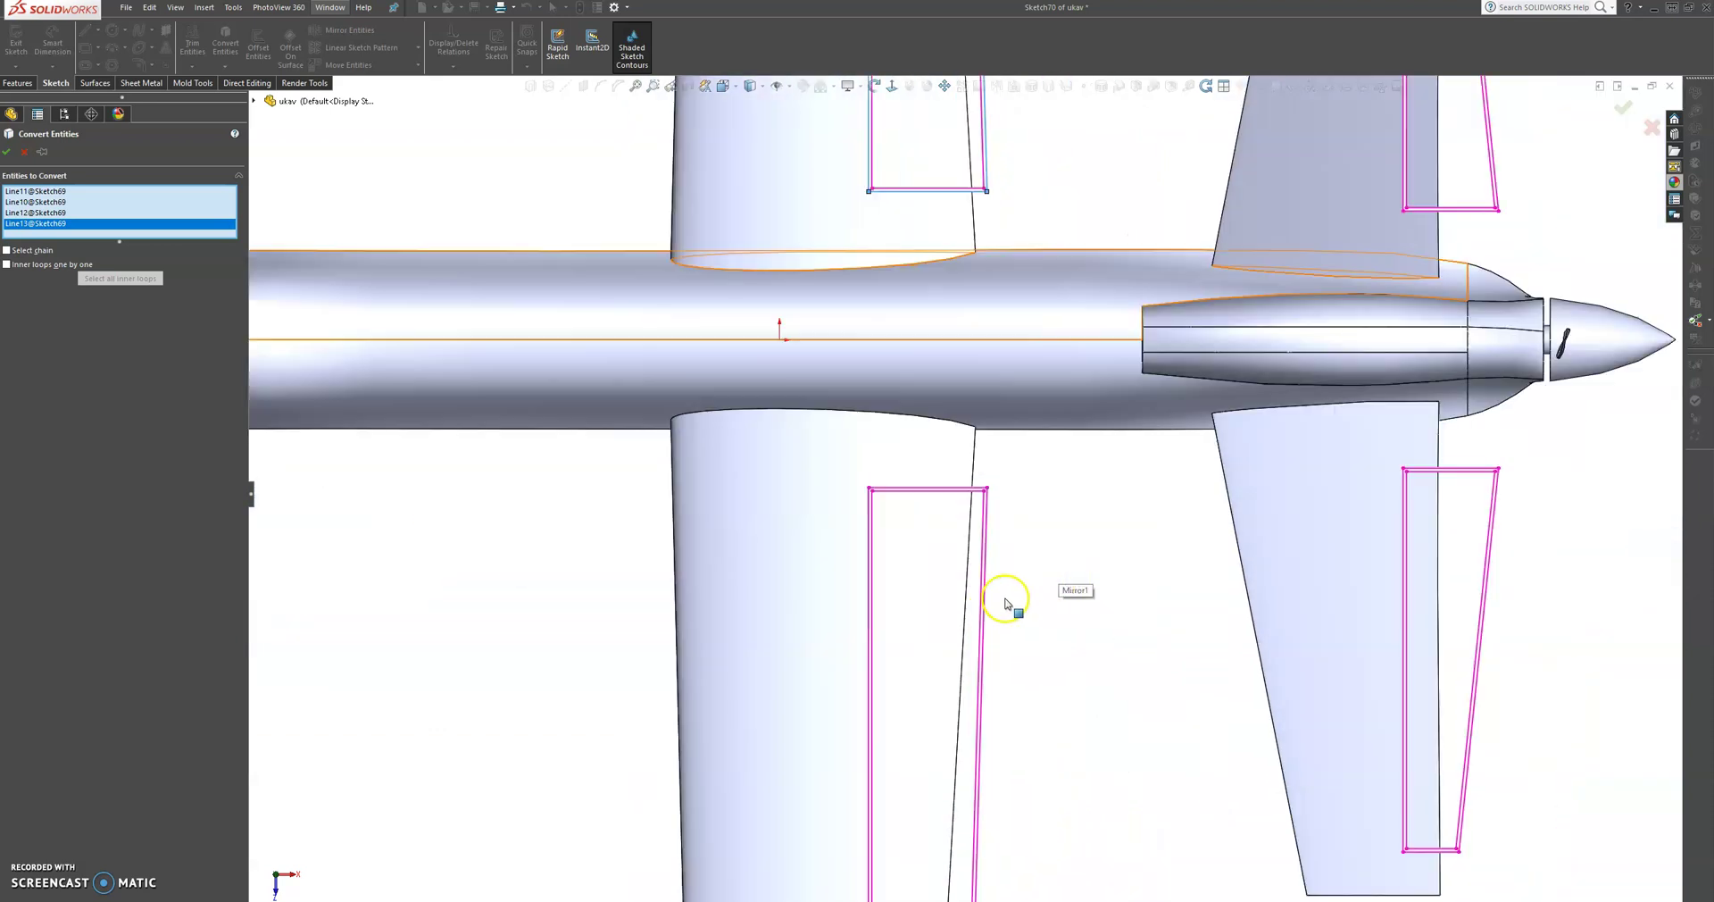
{"action": "left_click", "coordinate": [943, 476]}
{"action": "left_click", "coordinate": [833, 547]}
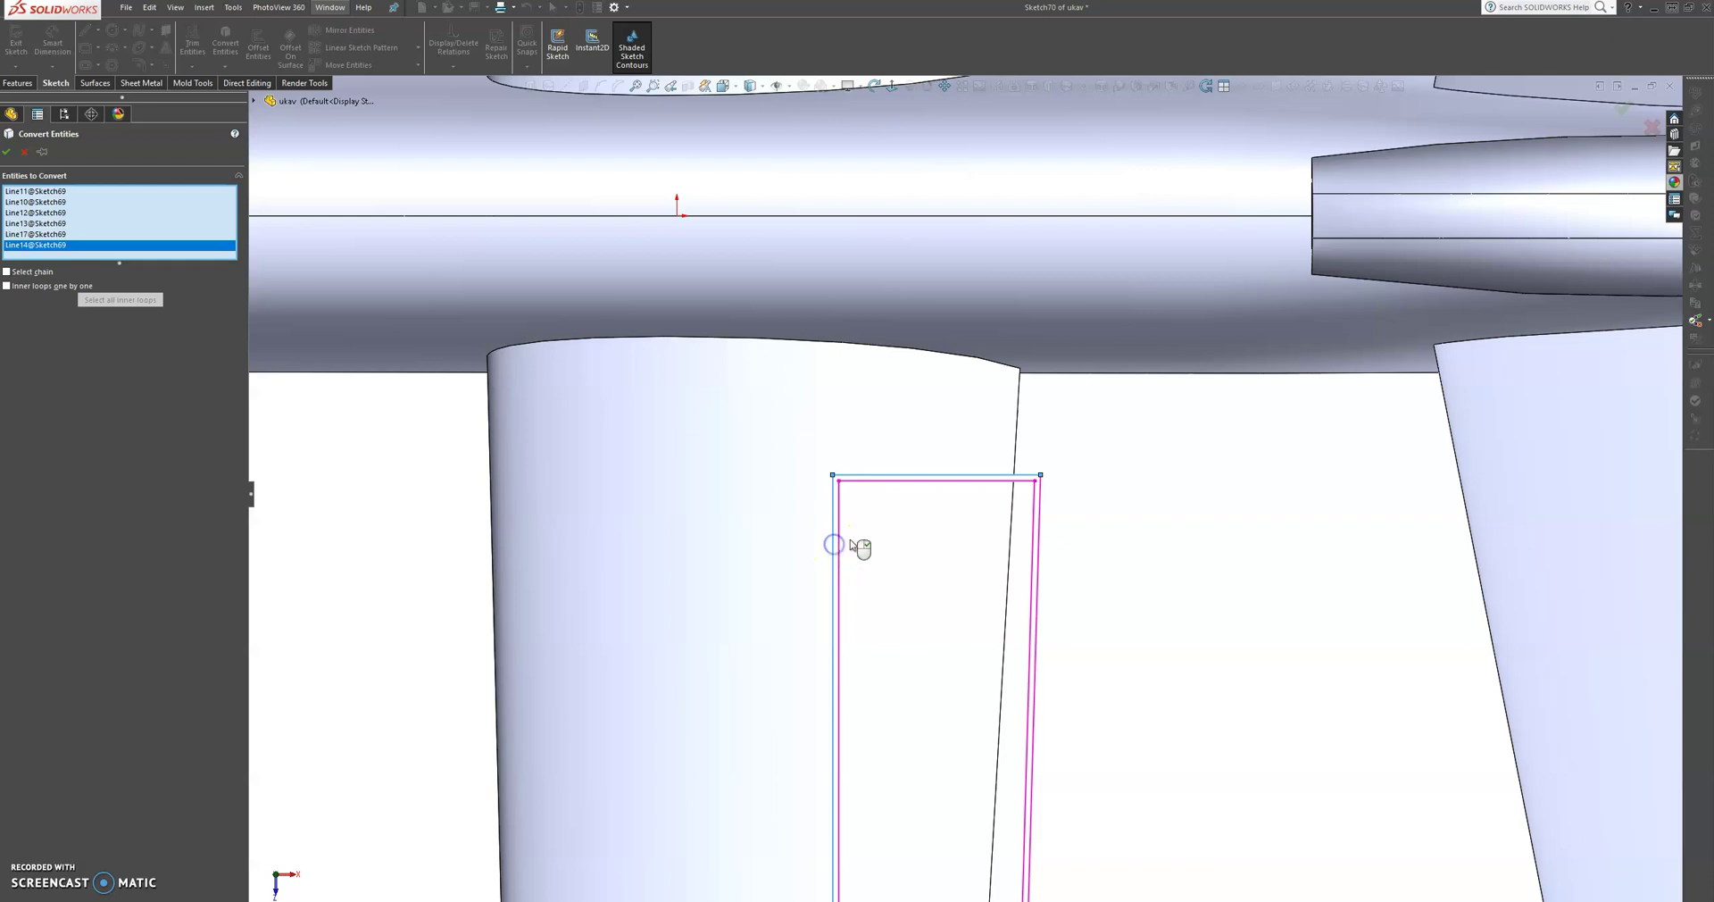
{"action": "left_click", "coordinate": [1041, 542]}
{"action": "scroll", "coordinate": [1143, 749], "scroll_direction": "up", "scroll_amount": 8}
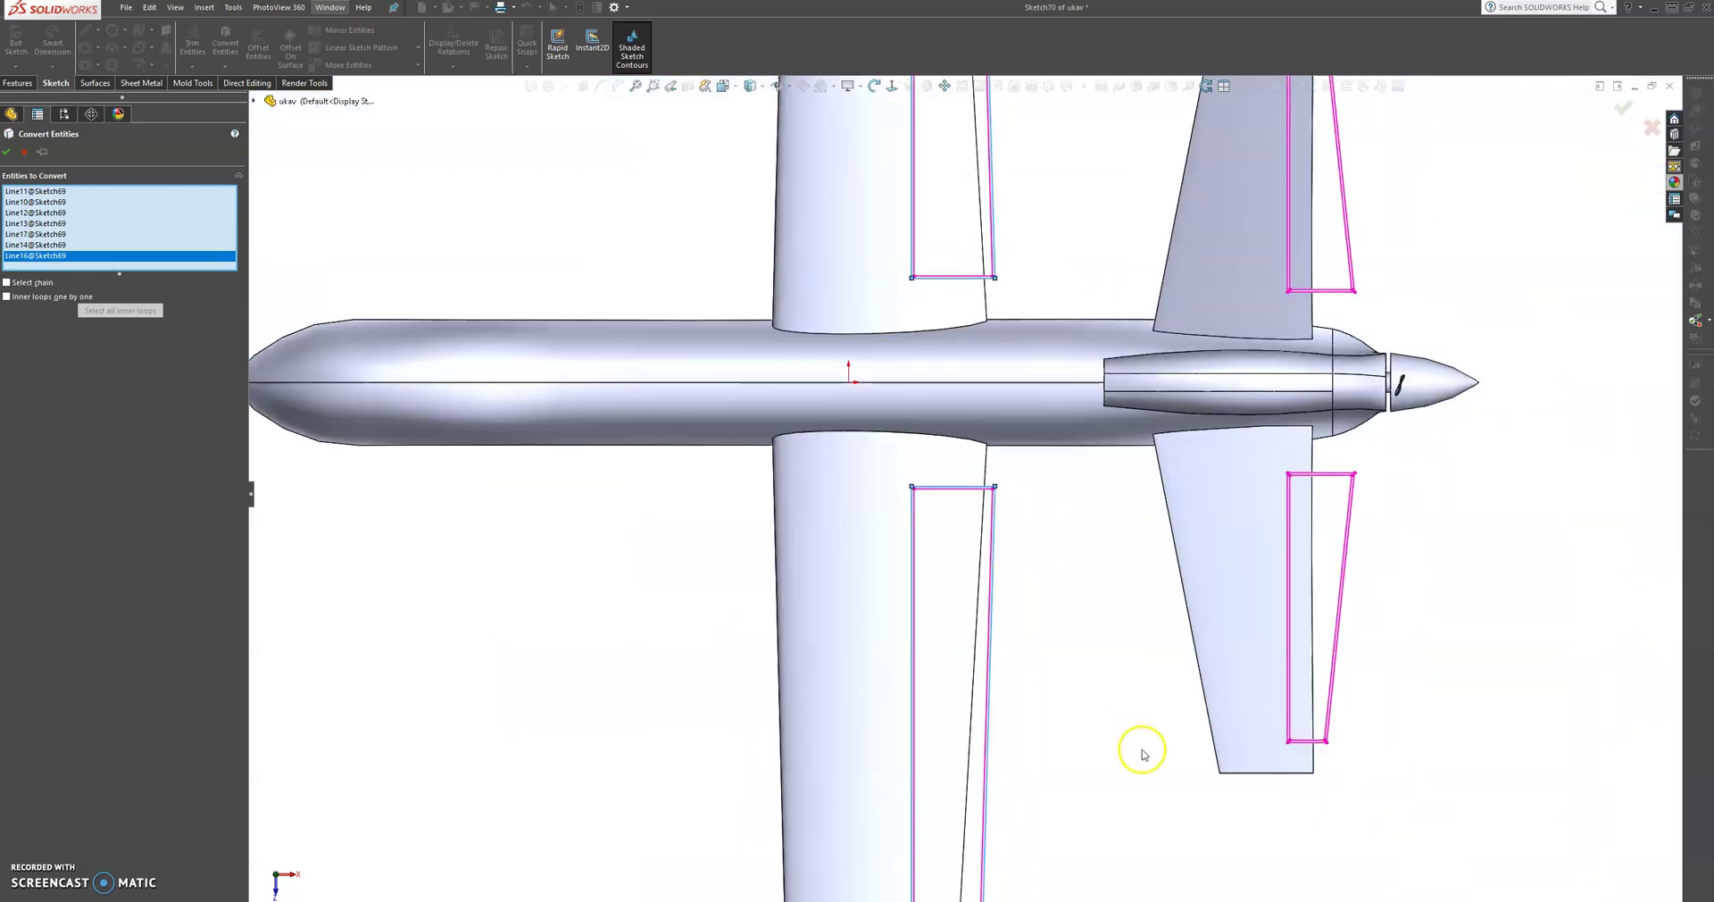
{"action": "scroll", "coordinate": [943, 659], "scroll_direction": "down", "scroll_amount": 8}
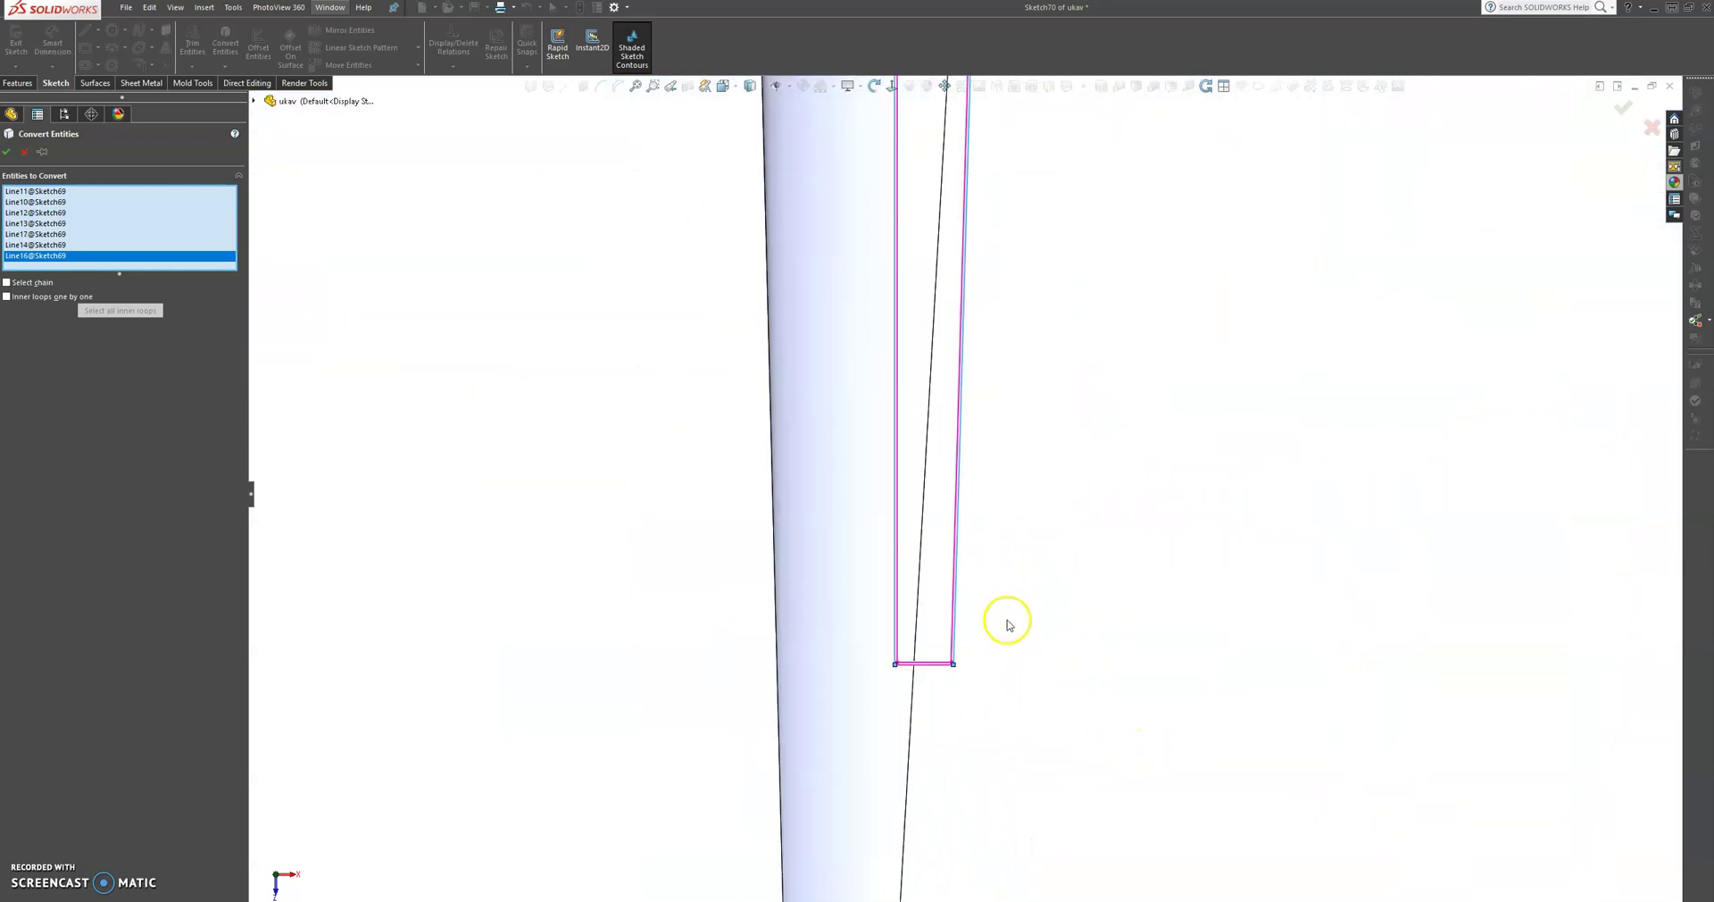
{"action": "left_click", "coordinate": [938, 671]}
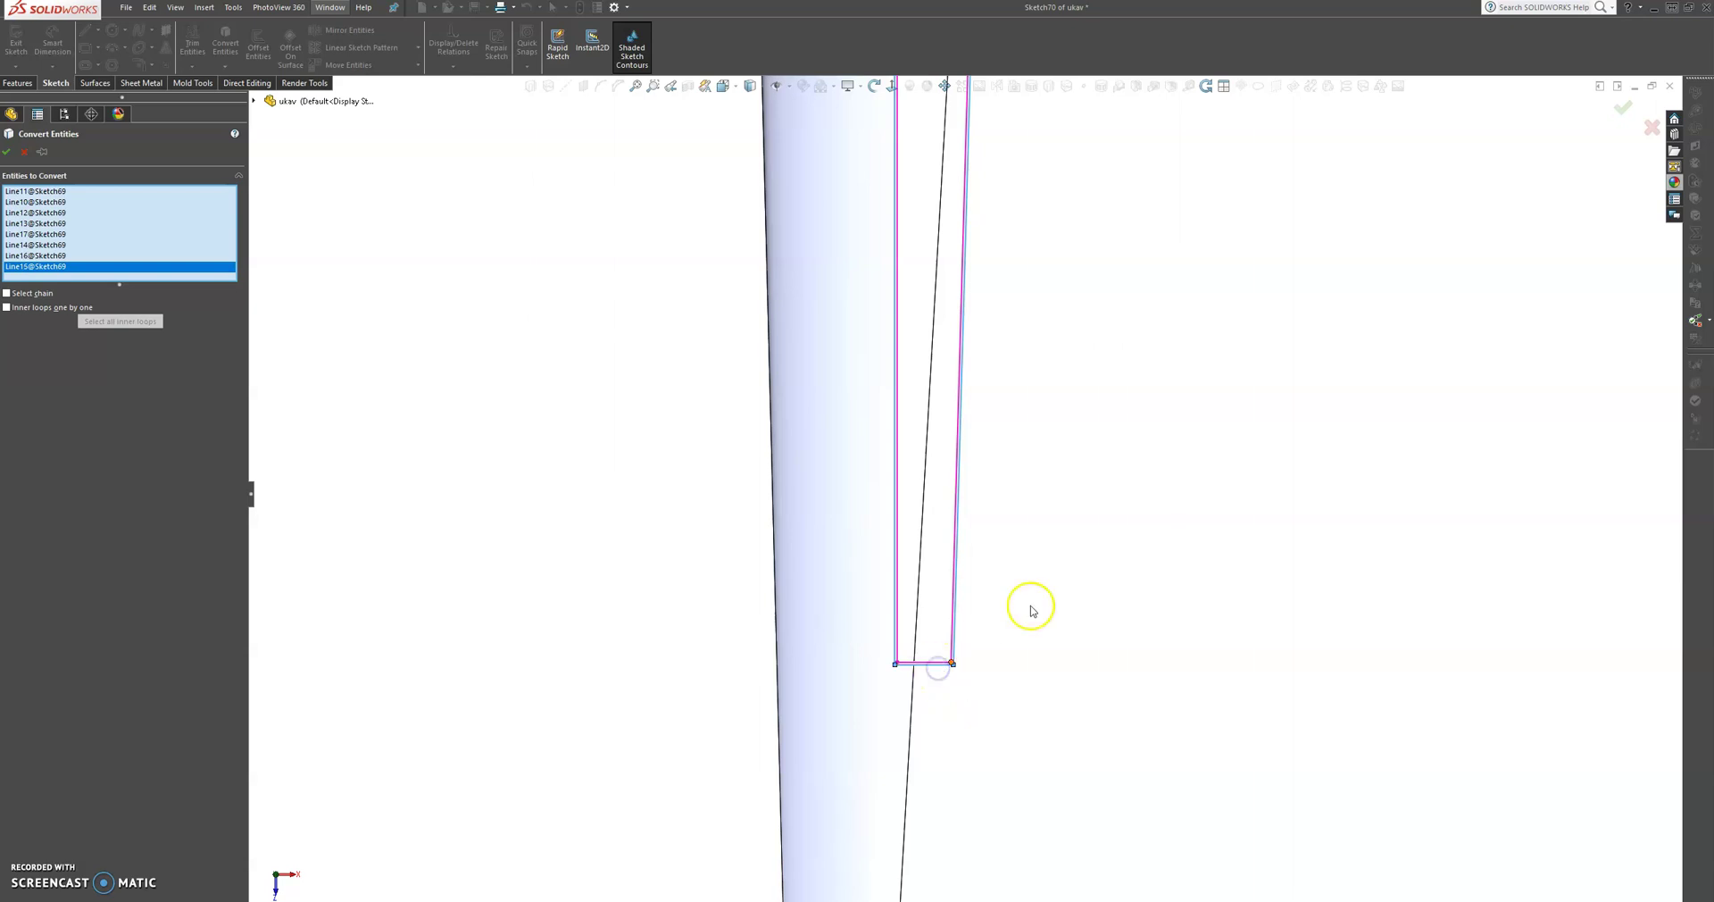
Add the four outer outline edges of the control surface on the tail fin behind the first wing to the conversion.
{"action": "scroll", "coordinate": [1130, 502], "scroll_direction": "up", "scroll_amount": 8}
{"action": "scroll", "coordinate": [1058, 223], "scroll_direction": "down", "scroll_amount": 10}
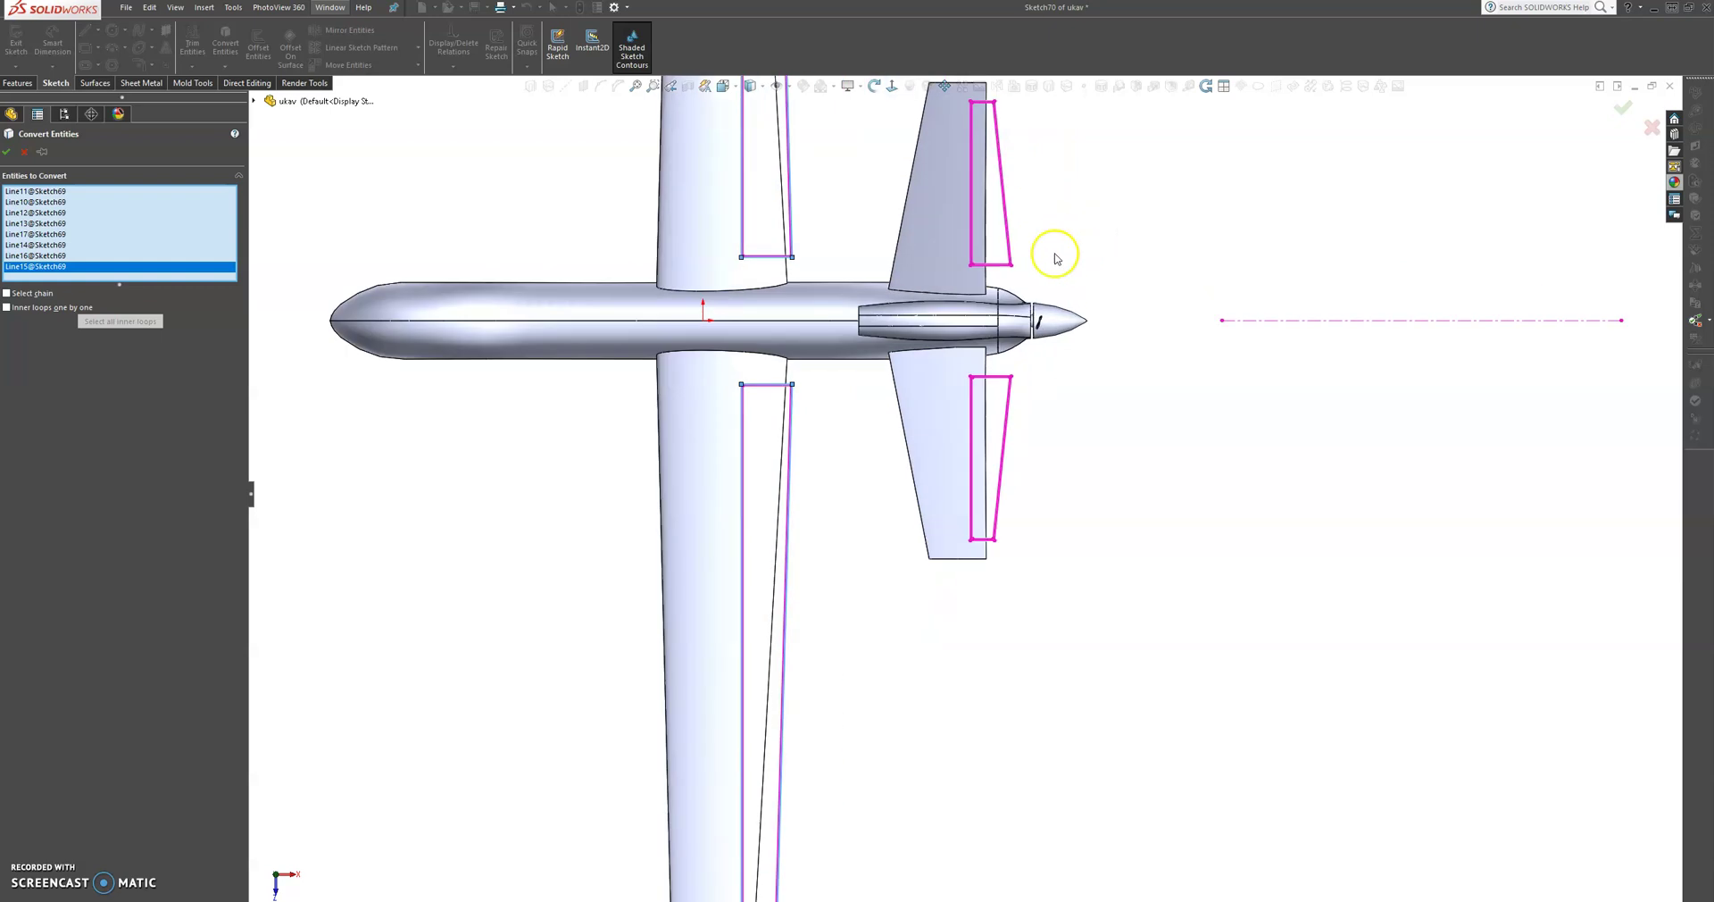
{"action": "scroll", "coordinate": [1022, 205], "scroll_direction": "up", "scroll_amount": 2}
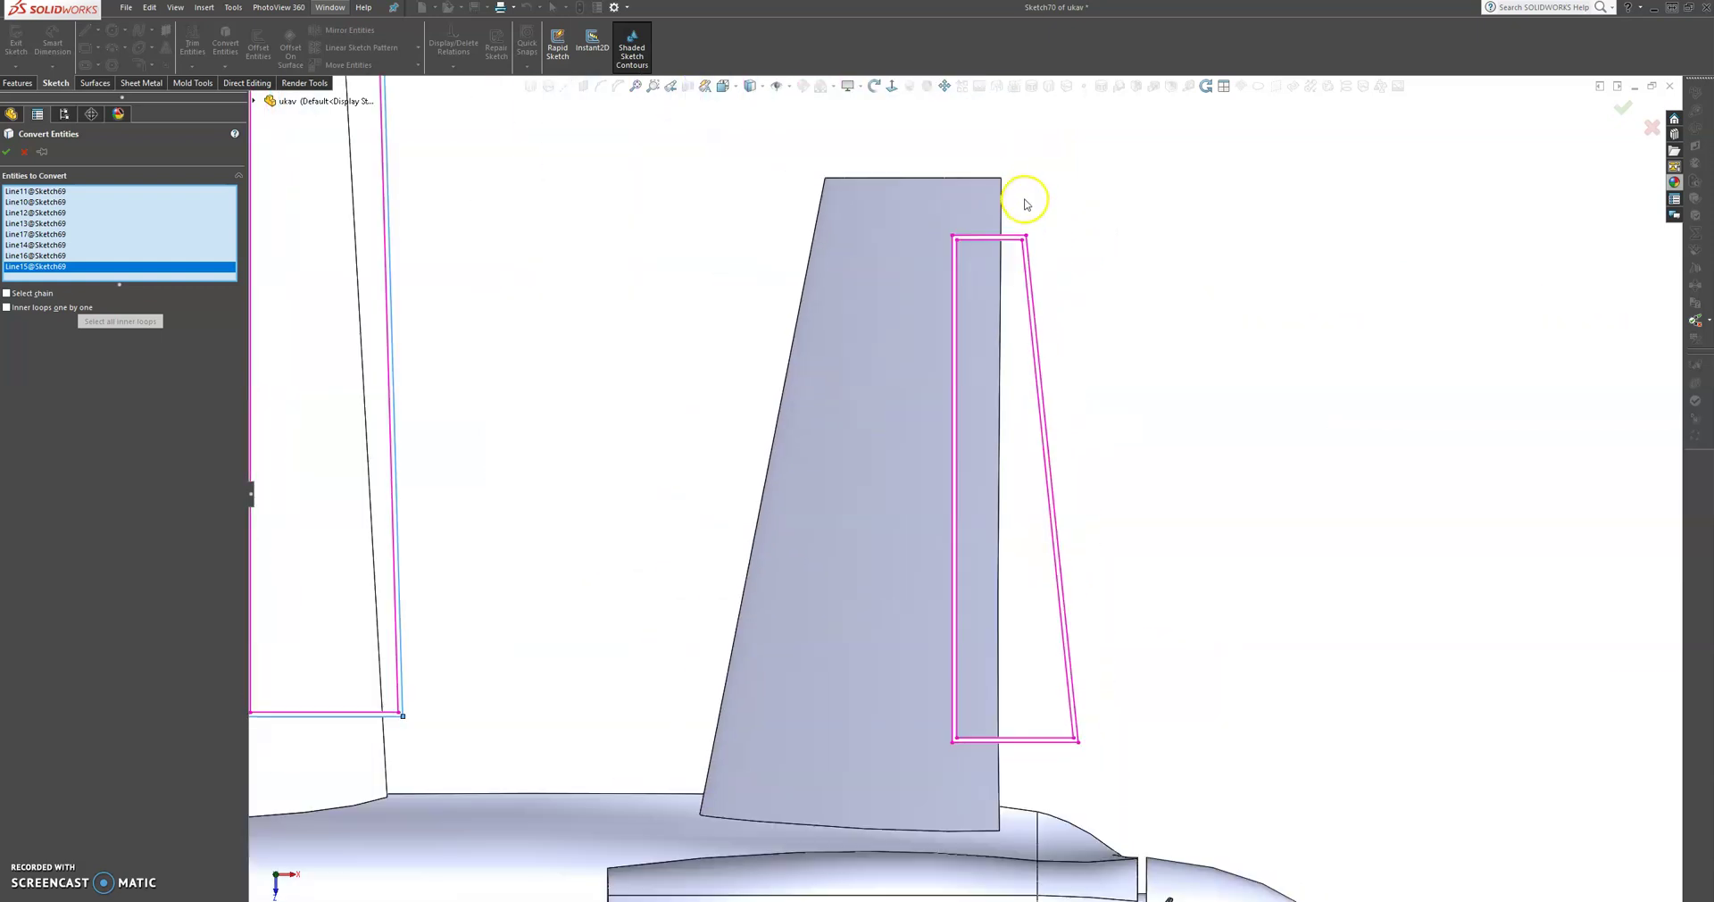
{"action": "scroll", "coordinate": [1003, 271], "scroll_direction": "down", "scroll_amount": 2}
{"action": "left_click", "coordinate": [1003, 281]}
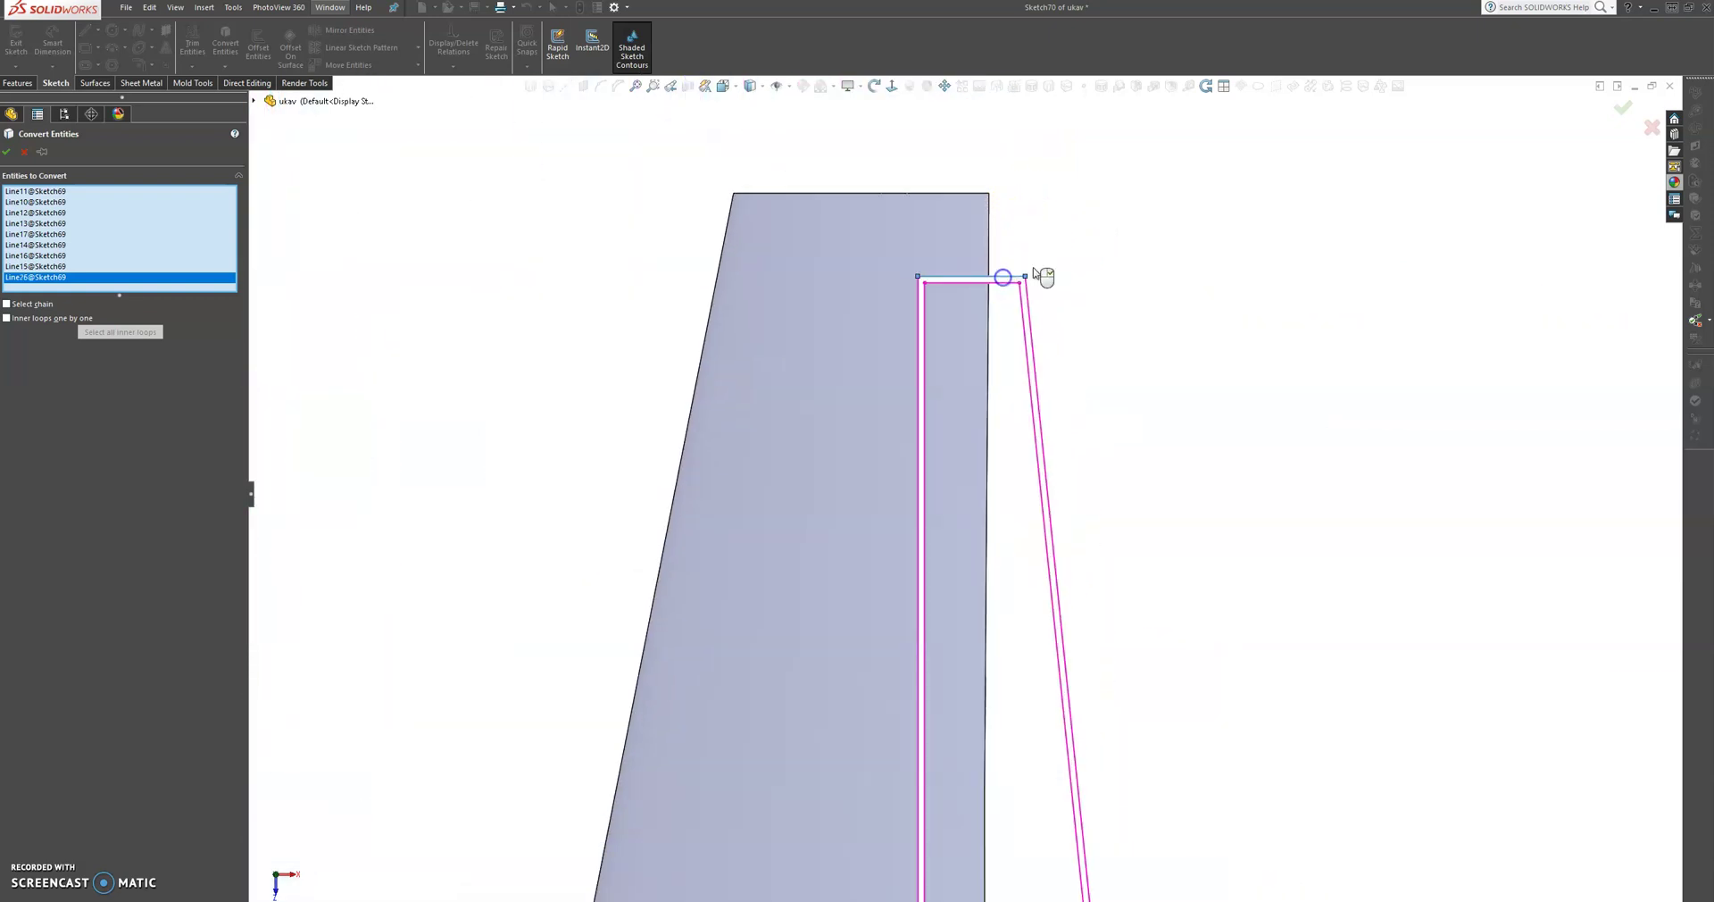
{"action": "left_click", "coordinate": [1029, 314]}
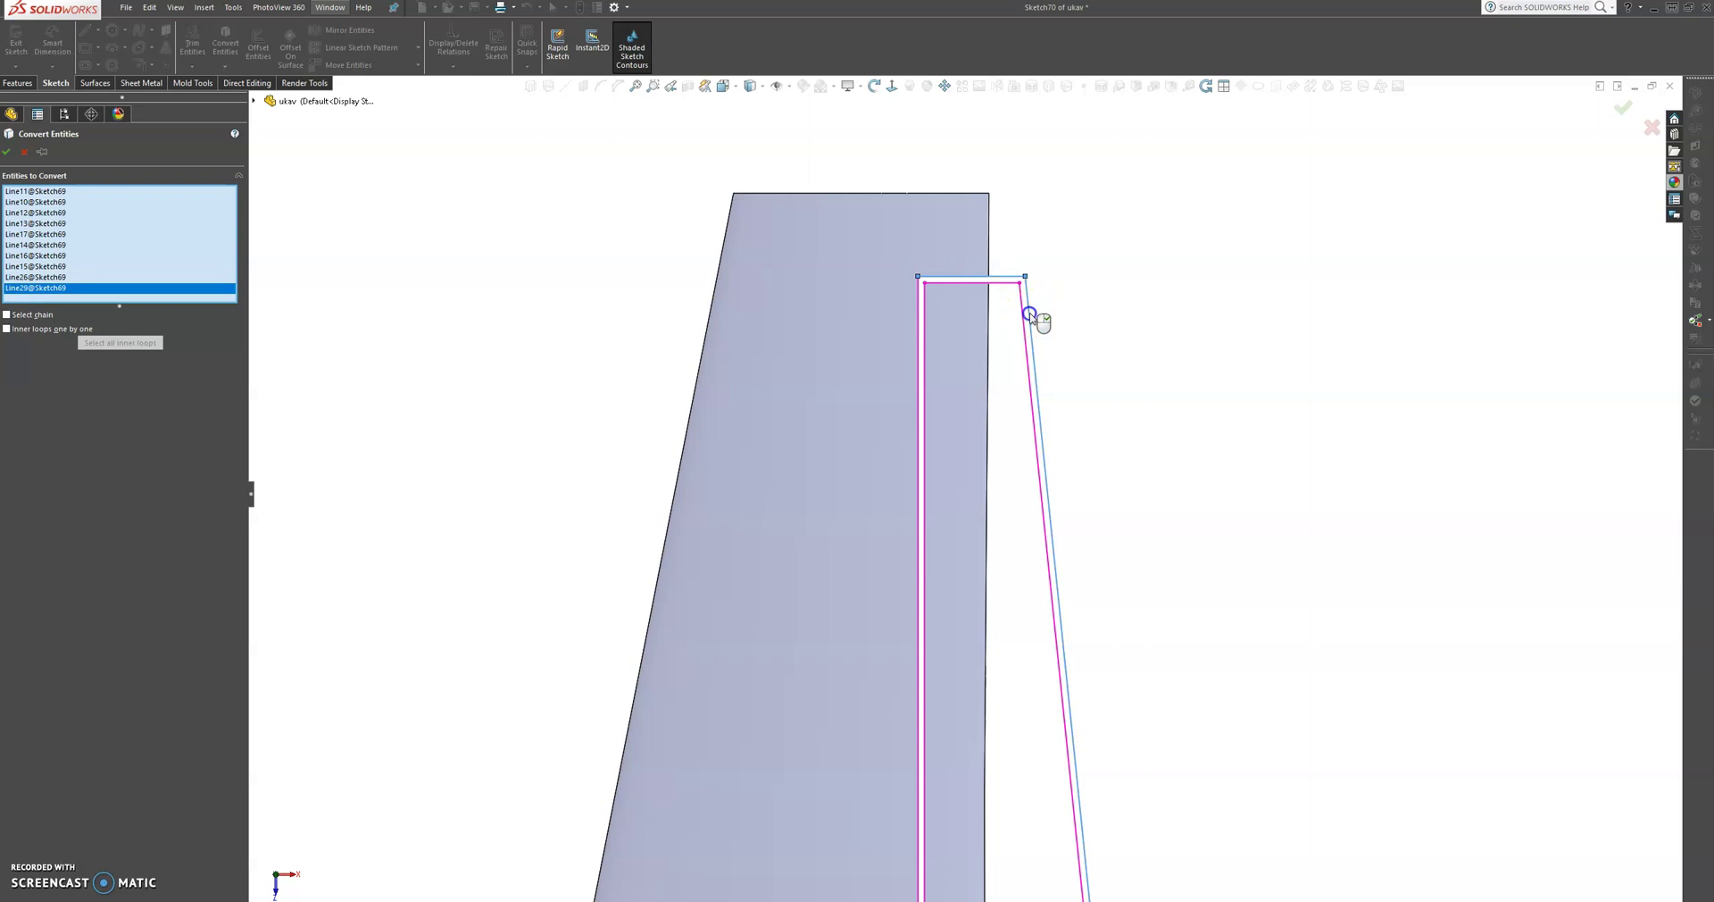
{"action": "left_click", "coordinate": [924, 366]}
{"action": "scroll", "coordinate": [1182, 549], "scroll_direction": "up", "scroll_amount": 5}
{"action": "scroll", "coordinate": [1000, 656], "scroll_direction": "down", "scroll_amount": 5}
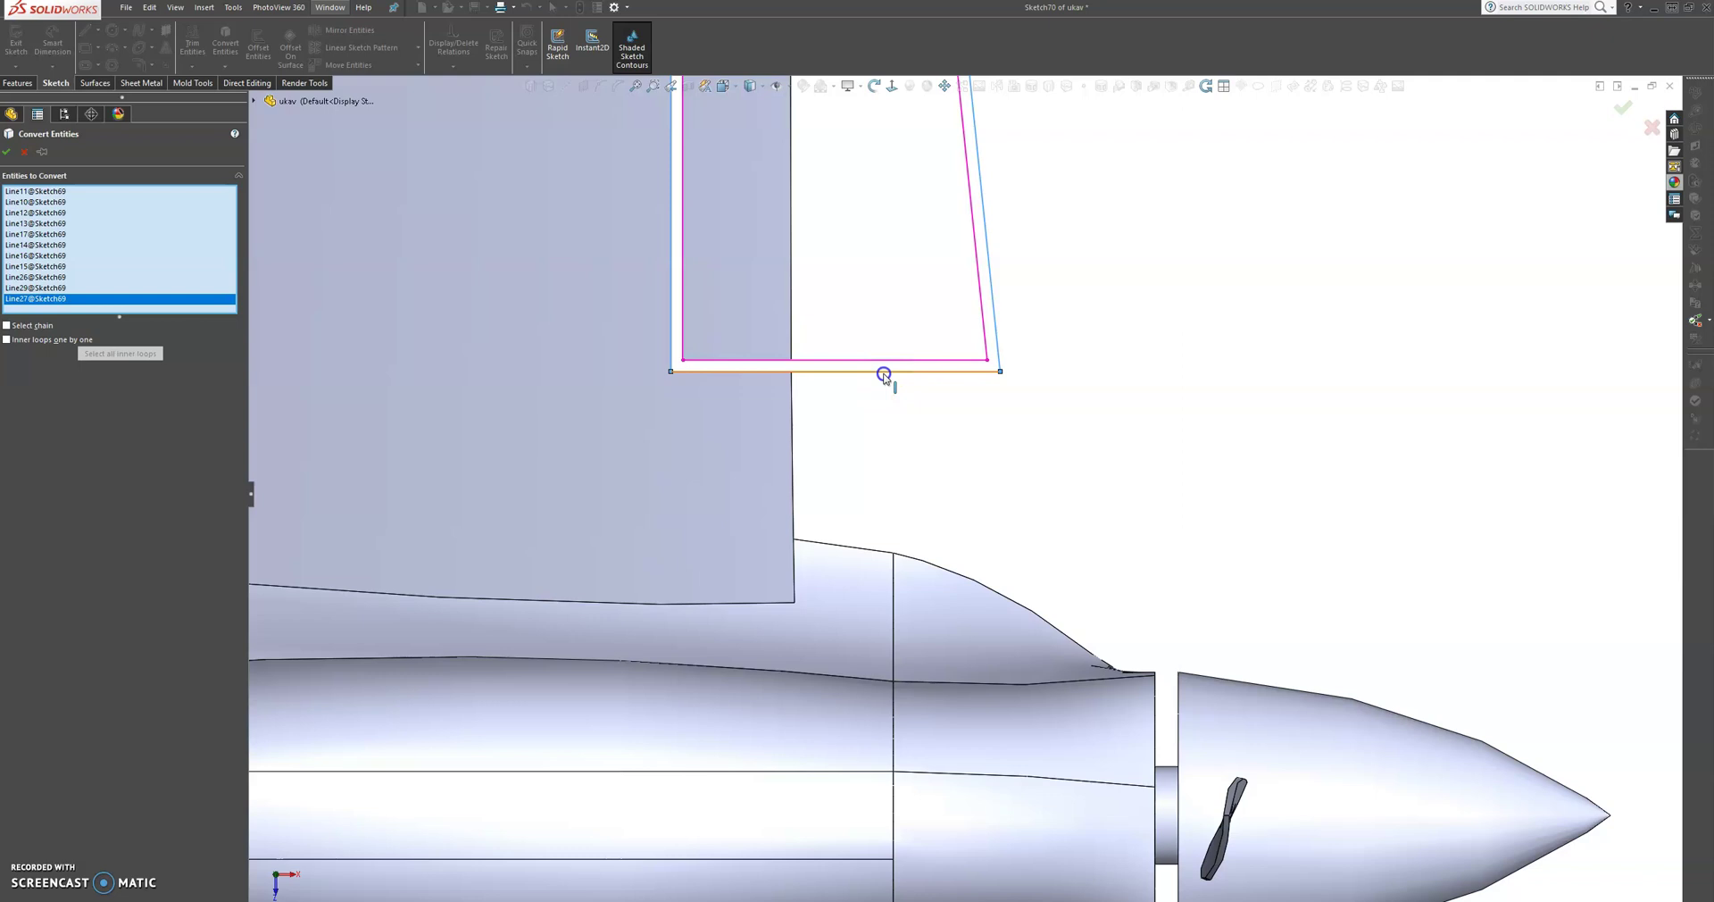
{"action": "left_click", "coordinate": [883, 372]}
Add the four outer outline edges of the opposite tail fin's control surface and convert all picked edges into the sketch.
{"action": "scroll", "coordinate": [1045, 660], "scroll_direction": "up", "scroll_amount": 4}
{"action": "scroll", "coordinate": [962, 766], "scroll_direction": "up", "scroll_amount": 4}
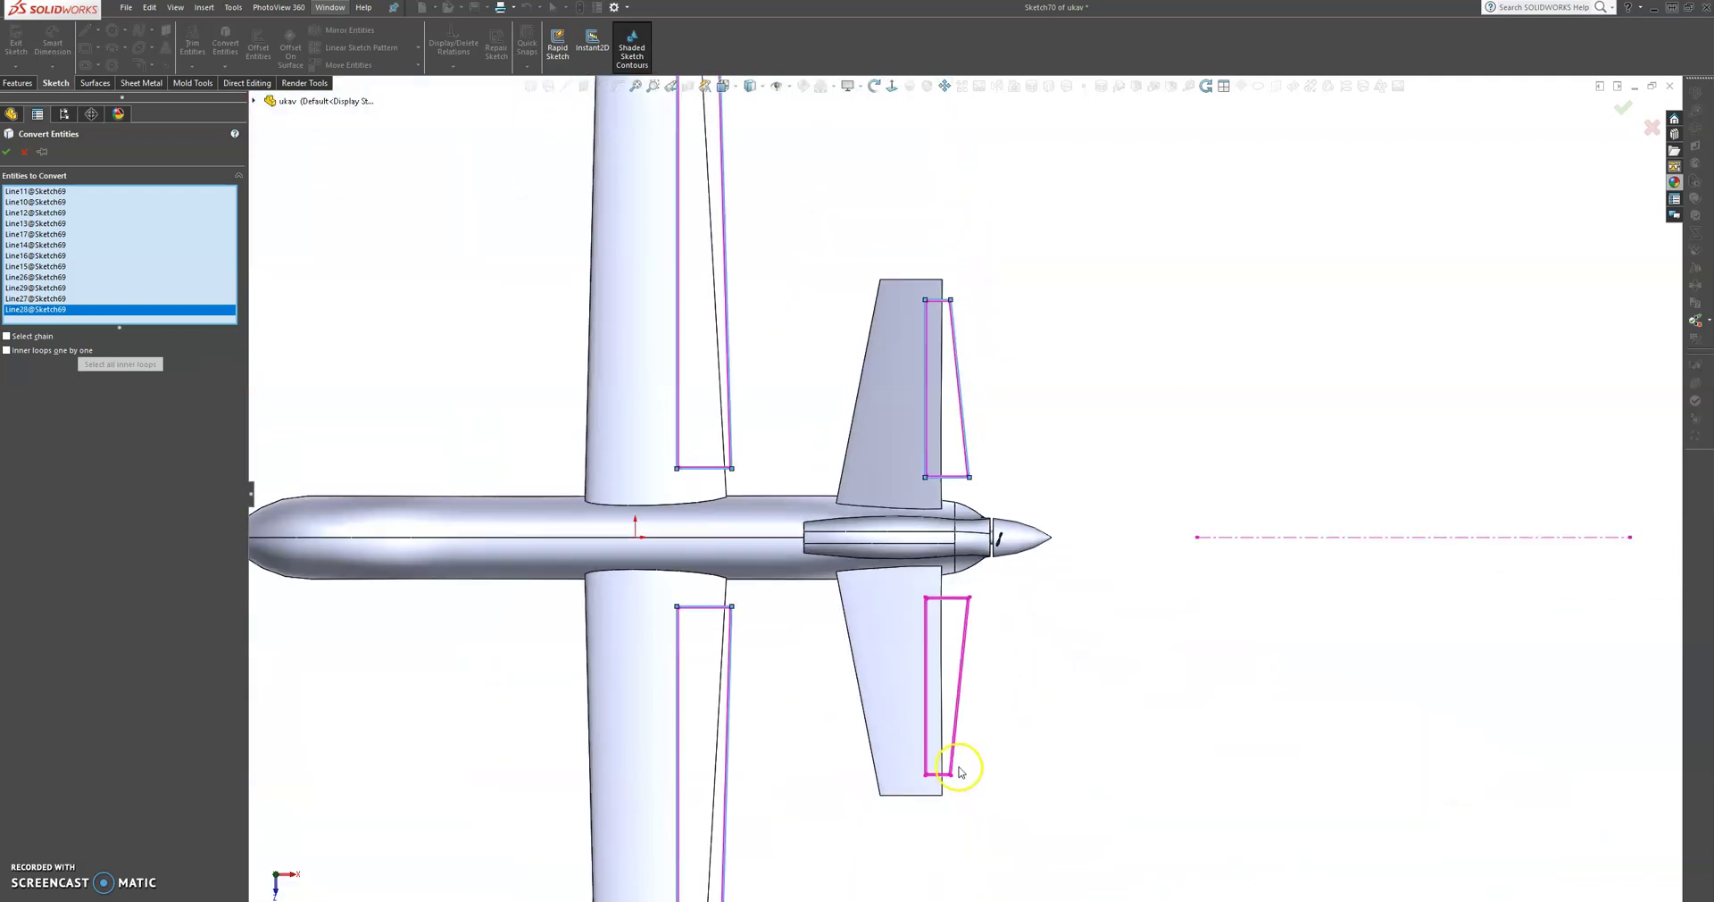
{"action": "scroll", "coordinate": [956, 585], "scroll_direction": "down", "scroll_amount": 5}
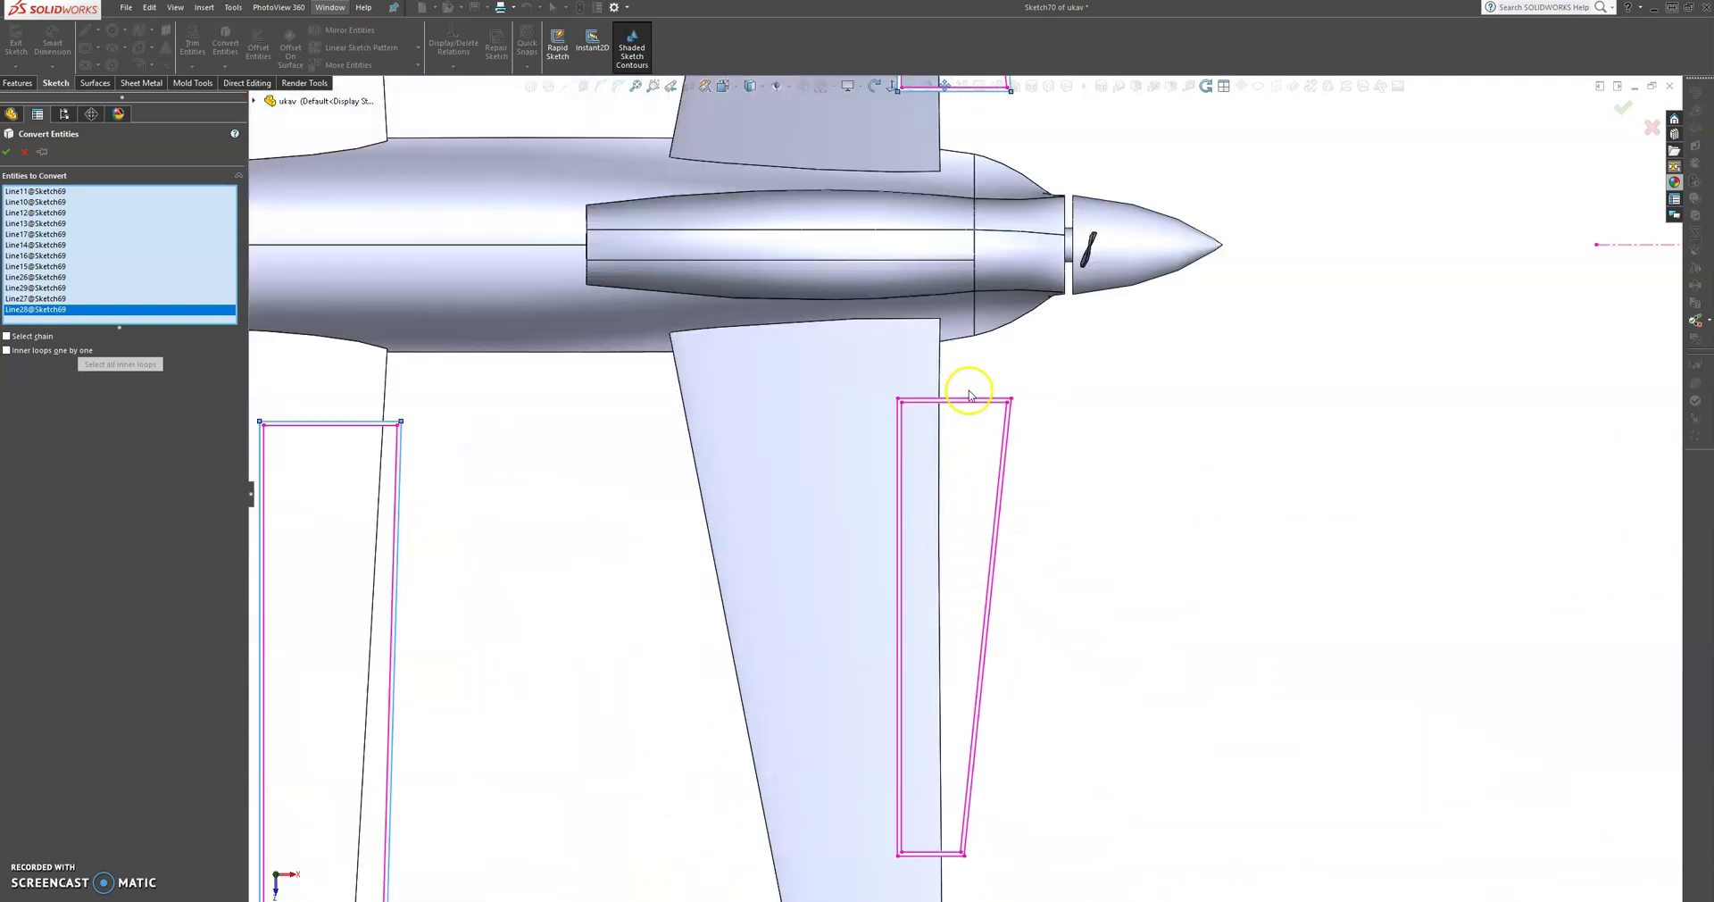
{"action": "left_click", "coordinate": [969, 399]}
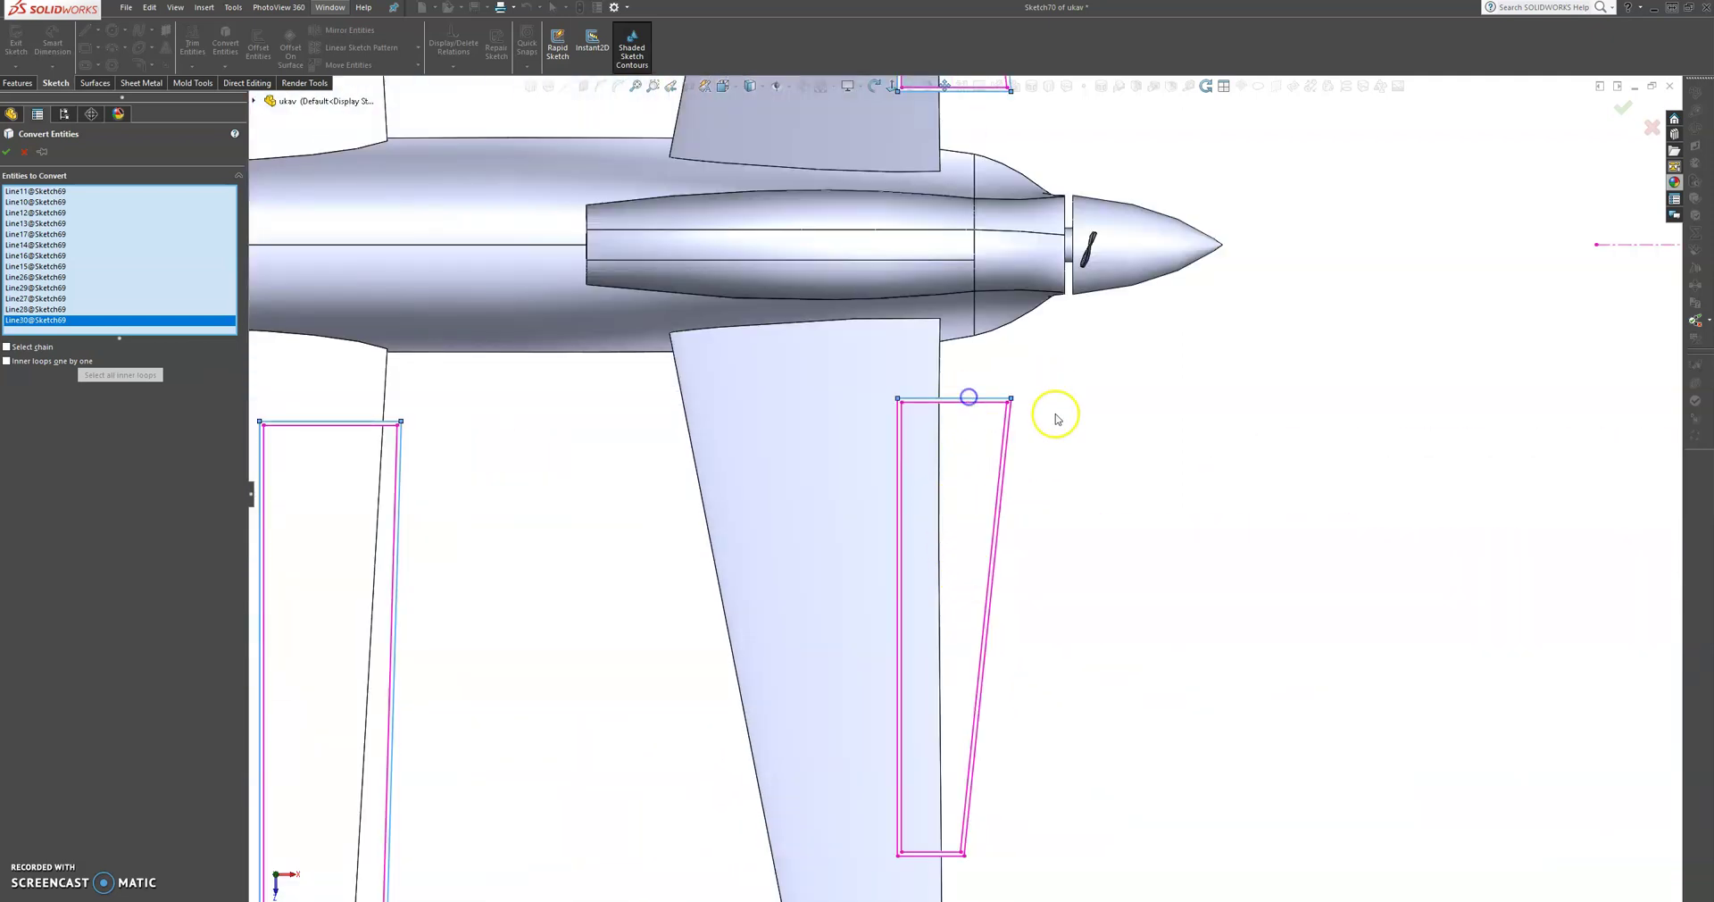
{"action": "left_click", "coordinate": [1006, 473]}
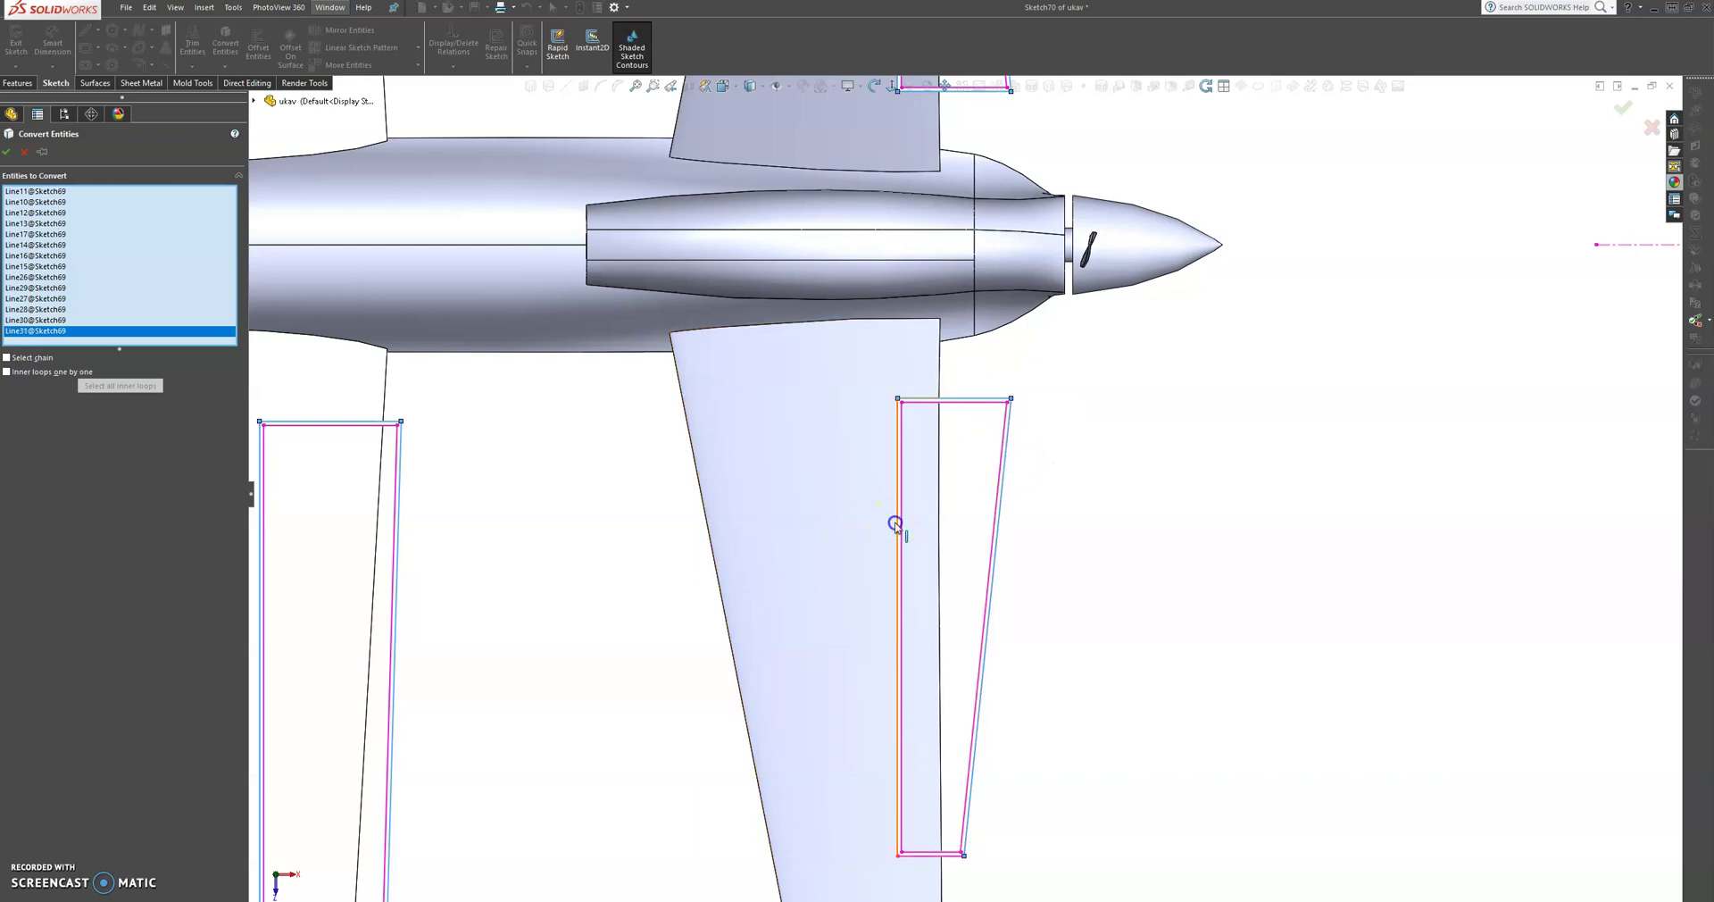
{"action": "left_click", "coordinate": [895, 524]}
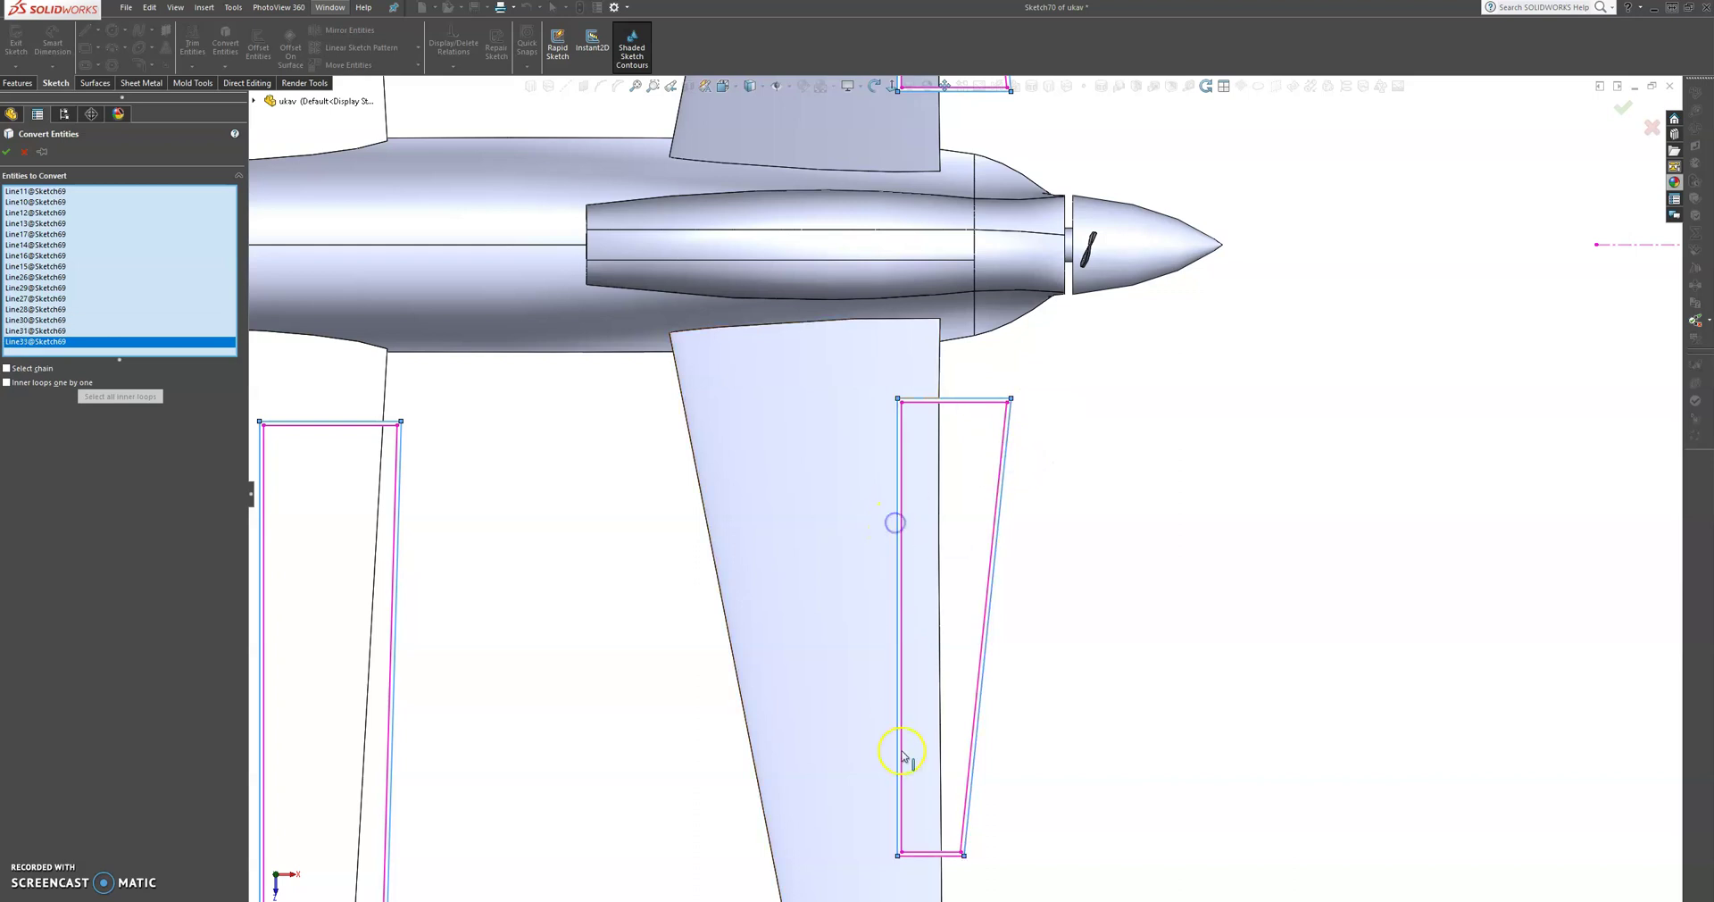
{"action": "left_click", "coordinate": [949, 855]}
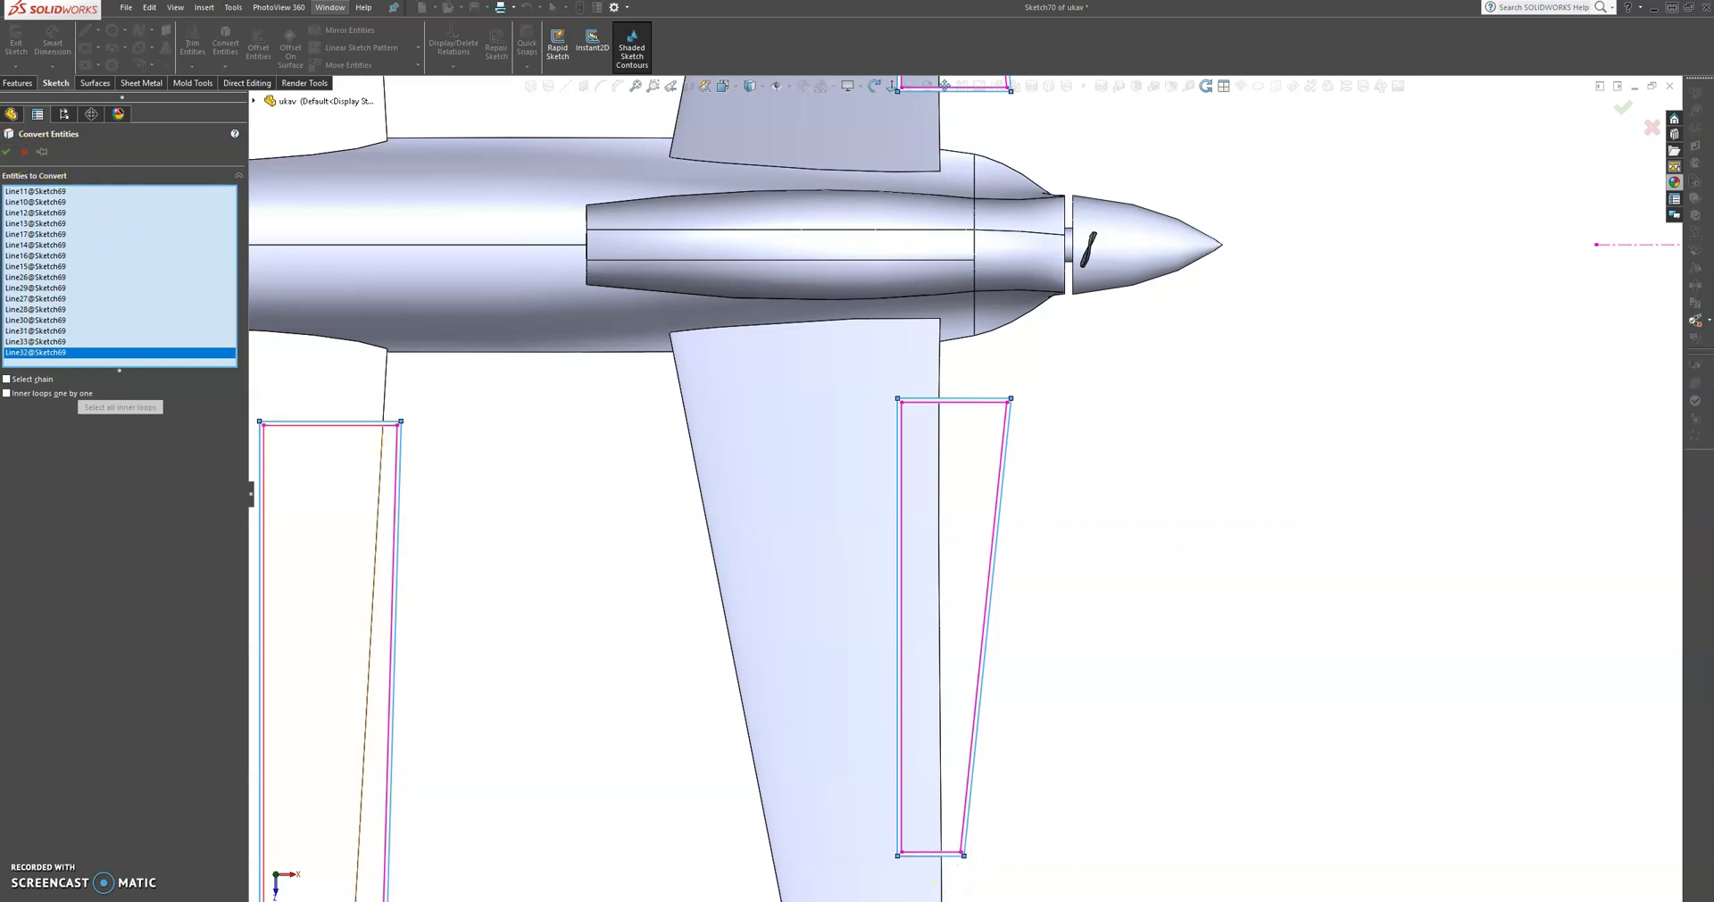
{"action": "left_click", "coordinate": [9, 155]}
Hide Sketch69, the source sketch of the last cut, so only the converted outlines remain displayed.
{"action": "scroll", "coordinate": [1160, 639], "scroll_direction": "up", "scroll_amount": 7}
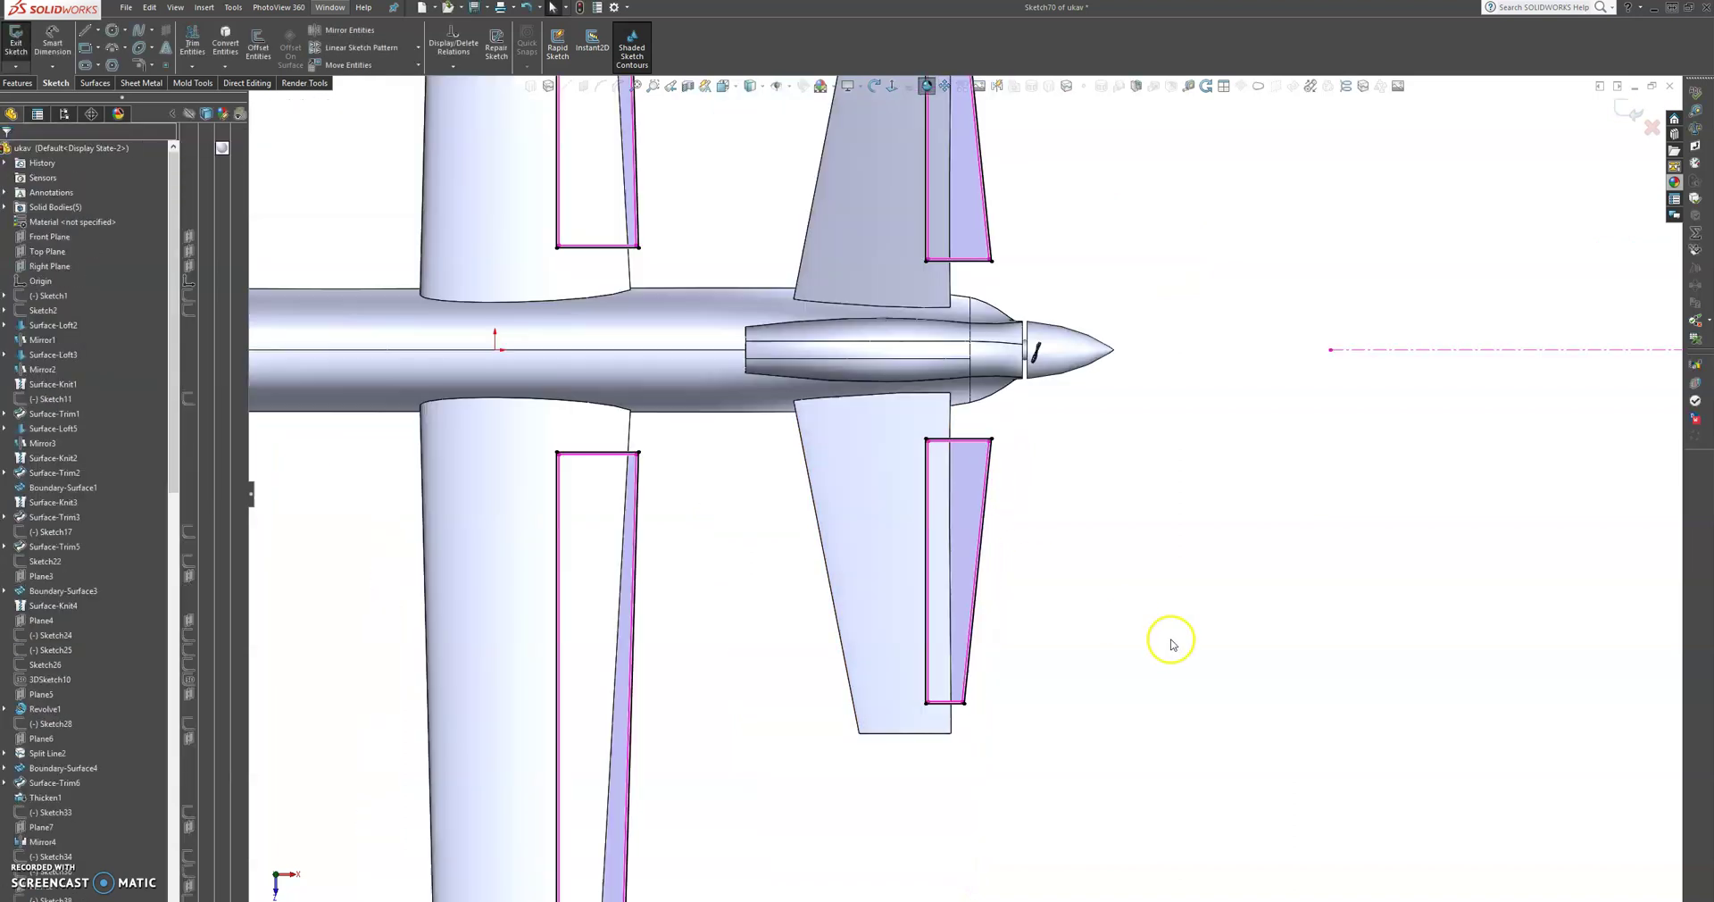
{"action": "middle_click_drag", "start_coordinate": [1082, 564], "coordinate": [1041, 226]}
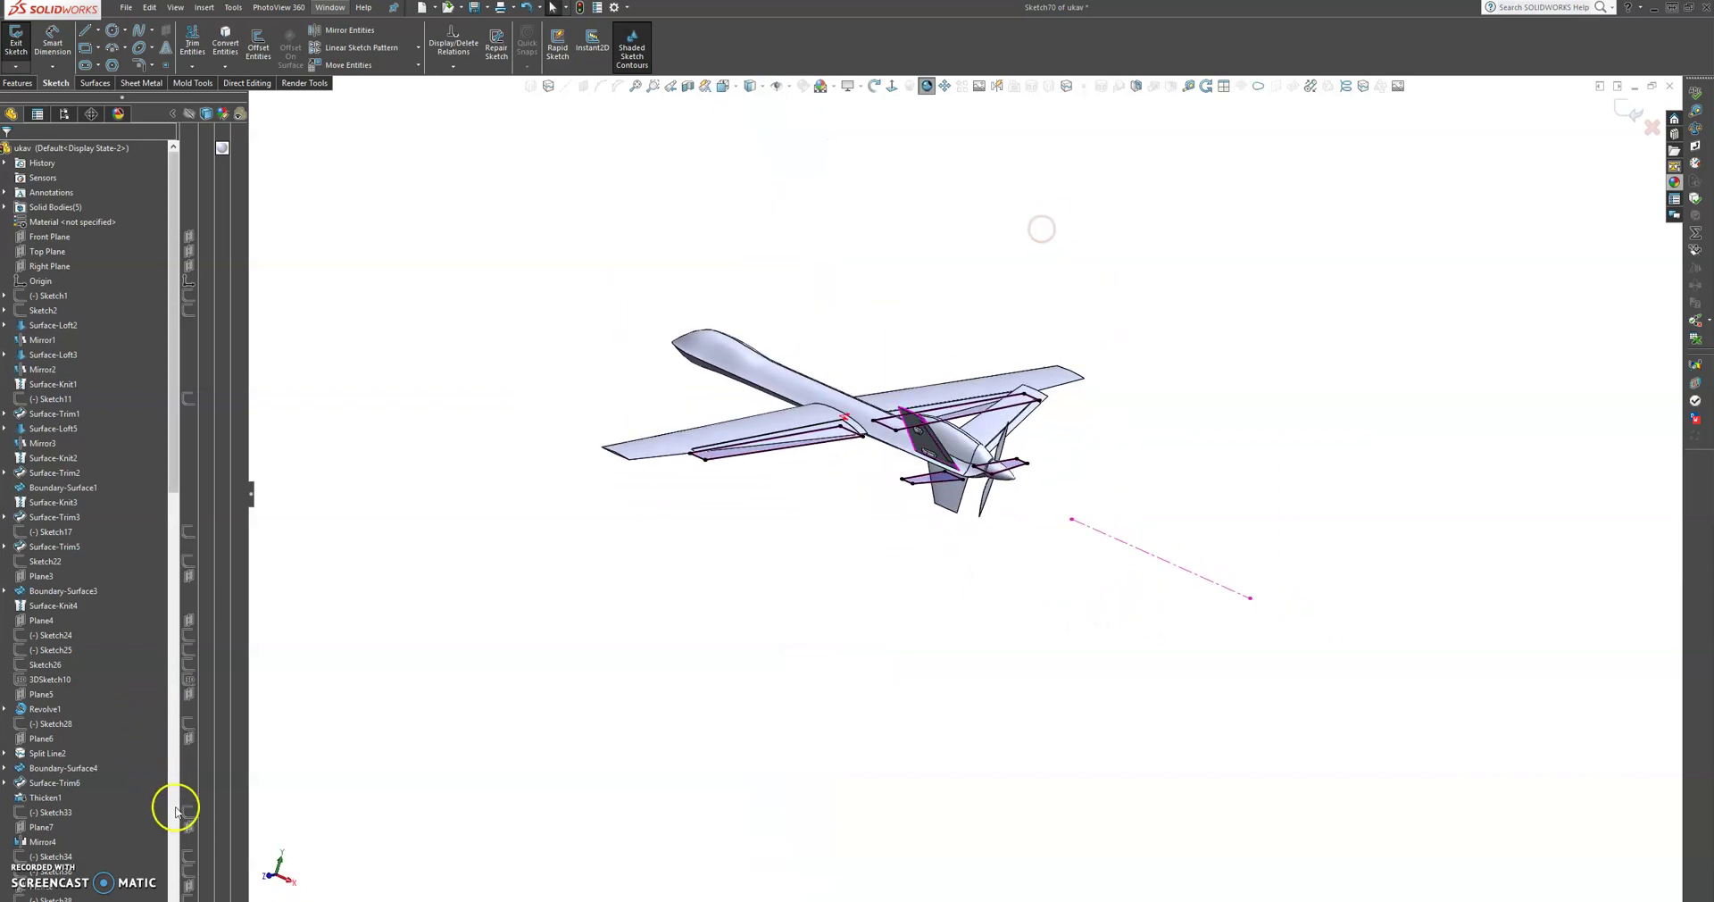
{"action": "left_click_drag", "start_coordinate": [176, 382], "coordinate": [179, 848]}
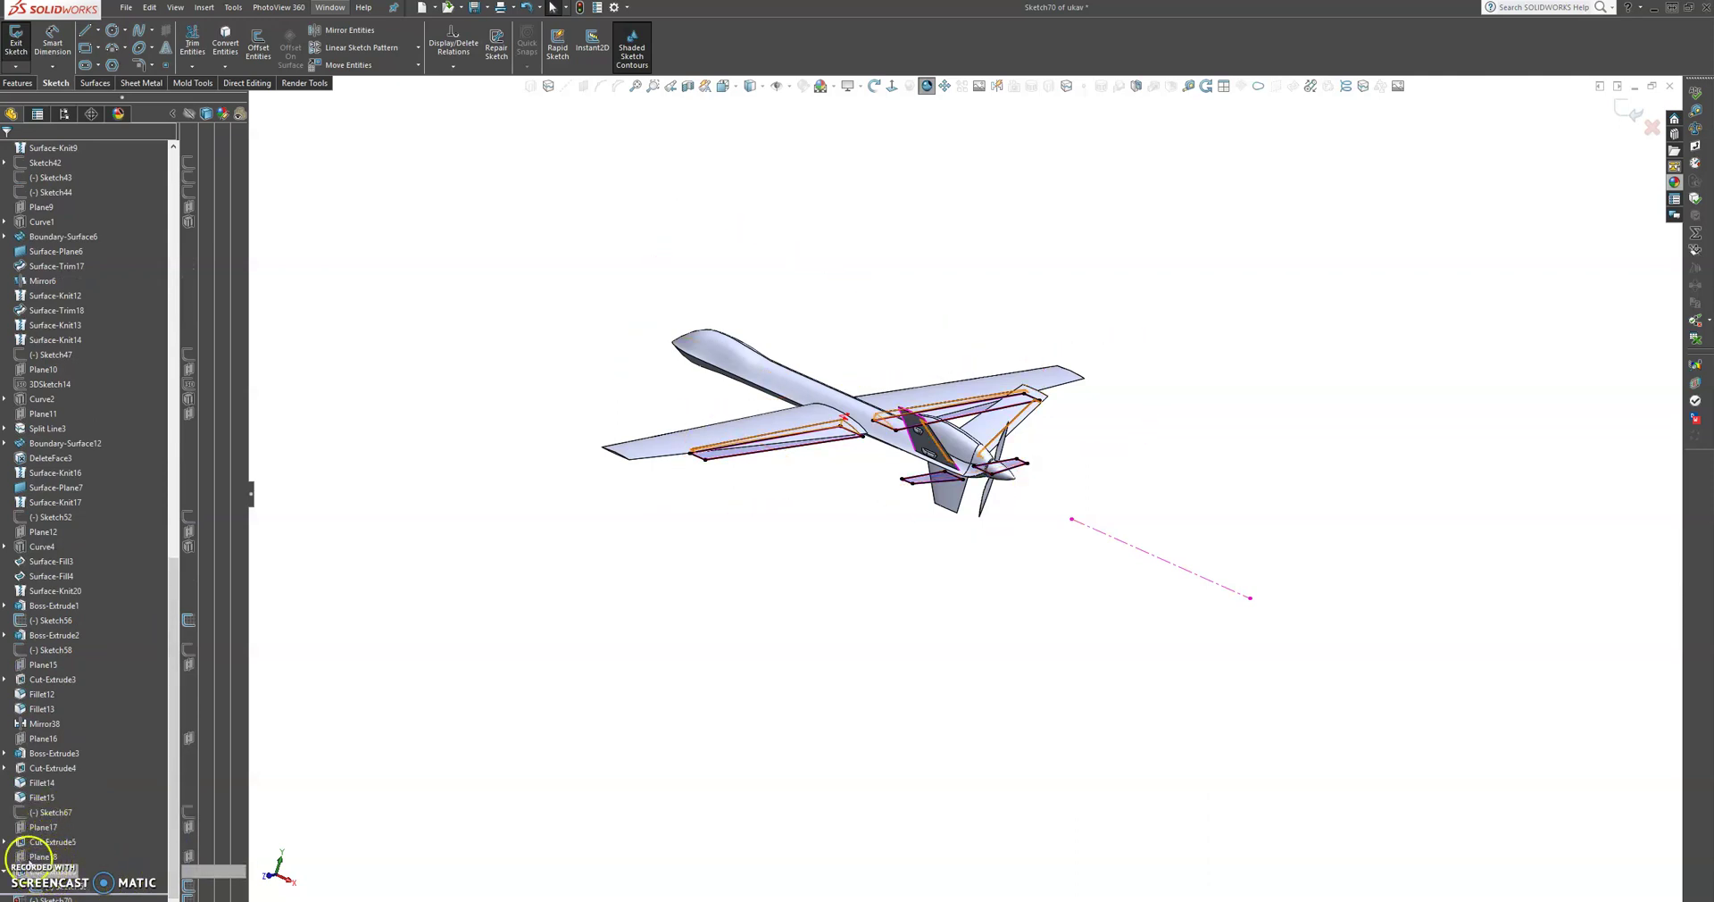
{"action": "left_click", "coordinate": [6, 842]}
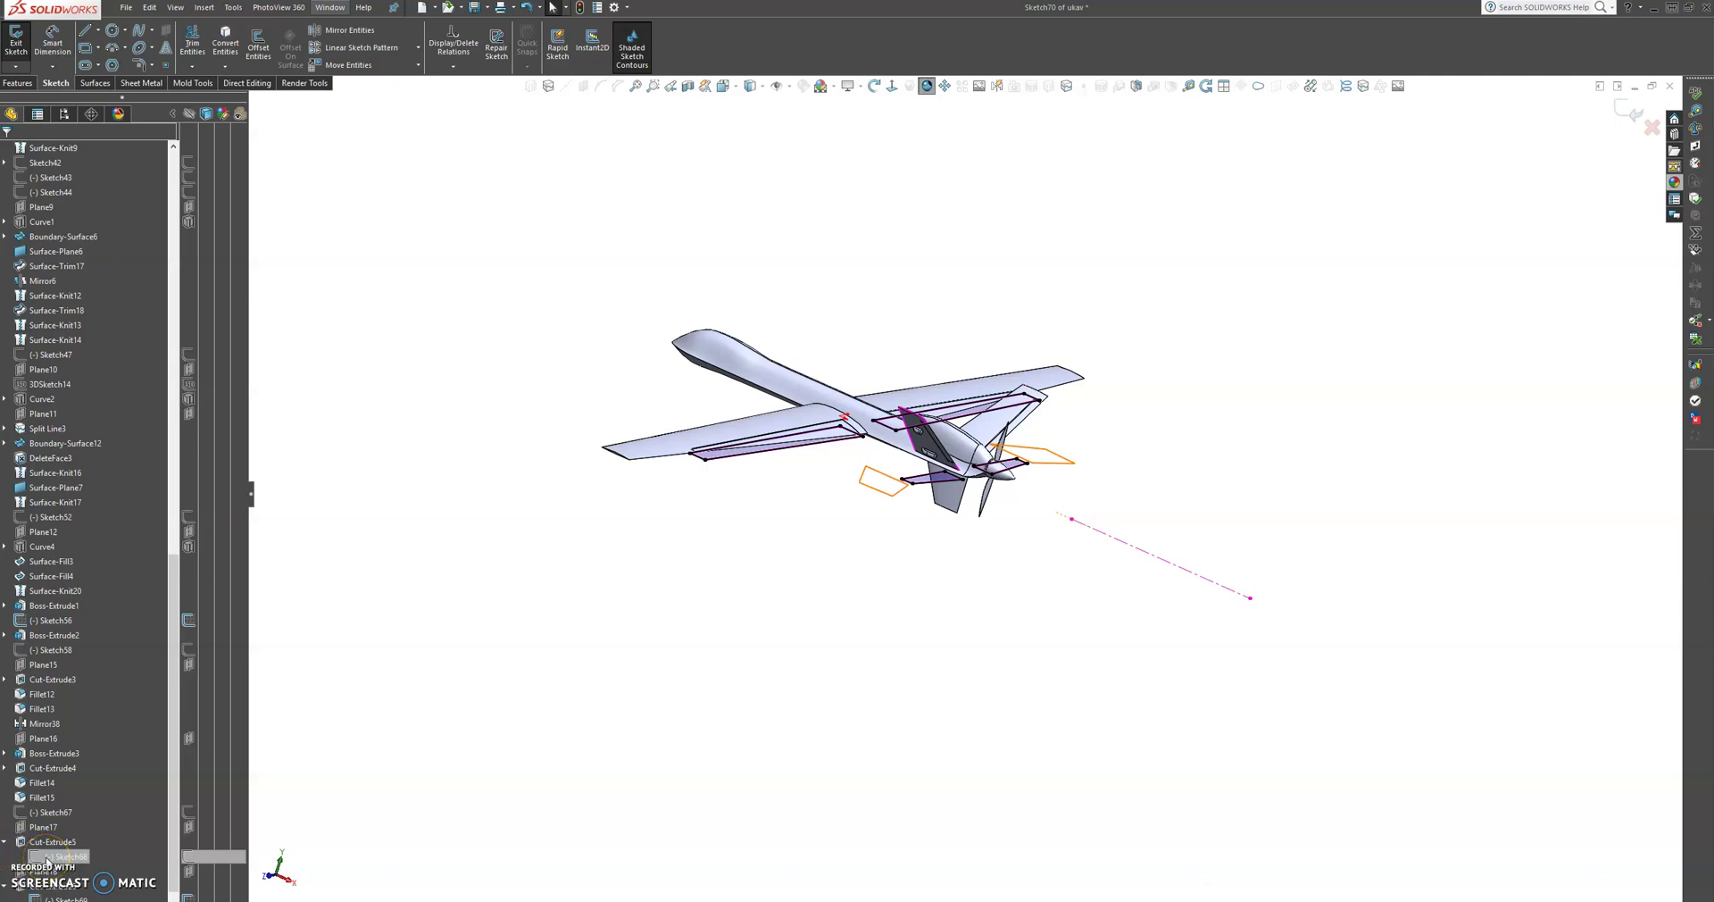
{"action": "scroll", "coordinate": [145, 803], "scroll_direction": "down", "scroll_amount": 1}
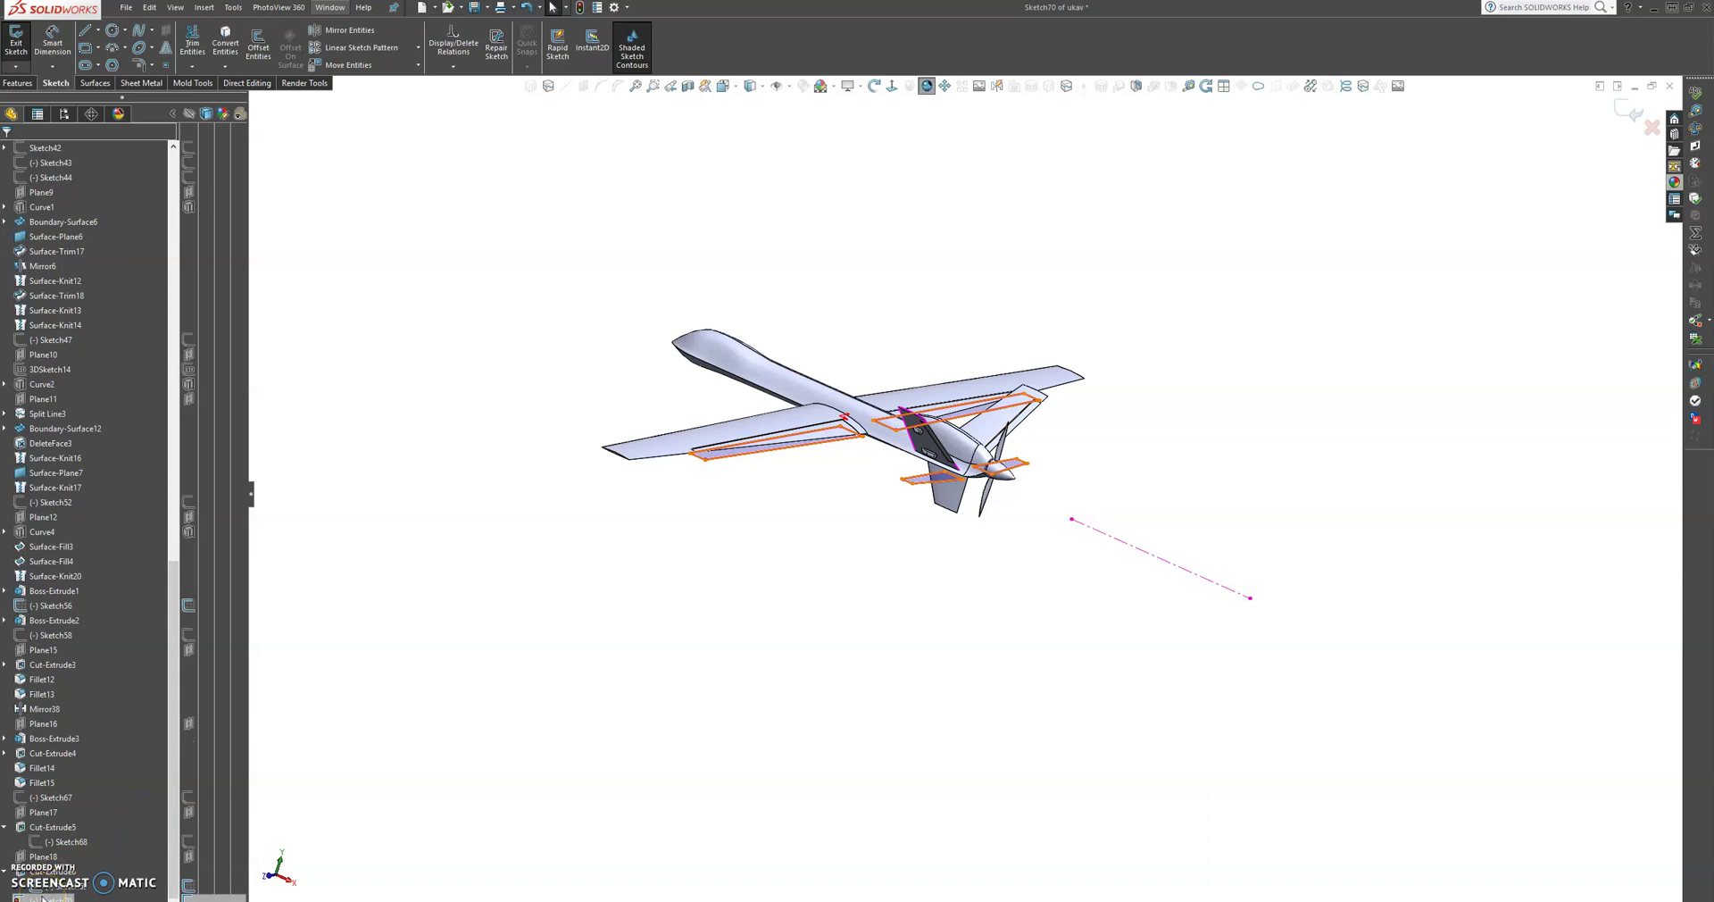
{"action": "right_click", "coordinate": [42, 897]}
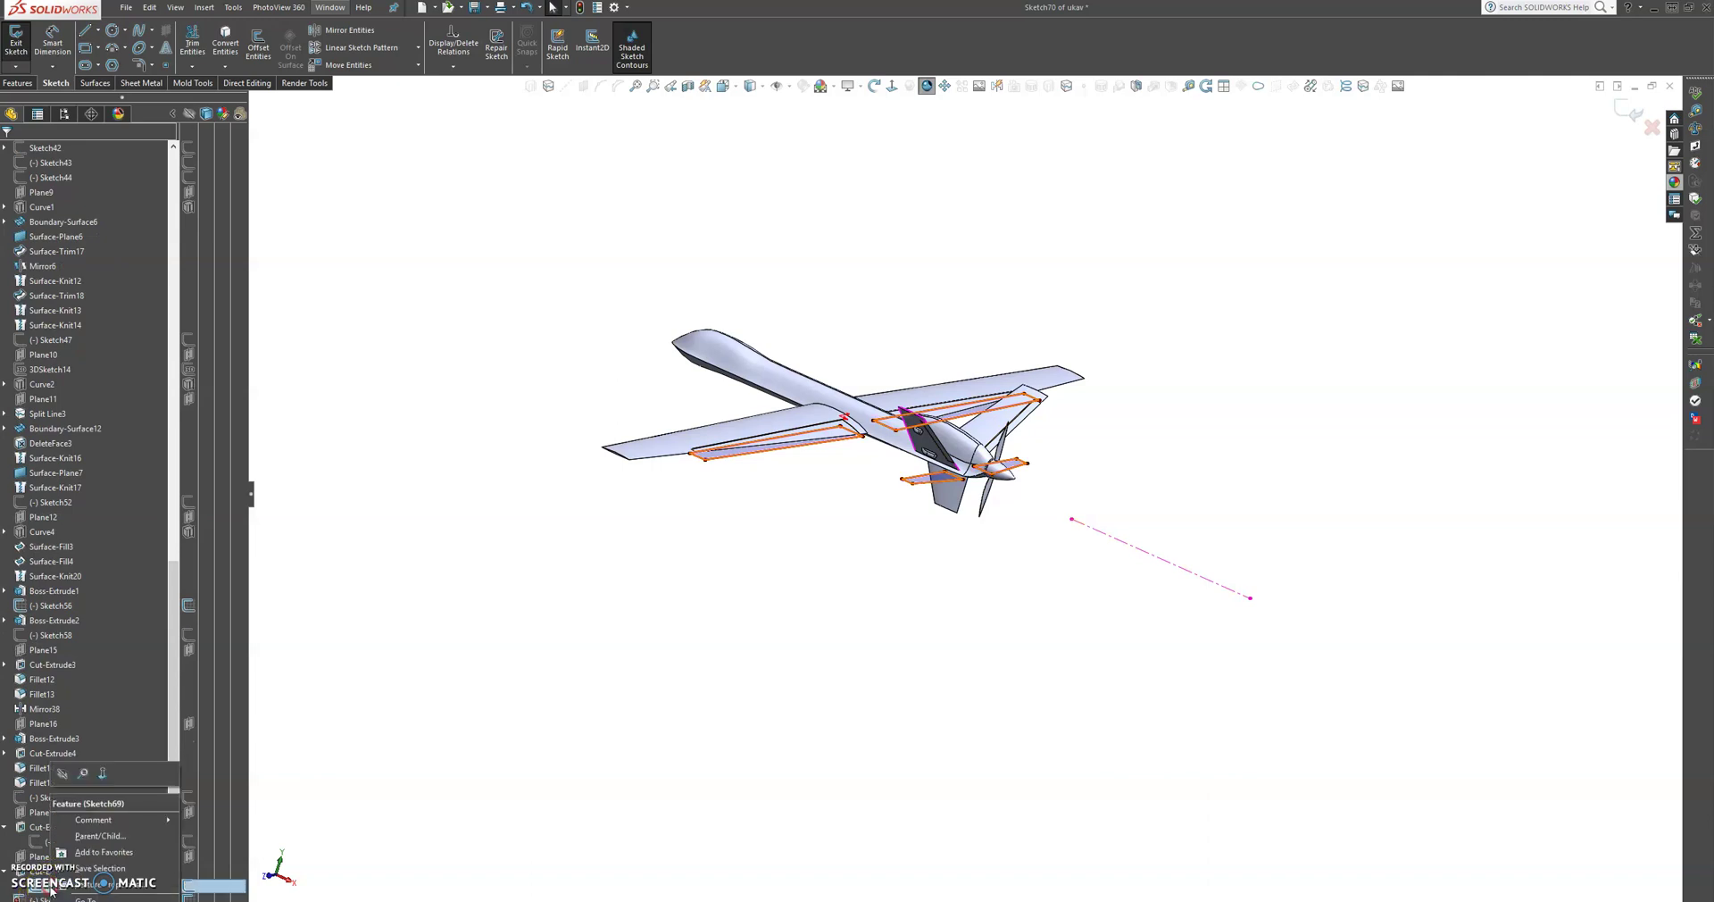
{"action": "left_click", "coordinate": [62, 776]}
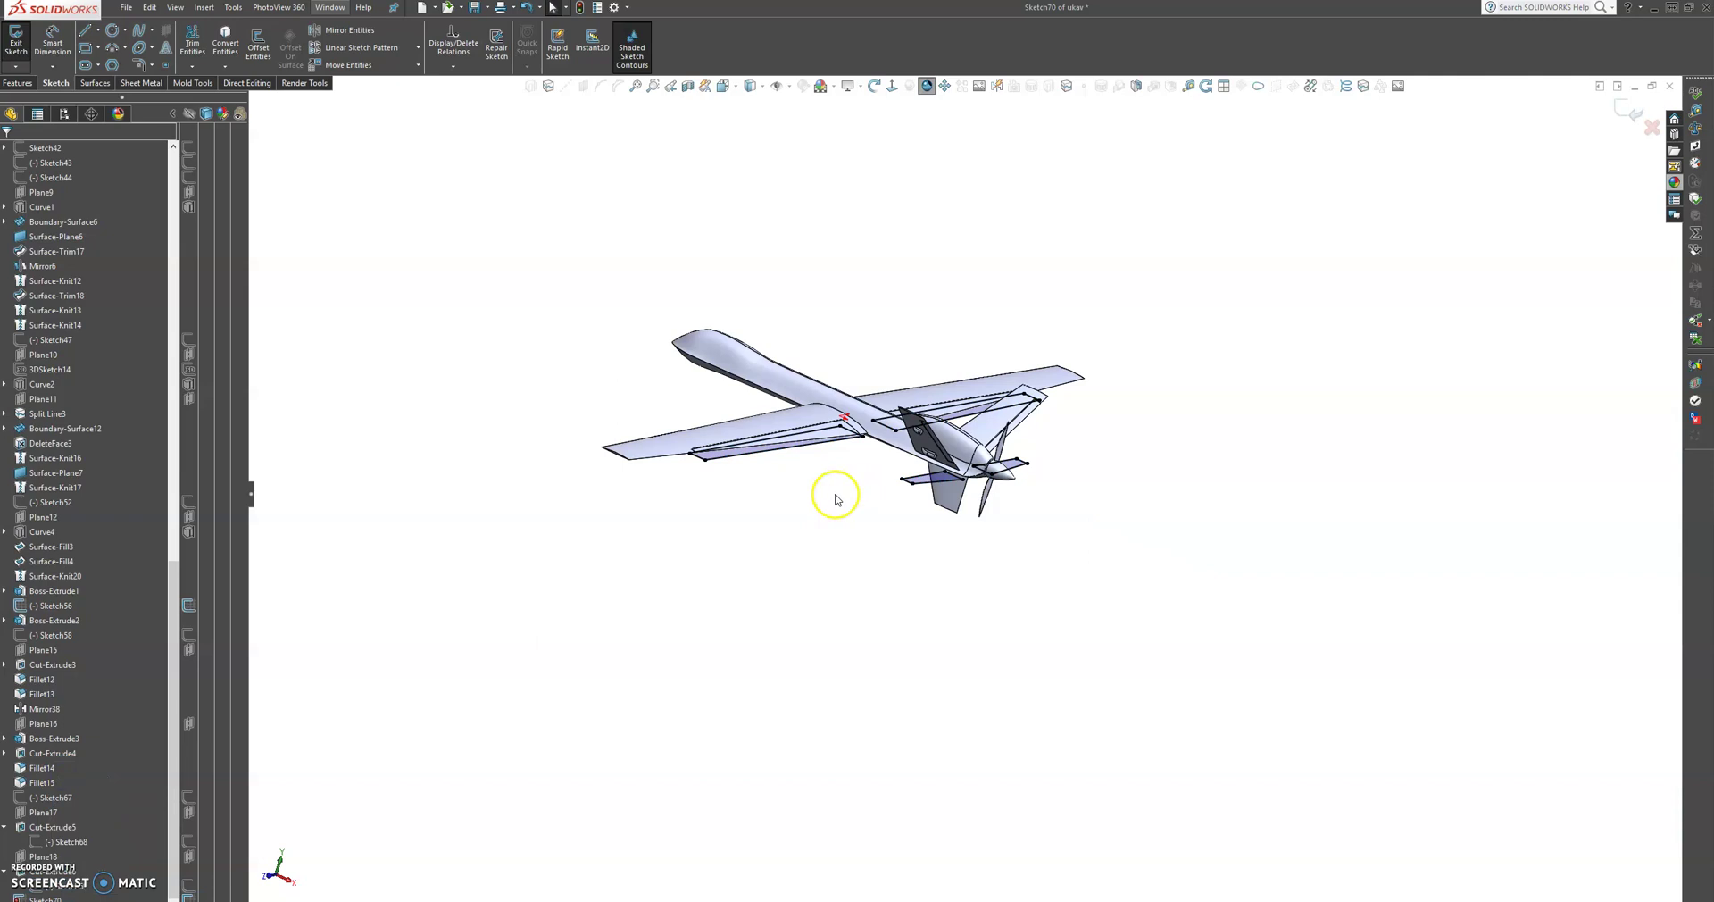
Examine the converted outlines against the wing and tail fin cuts from several angles.
{"action": "mouse_move", "coordinate": [858, 468]}
{"action": "middle_mouse_down"}
{"action": "mouse_move", "coordinate": [918, 535]}
{"action": "mouse_move", "coordinate": [918, 593]}
{"action": "mouse_move", "coordinate": [884, 600]}
{"action": "mouse_move", "coordinate": [849, 651]}
{"action": "mouse_move", "coordinate": [849, 734]}
{"action": "mouse_move", "coordinate": [872, 749]}
{"action": "mouse_move", "coordinate": [960, 596]}
{"action": "mouse_move", "coordinate": [876, 539]}
{"action": "mouse_move", "coordinate": [911, 528]}
{"action": "middle_mouse_up"}
{"action": "scroll", "coordinate": [924, 598], "scroll_direction": "down", "scroll_amount": 5}
{"action": "scroll", "coordinate": [1428, 495], "scroll_direction": "up", "scroll_amount": 8}
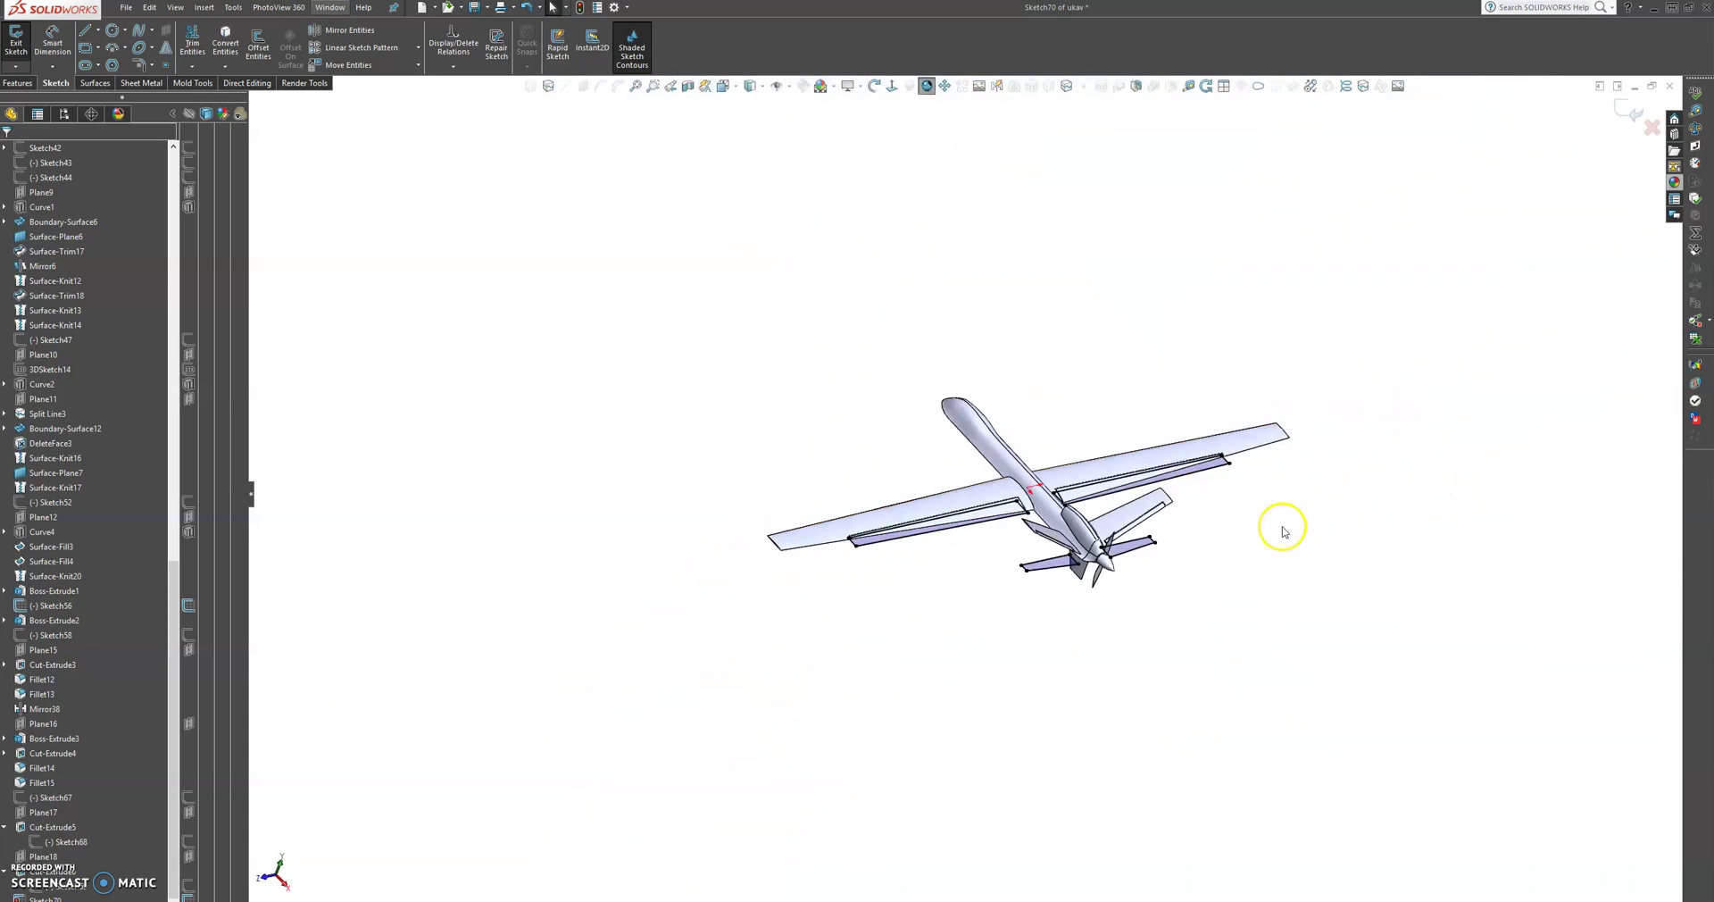
{"action": "middle_click_drag", "start_coordinate": [1243, 516], "coordinate": [972, 373]}
{"action": "scroll", "coordinate": [1062, 515], "scroll_direction": "down", "scroll_amount": 5}
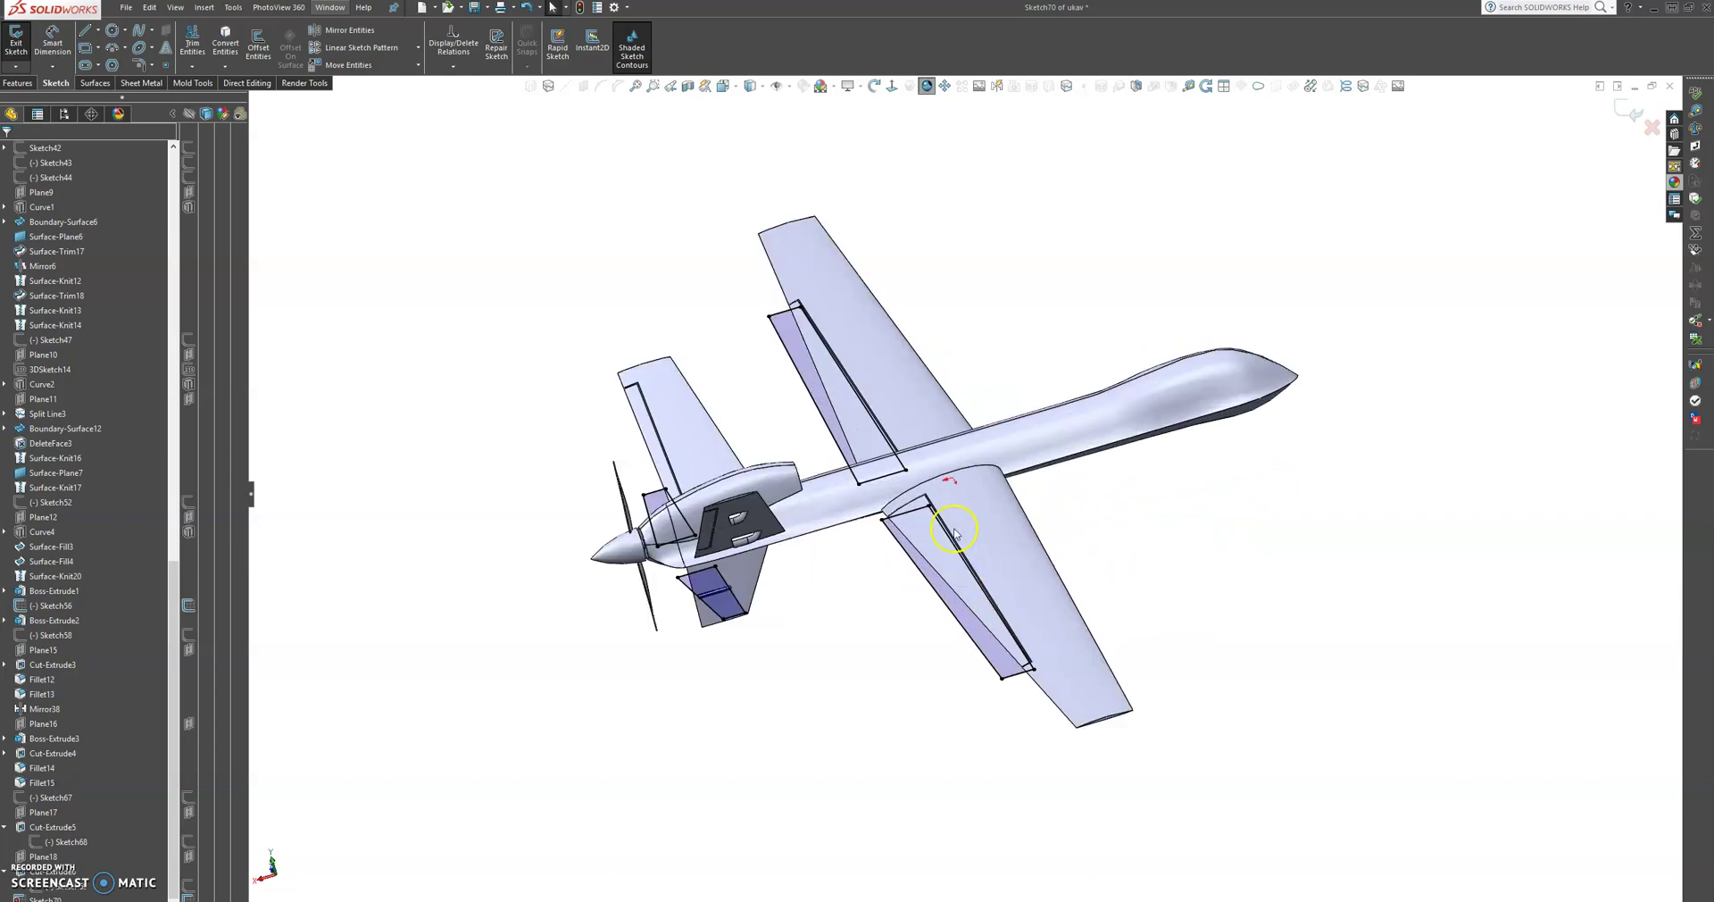
{"action": "scroll", "coordinate": [954, 533], "scroll_direction": "down", "scroll_amount": 2}
{"action": "middle_click_drag", "start_coordinate": [955, 533], "coordinate": [938, 546]}
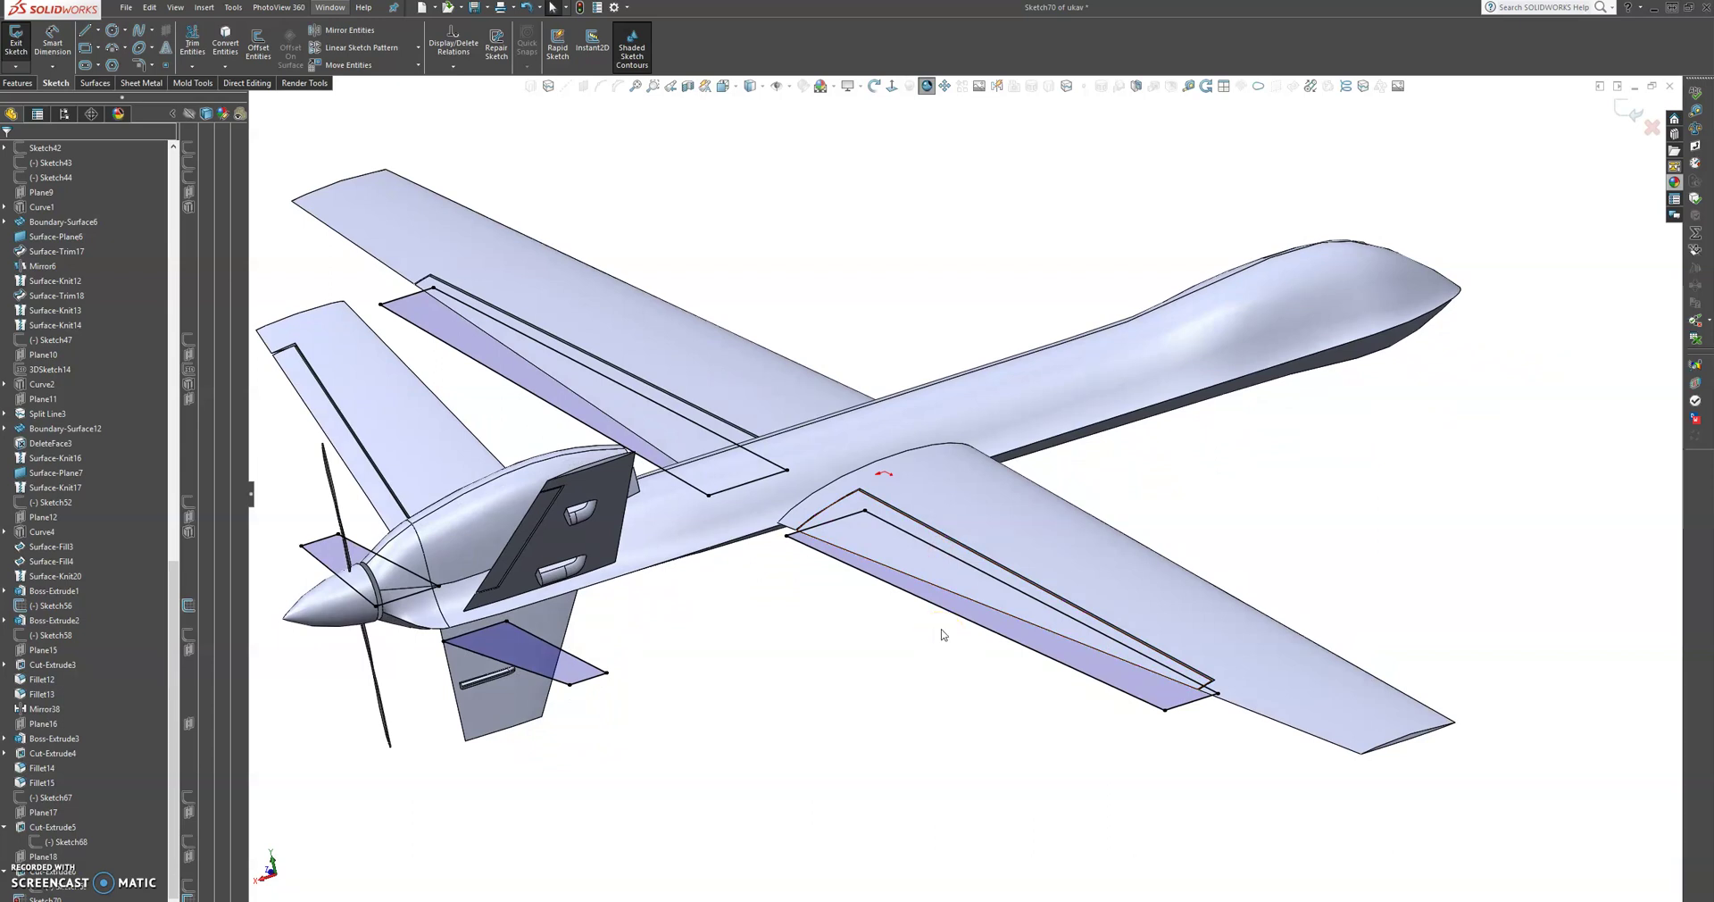
Check the inboard corner of the near wing's cut and close the sketch holding the converted outlines.
{"action": "mouse_move", "coordinate": [783, 616]}
{"action": "middle_mouse_down"}
{"action": "mouse_move", "coordinate": [784, 634]}
{"action": "mouse_move", "coordinate": [810, 615]}
{"action": "mouse_move", "coordinate": [777, 623]}
{"action": "middle_mouse_up"}
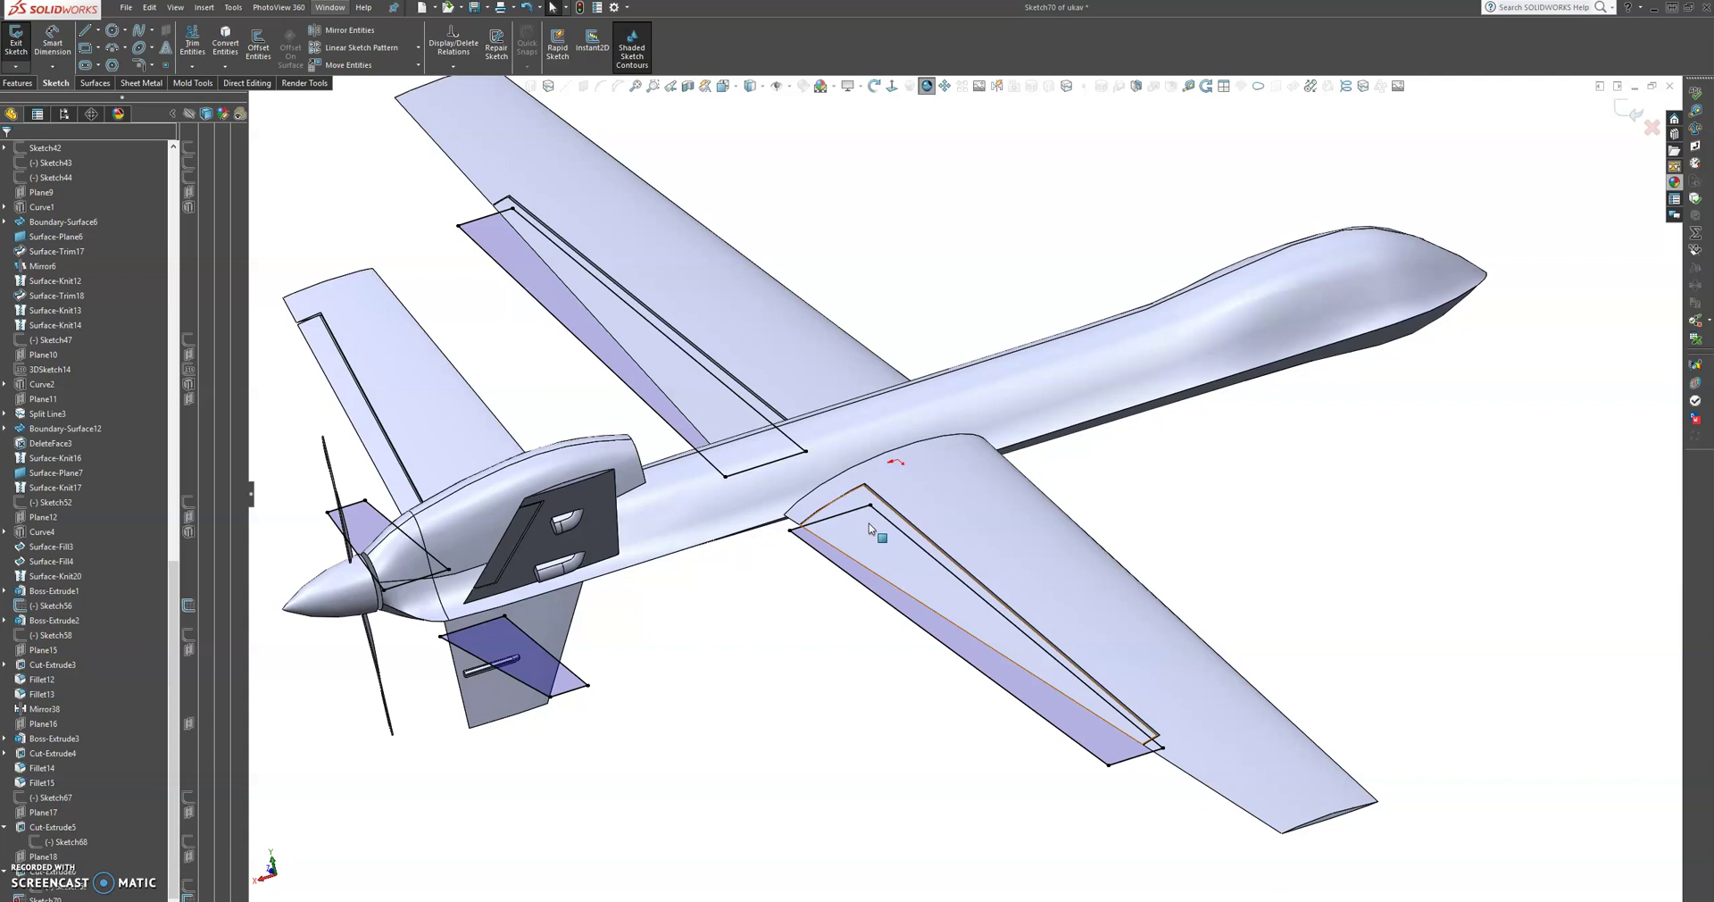
{"action": "left_click", "coordinate": [895, 657]}
{"action": "scroll", "coordinate": [880, 497], "scroll_direction": "down", "scroll_amount": 5}
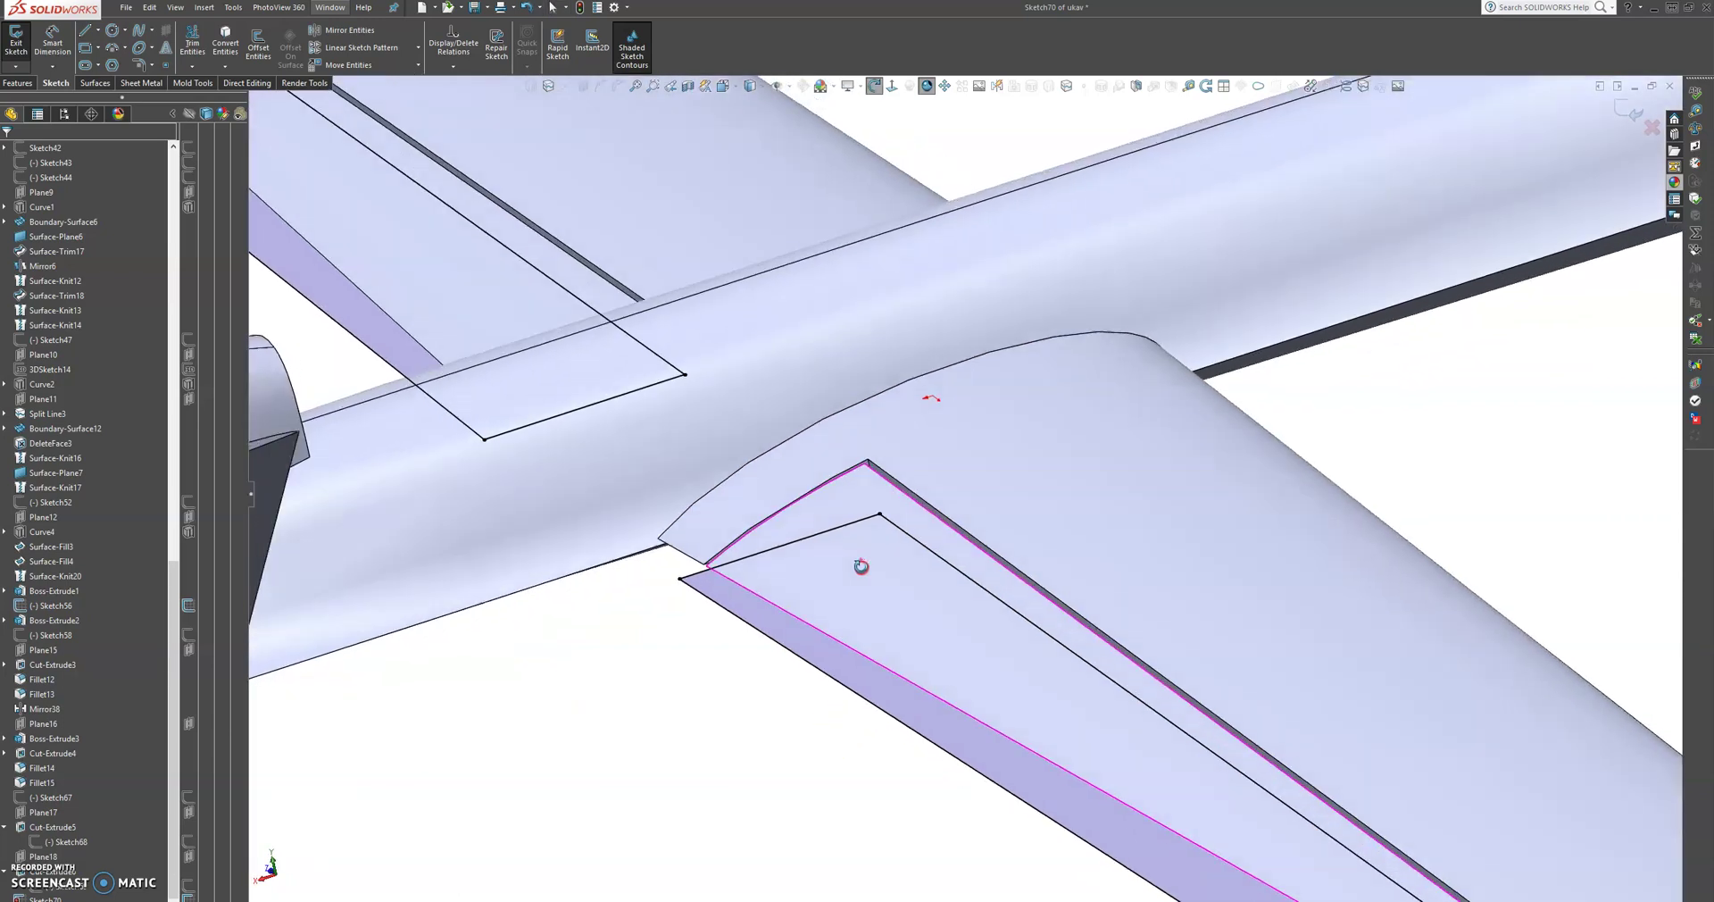
{"action": "scroll", "coordinate": [812, 490], "scroll_direction": "down", "scroll_amount": 5}
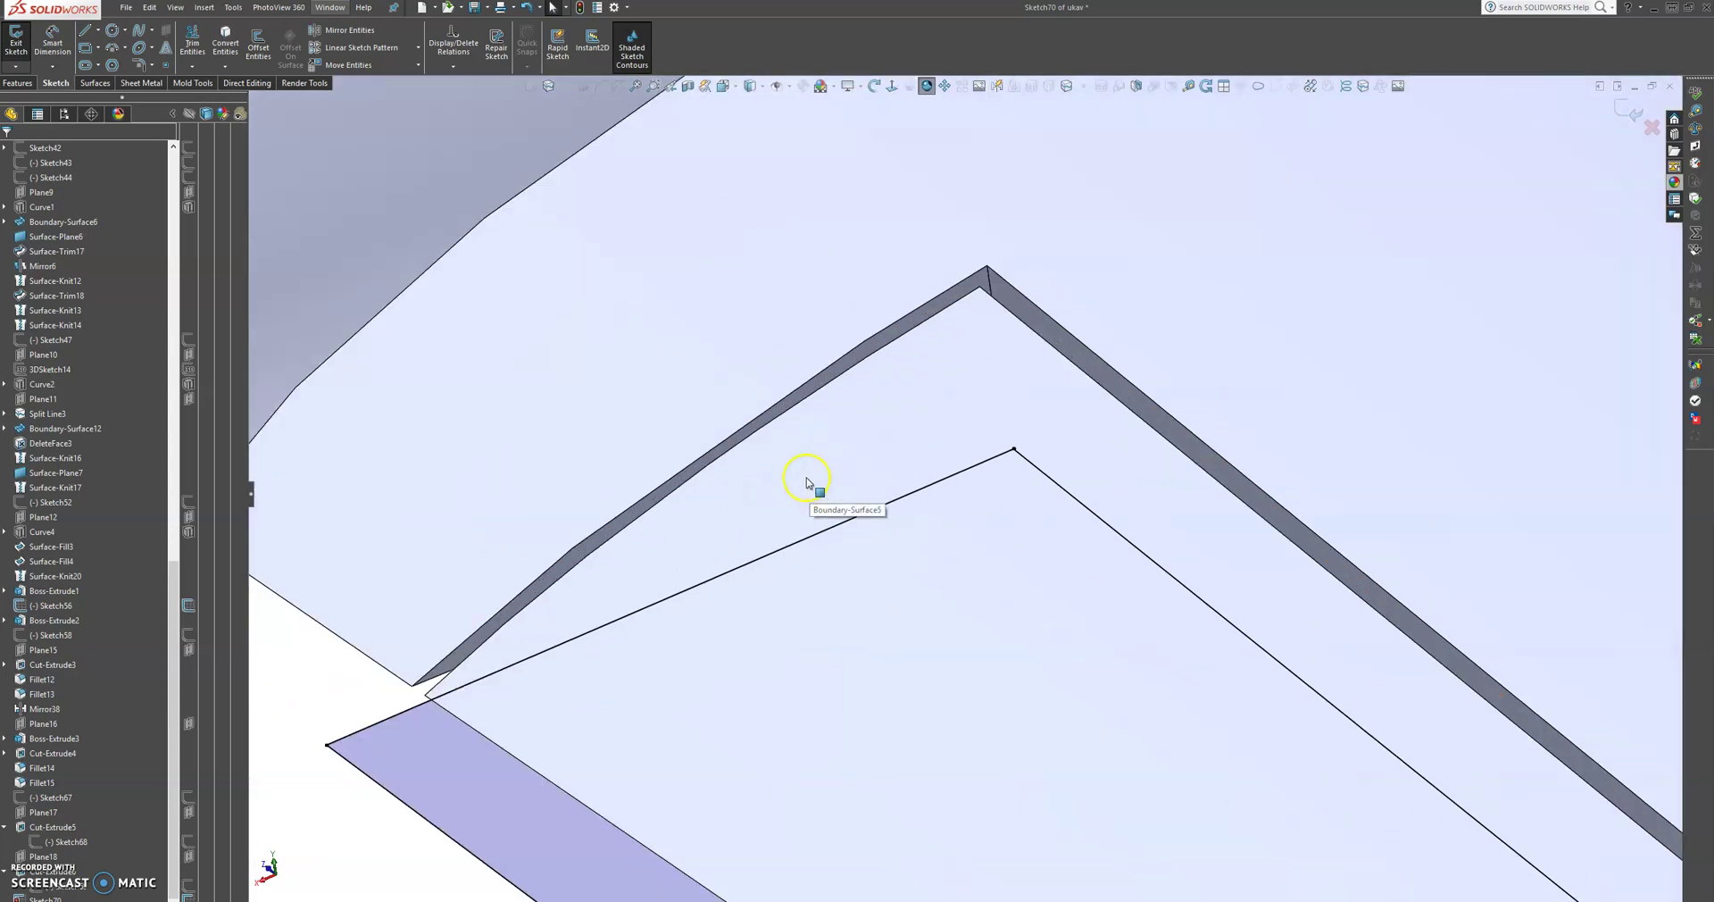
{"action": "left_click", "coordinate": [871, 348]}
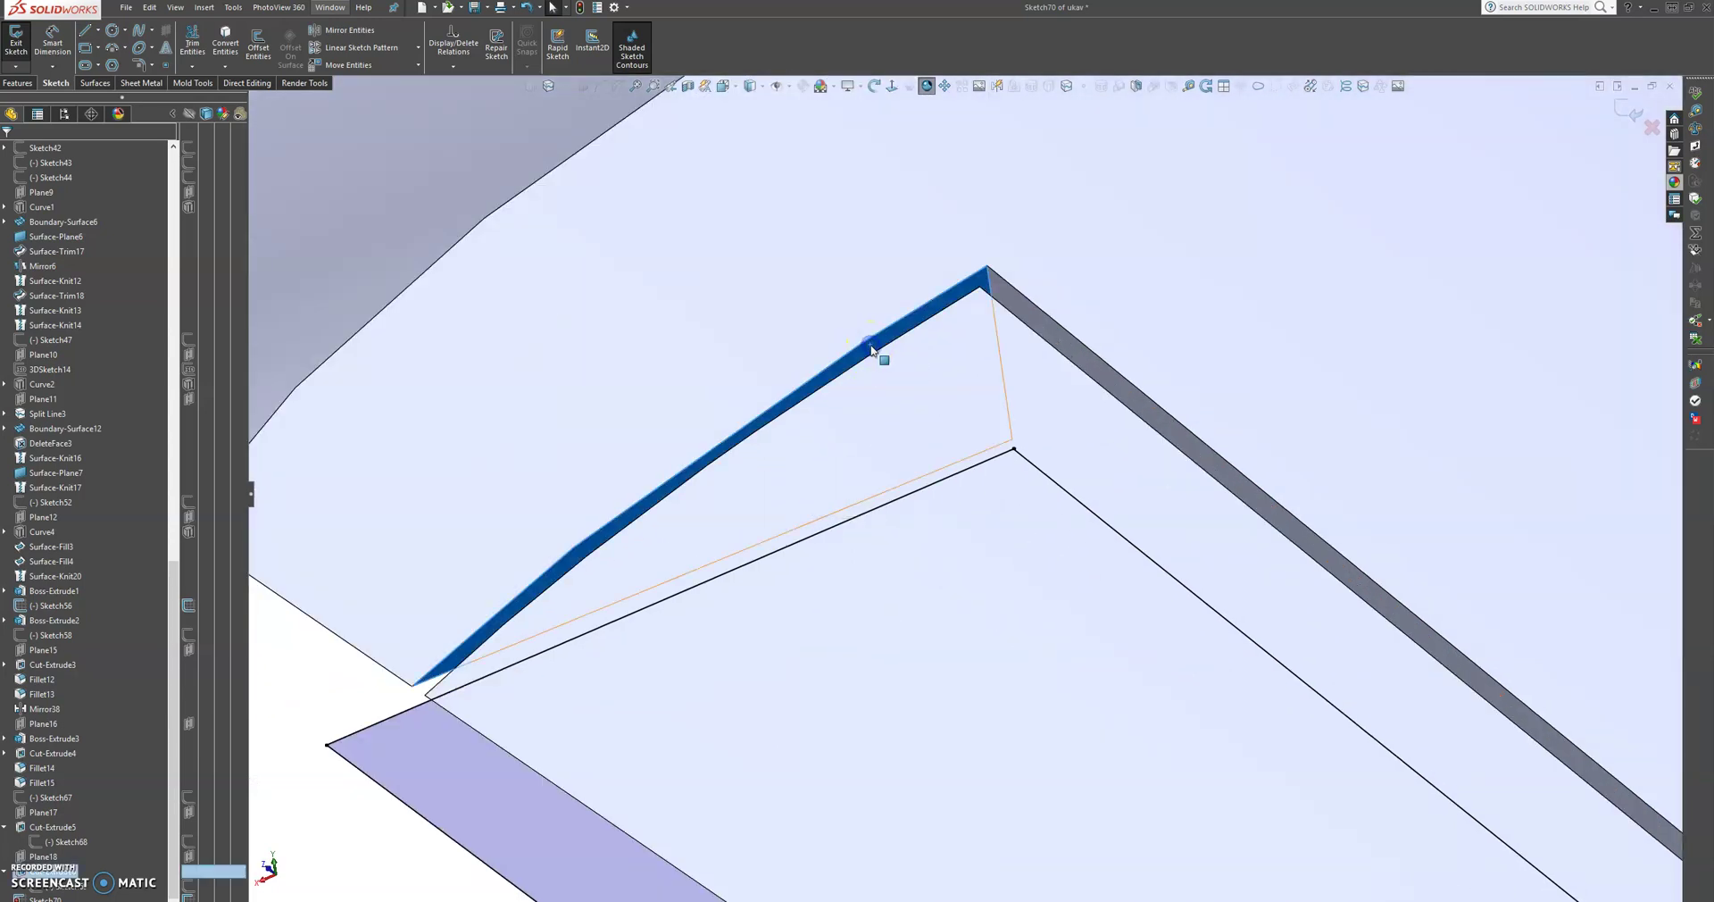
{"action": "left_click", "coordinate": [1625, 161]}
{"action": "key", "text": "f"}
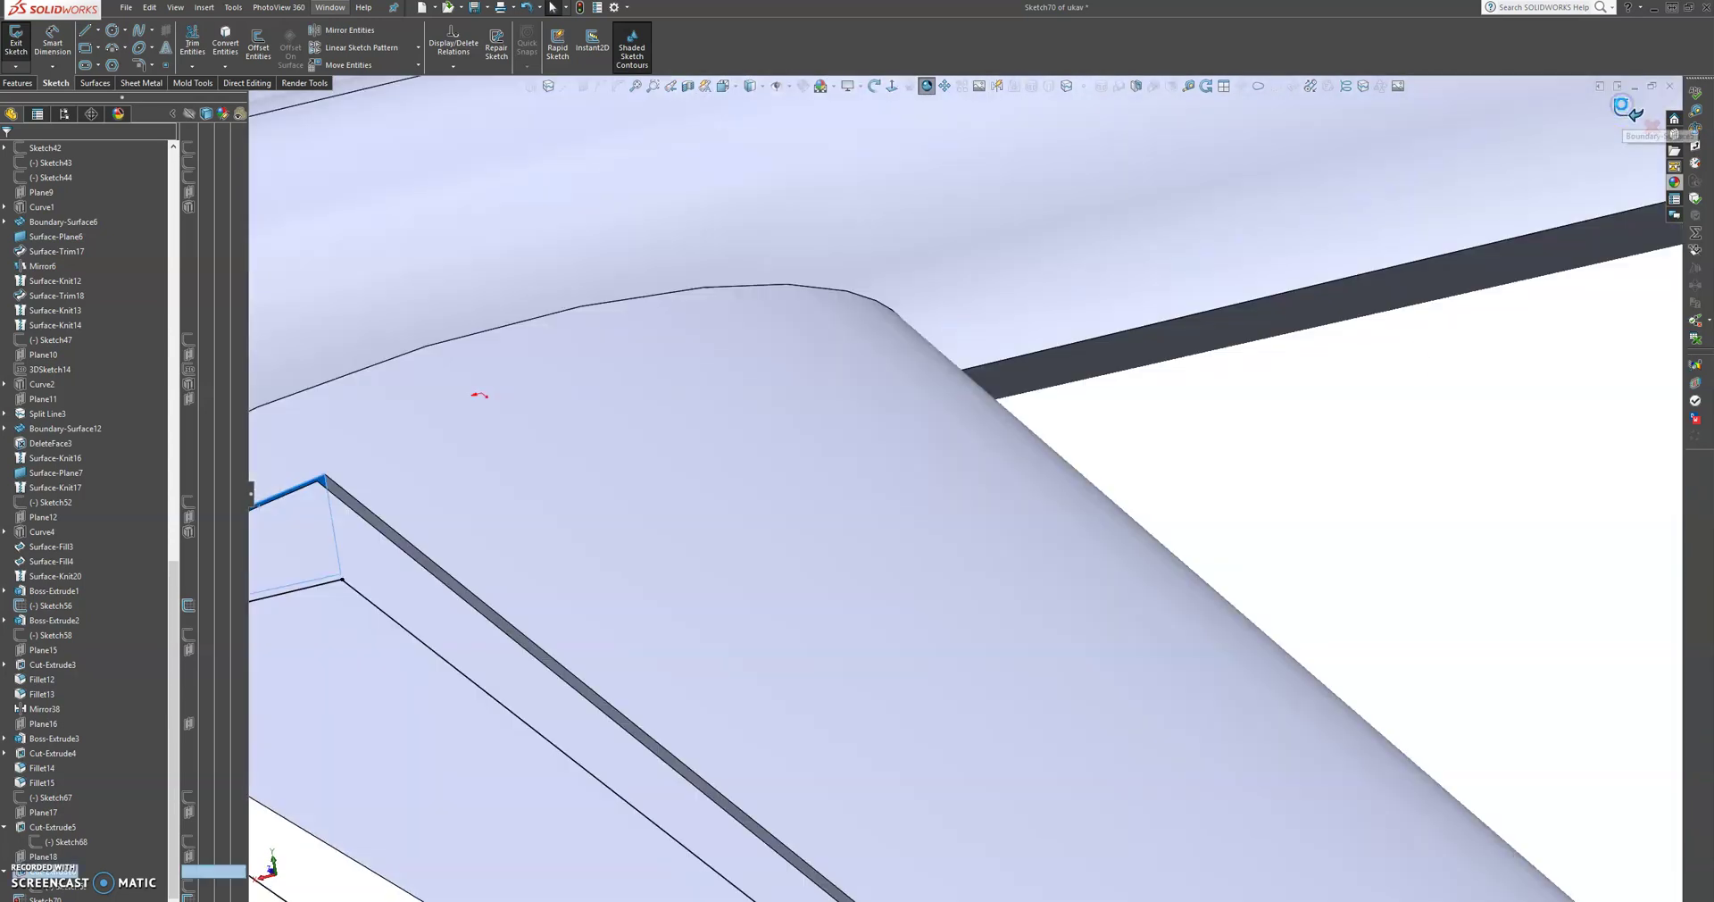
{"action": "left_click", "coordinate": [1621, 109]}
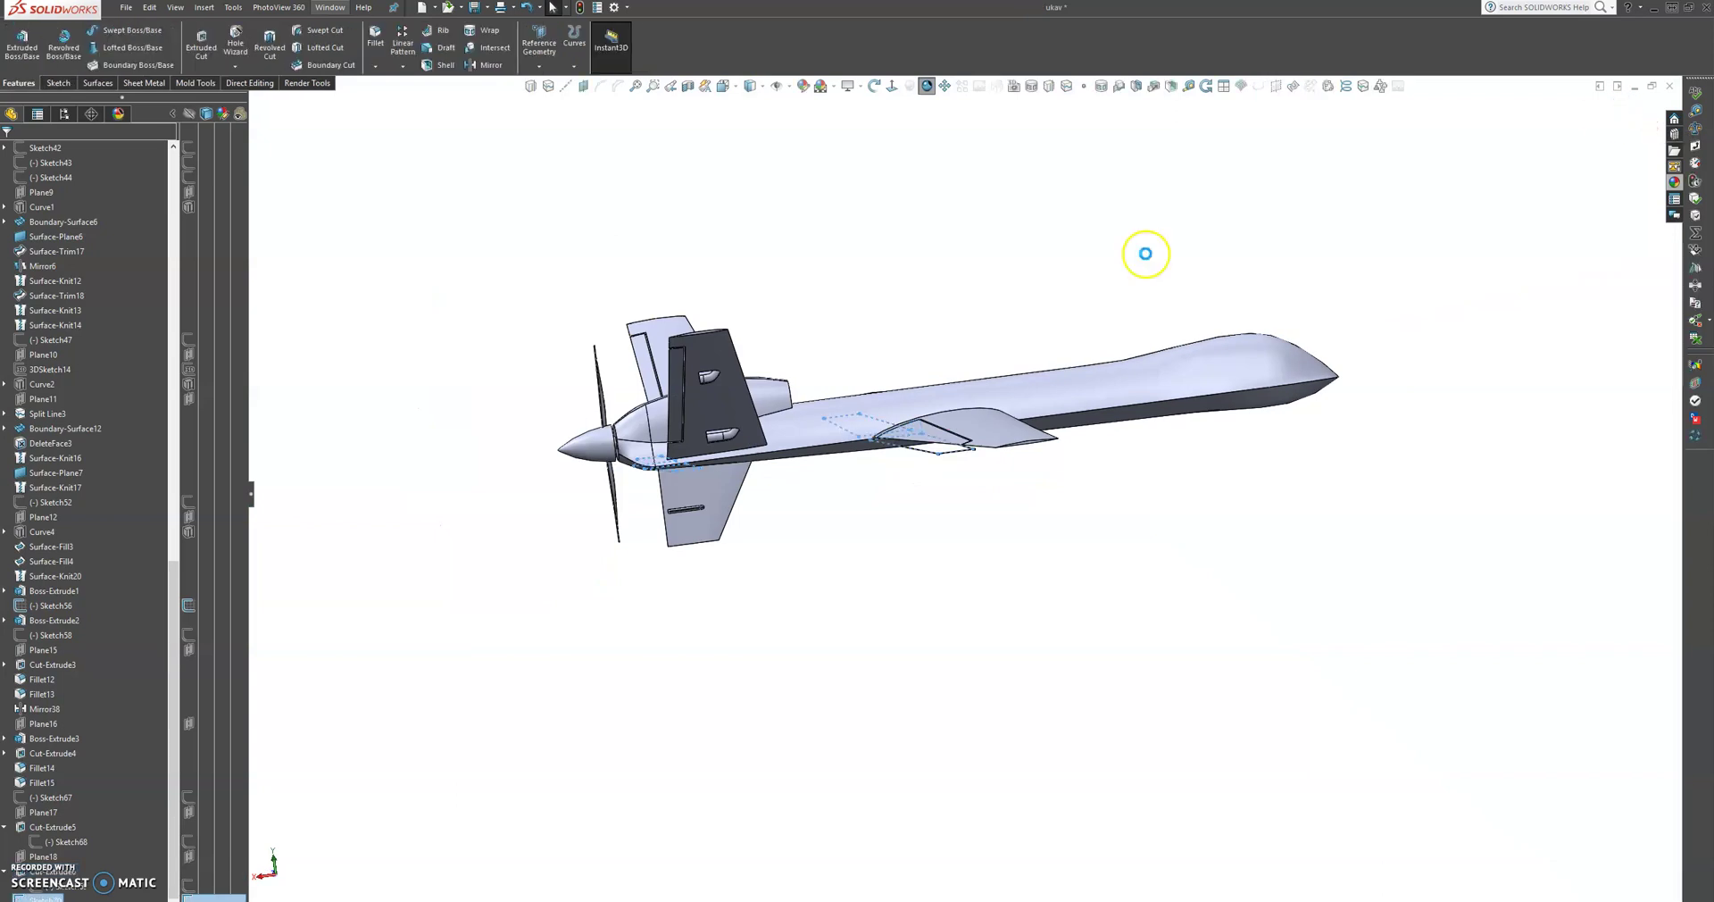
Start a new sketch on the inboard side wall of the near wing's control surface cut.
{"action": "middle_click_drag", "start_coordinate": [885, 397], "coordinate": [947, 434]}
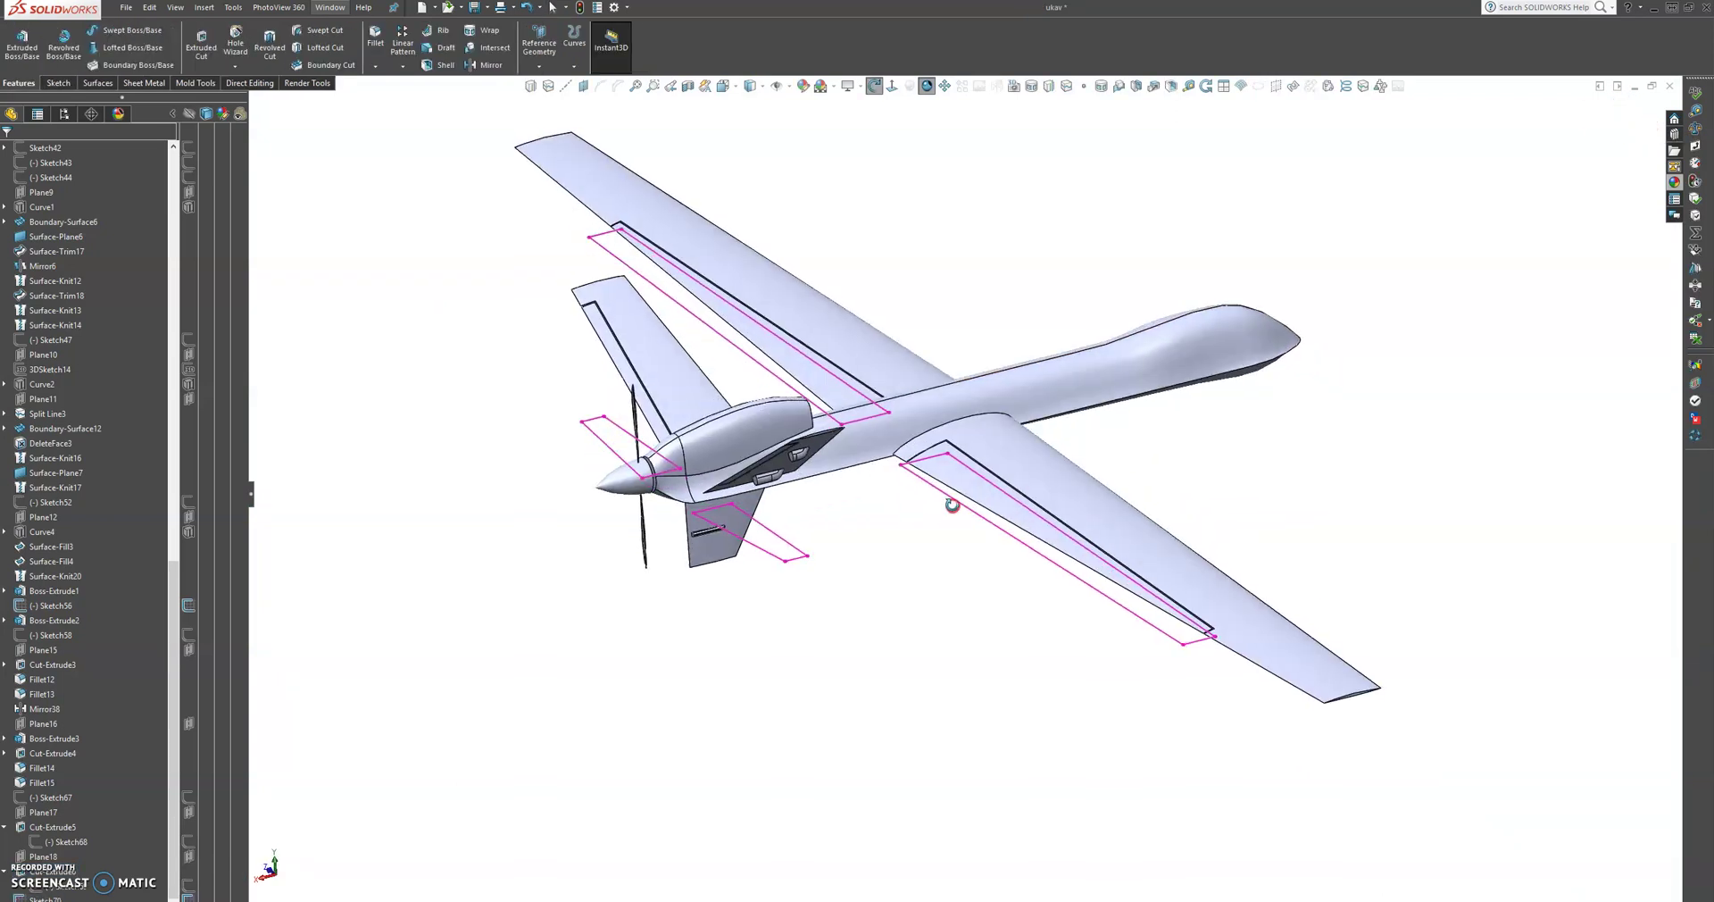
{"action": "scroll", "coordinate": [947, 434], "scroll_direction": "down", "scroll_amount": 5}
{"action": "scroll", "coordinate": [924, 493], "scroll_direction": "down", "scroll_amount": 5}
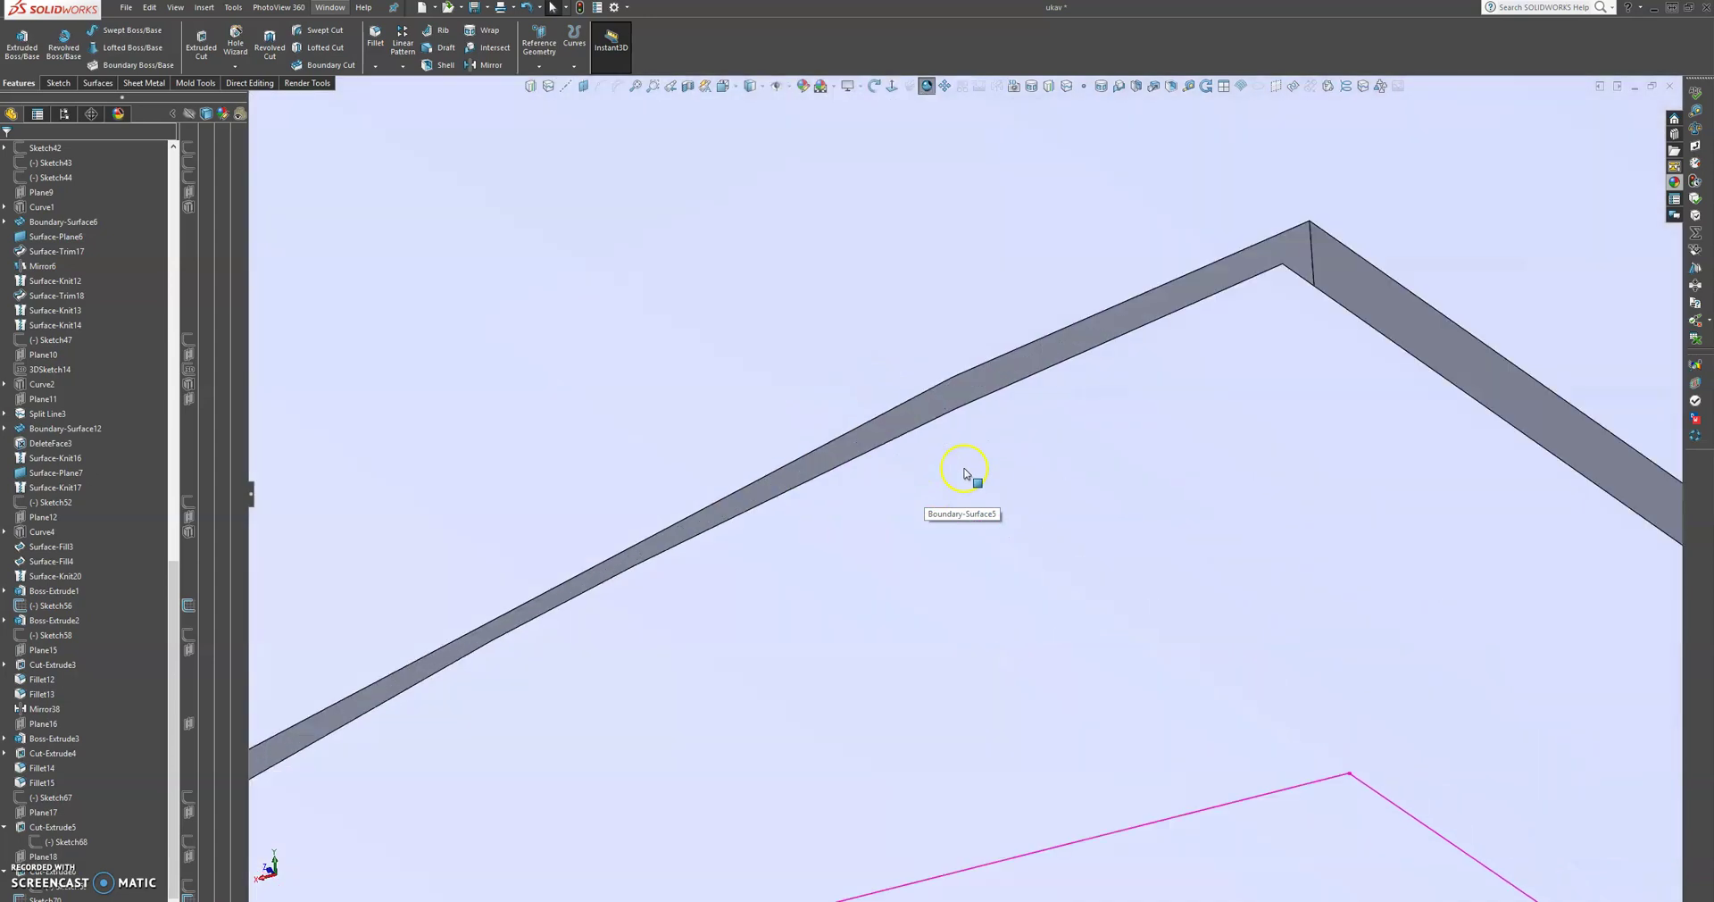
{"action": "left_click", "coordinate": [1002, 376]}
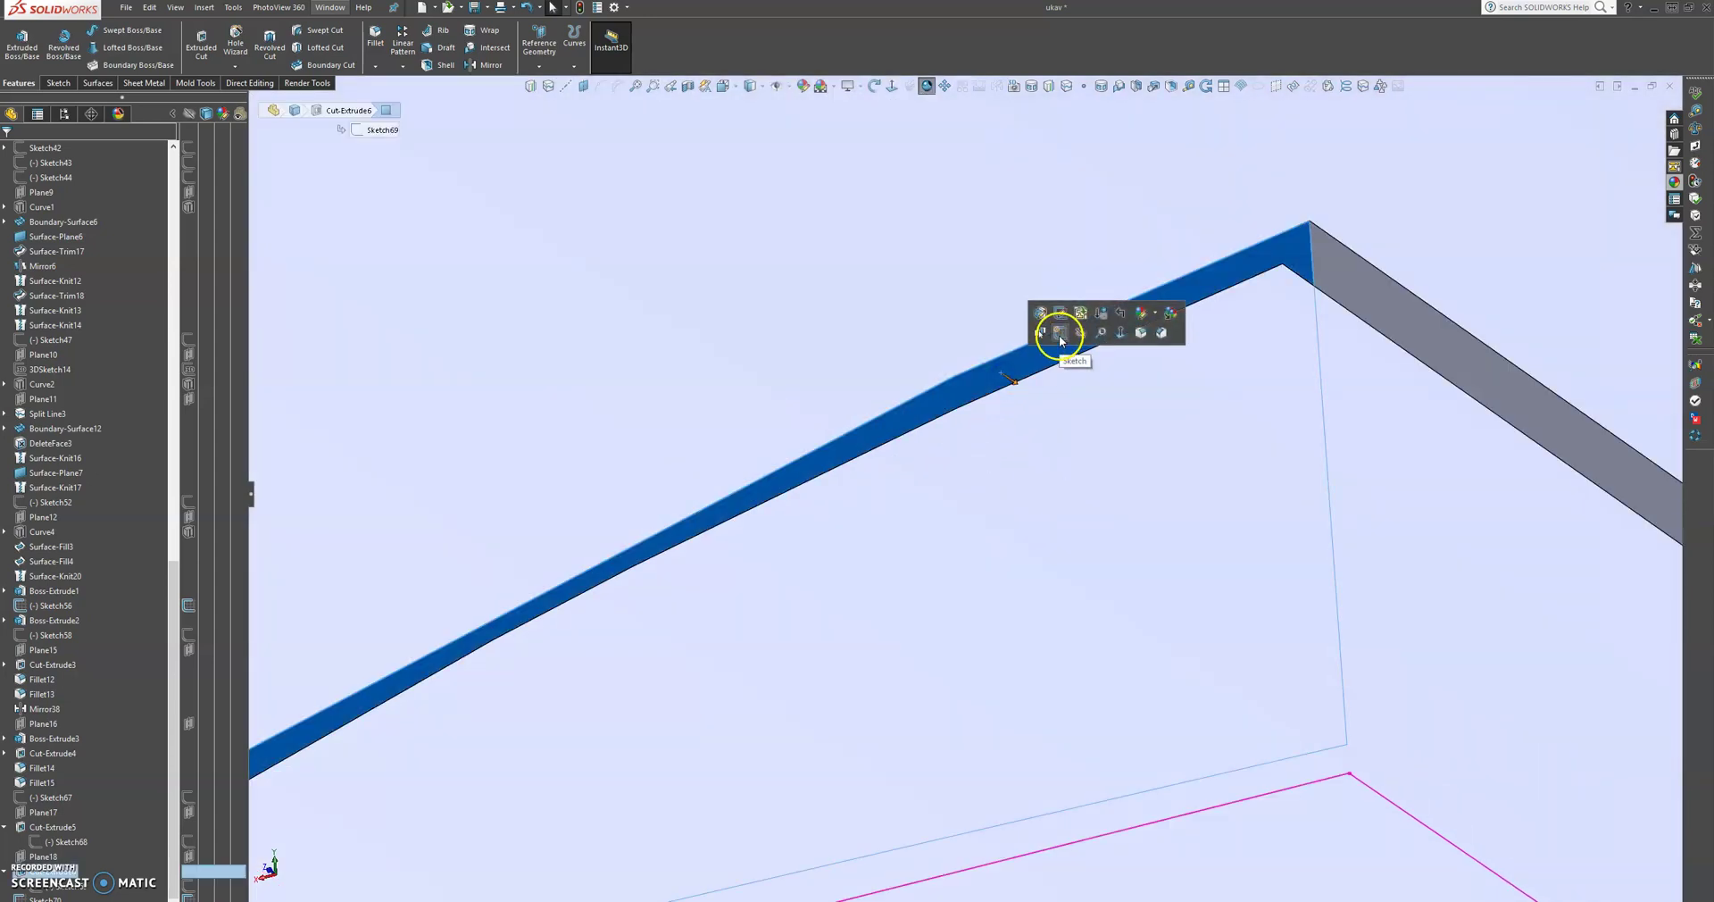
{"action": "left_click", "coordinate": [1062, 340]}
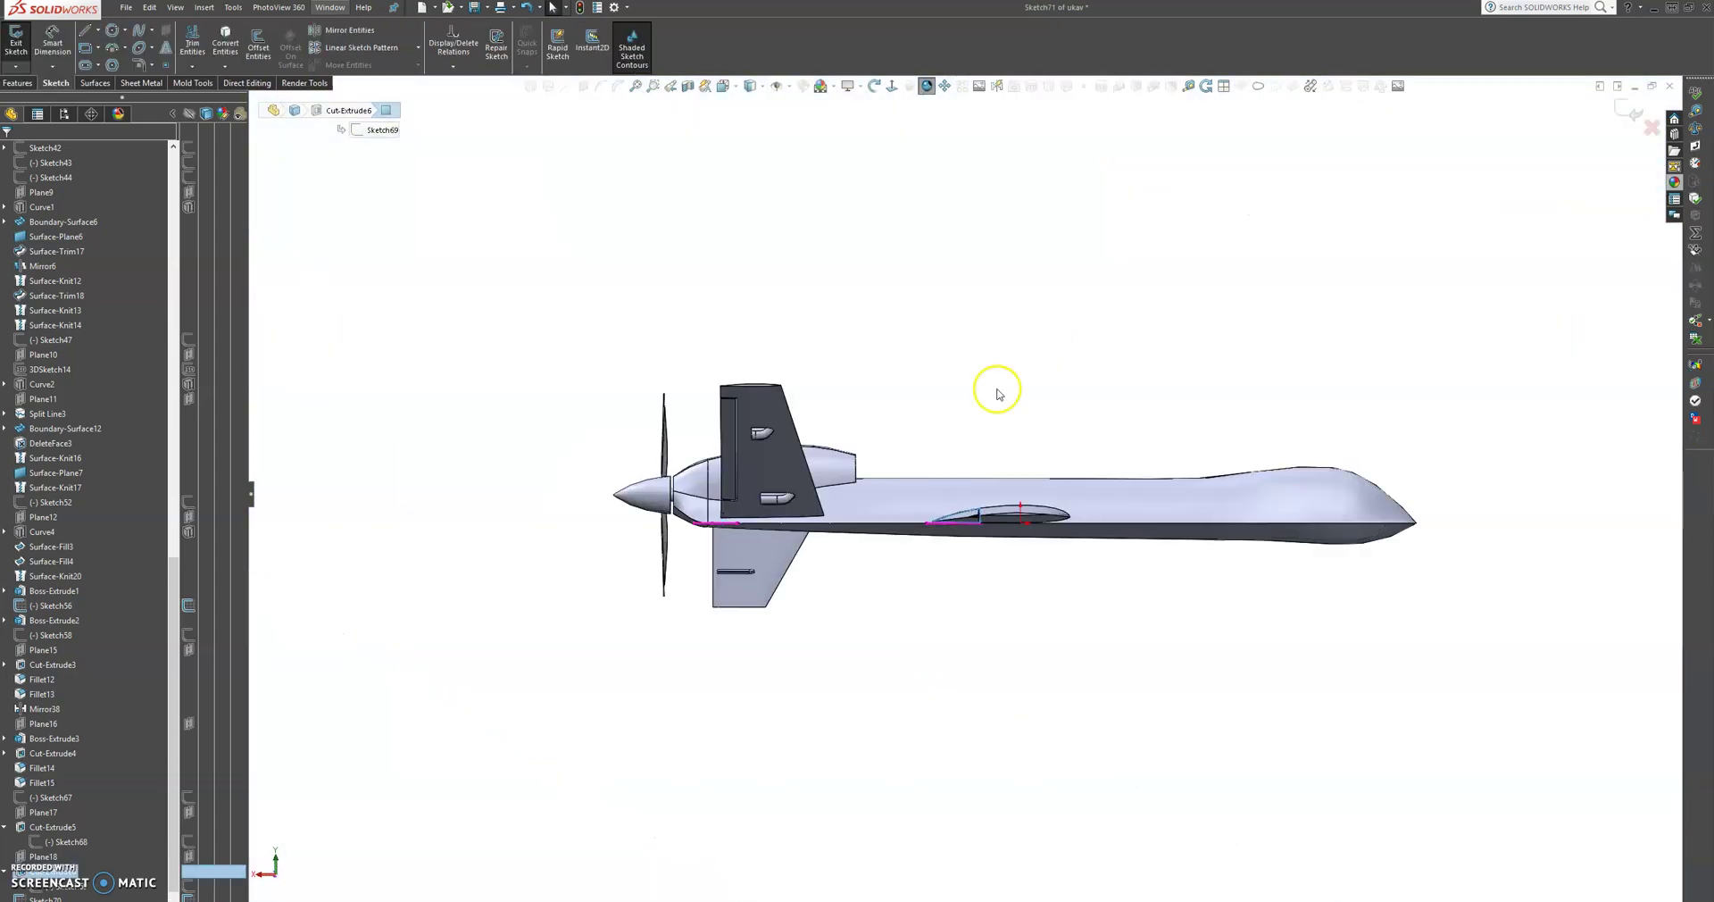
Sketch a hinge-pin circle of about 0.42 radius midway between the wing's upper and lower skins, just behind the cut's front wall.
{"action": "scroll", "coordinate": [978, 514], "scroll_direction": "down", "scroll_amount": 5}
{"action": "scroll", "coordinate": [978, 512], "scroll_direction": "down", "scroll_amount": 8}
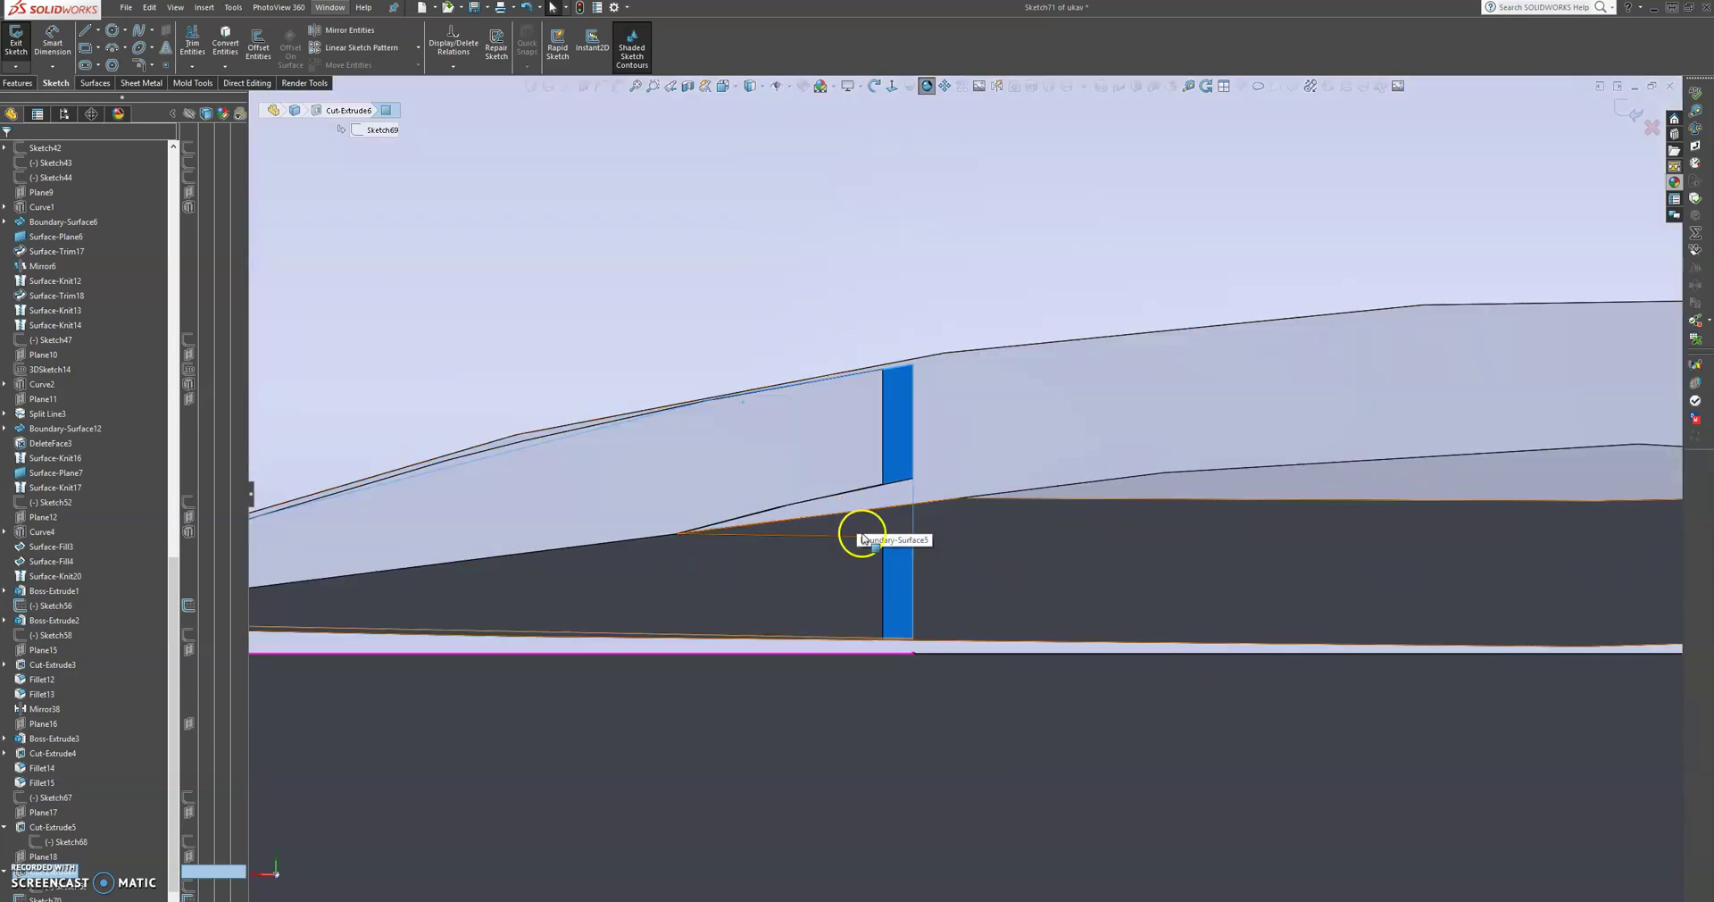
{"action": "scroll", "coordinate": [865, 537], "scroll_direction": "down", "scroll_amount": 5}
{"action": "scroll", "coordinate": [872, 548], "scroll_direction": "up", "scroll_amount": 5}
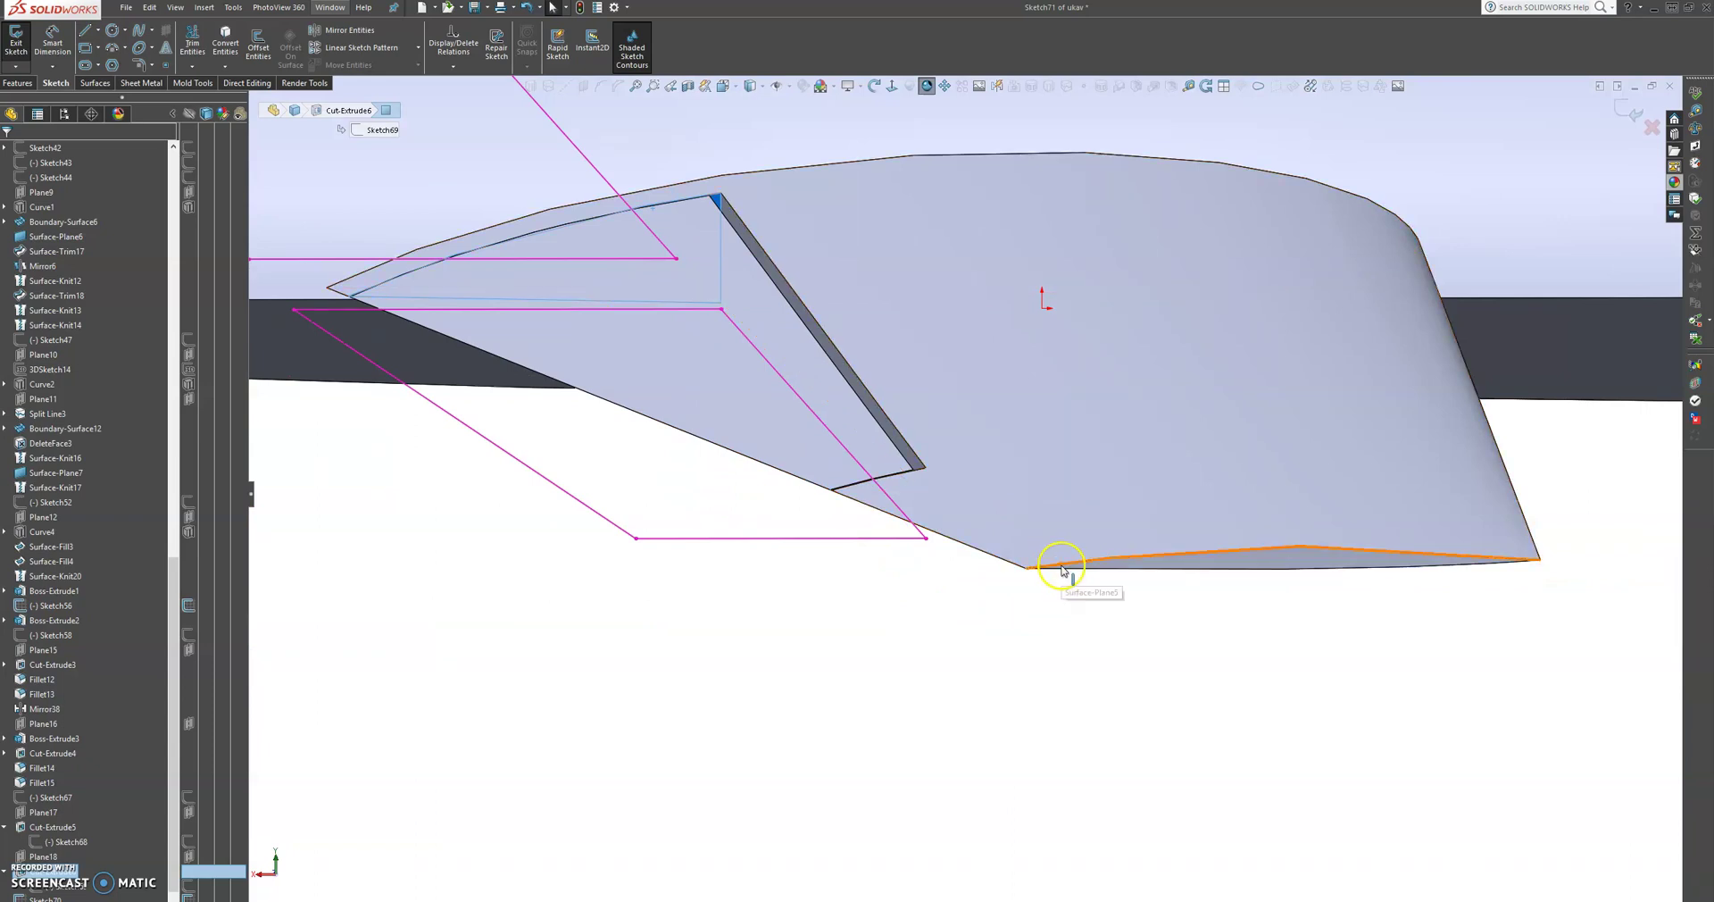
{"action": "left_click", "coordinate": [891, 87]}
{"action": "scroll", "coordinate": [928, 535], "scroll_direction": "down", "scroll_amount": 8}
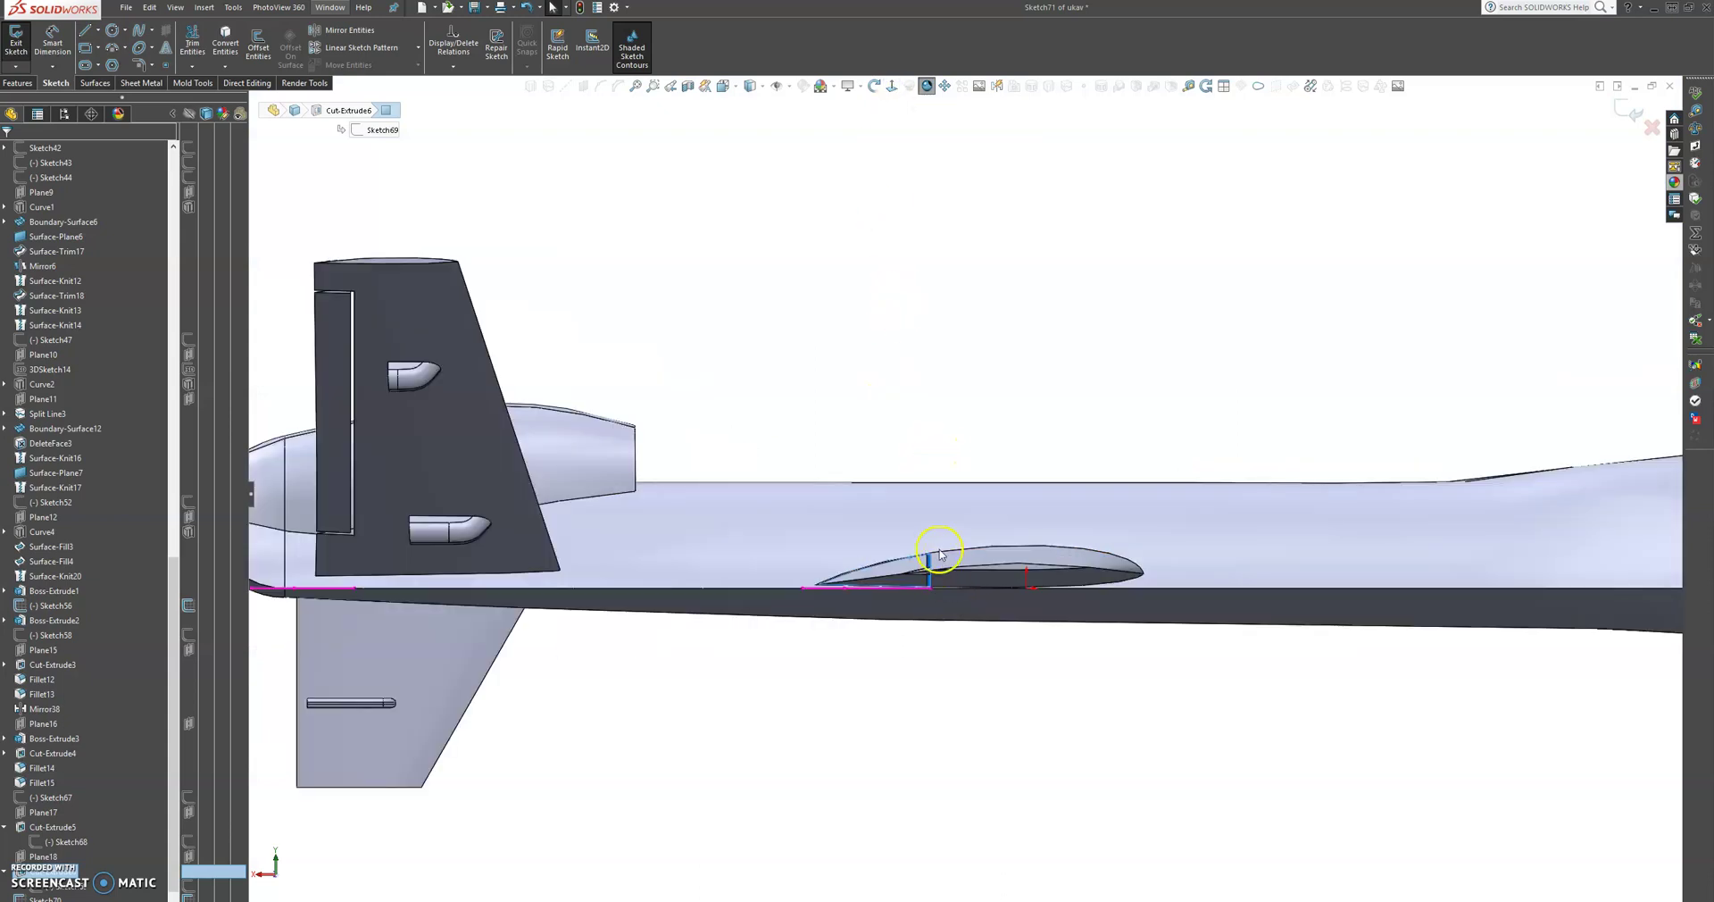
{"action": "scroll", "coordinate": [940, 553], "scroll_direction": "down", "scroll_amount": 8}
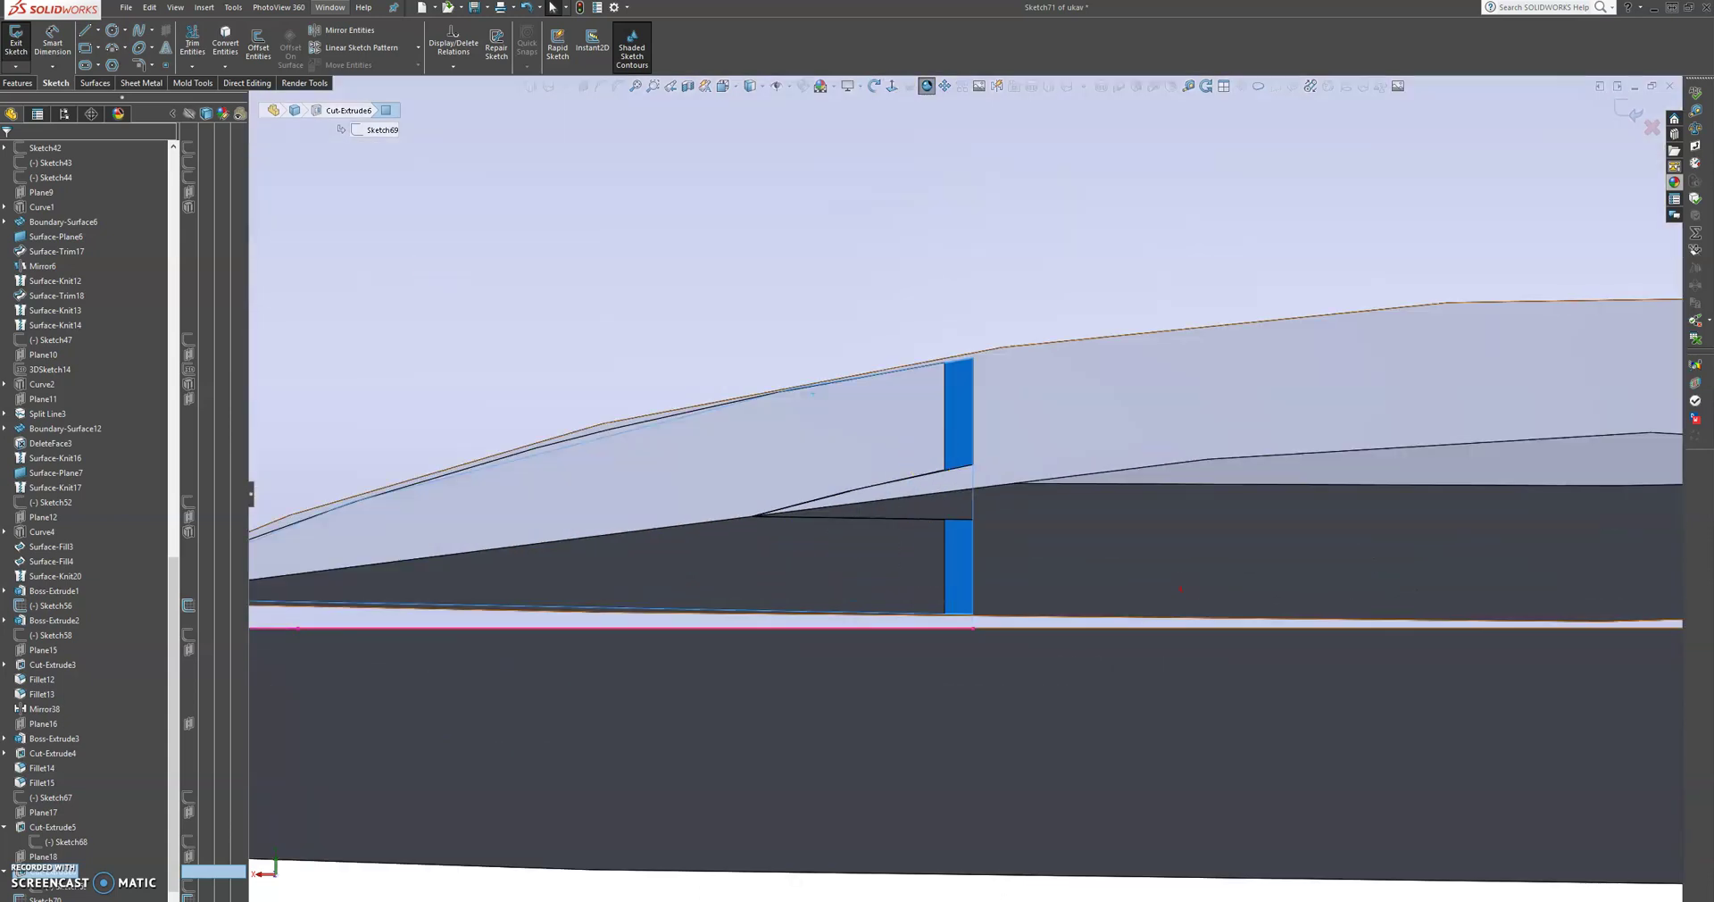
{"action": "left_click", "coordinate": [118, 31]}
{"action": "scroll", "coordinate": [941, 510], "scroll_direction": "down", "scroll_amount": 3}
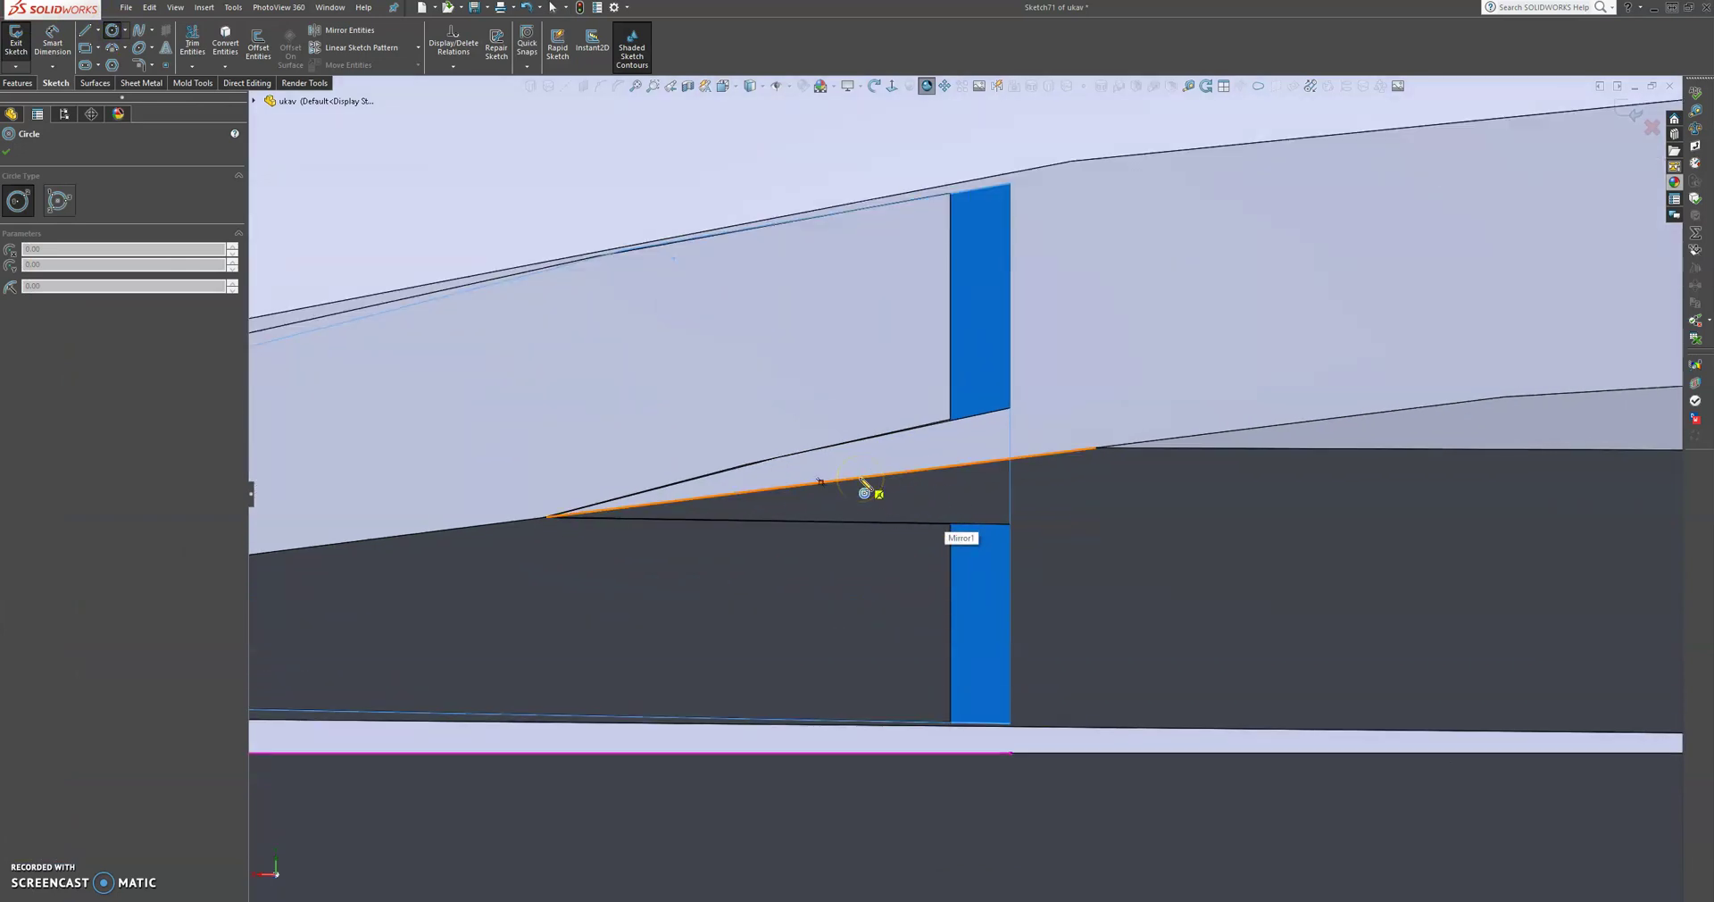
{"action": "left_click", "coordinate": [857, 479]}
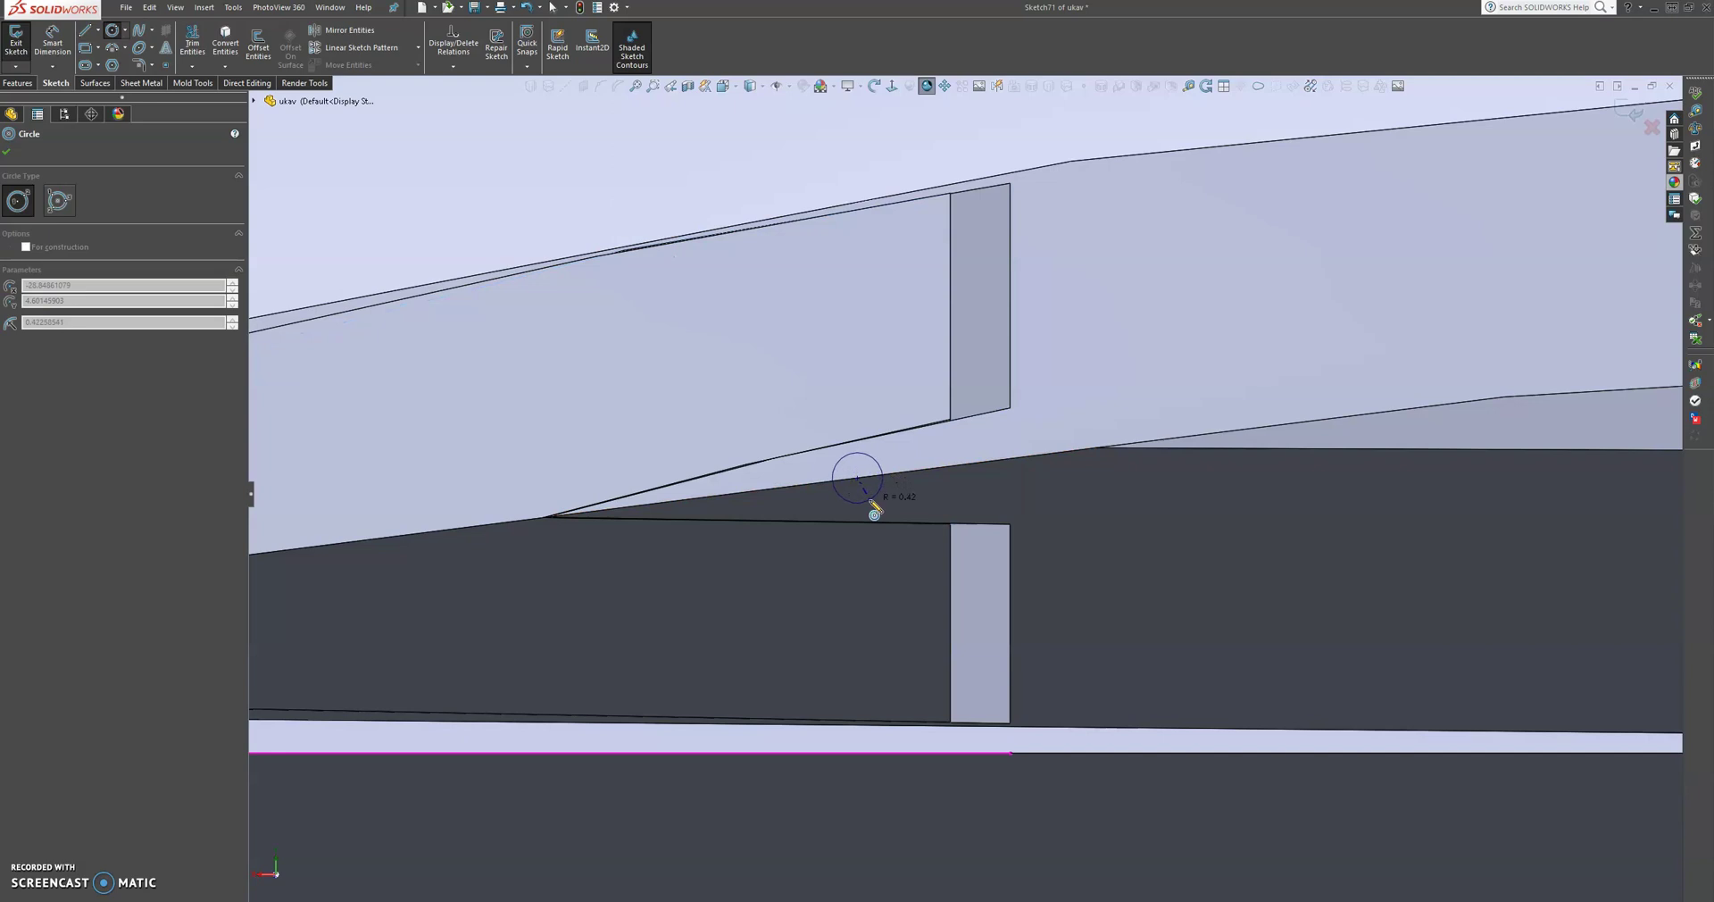
{"action": "left_click", "coordinate": [871, 501]}
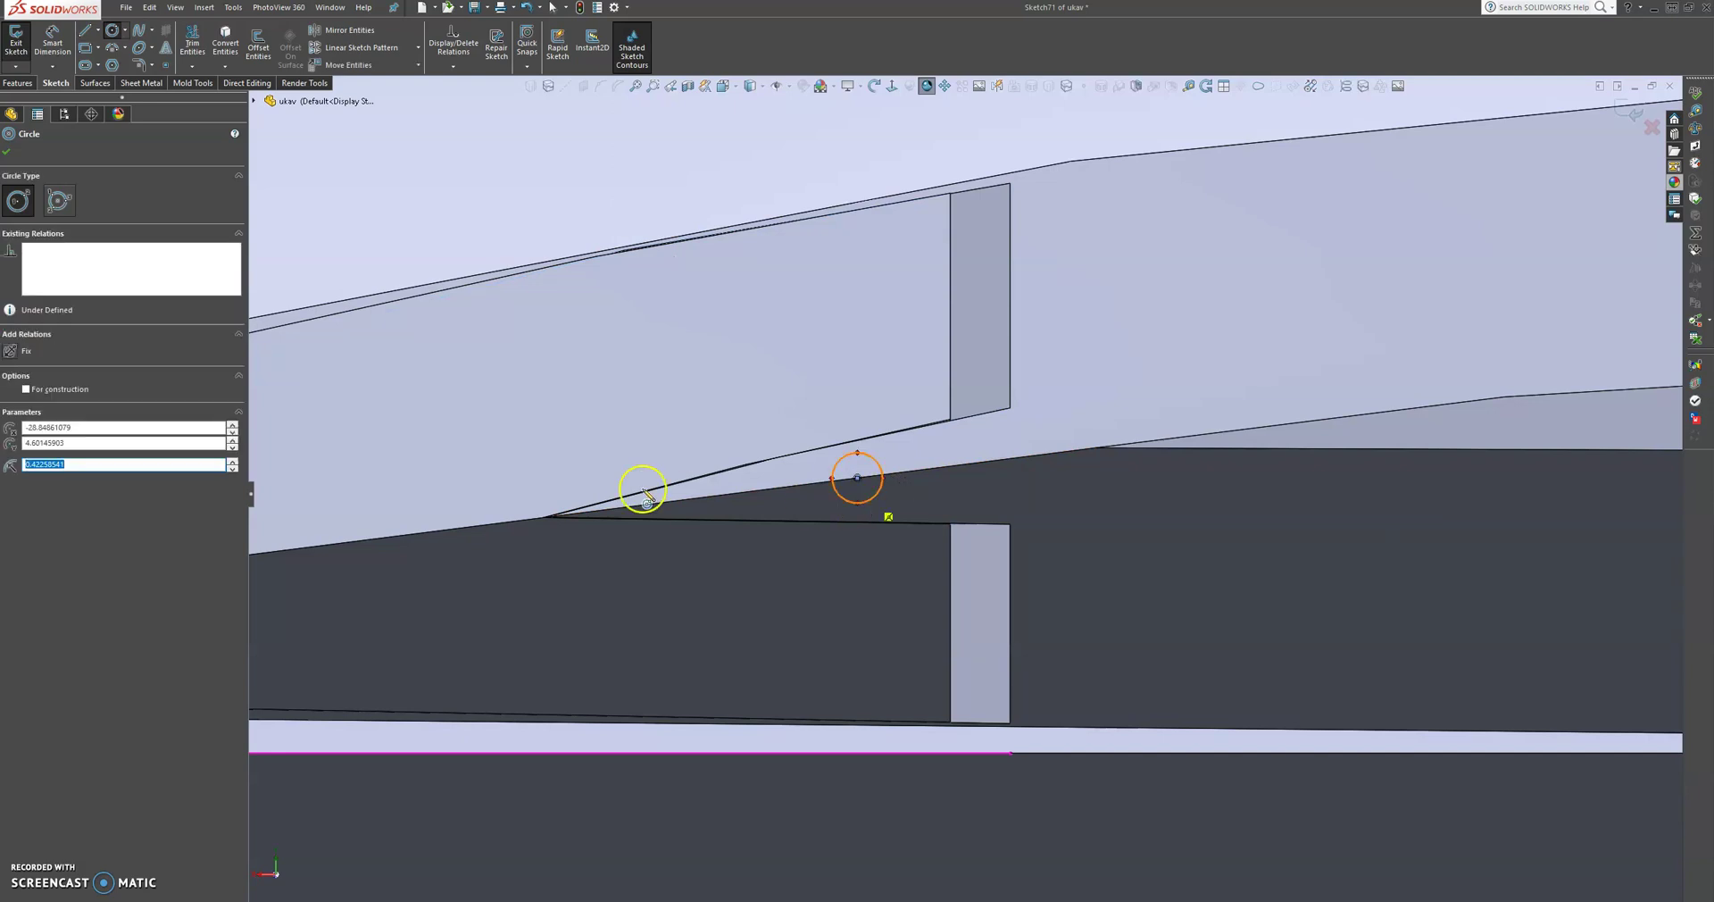
{"action": "left_click", "coordinate": [9, 154]}
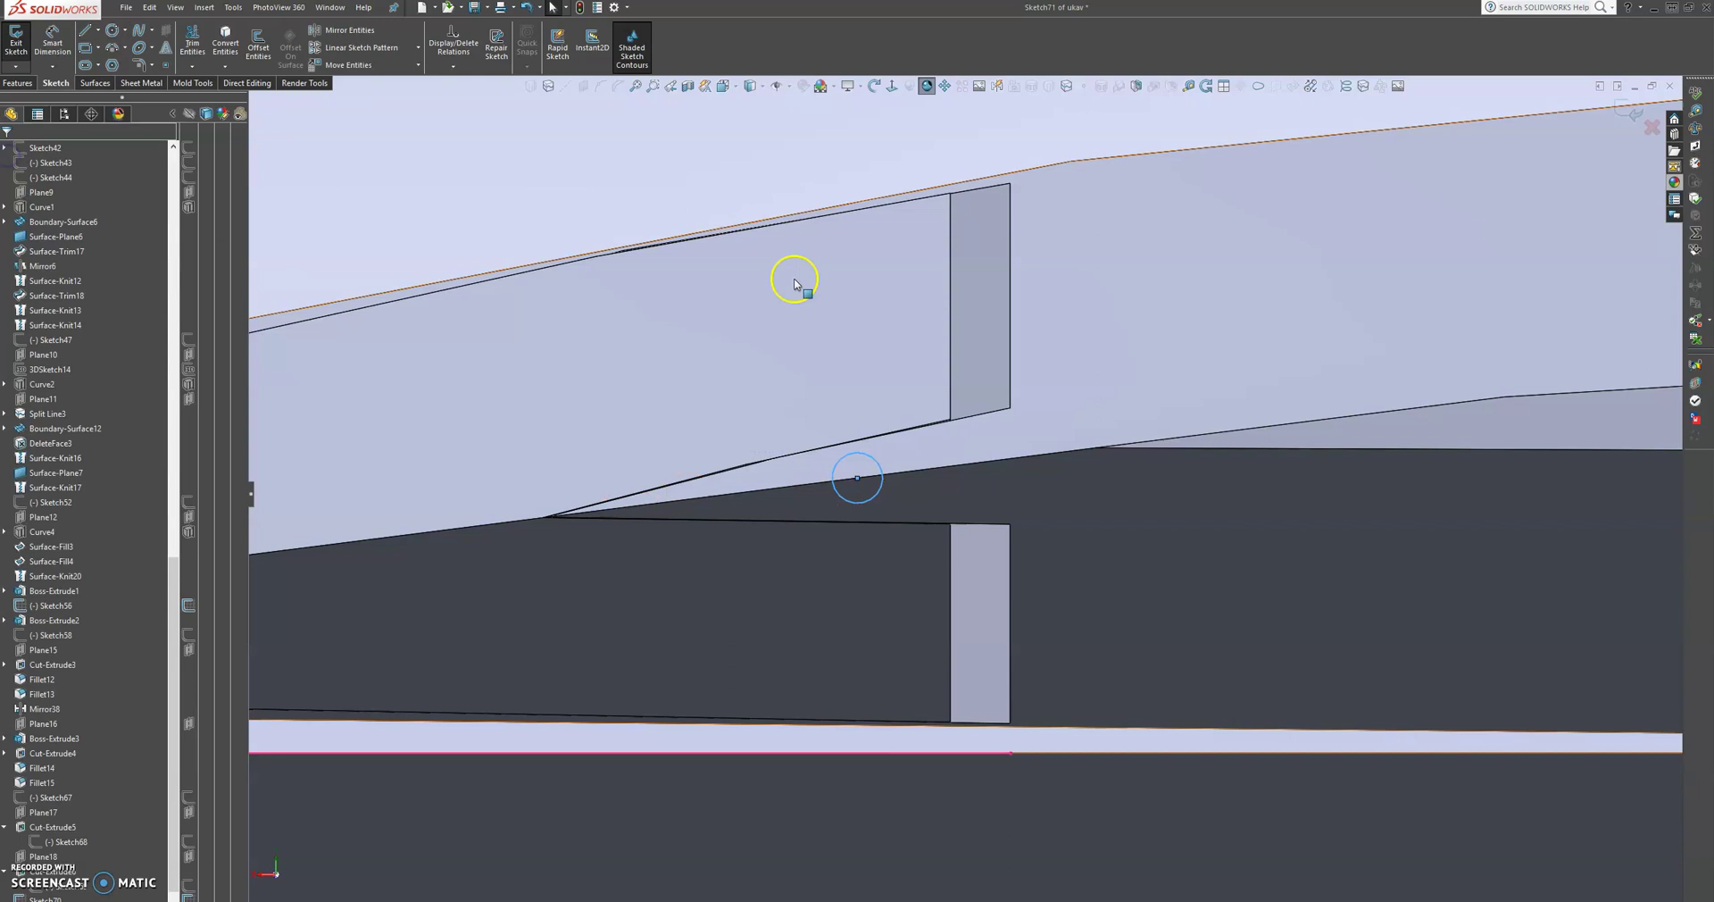
Start an extruded cut from the circle and direct it outward along the control surface towards the wing tip.
{"action": "scroll", "coordinate": [920, 434], "scroll_direction": "up", "scroll_amount": 5}
{"action": "scroll", "coordinate": [920, 434], "scroll_direction": "up", "scroll_amount": 4}
{"action": "mouse_move", "coordinate": [934, 444]}
{"action": "middle_mouse_down"}
{"action": "mouse_move", "coordinate": [1003, 512]}
{"action": "mouse_move", "coordinate": [998, 551]}
{"action": "mouse_move", "coordinate": [1060, 576]}
{"action": "mouse_move", "coordinate": [987, 452]}
{"action": "middle_mouse_up"}
{"action": "scroll", "coordinate": [998, 551], "scroll_direction": "up", "scroll_amount": 5}
{"action": "scroll", "coordinate": [1036, 513], "scroll_direction": "up", "scroll_amount": 5}
{"action": "left_click", "coordinate": [17, 83]}
{"action": "left_click", "coordinate": [202, 48]}
{"action": "scroll", "coordinate": [903, 317], "scroll_direction": "down", "scroll_amount": 10}
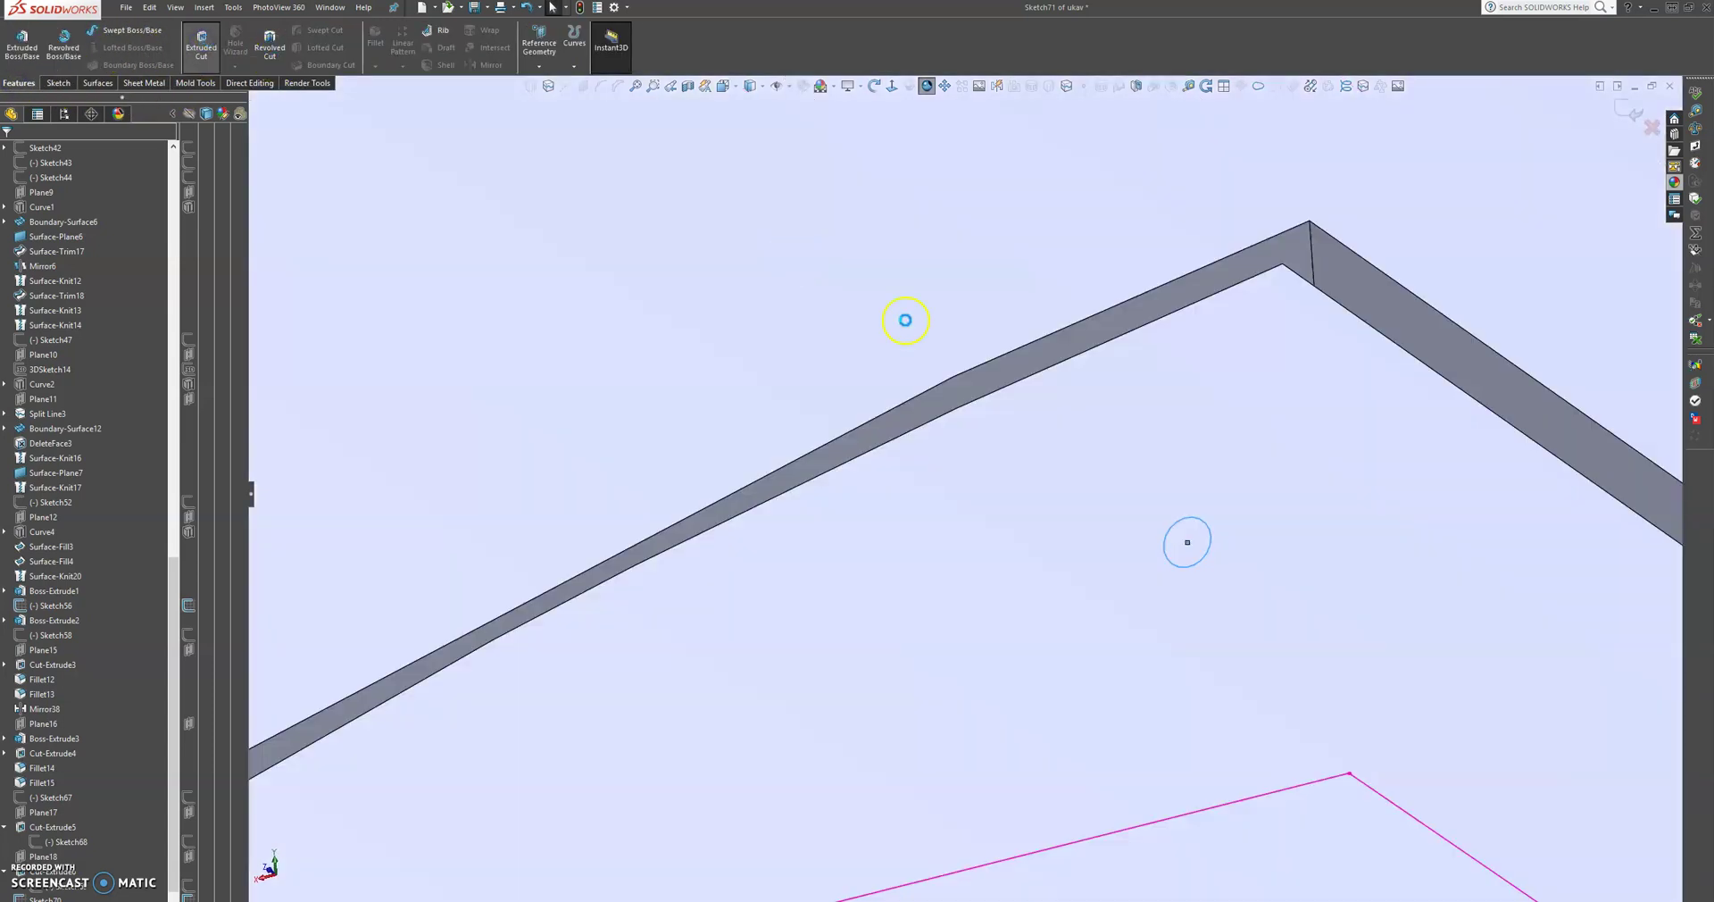
{"action": "scroll", "coordinate": [977, 428], "scroll_direction": "up", "scroll_amount": 10}
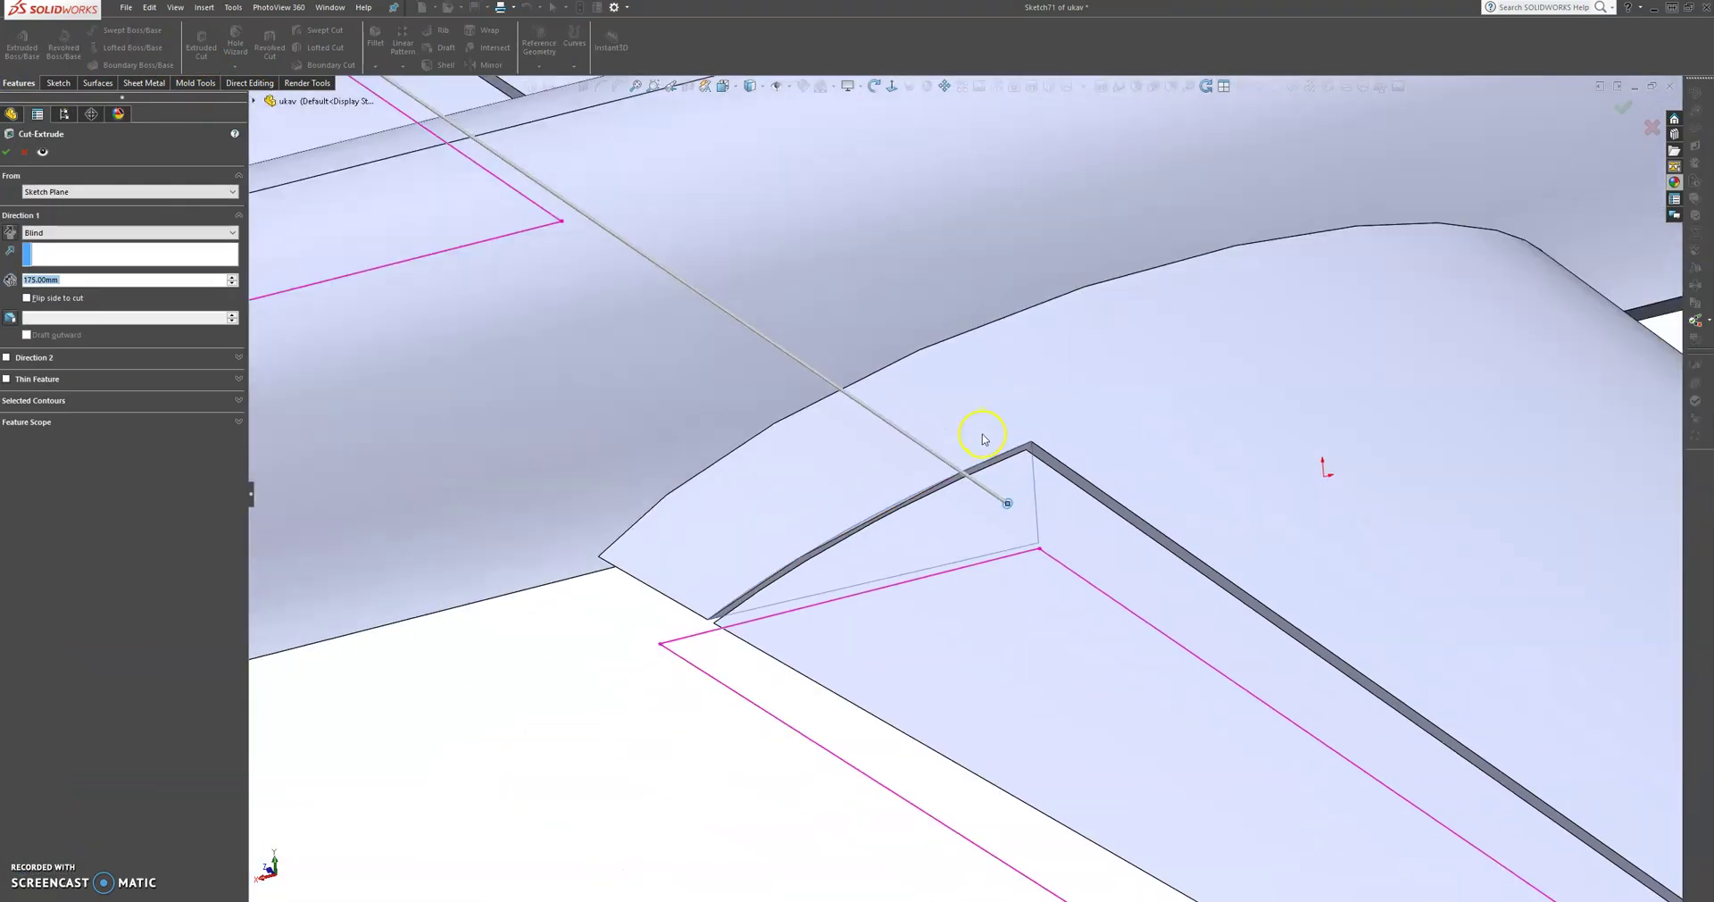
{"action": "left_click_drag", "start_coordinate": [702, 308], "coordinate": [1372, 719]}
{"action": "key", "text": "f"}
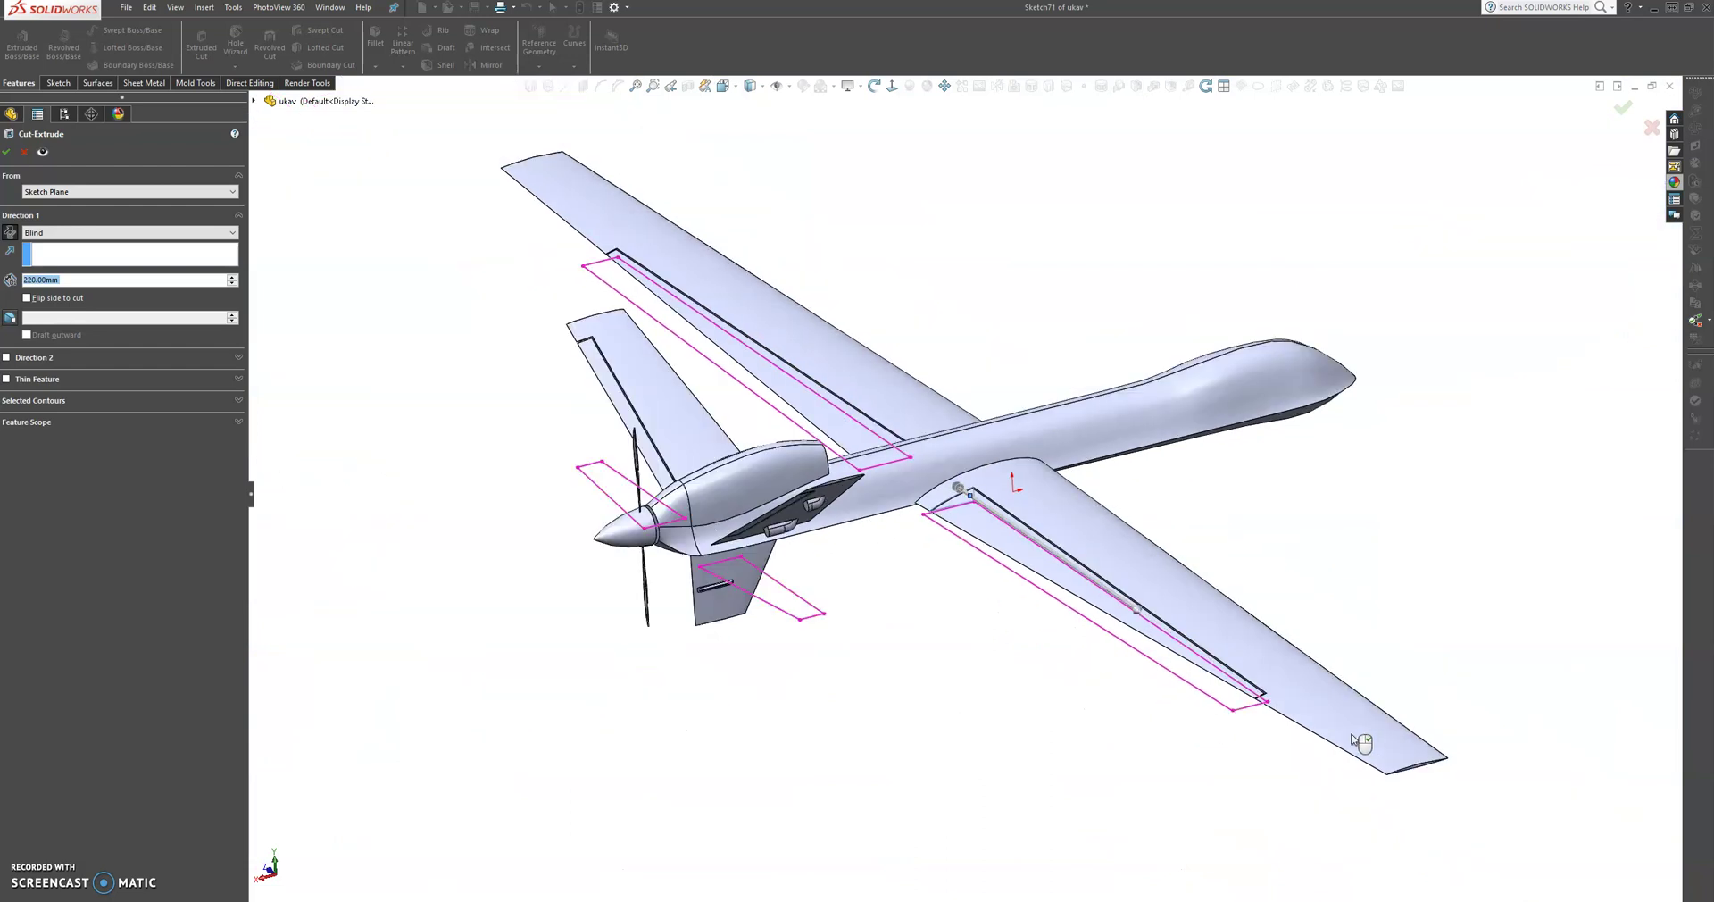
Set the cut's blind depth to 400 mm so it runs past the outboard end of the control surface.
{"action": "scroll", "coordinate": [1214, 645], "scroll_direction": "down", "scroll_amount": 8}
{"action": "left_click", "coordinate": [917, 503]}
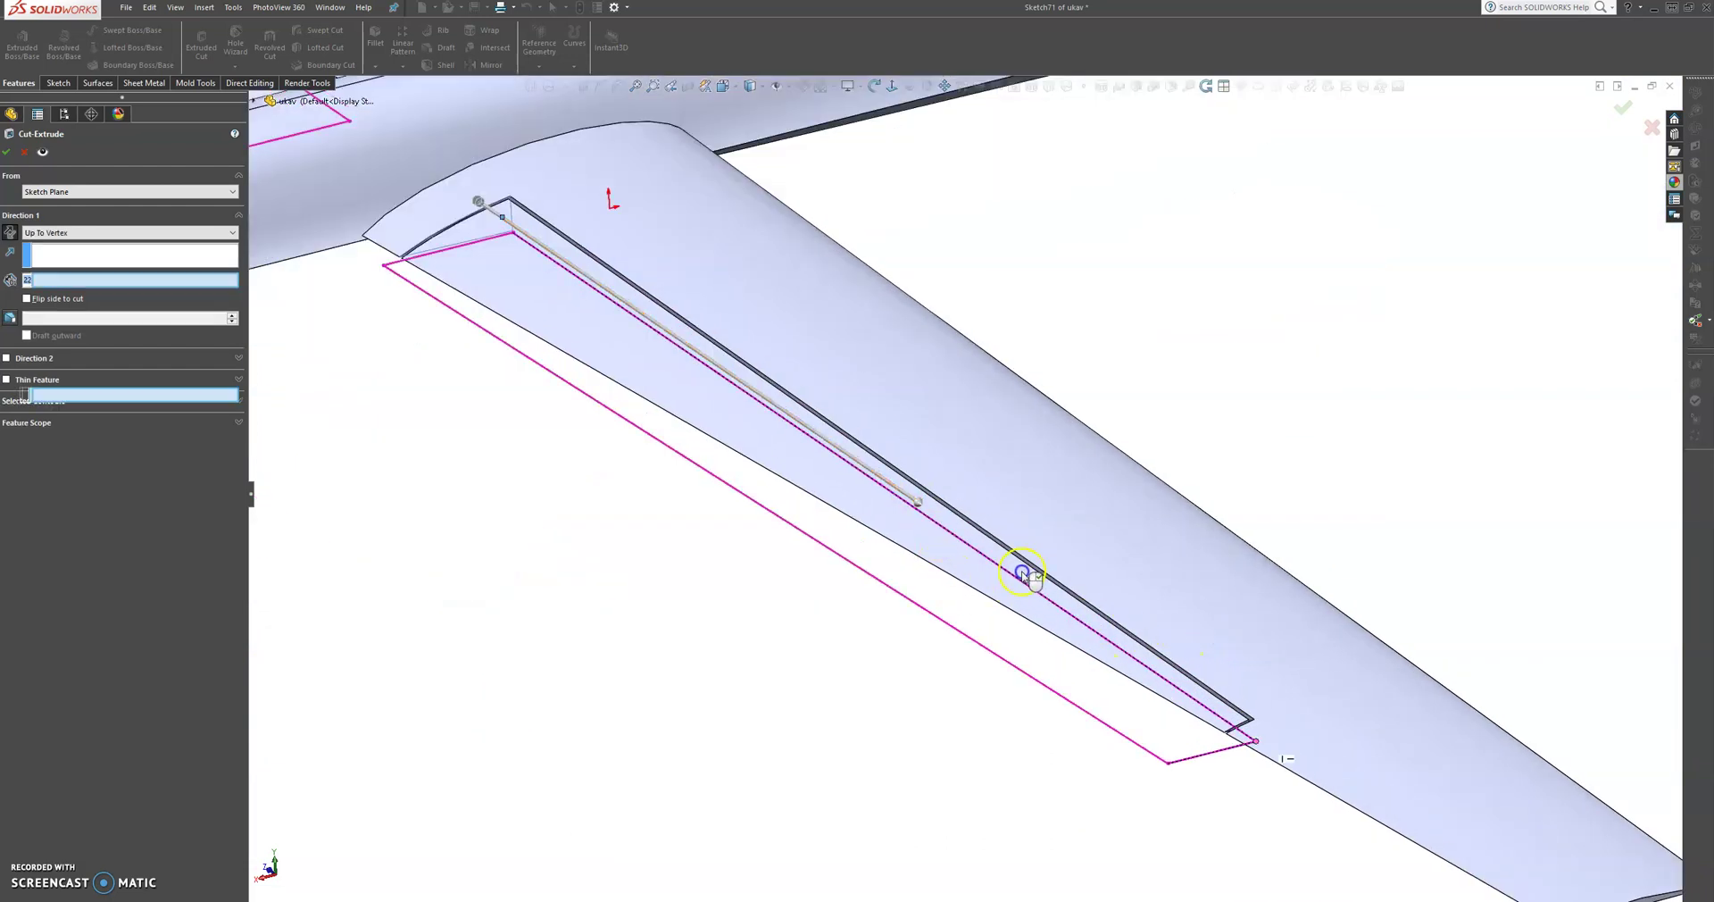
{"action": "left_click_drag", "start_coordinate": [918, 497], "coordinate": [1227, 734]}
{"action": "scroll", "coordinate": [1264, 735], "scroll_direction": "down", "scroll_amount": 4}
{"action": "scroll", "coordinate": [1196, 734], "scroll_direction": "up", "scroll_amount": 1}
{"action": "mouse_move", "coordinate": [1162, 694]}
{"action": "middle_mouse_down"}
{"action": "mouse_move", "coordinate": [1220, 688]}
{"action": "mouse_move", "coordinate": [1282, 758]}
{"action": "middle_mouse_up"}
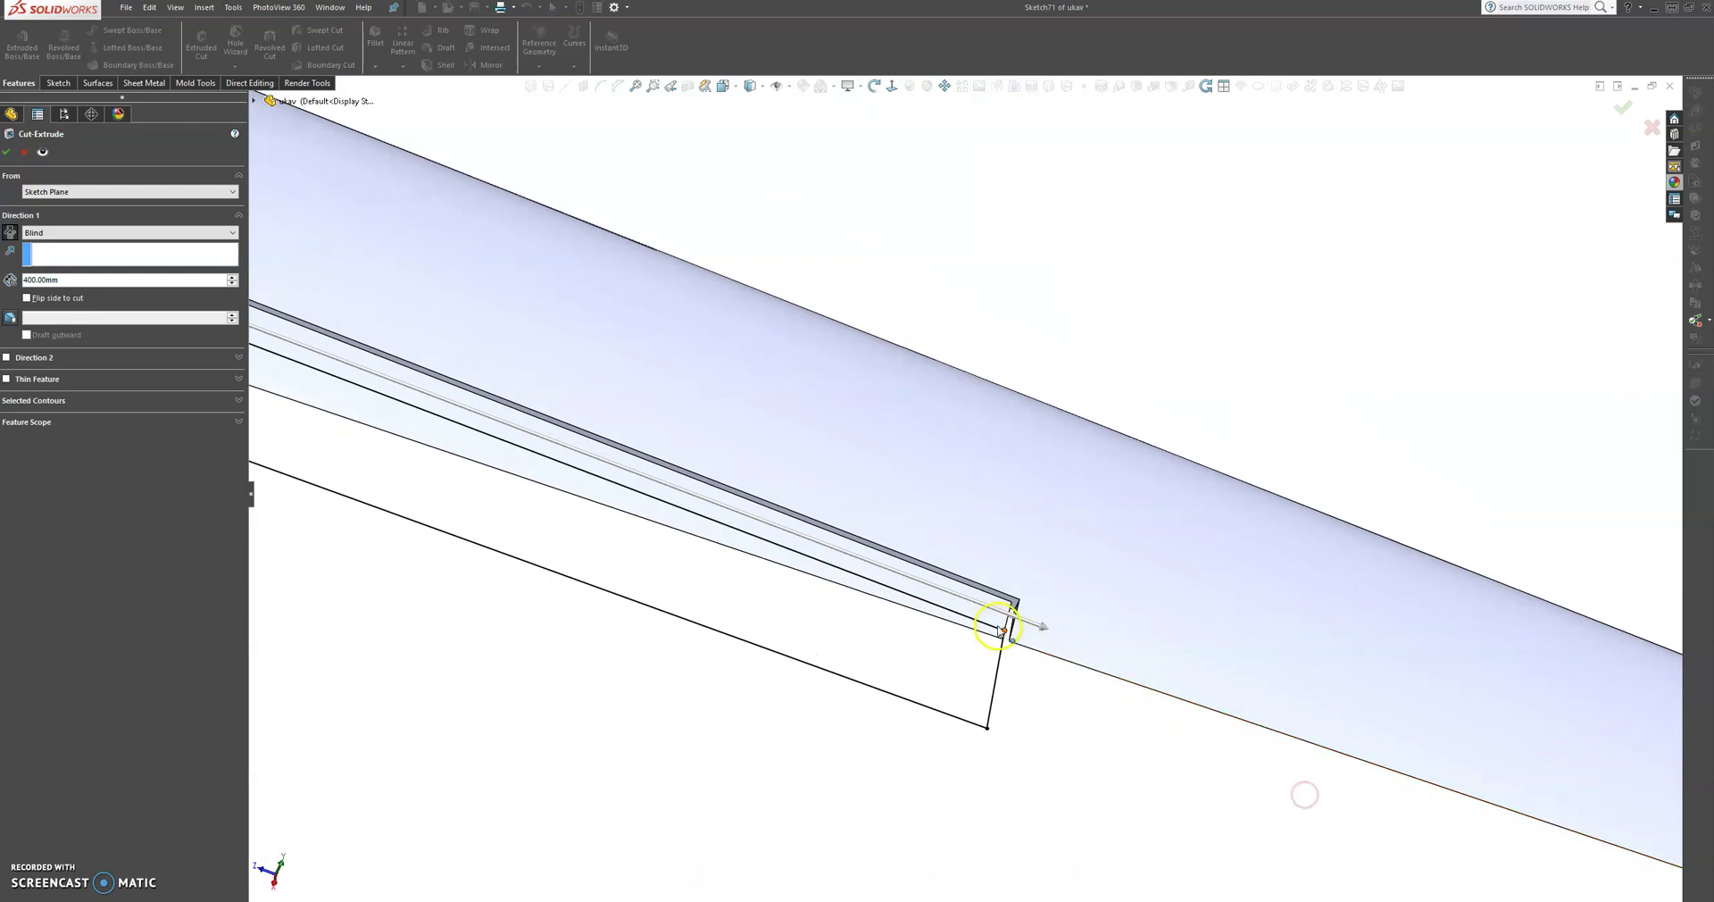
Examine both ends of the hole preview against the gaps around the control surface.
{"action": "scroll", "coordinate": [1031, 545], "scroll_direction": "down", "scroll_amount": 3}
{"action": "scroll", "coordinate": [1031, 545], "scroll_direction": "down", "scroll_amount": 4}
{"action": "middle_click_drag", "start_coordinate": [964, 486], "coordinate": [985, 599]}
{"action": "left_click_drag", "start_coordinate": [1161, 637], "coordinate": [1091, 623]}
{"action": "scroll", "coordinate": [1107, 634], "scroll_direction": "up", "scroll_amount": 2}
{"action": "middle_click_drag", "start_coordinate": [1025, 581], "coordinate": [1014, 435]}
{"action": "scroll", "coordinate": [1015, 435], "scroll_direction": "up", "scroll_amount": 3}
{"action": "scroll", "coordinate": [372, 351], "scroll_direction": "down", "scroll_amount": 10}
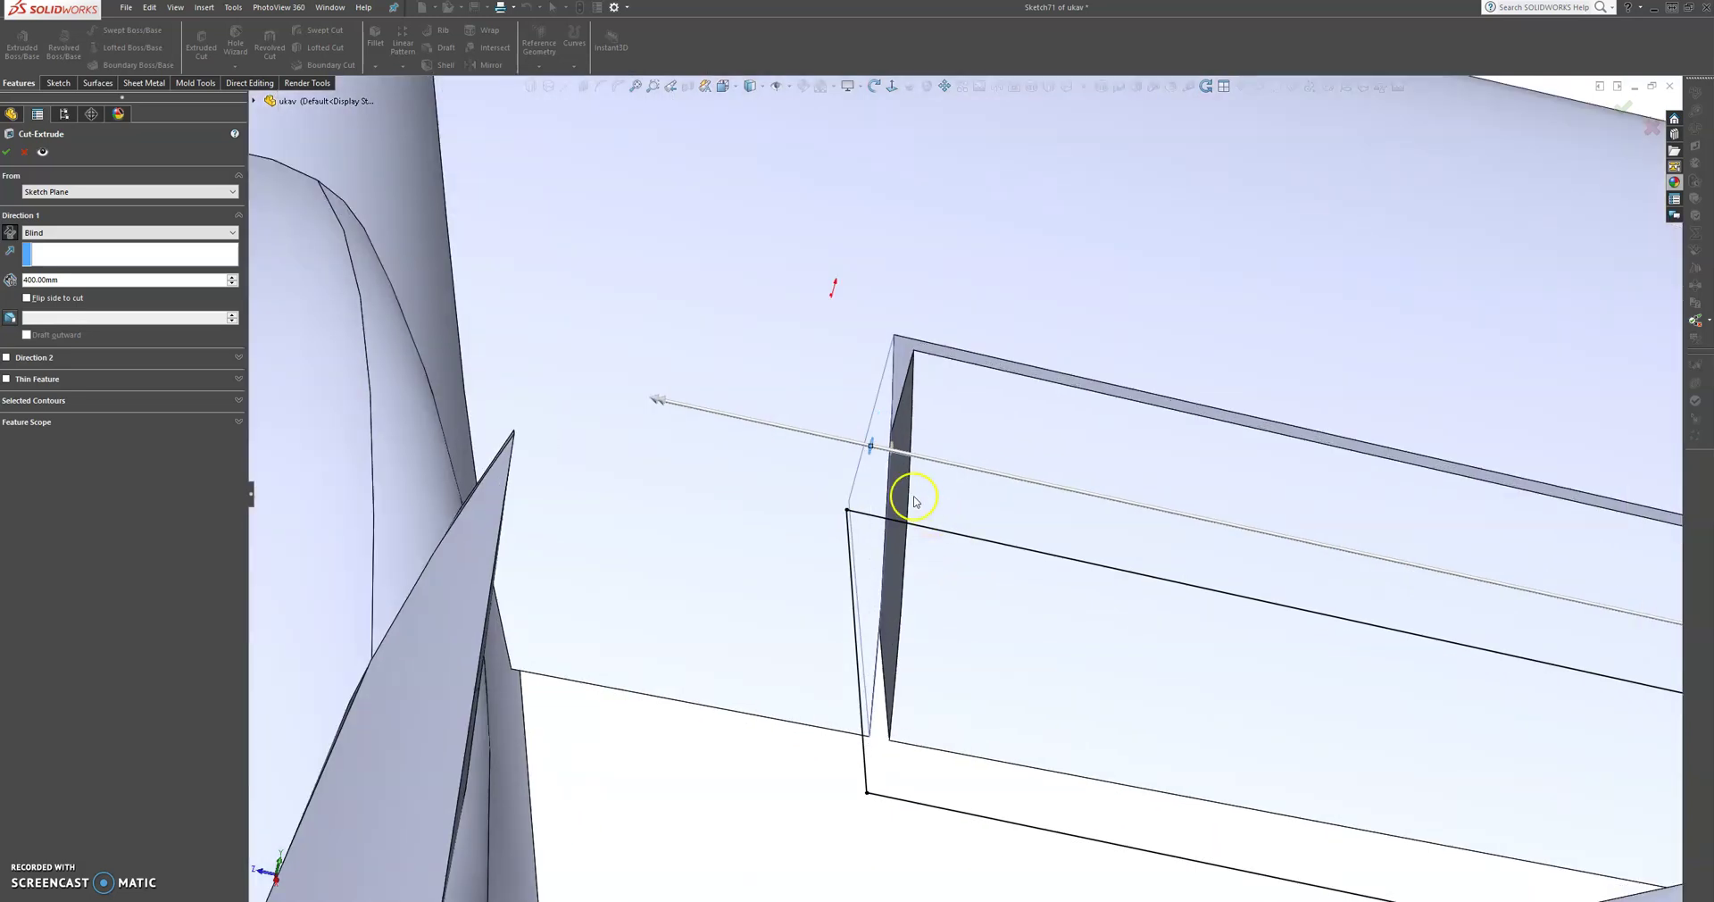
Add a short blind second direction across the inboard gap into the wing root and complete the 400 mm circular cut.
{"action": "middle_click_drag", "start_coordinate": [914, 501], "coordinate": [799, 468]}
{"action": "mouse_move", "coordinate": [696, 382]}
{"action": "left_mouse_down"}
{"action": "mouse_move", "coordinate": [649, 370]}
{"action": "mouse_move", "coordinate": [844, 429]}
{"action": "mouse_move", "coordinate": [845, 408]}
{"action": "mouse_move", "coordinate": [871, 446]}
{"action": "left_mouse_up"}
{"action": "scroll", "coordinate": [864, 474], "scroll_direction": "up", "scroll_amount": 10}
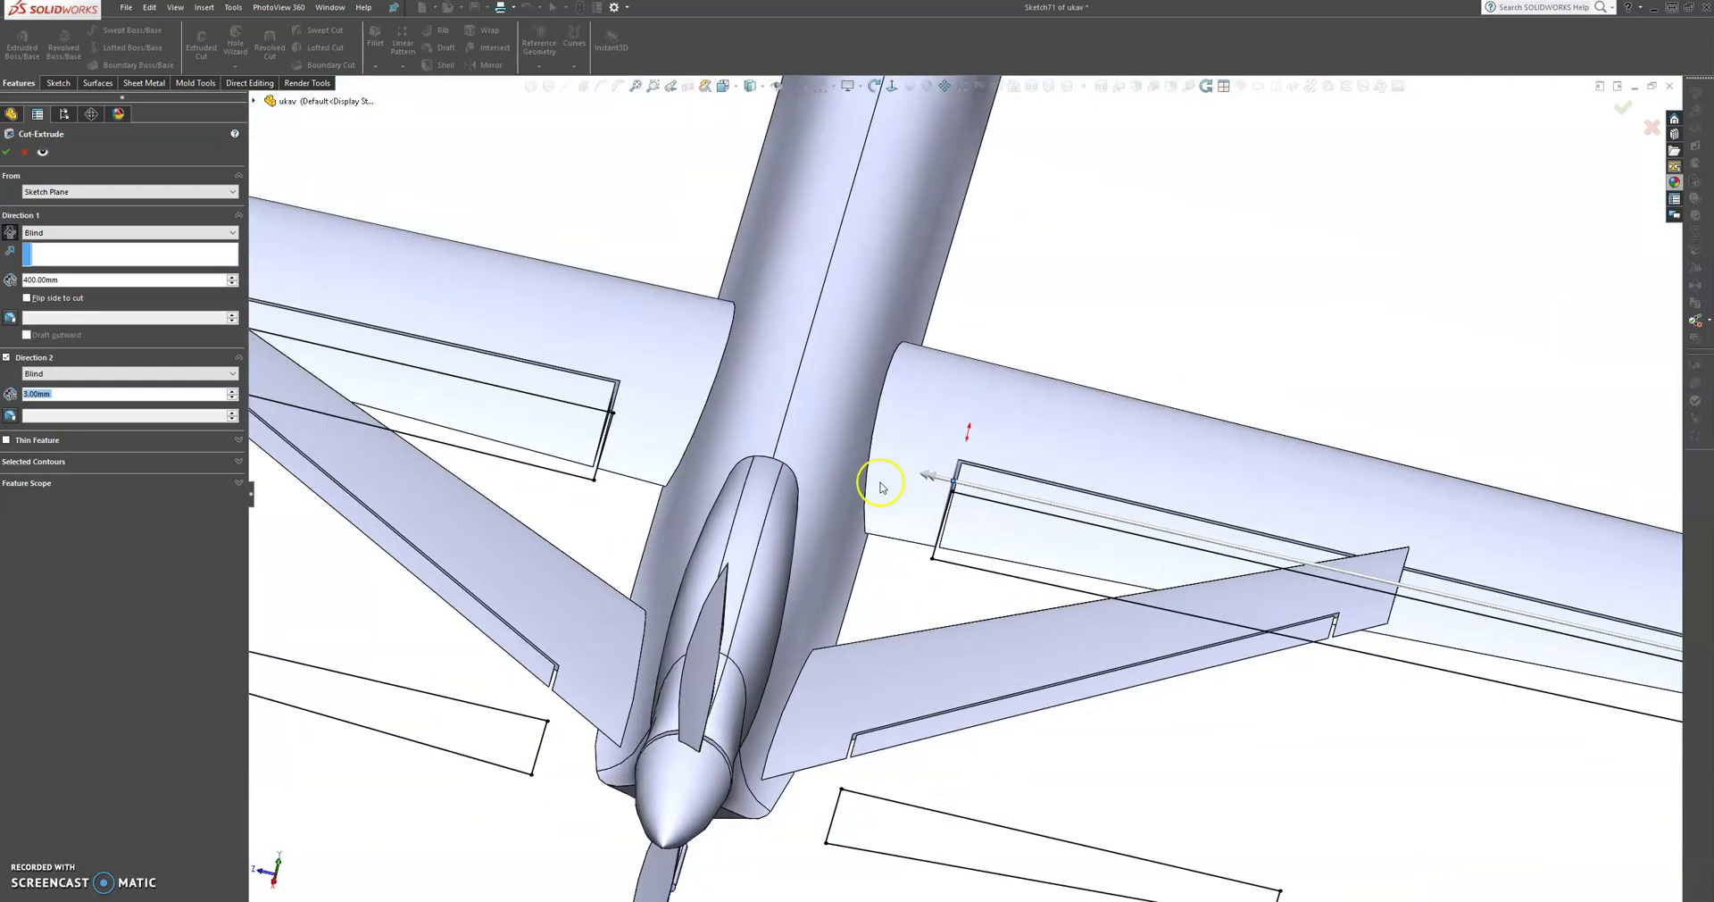
{"action": "scroll", "coordinate": [884, 485], "scroll_direction": "up", "scroll_amount": 3}
{"action": "scroll", "coordinate": [1223, 558], "scroll_direction": "down", "scroll_amount": 10}
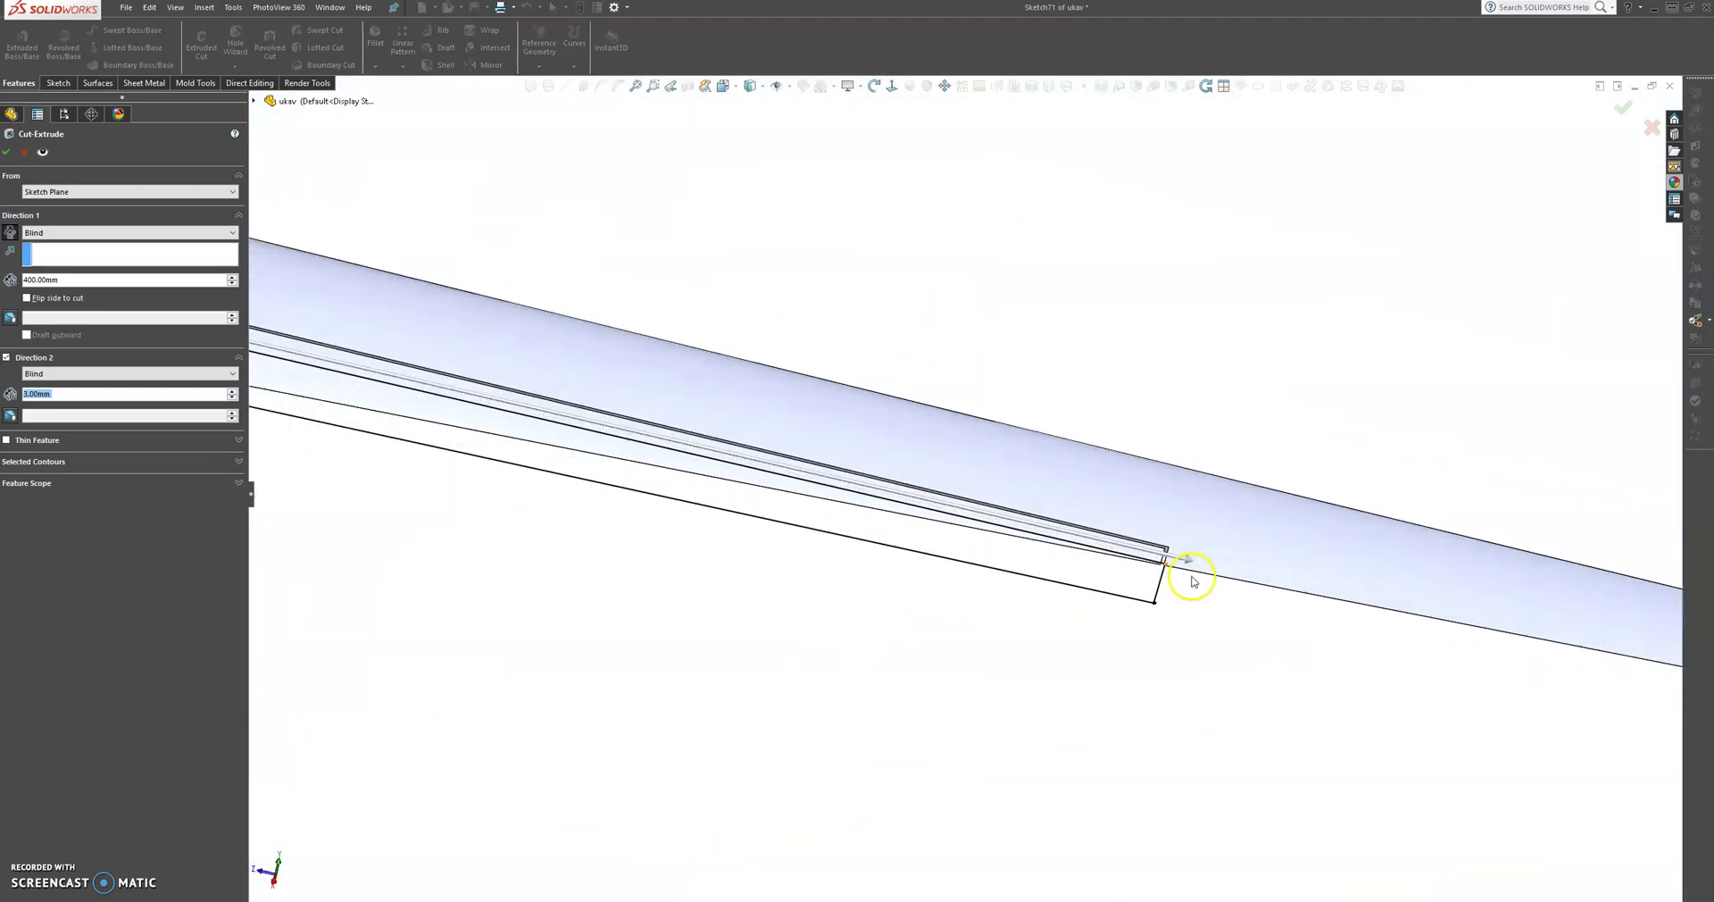
{"action": "scroll", "coordinate": [1082, 512], "scroll_direction": "down", "scroll_amount": 2}
{"action": "scroll", "coordinate": [1039, 529], "scroll_direction": "up", "scroll_amount": 10}
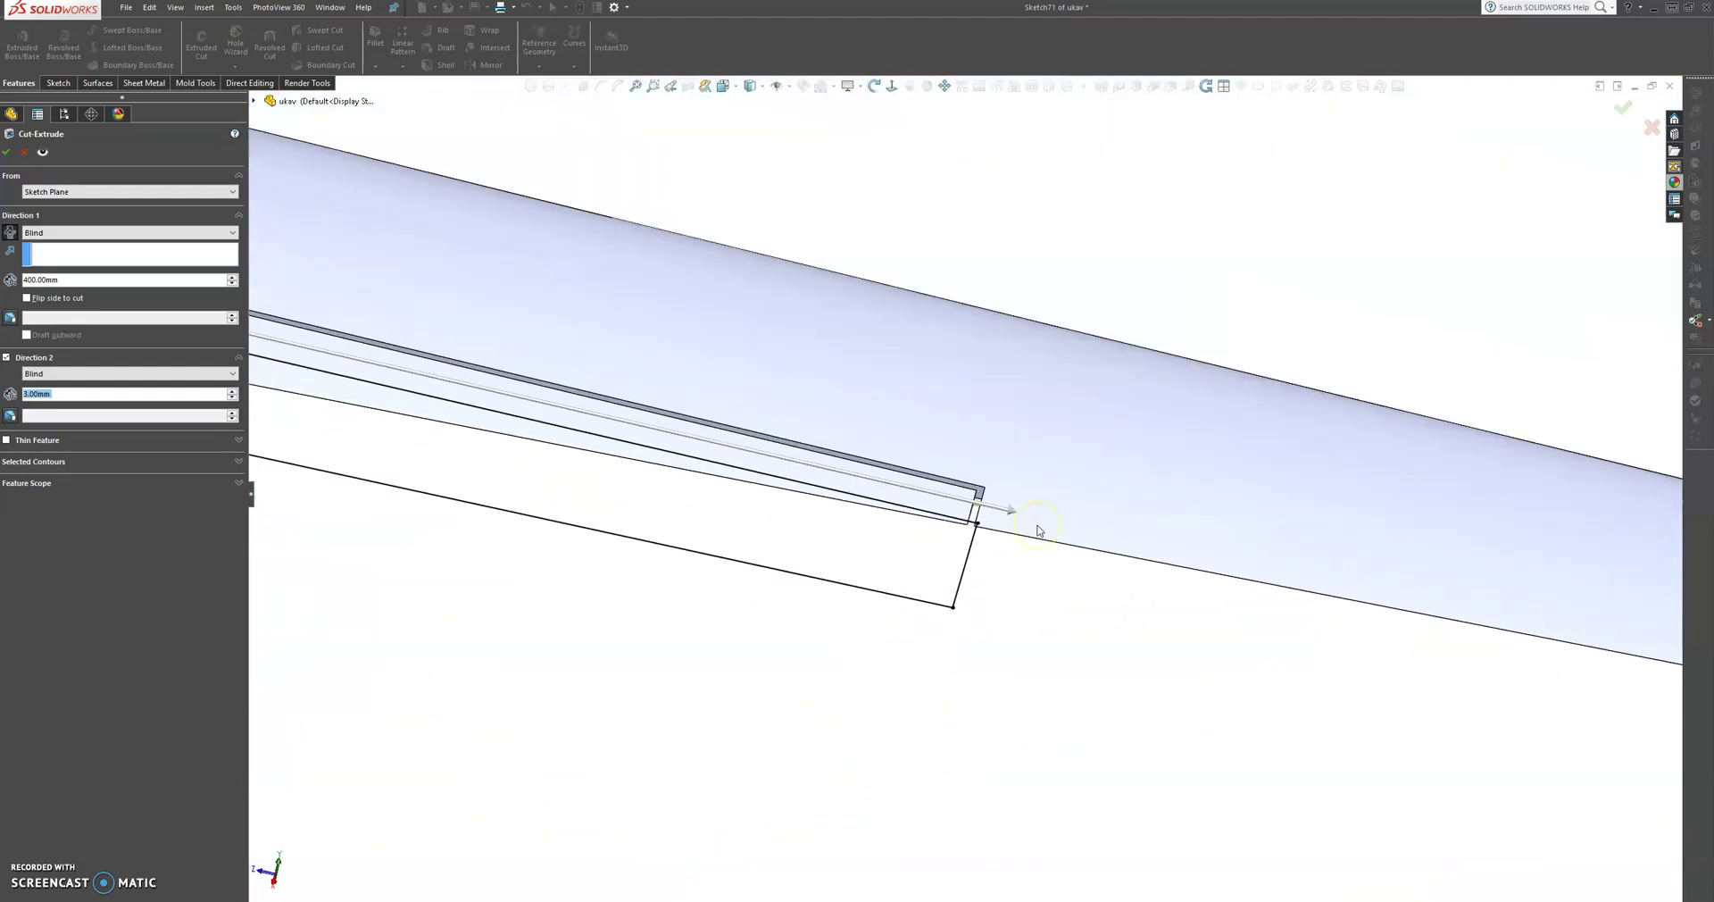
{"action": "middle_click_drag", "start_coordinate": [680, 479], "coordinate": [308, 349]}
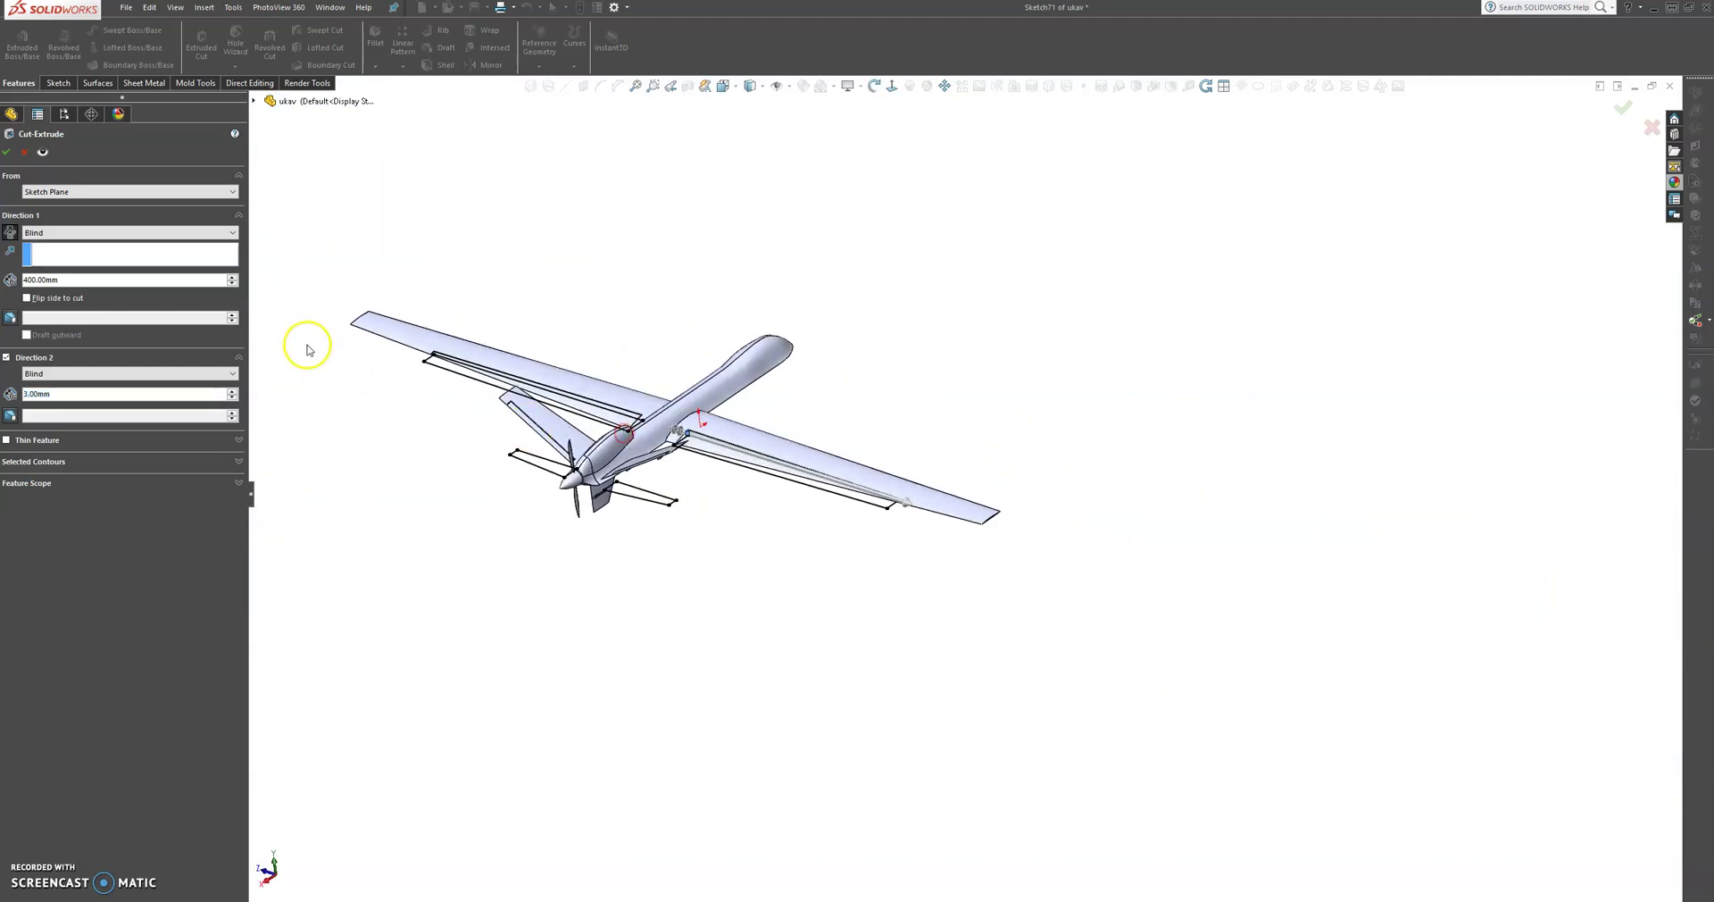
{"action": "left_click", "coordinate": [8, 154]}
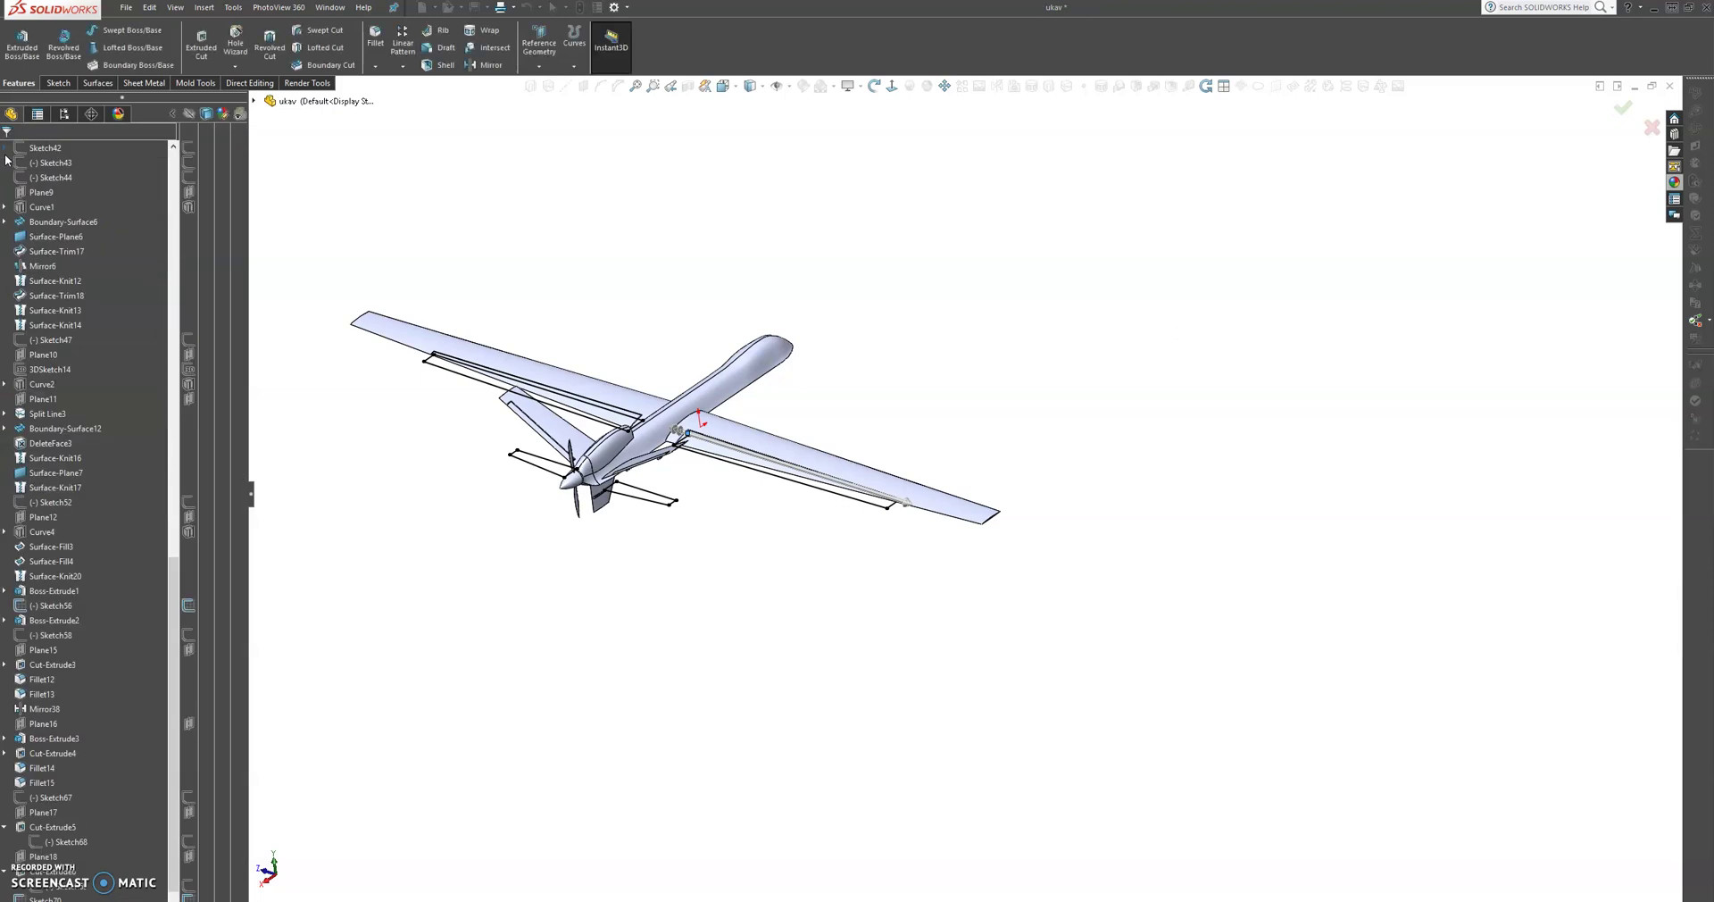
Set up a feature mirror using the Front Plane as the mirror plane.
{"action": "left_click", "coordinate": [346, 270]}
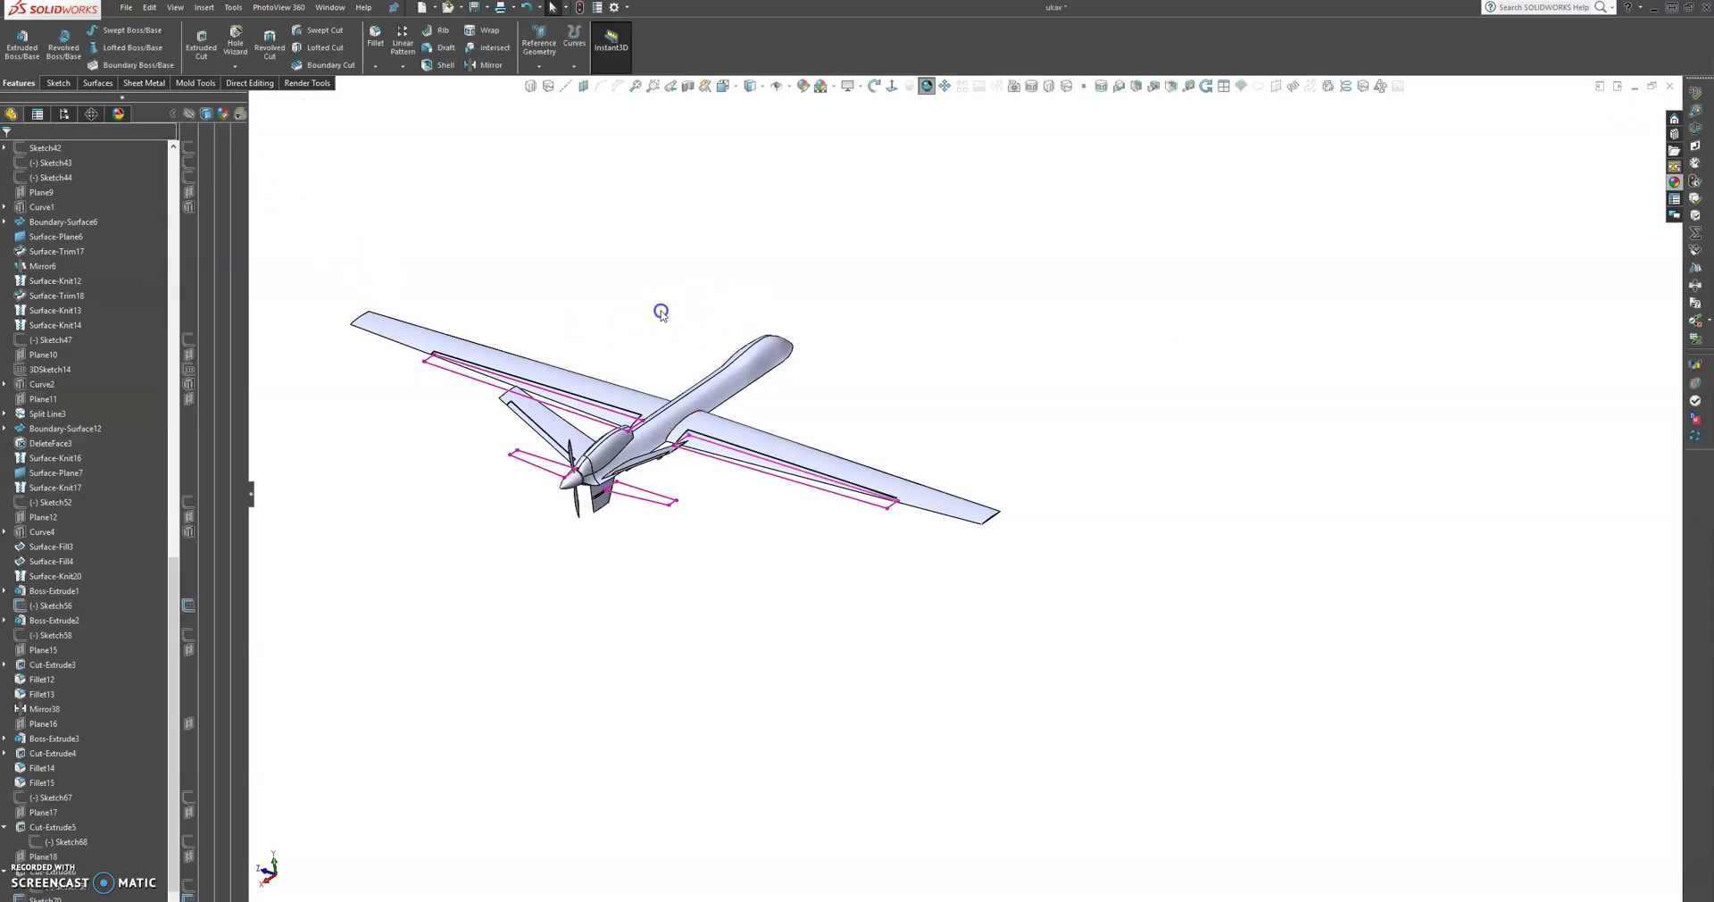
{"action": "scroll", "coordinate": [562, 435], "scroll_direction": "down", "scroll_amount": 5}
{"action": "middle_click_drag", "start_coordinate": [1084, 475], "coordinate": [1051, 502]}
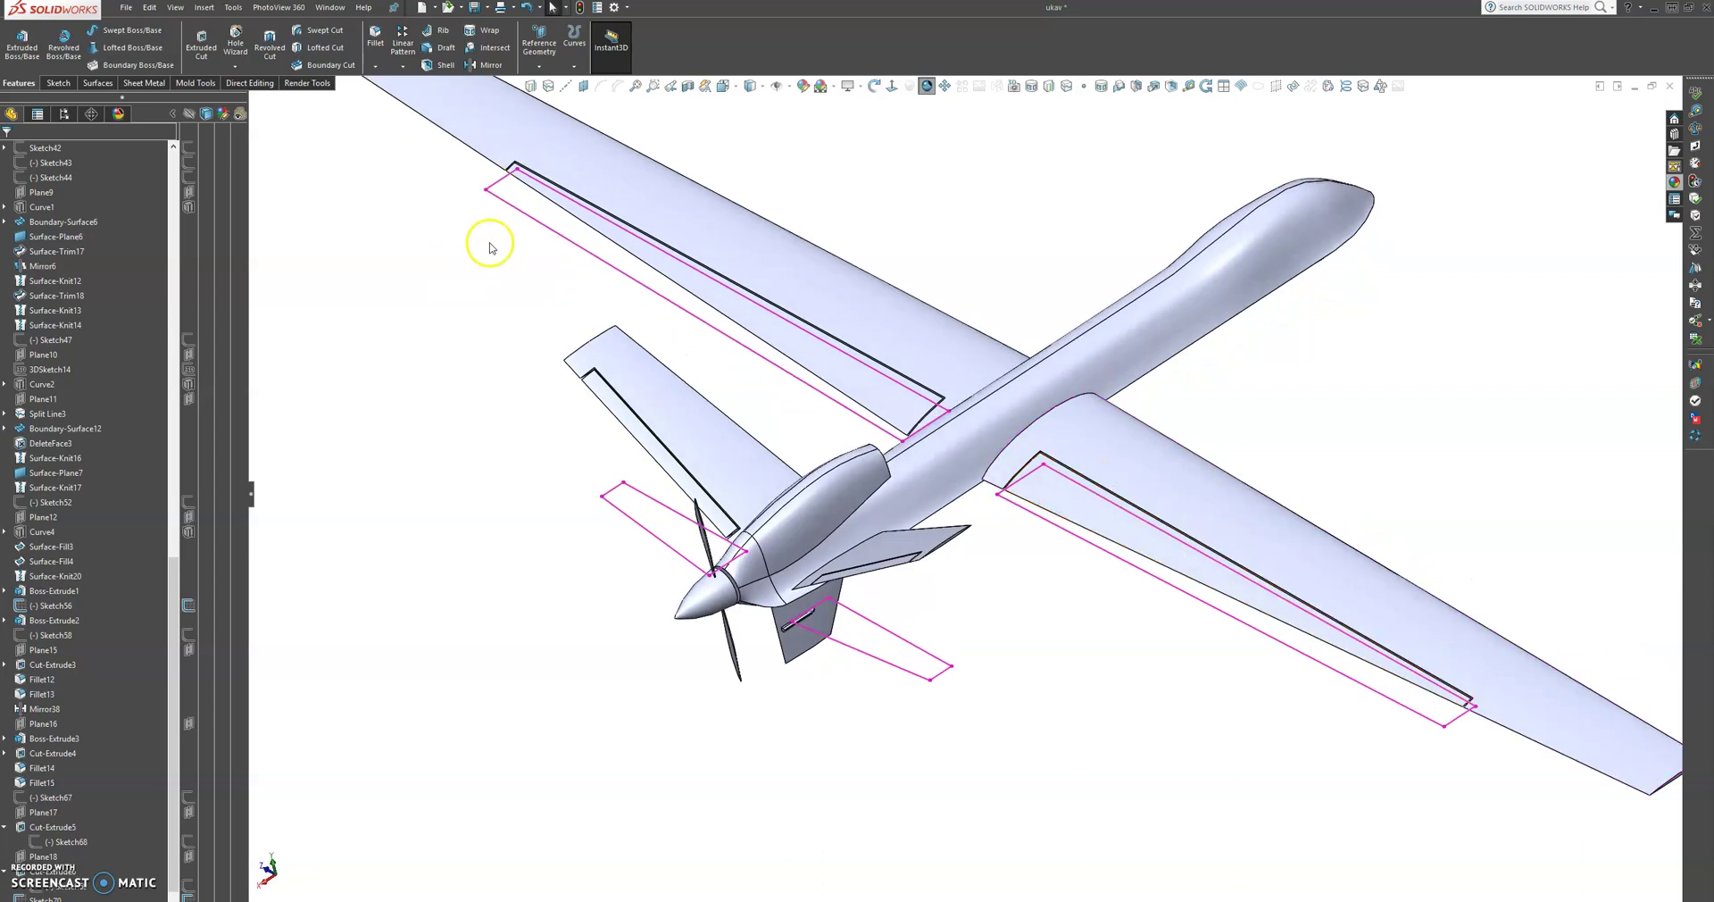
{"action": "left_click", "coordinate": [482, 64]}
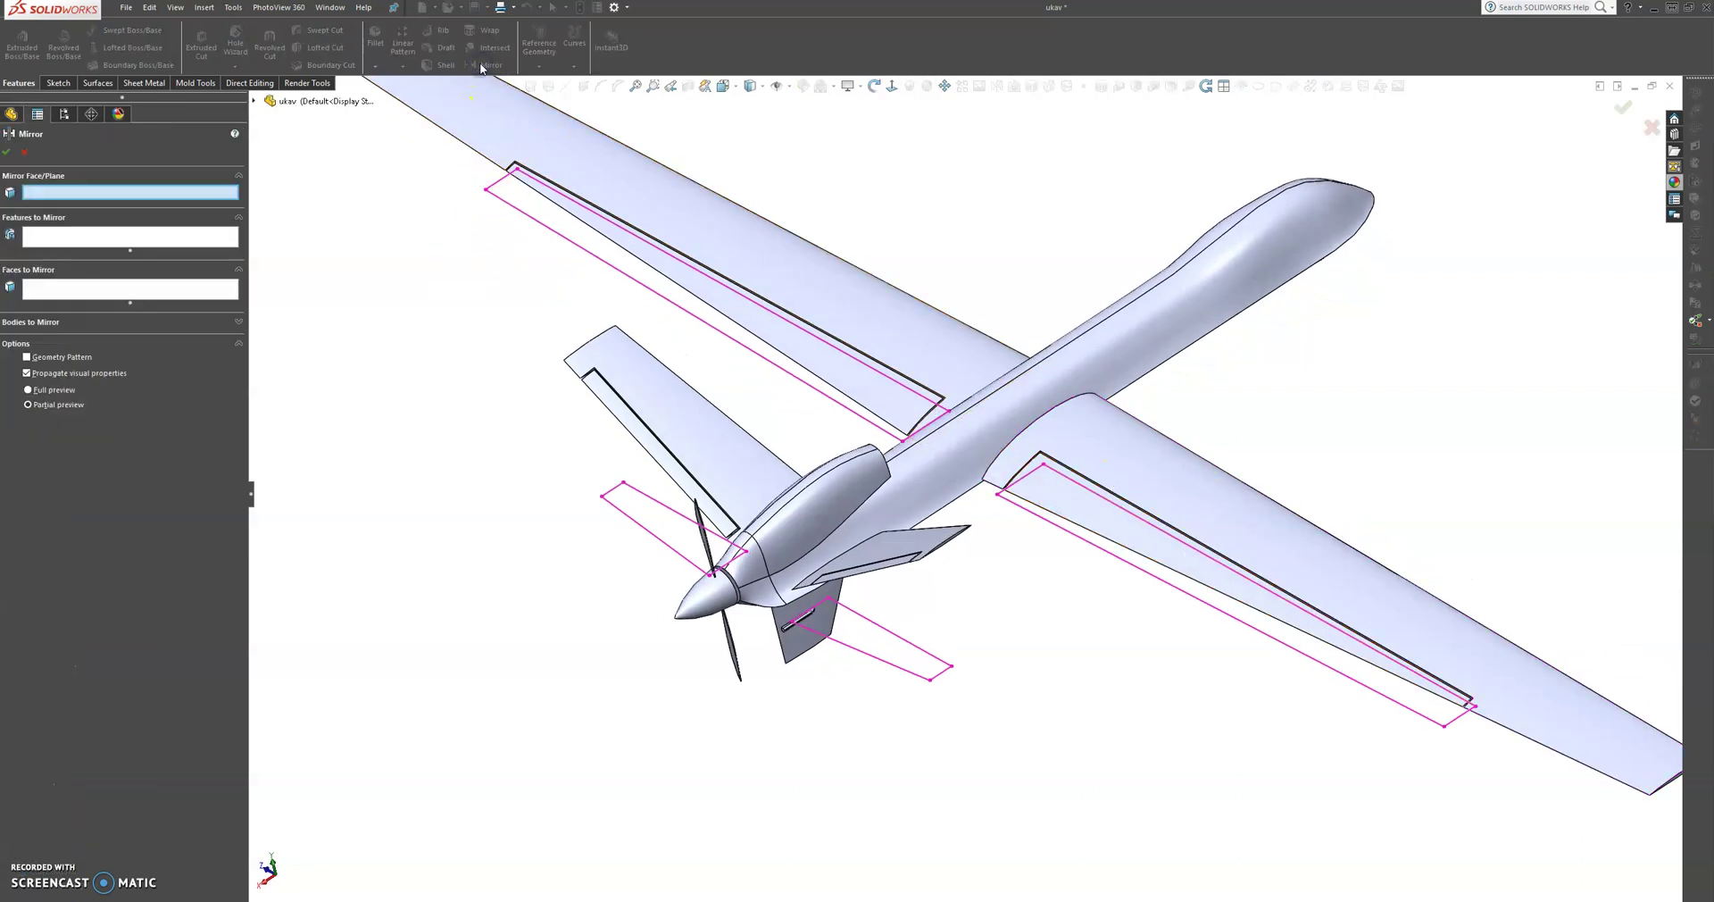
{"action": "left_click", "coordinate": [254, 102]}
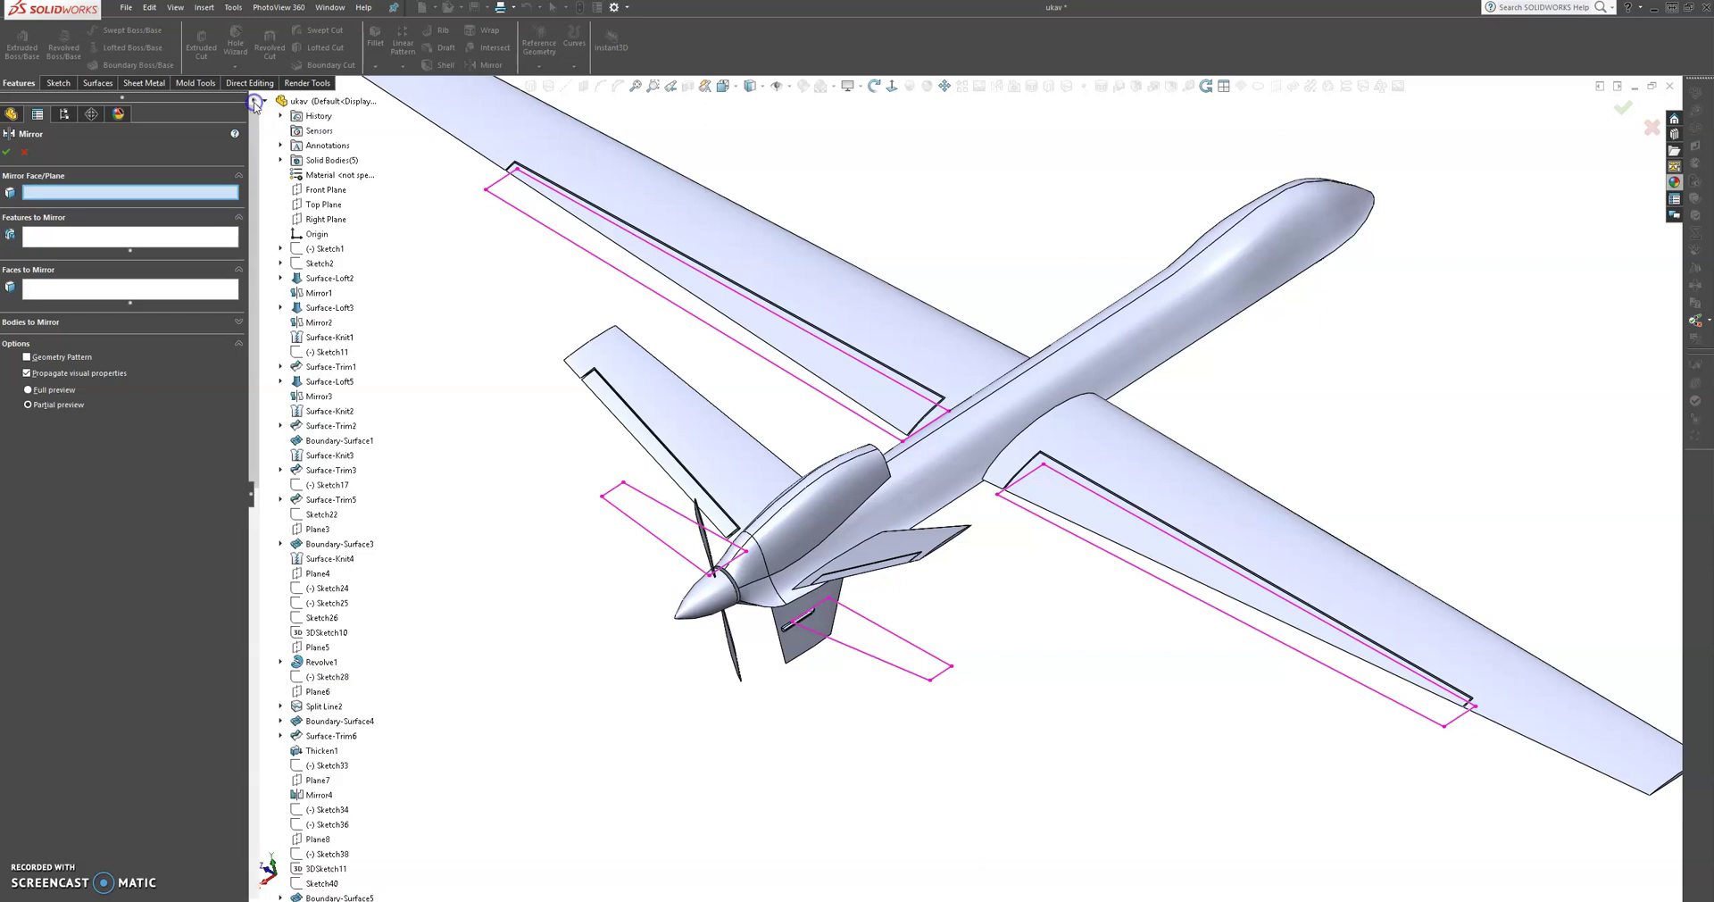
{"action": "left_click", "coordinate": [319, 191]}
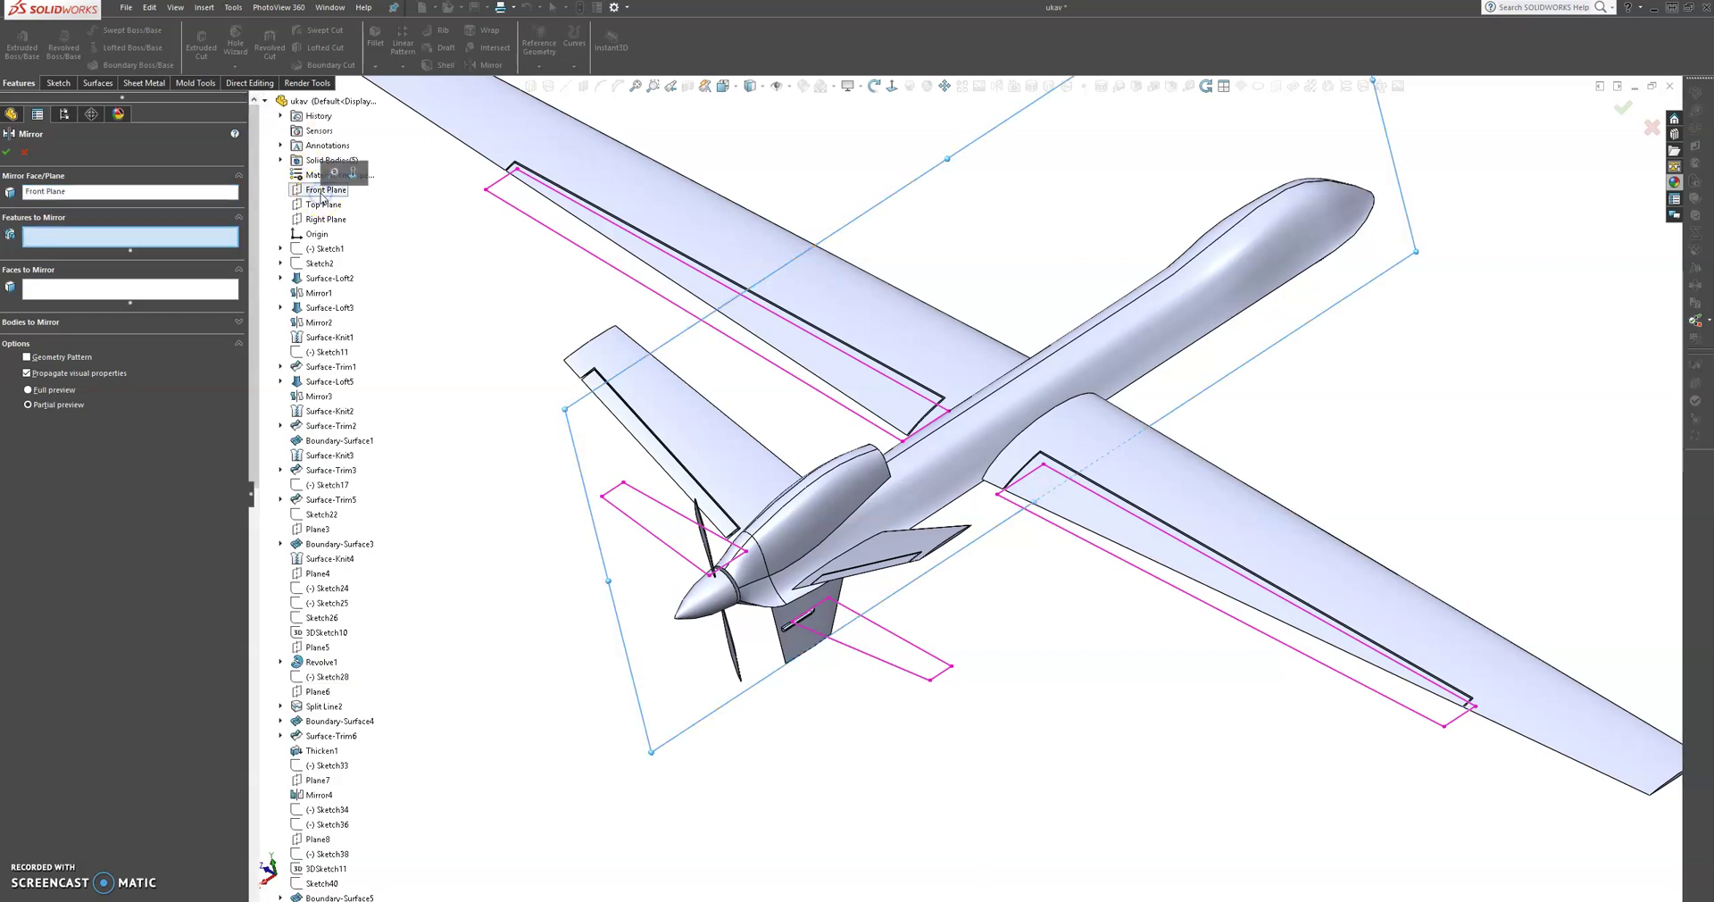
Choose the circular hinge-pin cut, Cut-Extrude7, as the feature to mirror and complete the mirror onto the opposite wing.
{"action": "scroll", "coordinate": [348, 741], "scroll_direction": "down", "scroll_amount": 5}
{"action": "scroll", "coordinate": [348, 743], "scroll_direction": "down", "scroll_amount": 5}
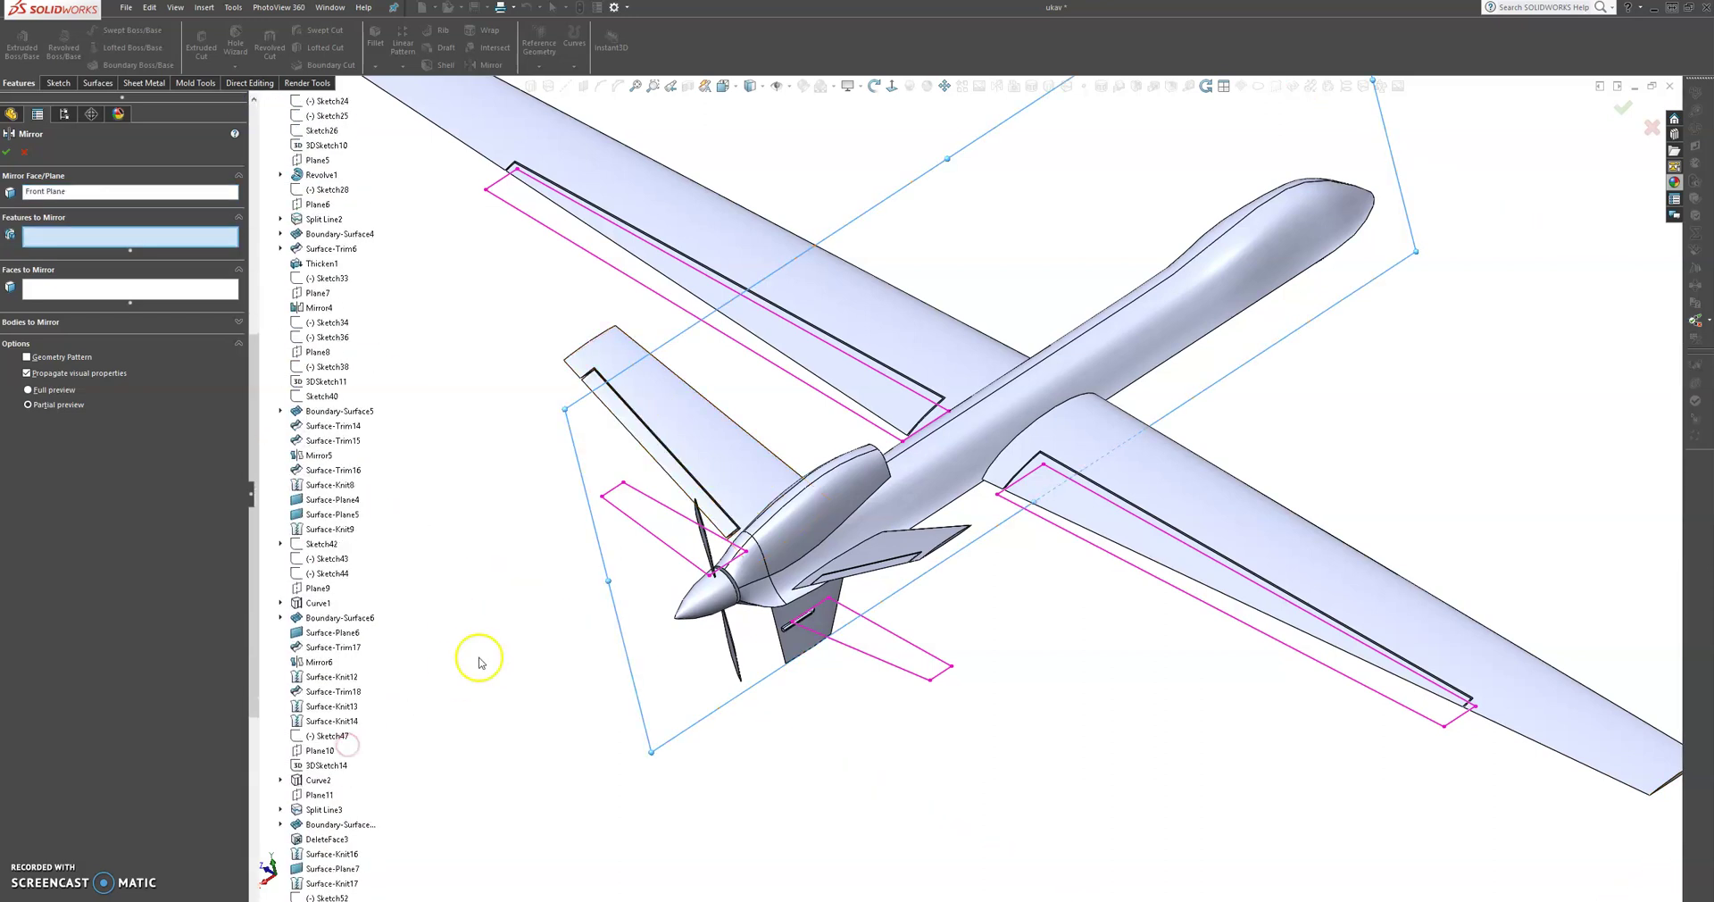
{"action": "scroll", "coordinate": [479, 661], "scroll_direction": "down", "scroll_amount": 1}
{"action": "scroll", "coordinate": [303, 705], "scroll_direction": "down", "scroll_amount": 8}
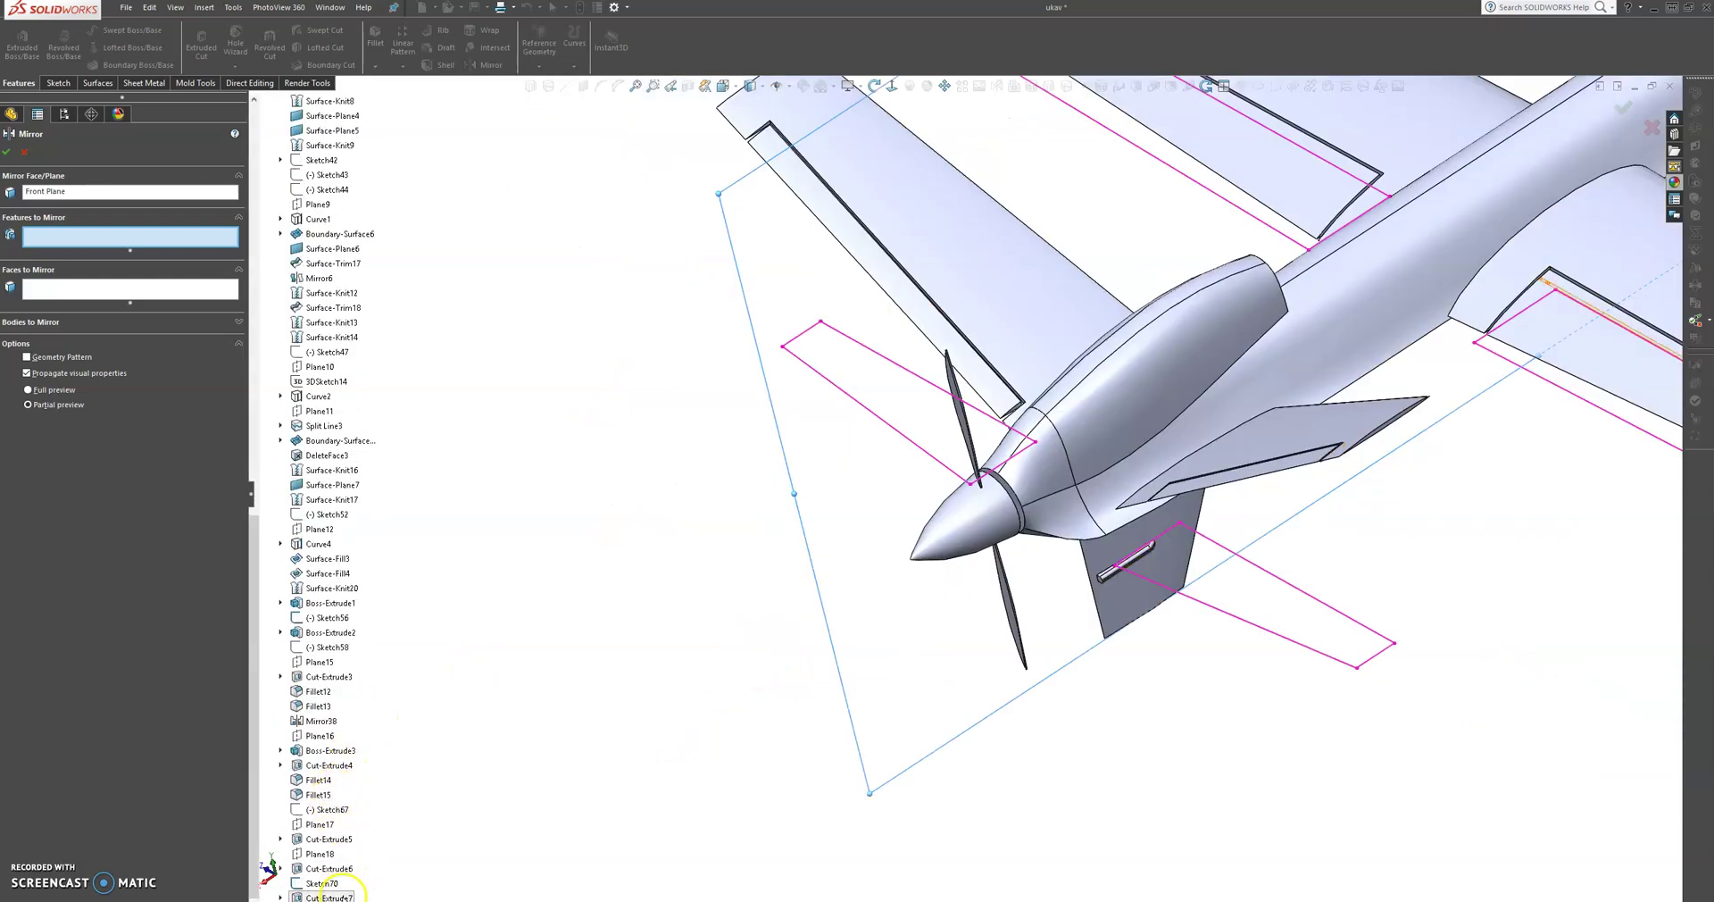
{"action": "left_click", "coordinate": [330, 897]}
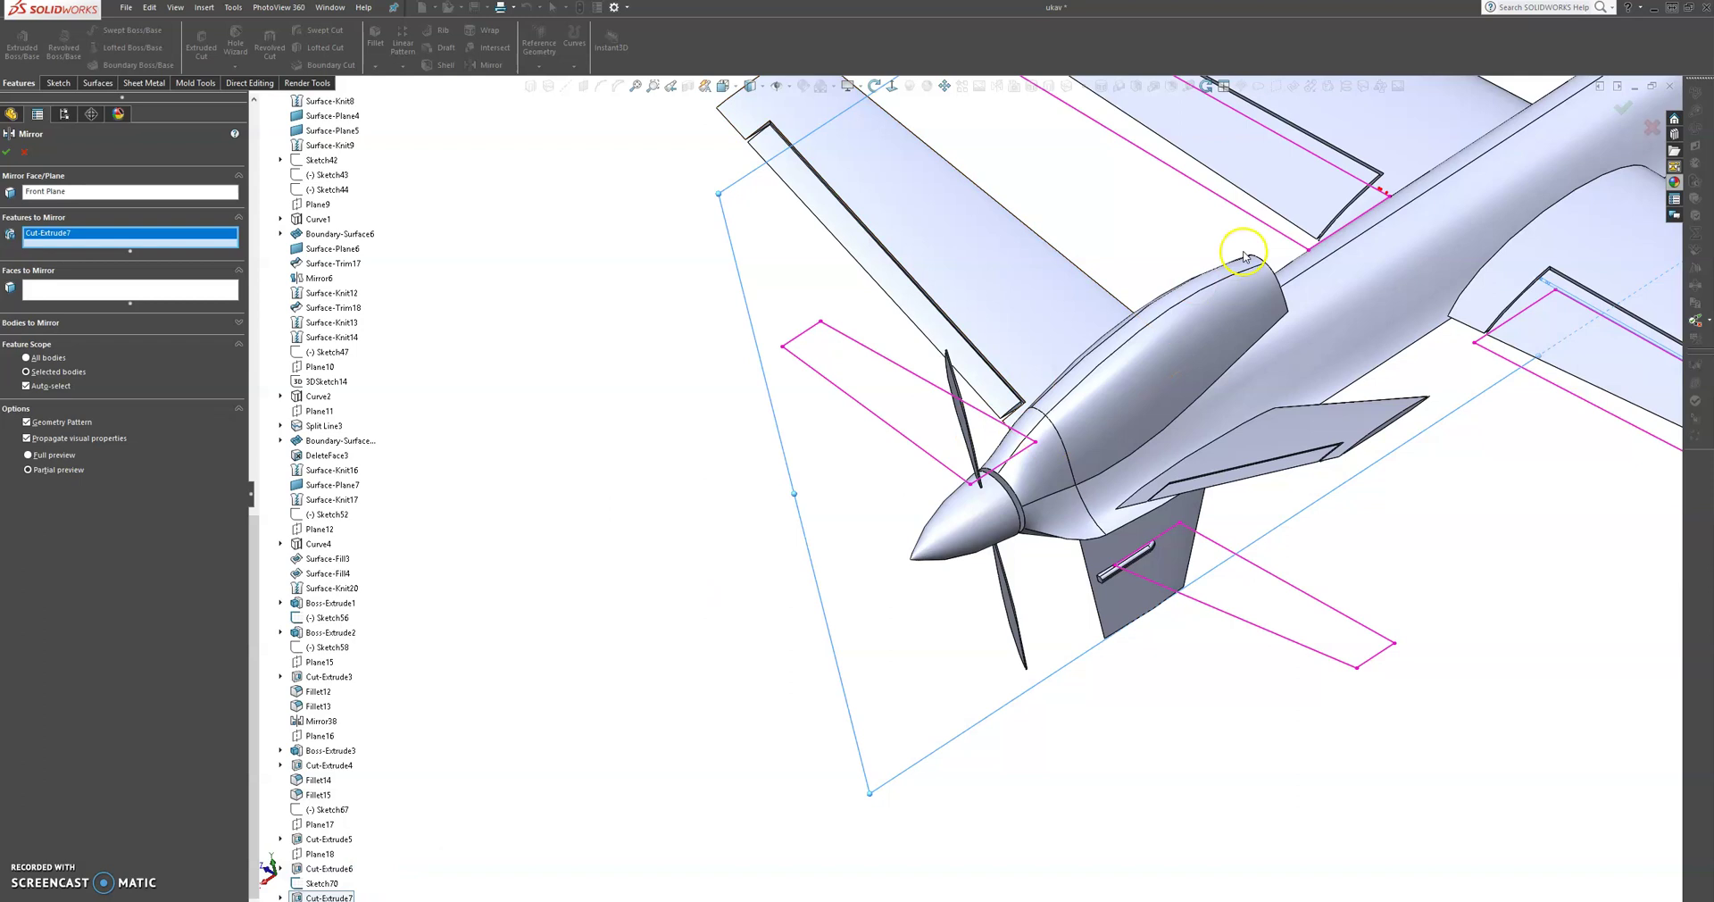
{"action": "scroll", "coordinate": [1320, 202], "scroll_direction": "up", "scroll_amount": 3}
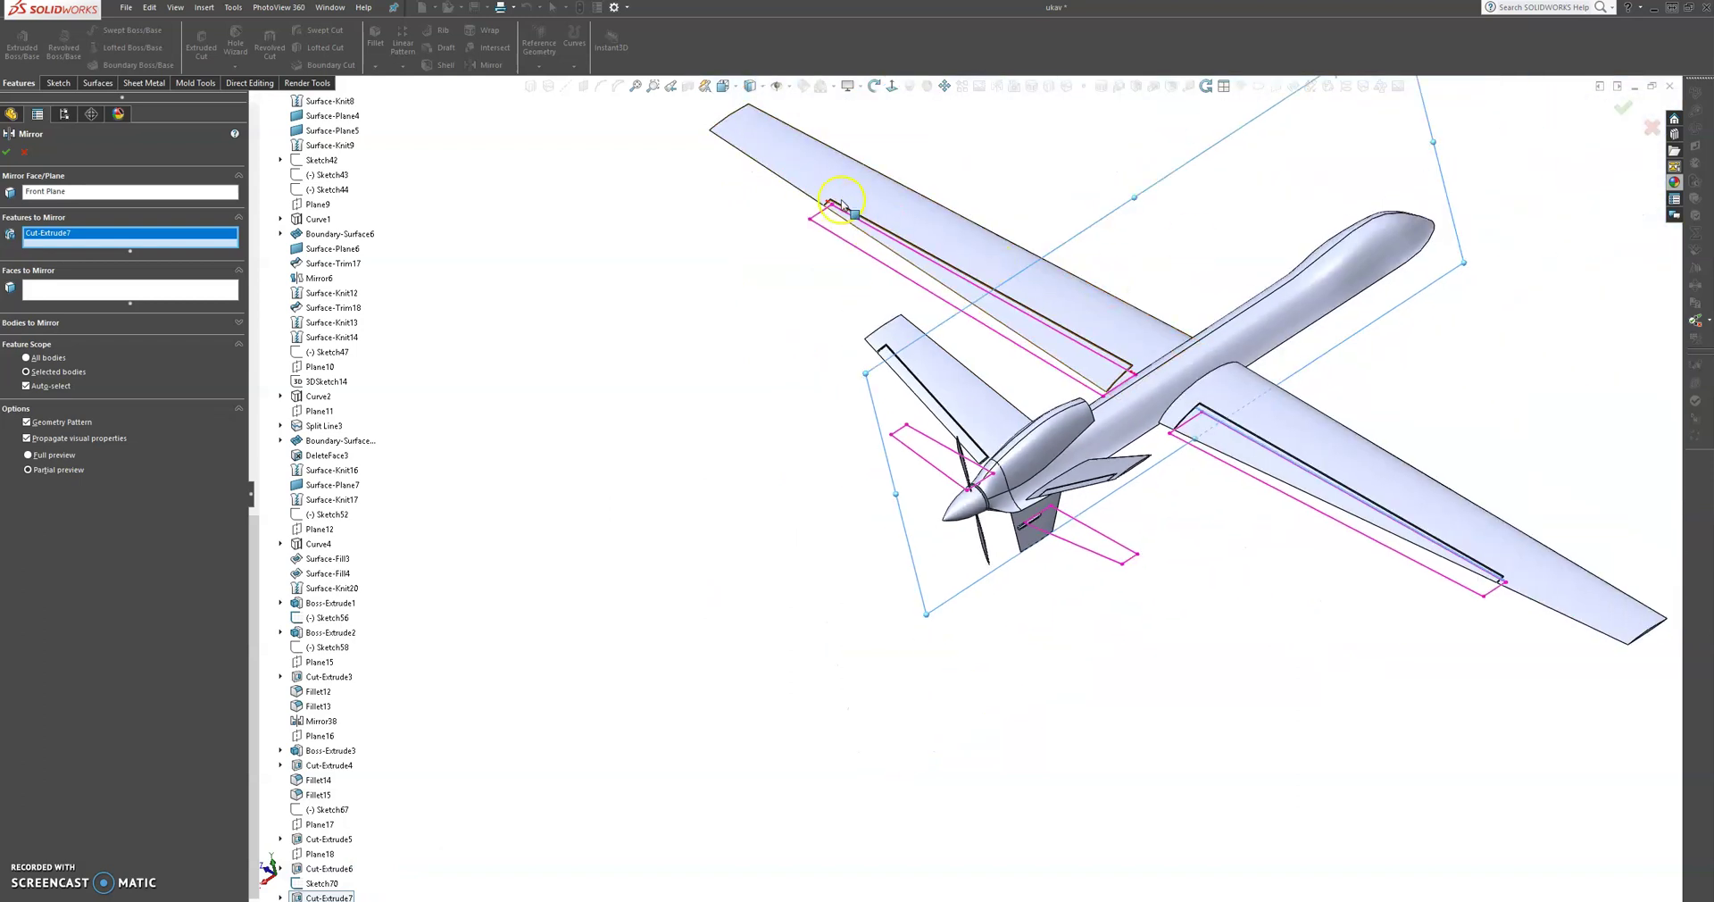
{"action": "left_click", "coordinate": [7, 152]}
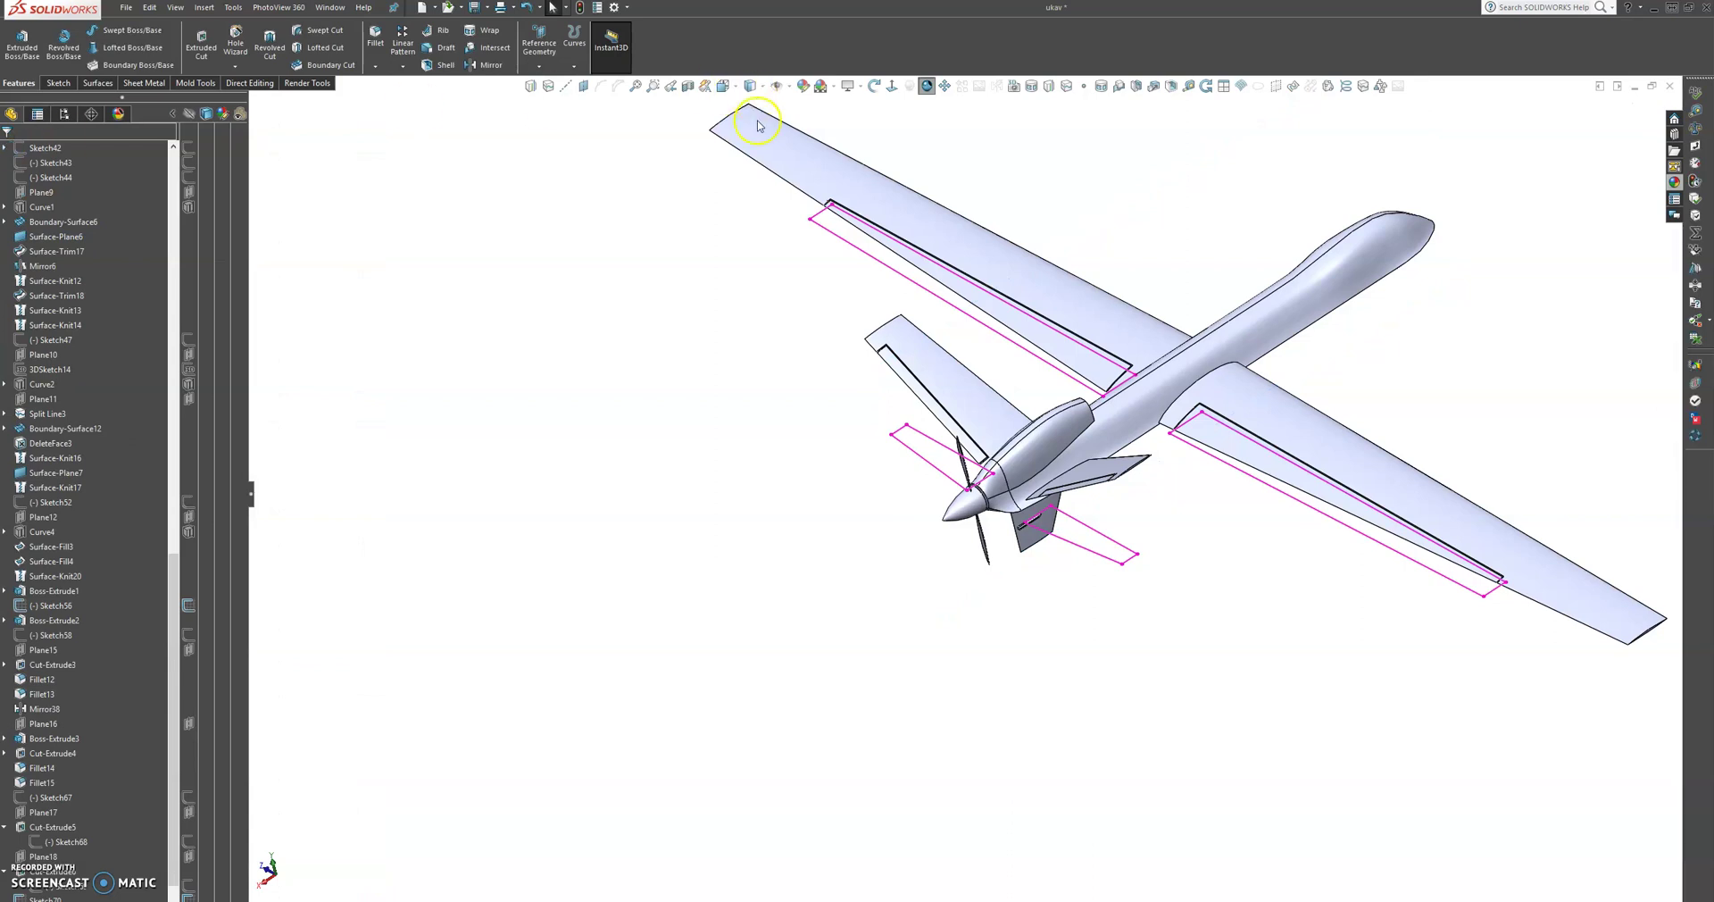
Examine the outboard and inboard gaps of the opposite wing's control surface for the mirrored hinge-pin hole.
{"action": "scroll", "coordinate": [902, 260], "scroll_direction": "down", "scroll_amount": 5}
{"action": "scroll", "coordinate": [1024, 564], "scroll_direction": "up", "scroll_amount": 3}
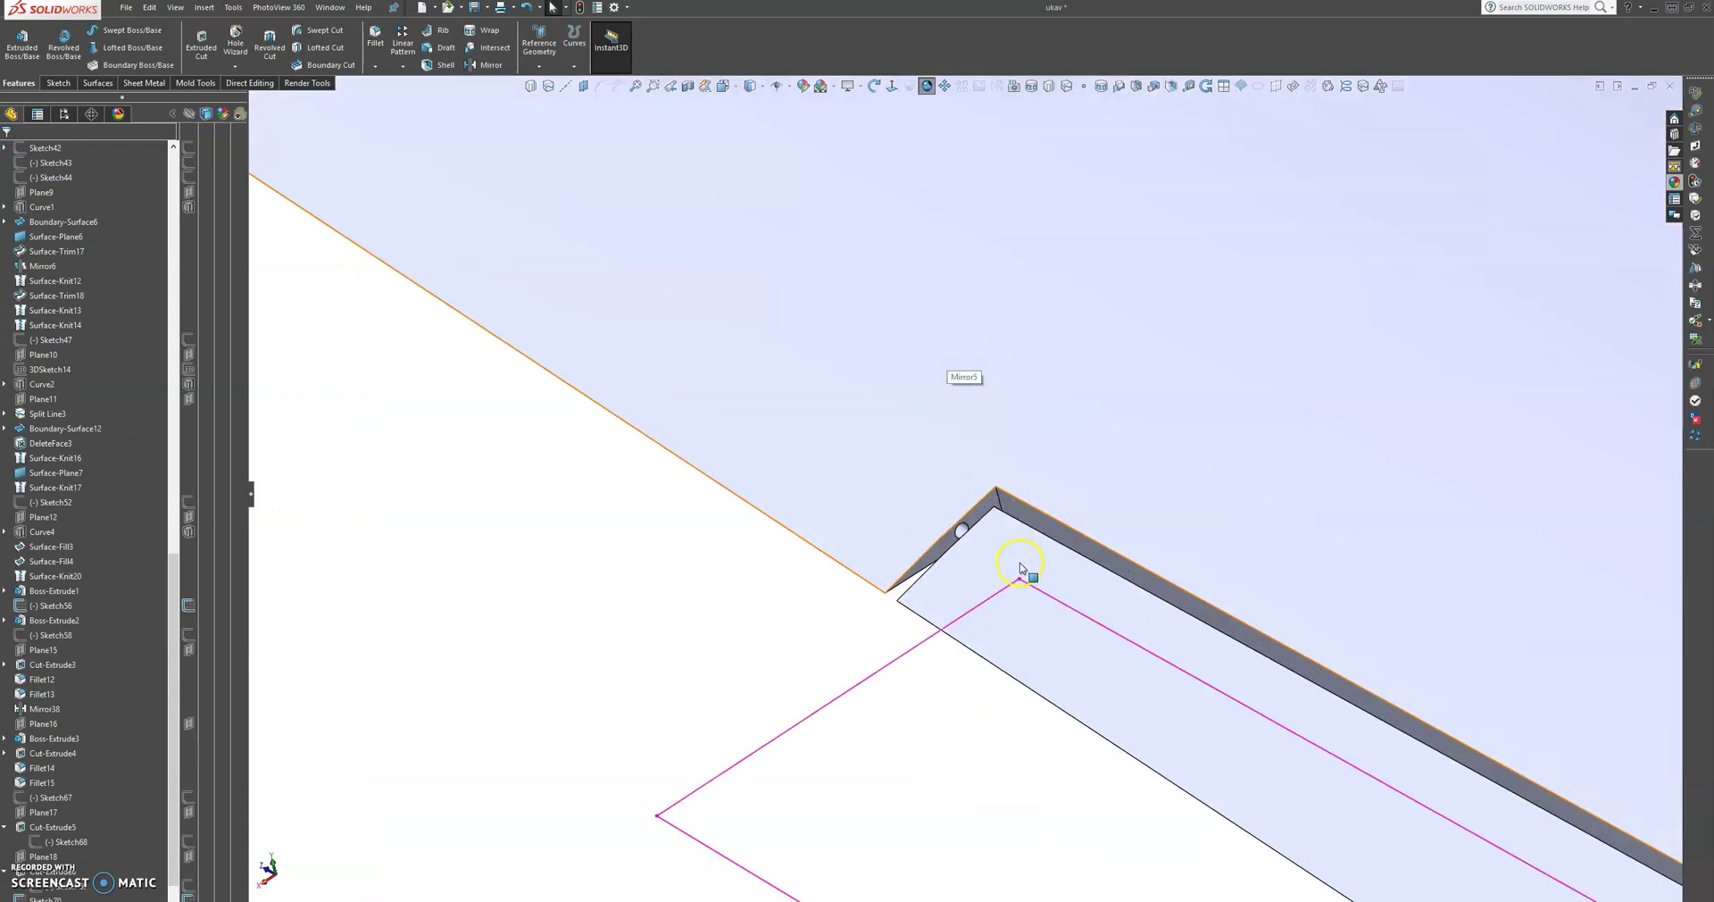
{"action": "scroll", "coordinate": [1263, 654], "scroll_direction": "up", "scroll_amount": 3}
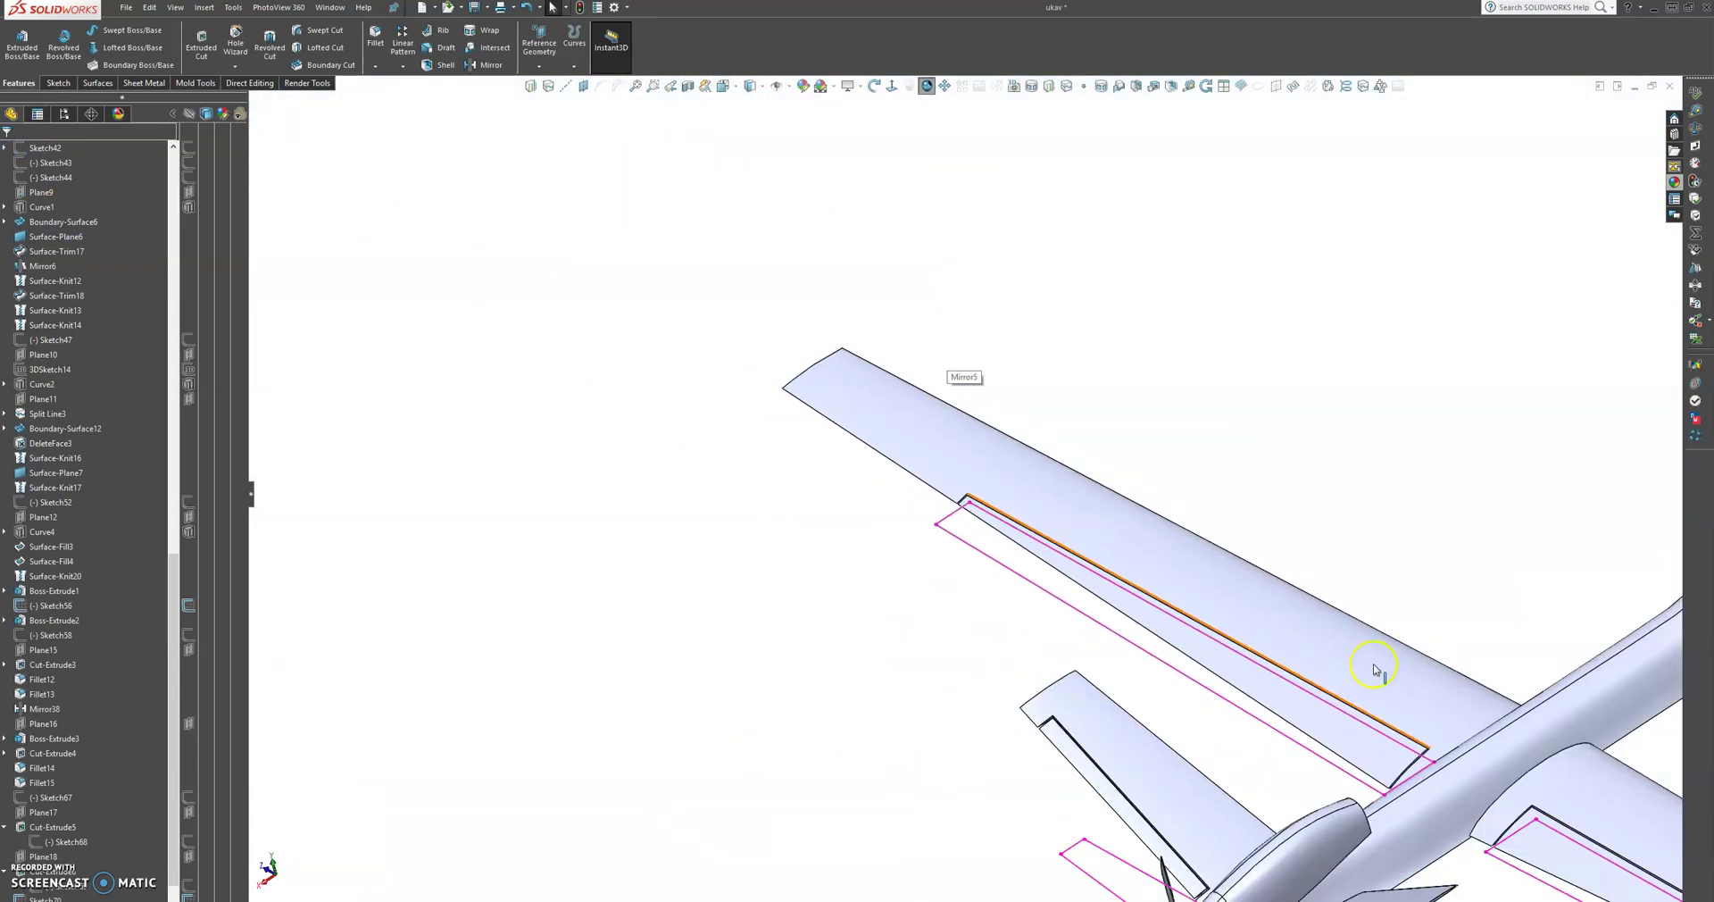
{"action": "middle_click_drag", "start_coordinate": [1384, 711], "coordinate": [1472, 797]}
{"action": "scroll", "coordinate": [1473, 797], "scroll_direction": "down", "scroll_amount": 6}
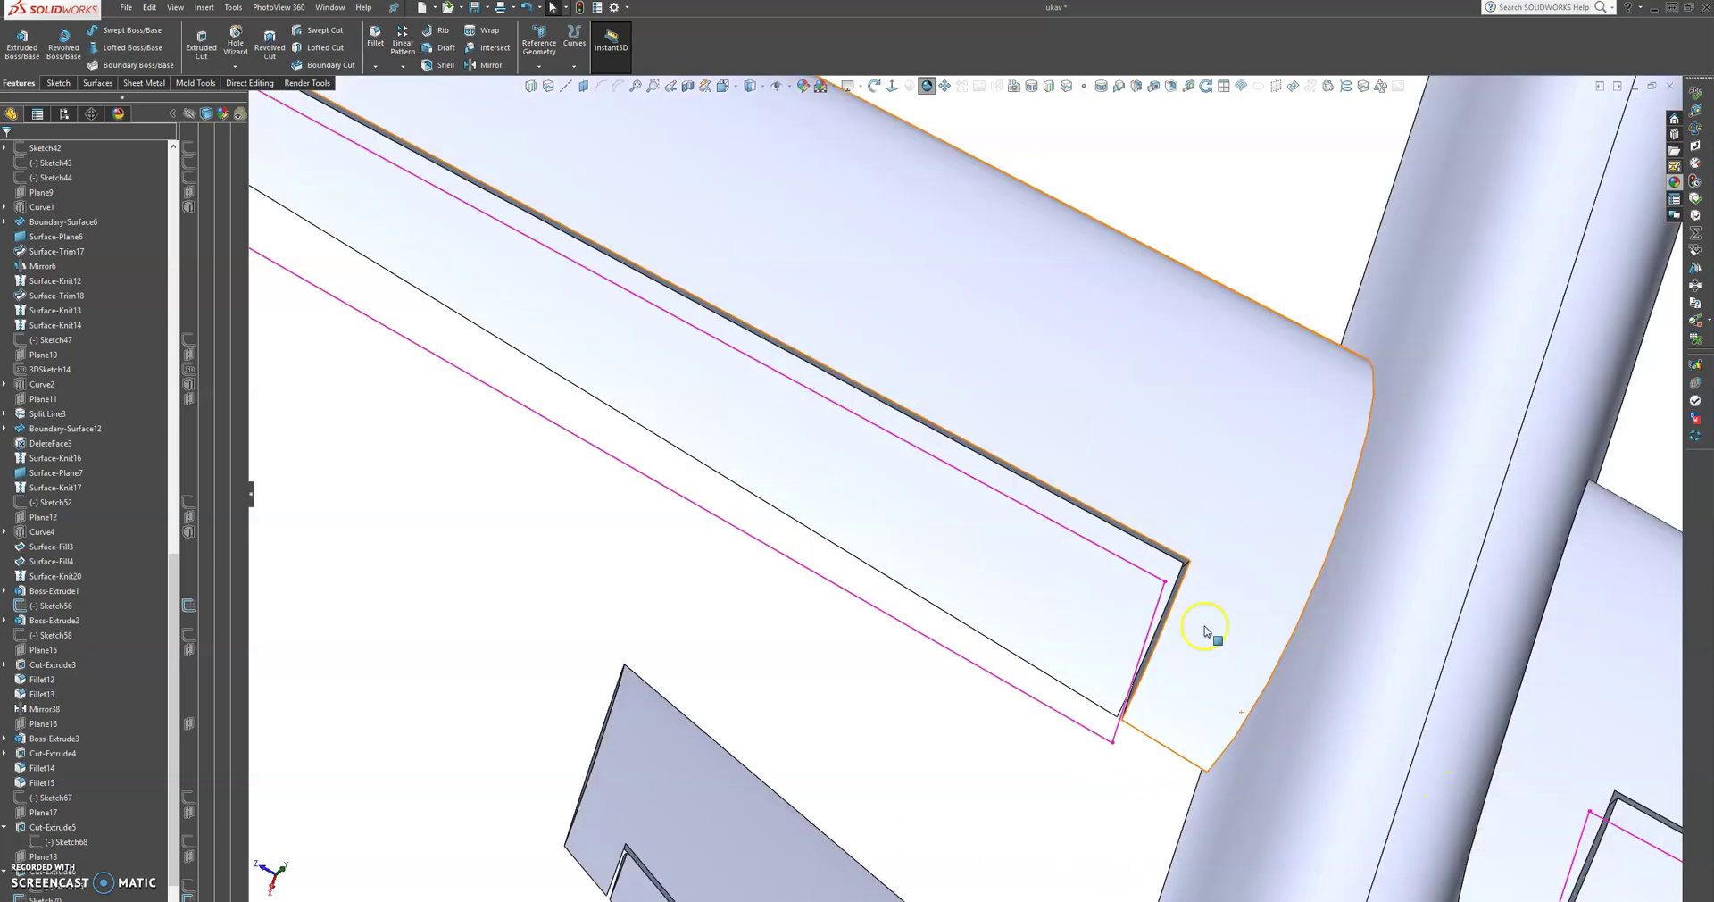
{"action": "middle_click_drag", "start_coordinate": [1089, 558], "coordinate": [1067, 550]}
{"action": "scroll", "coordinate": [1300, 612], "scroll_direction": "up", "scroll_amount": 10}
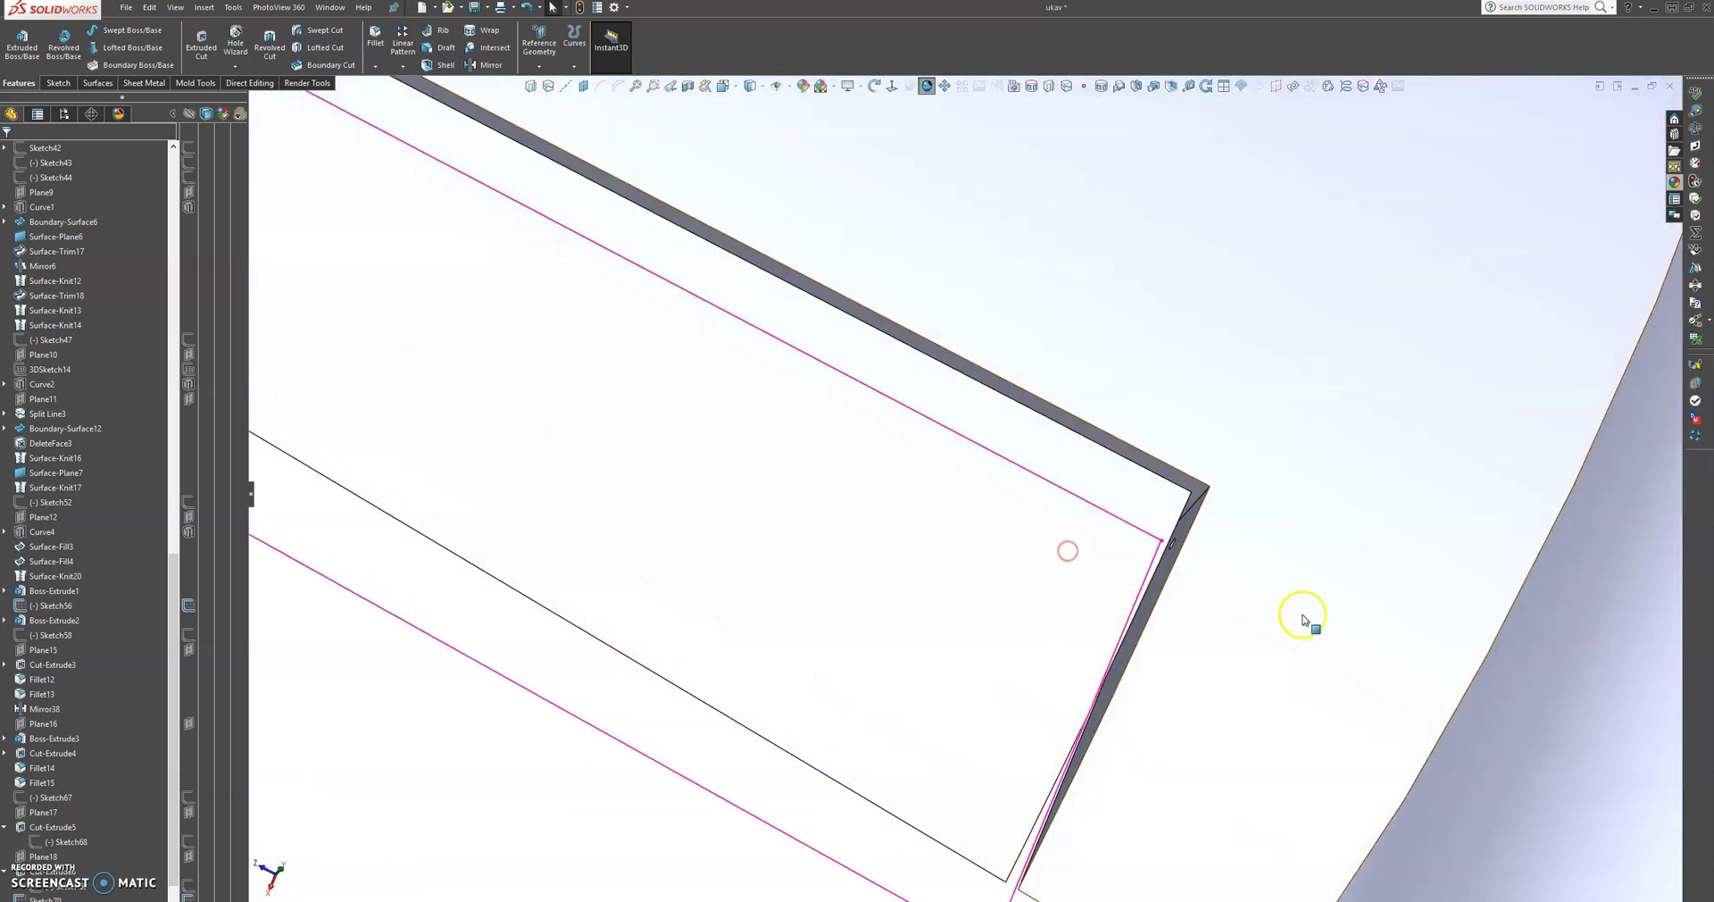
{"action": "scroll", "coordinate": [1250, 594], "scroll_direction": "up", "scroll_amount": 3}
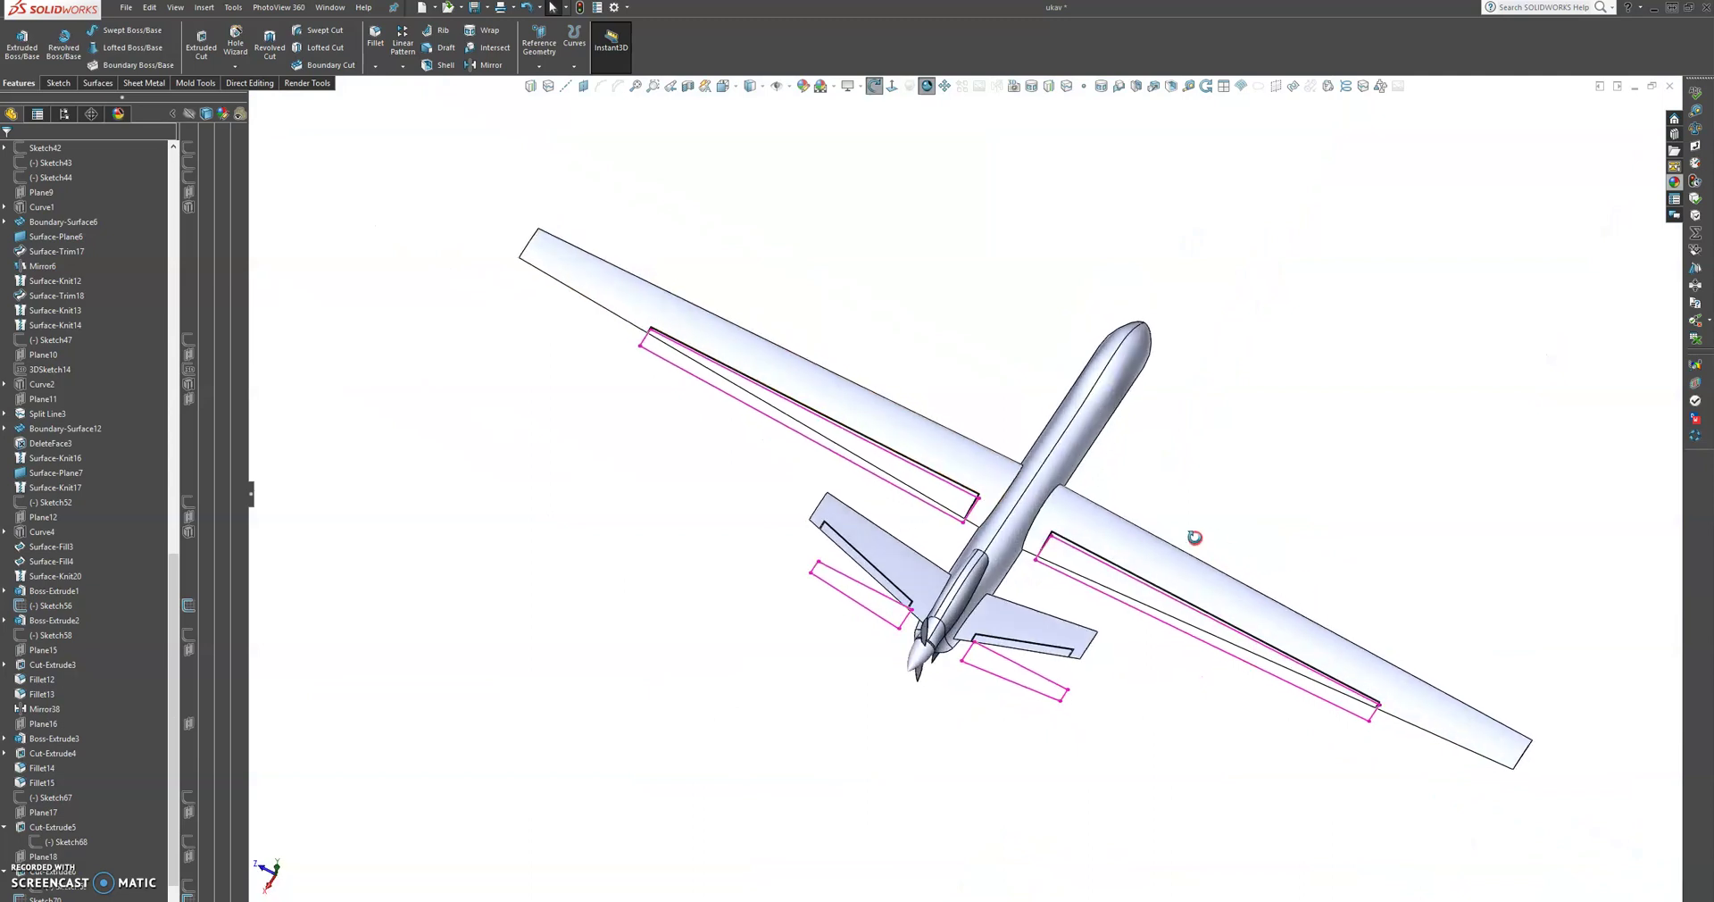